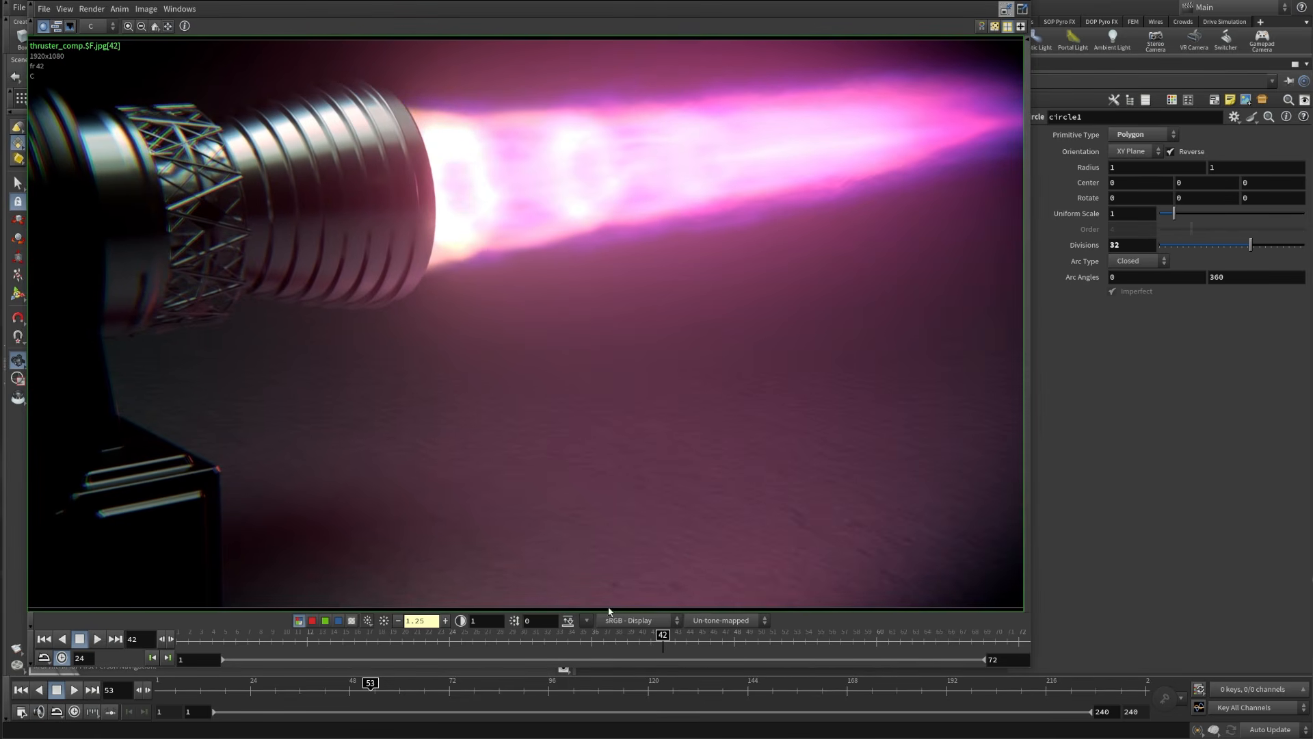
# Step: Step and scrub through the rendered thruster_comp sequence from frame 42 to frame 59 to examine the exhaust flame
pyautogui.press('Right')
pyautogui.press('Right')
pyautogui.press('Right')
pyautogui.press('Right')
pyautogui.press('Right')
pyautogui.press('Right')
pyautogui.press('Right')
pyautogui.press('Right')
pyautogui.press('Right')
pyautogui.press('Right')
pyautogui.press('Right')
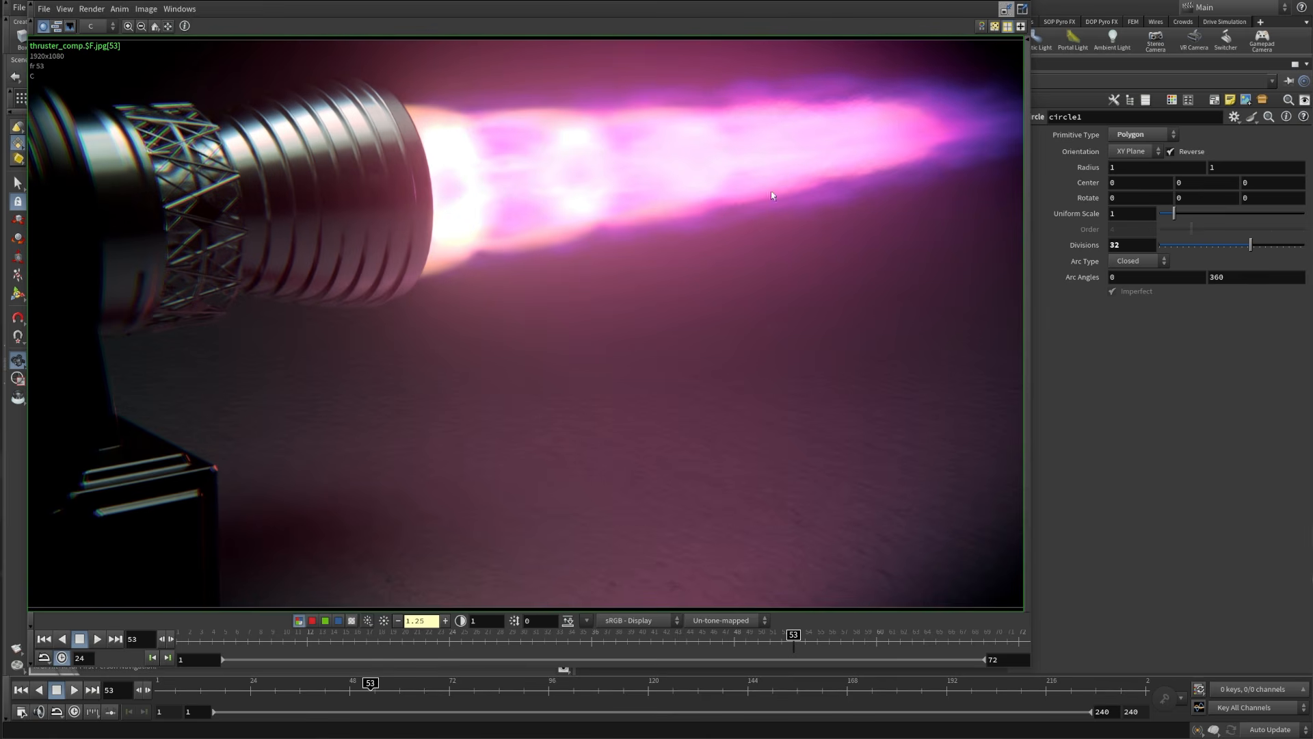
pyautogui.moveTo(794, 639); pyautogui.dragTo(873, 674)
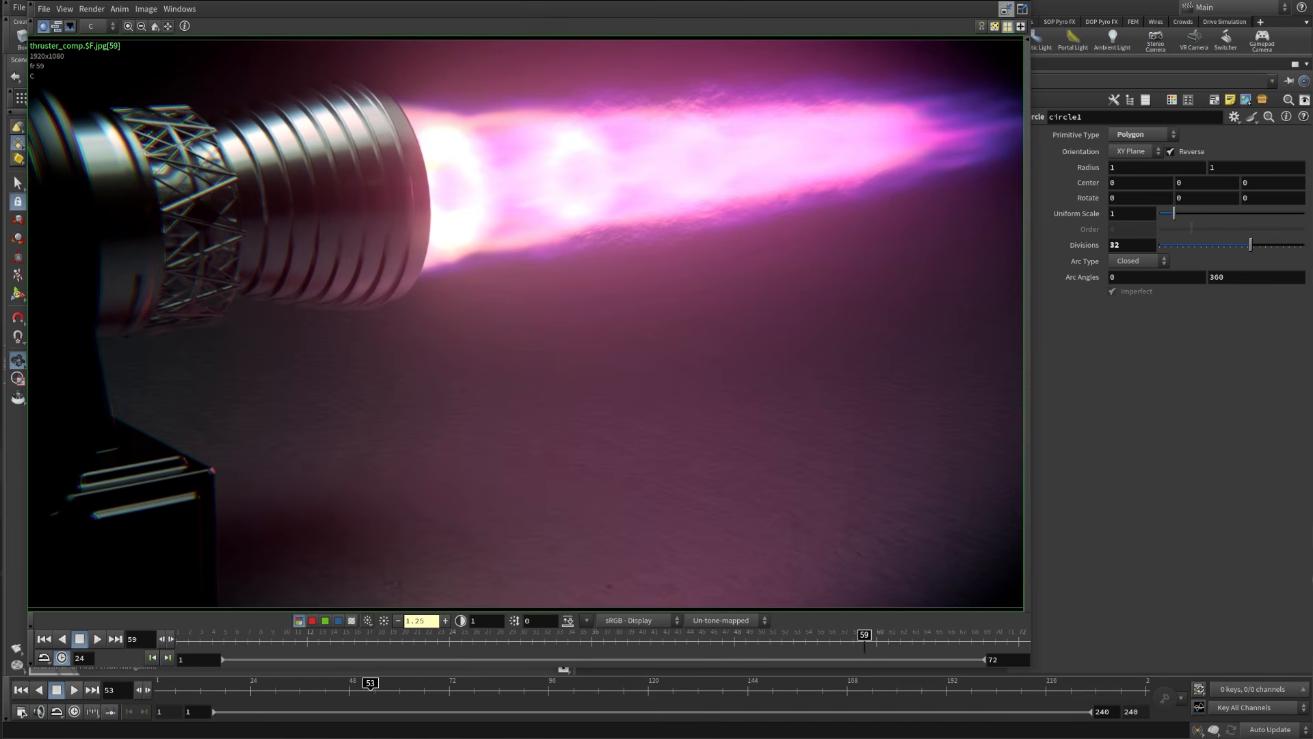
# Step: Switch to the browser and examine jet engine thruster reference images, including the Sukhoi Su-34 and Reddit engine-test results
pyautogui.hotkey('alt', 'Tab')
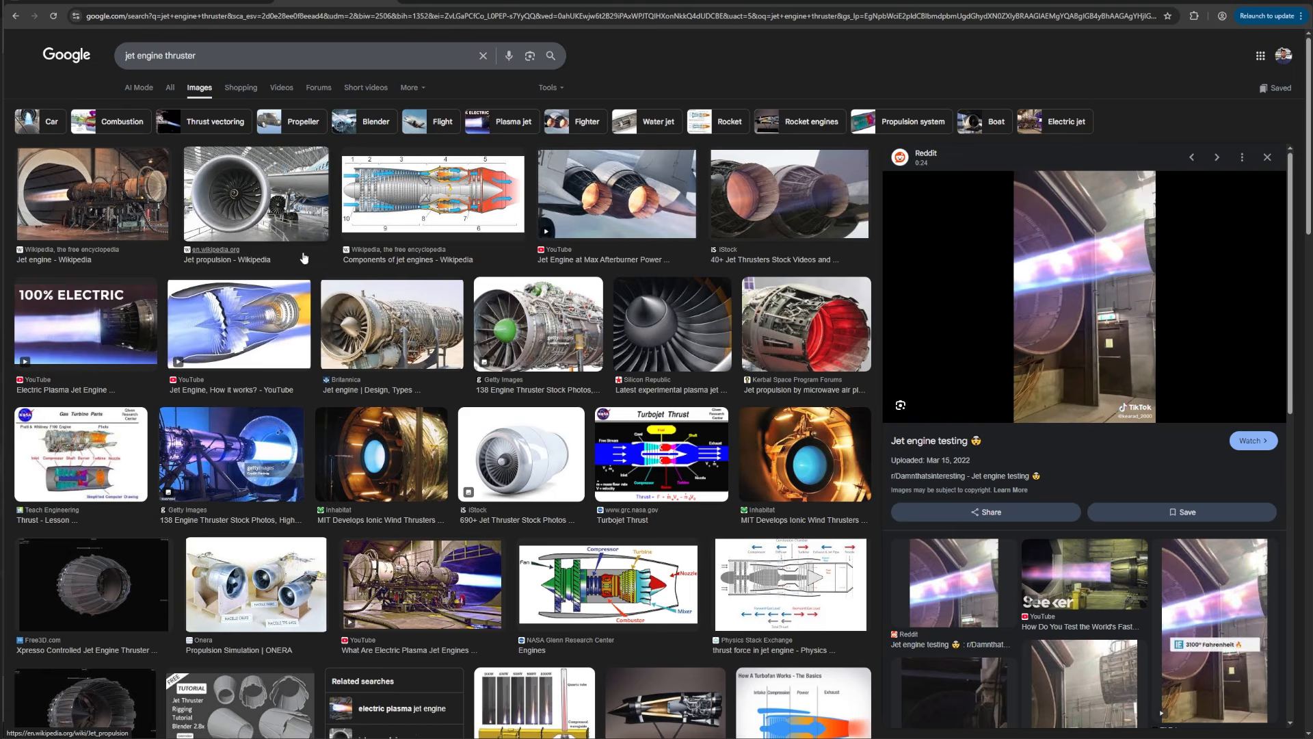
pyautogui.scroll(-3, 192, 356)
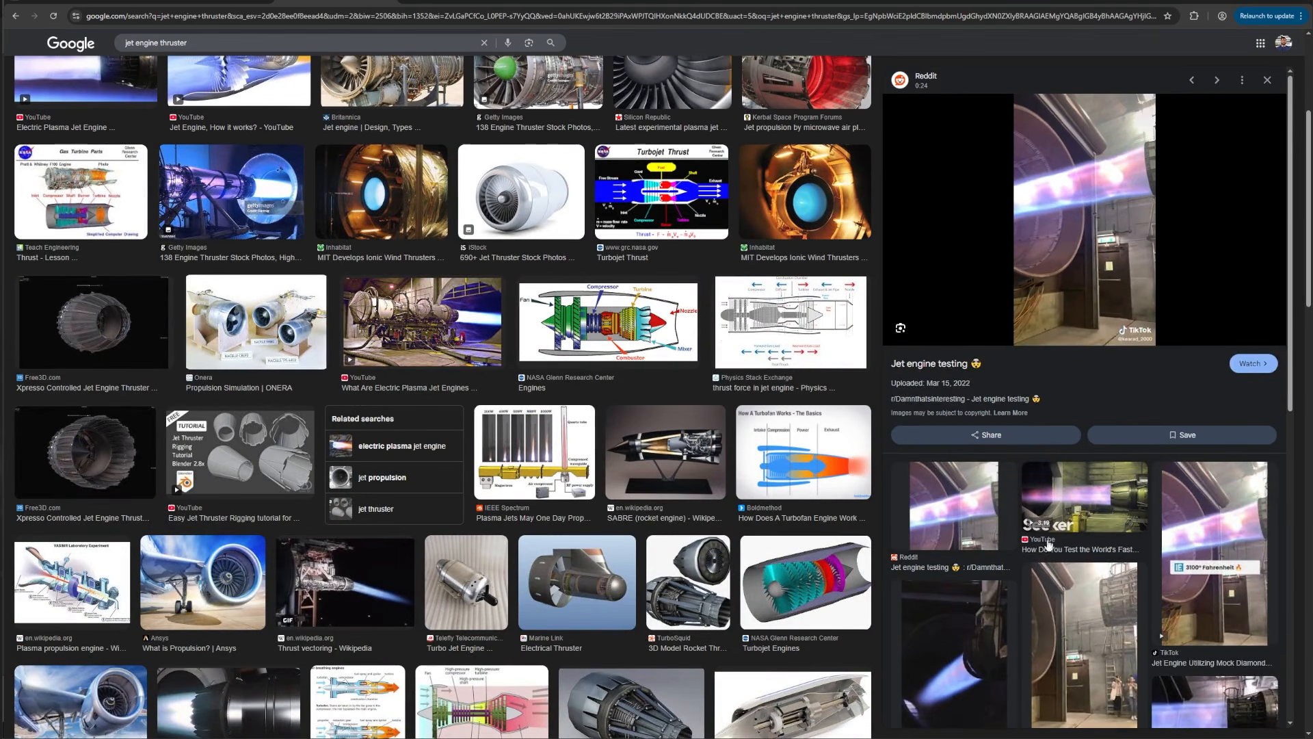
pyautogui.scroll(-2, 1008, 566)
pyautogui.scroll(-1, 1008, 534)
pyautogui.scroll(-3, 1007, 535)
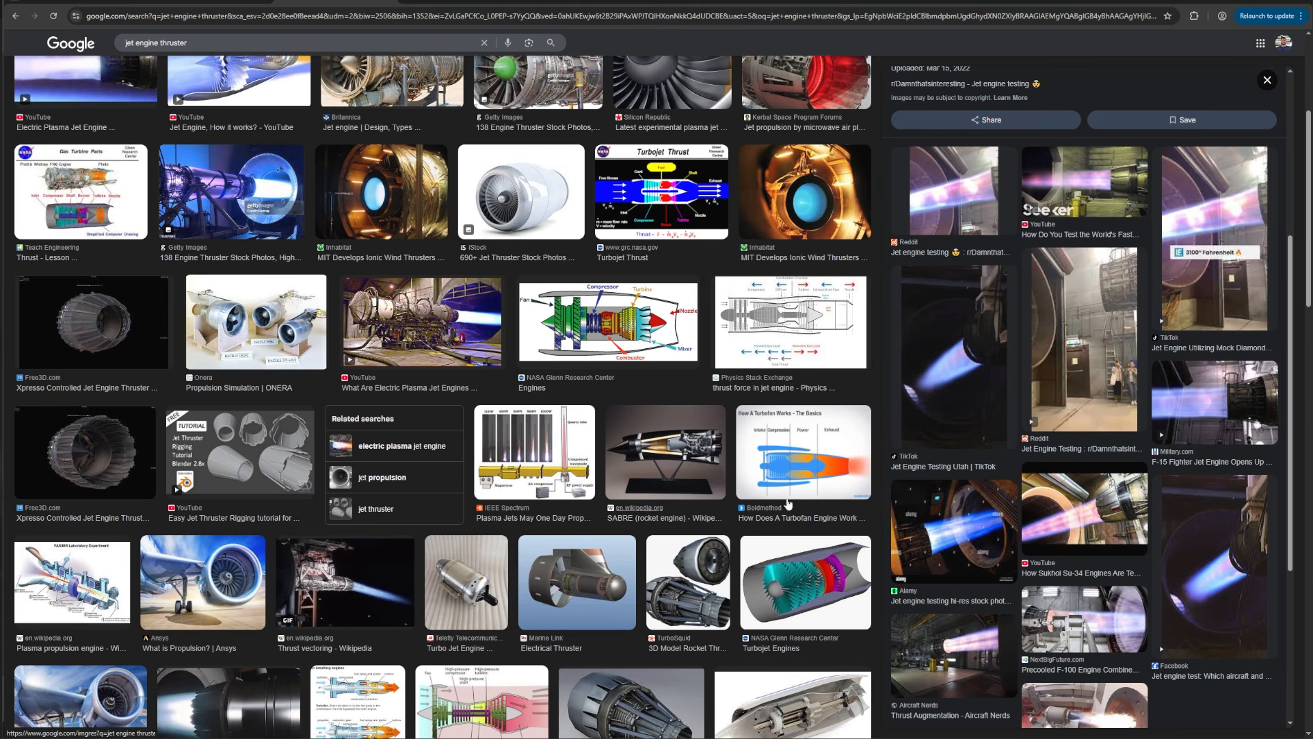
pyautogui.click(1084, 510)
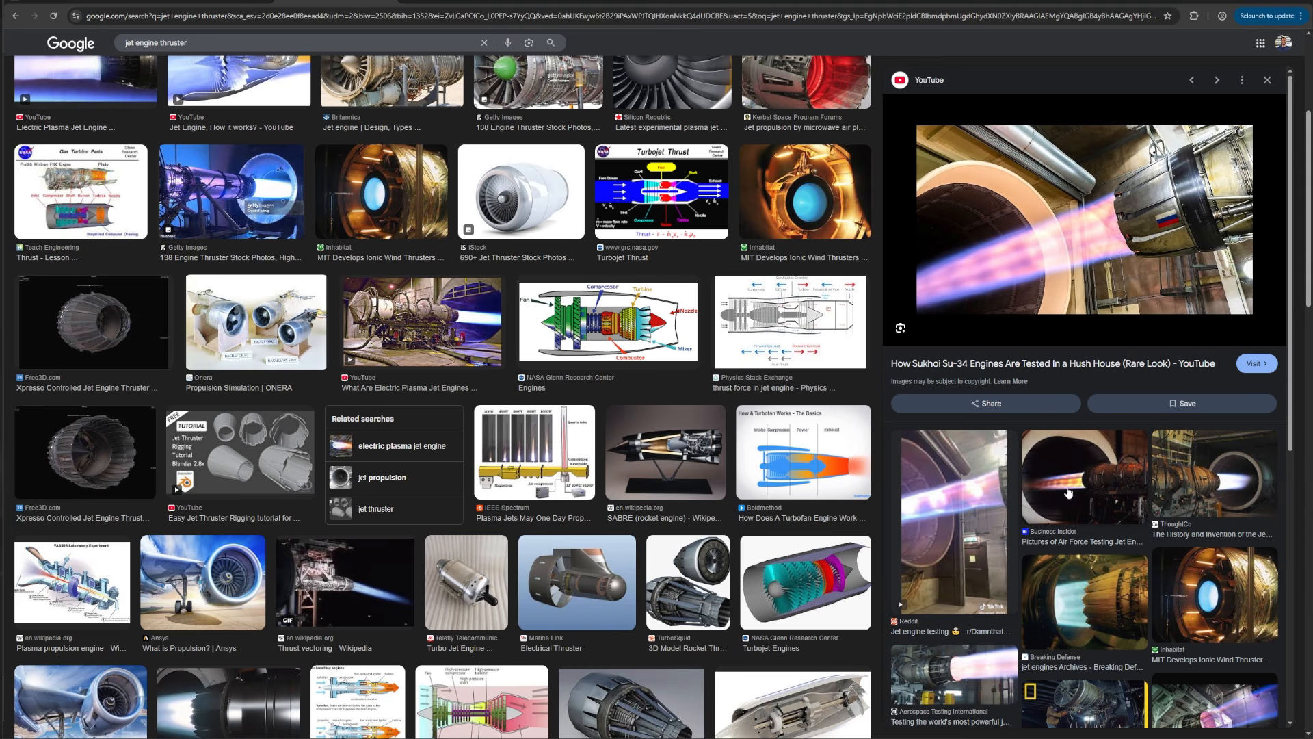
pyautogui.click(958, 520)
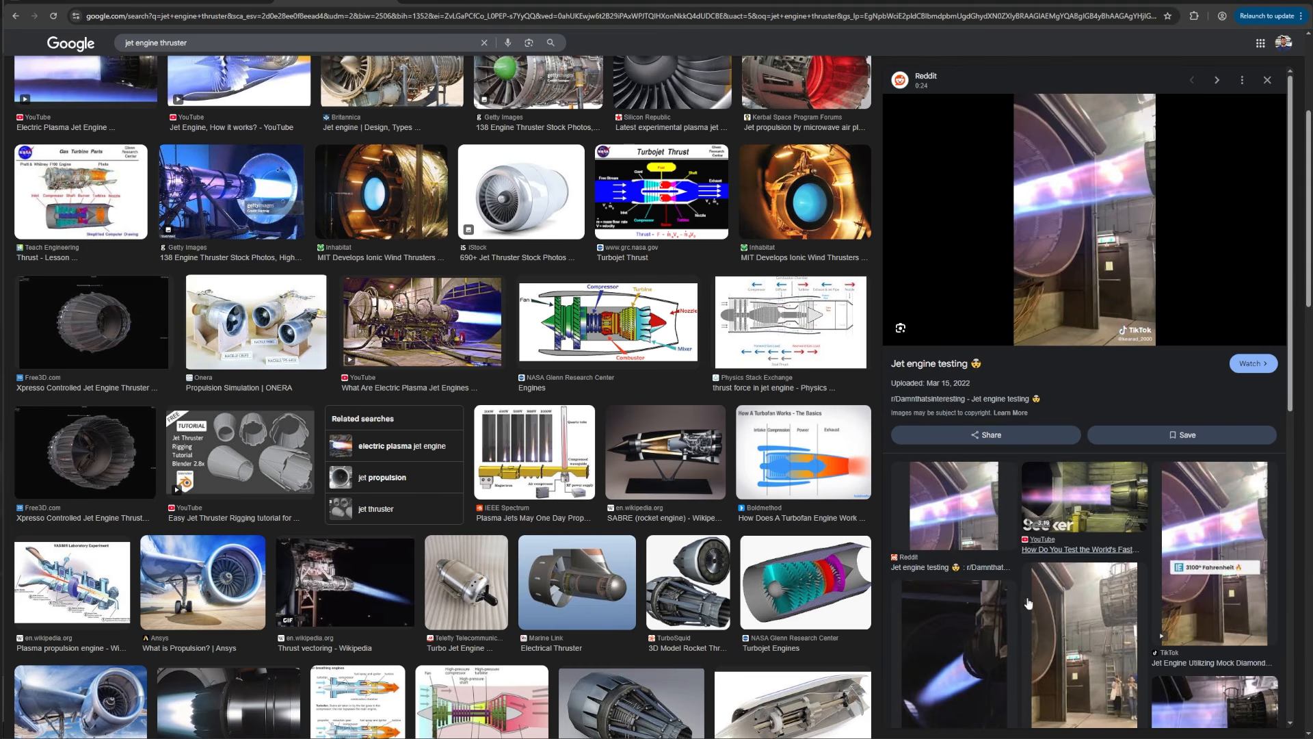
pyautogui.scroll(-2, 1200, 567)
pyautogui.scroll(-4, 1067, 548)
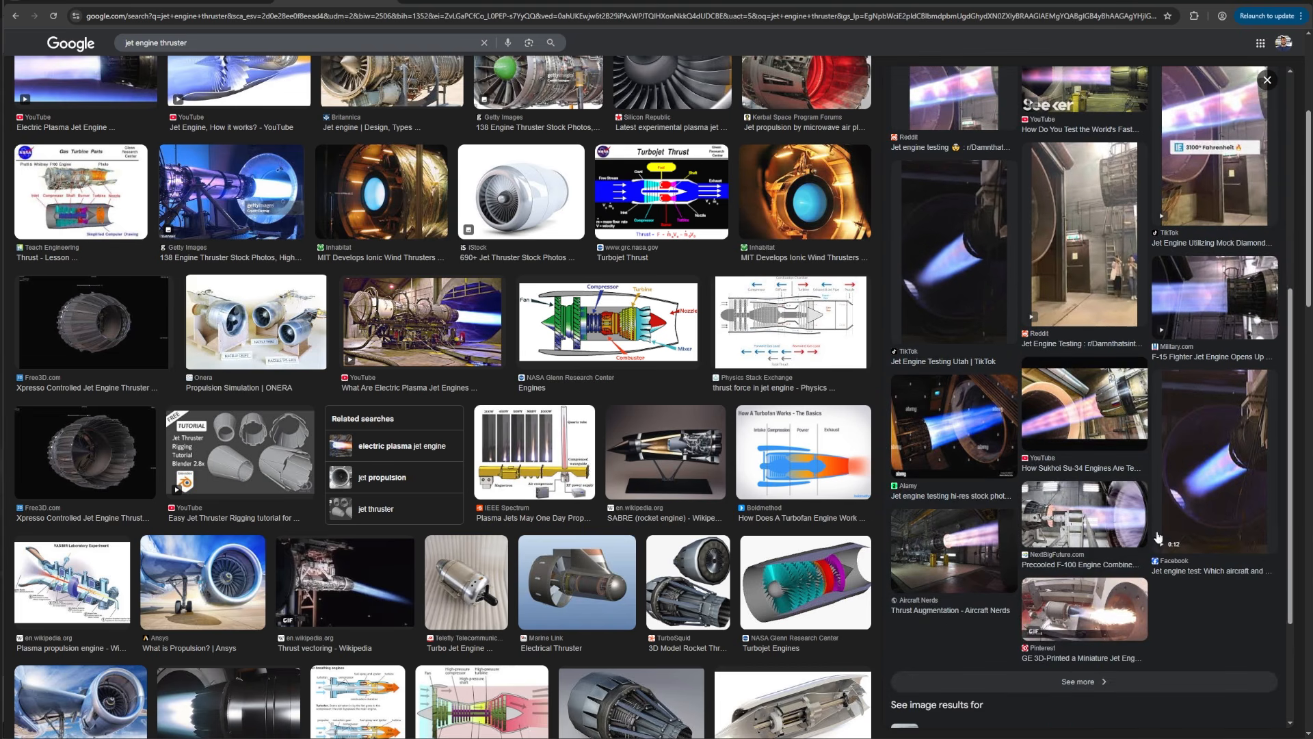
pyautogui.scroll(4, 1156, 540)
pyautogui.scroll(2, 1105, 425)
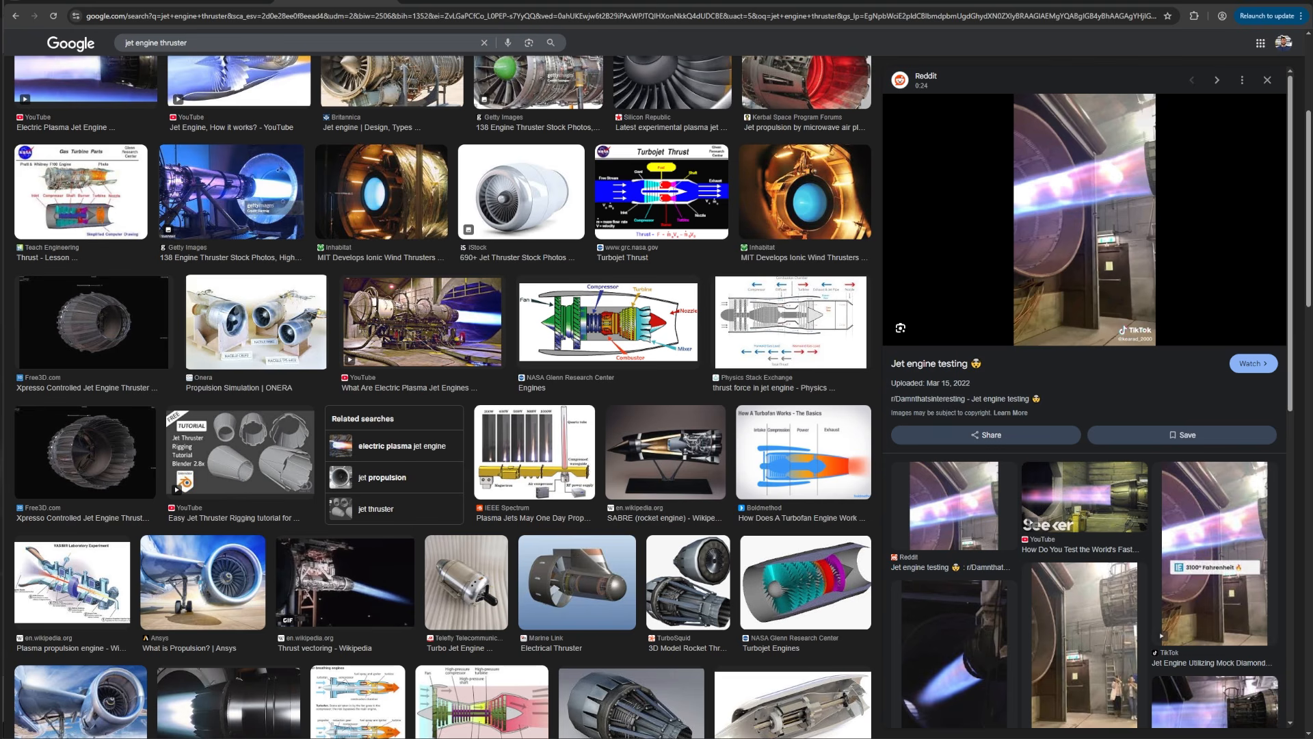
# Step: Play back the rendered thruster sequence, then return to the thruster_engine_fx network in Houdini
pyautogui.hotkey('alt', 'Tab')
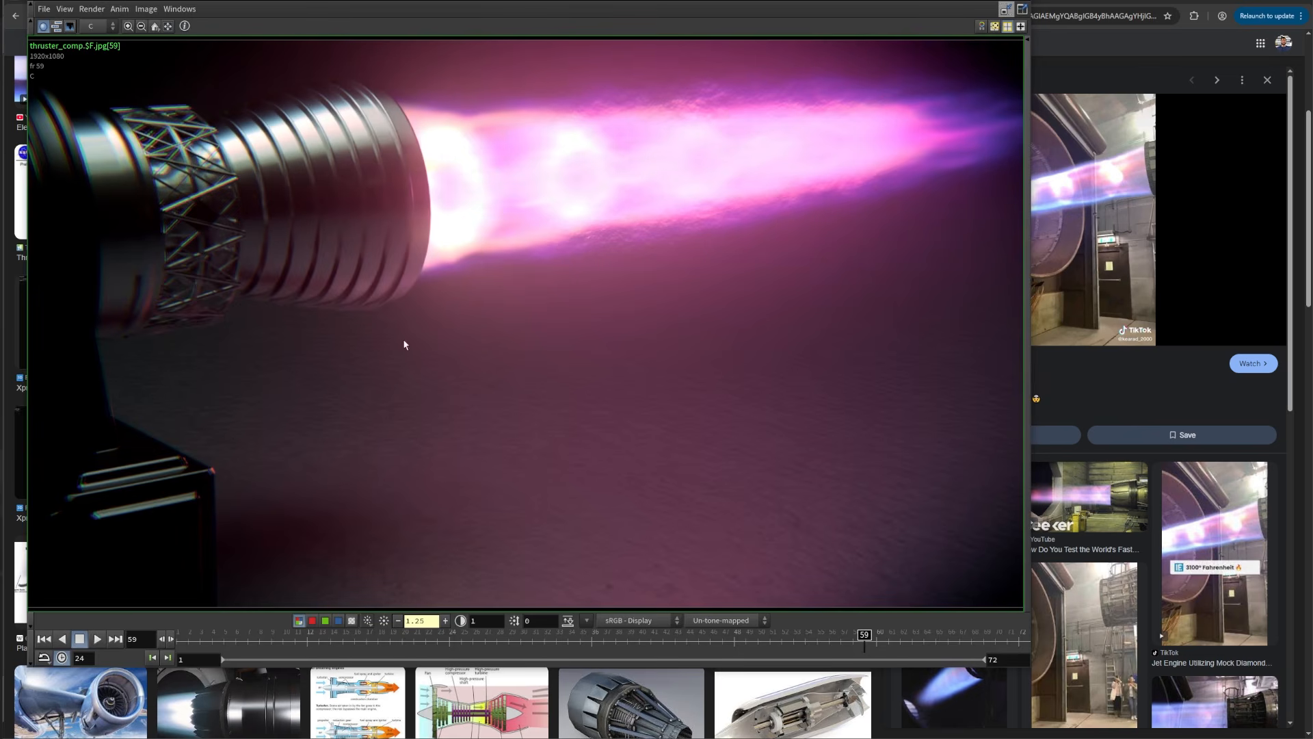
pyautogui.click(96, 640)
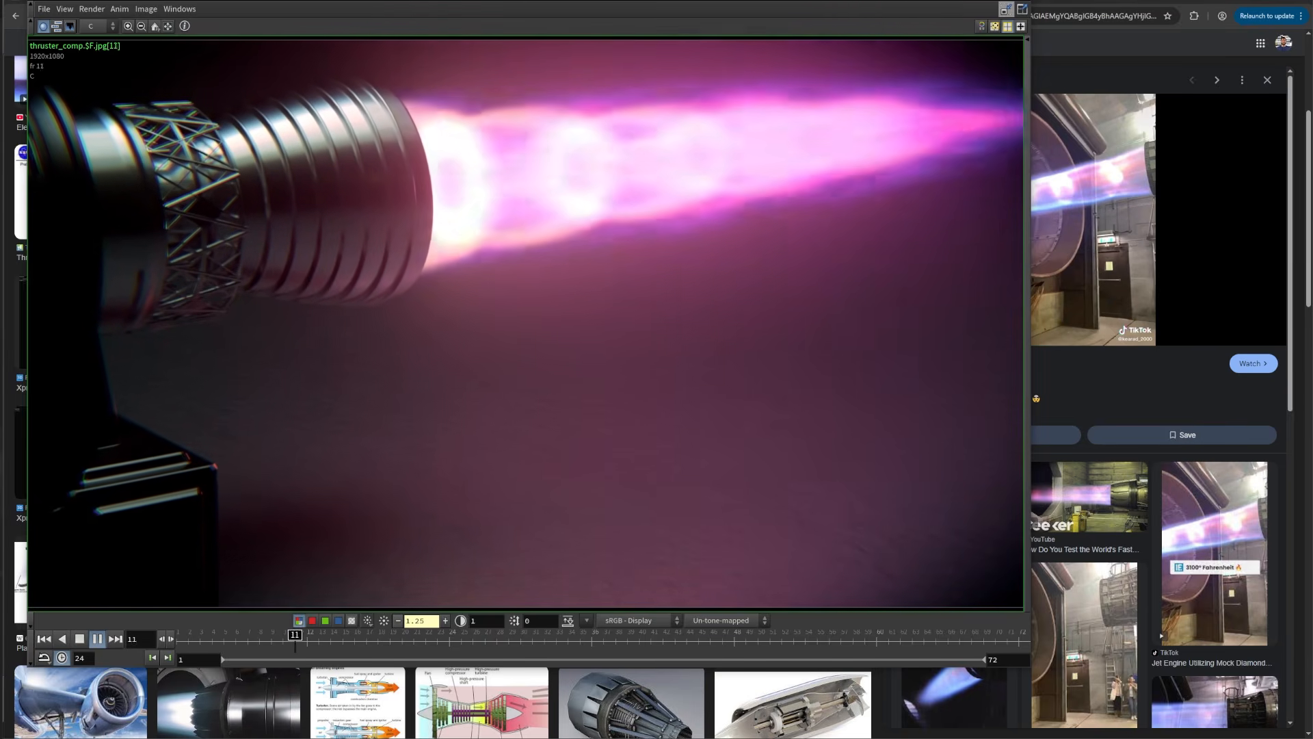
pyautogui.click(1015, 1)
pyautogui.click(1255, 5)
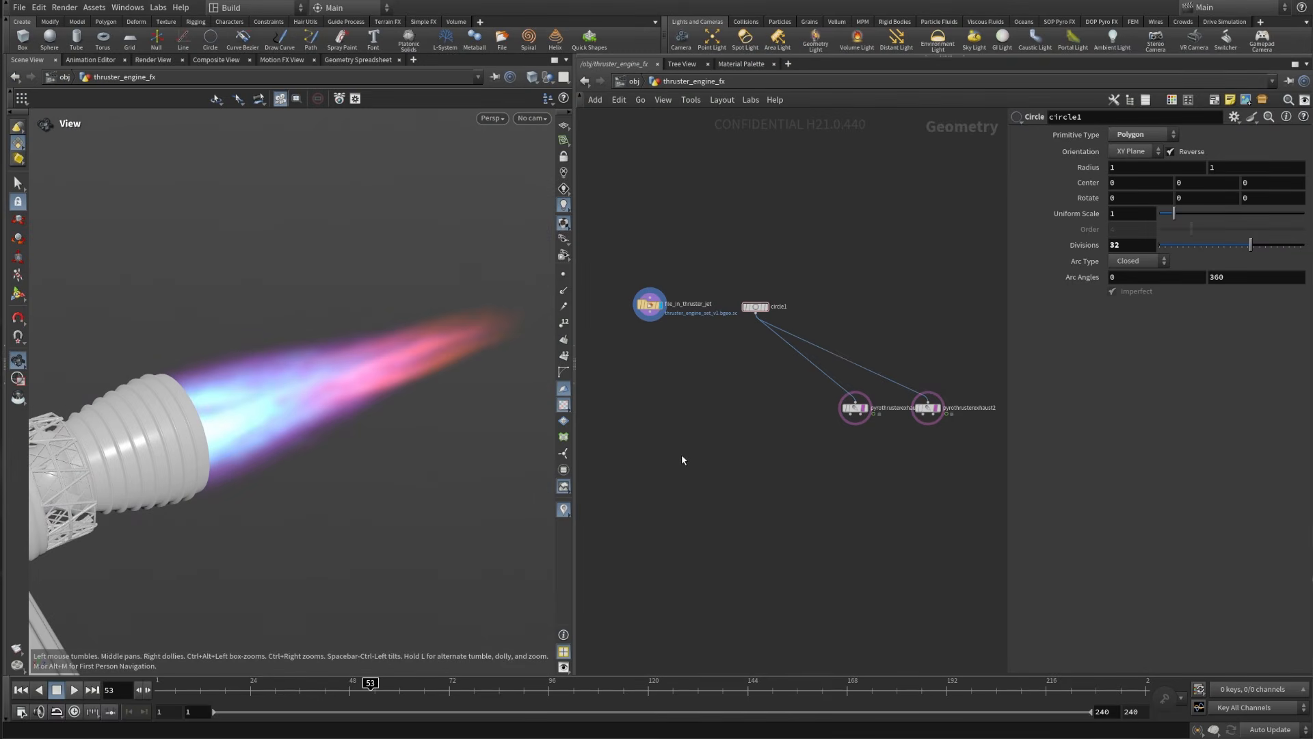
# Step: Inspect the file_in_thruster_jet node, then select the circle1 node and display it on its own
pyautogui.scroll(3, 716, 454)
pyautogui.moveTo(712, 384); pyautogui.dragTo(616, 212)
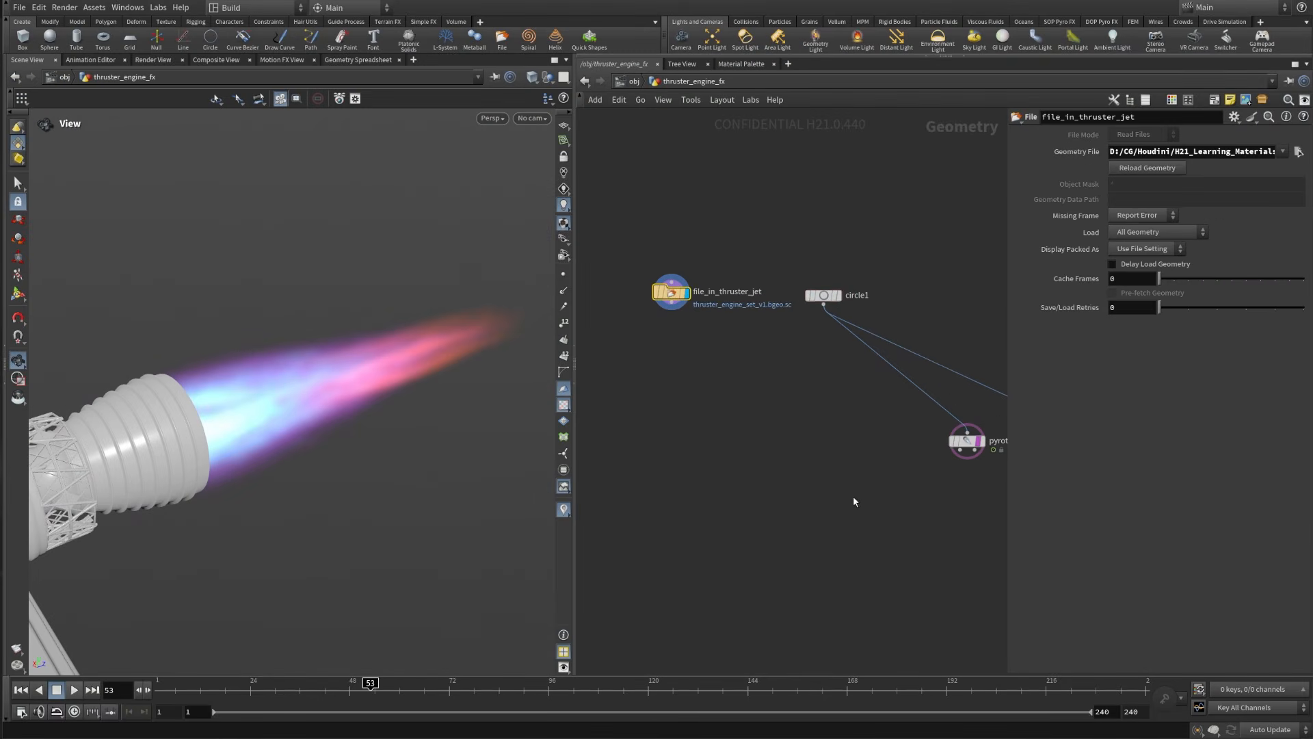
pyautogui.moveTo(857, 510); pyautogui.dragTo(815, 477, button='middle')
pyautogui.click(760, 279)
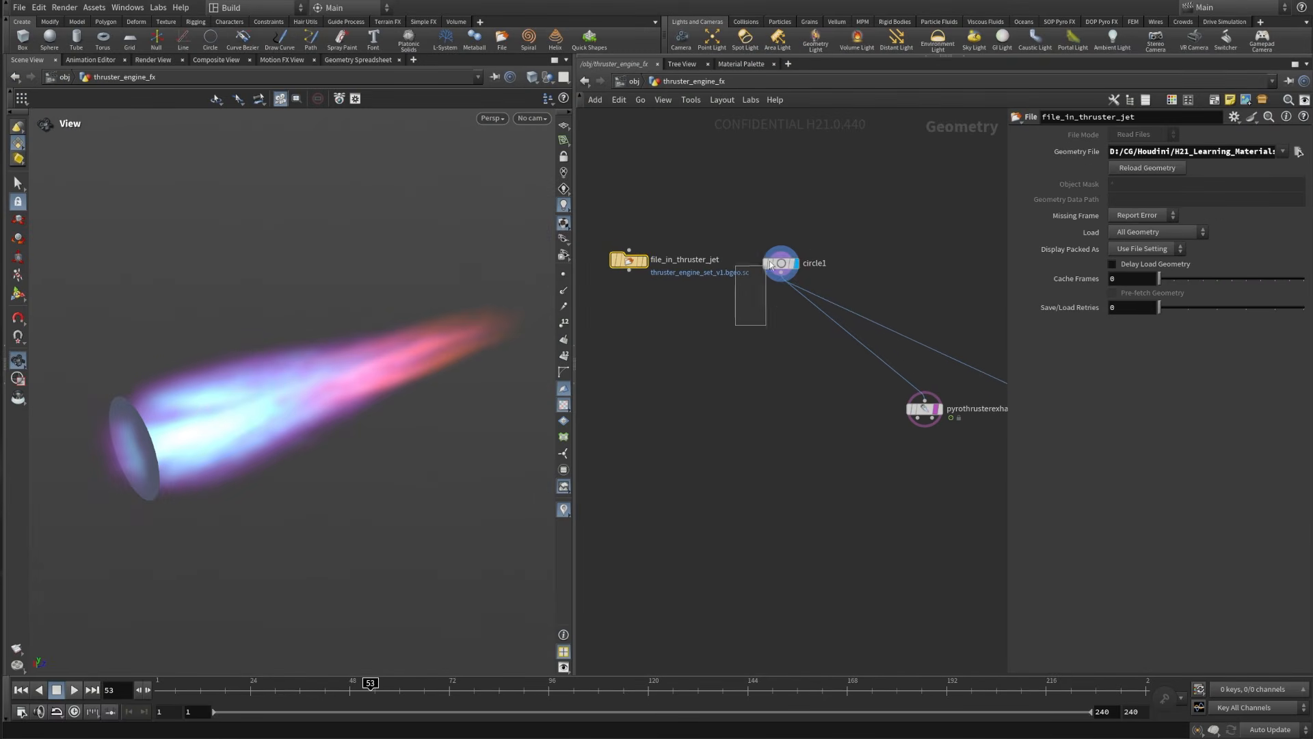
pyautogui.click(777, 266)
pyautogui.moveTo(674, 426); pyautogui.dragTo(731, 474, button='middle')
# Step: Add a Pyro Thruster Exhaust node below circle1, wire the circle into its input, and display it
pyautogui.press('Tab')
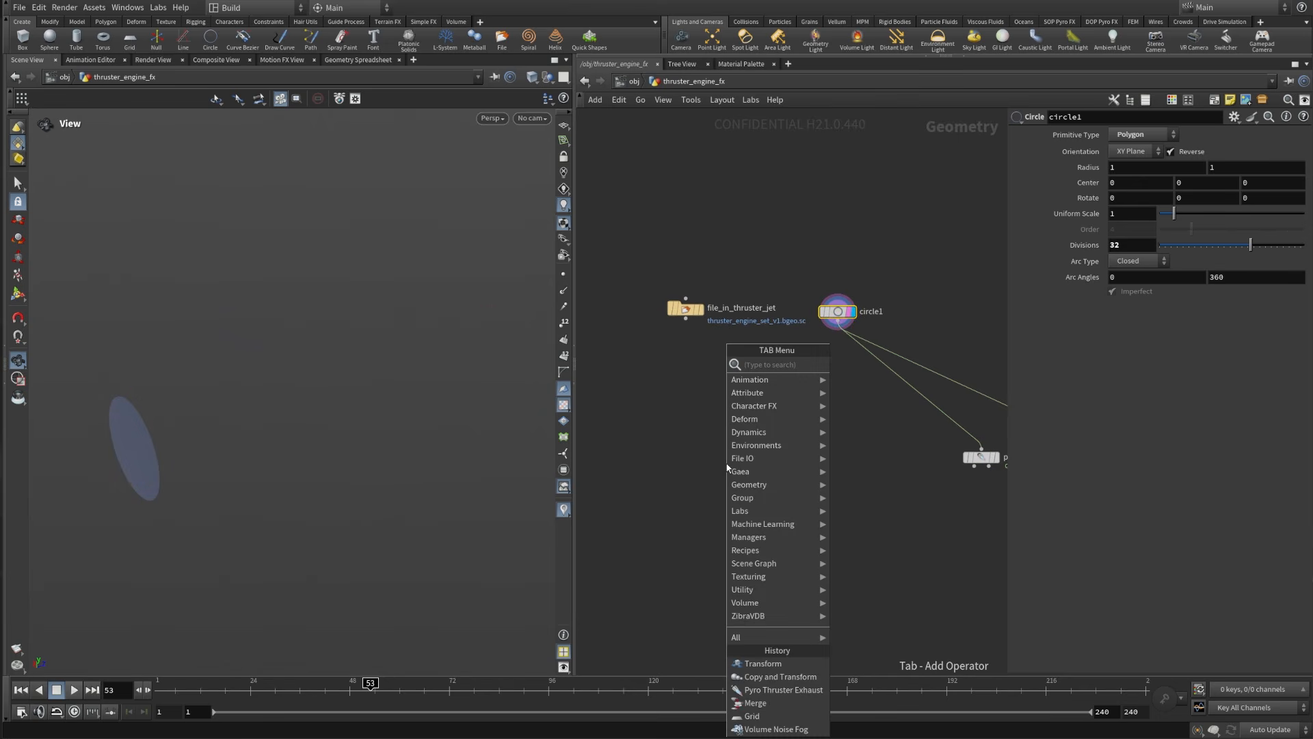
pyautogui.write('thruster')
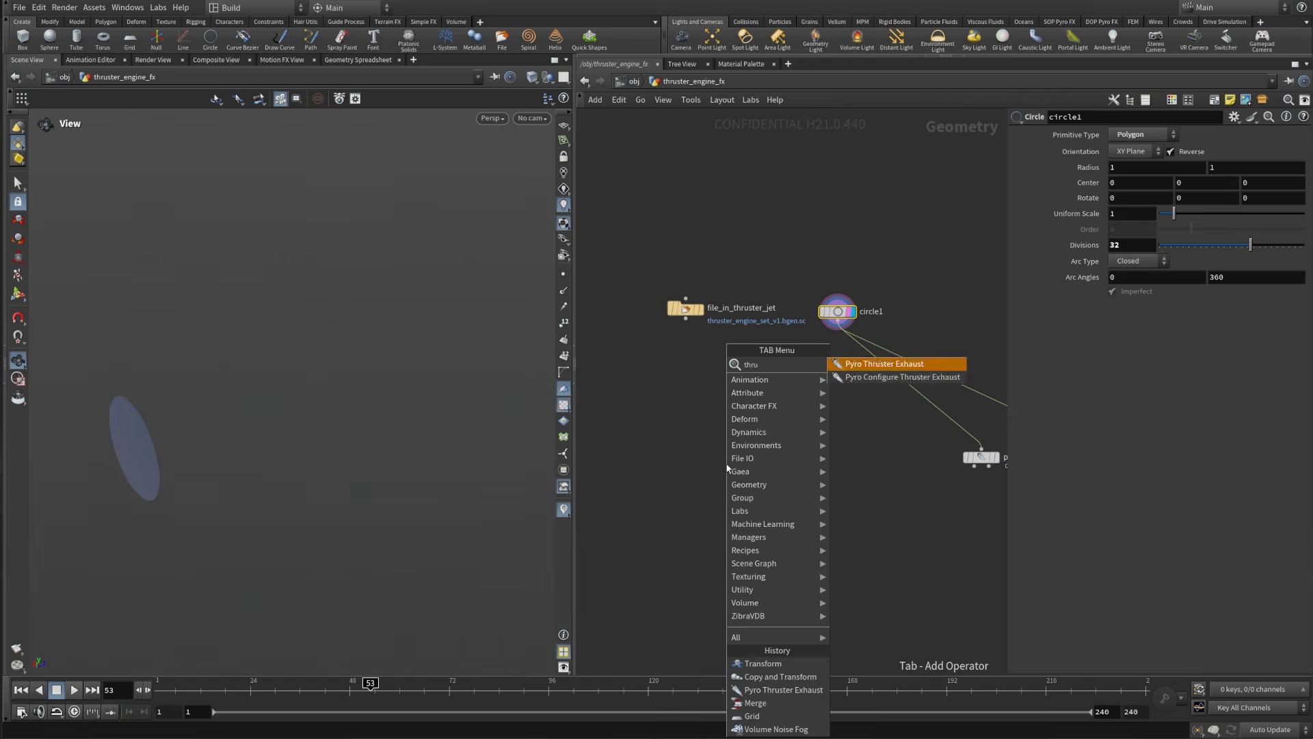
pyautogui.click(864, 371)
pyautogui.click(761, 423)
pyautogui.moveTo(767, 401); pyautogui.dragTo(760, 413)
pyautogui.click(775, 426)
pyautogui.moveTo(685, 505); pyautogui.dragTo(849, 383)
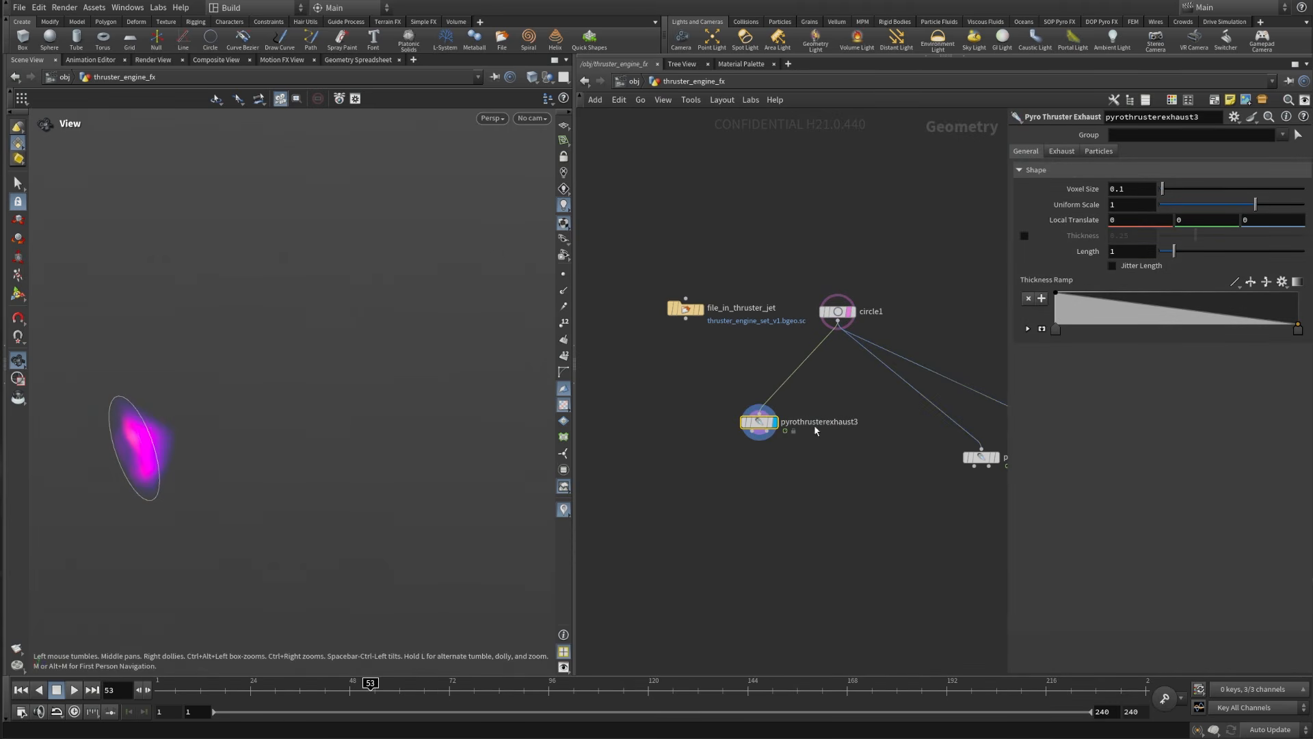
# Step: Set the new thruster exhaust's length to 2.28
pyautogui.moveTo(777, 425)
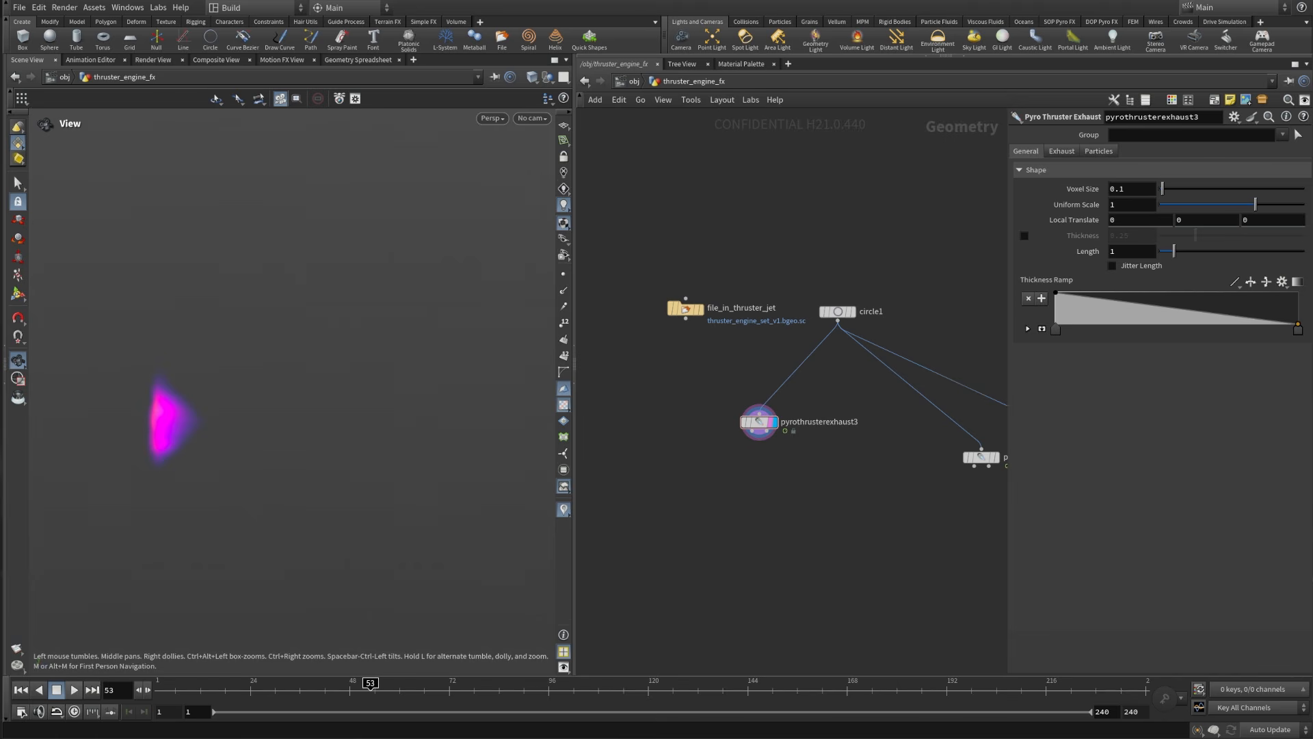
pyautogui.doubleClick(1115, 252)
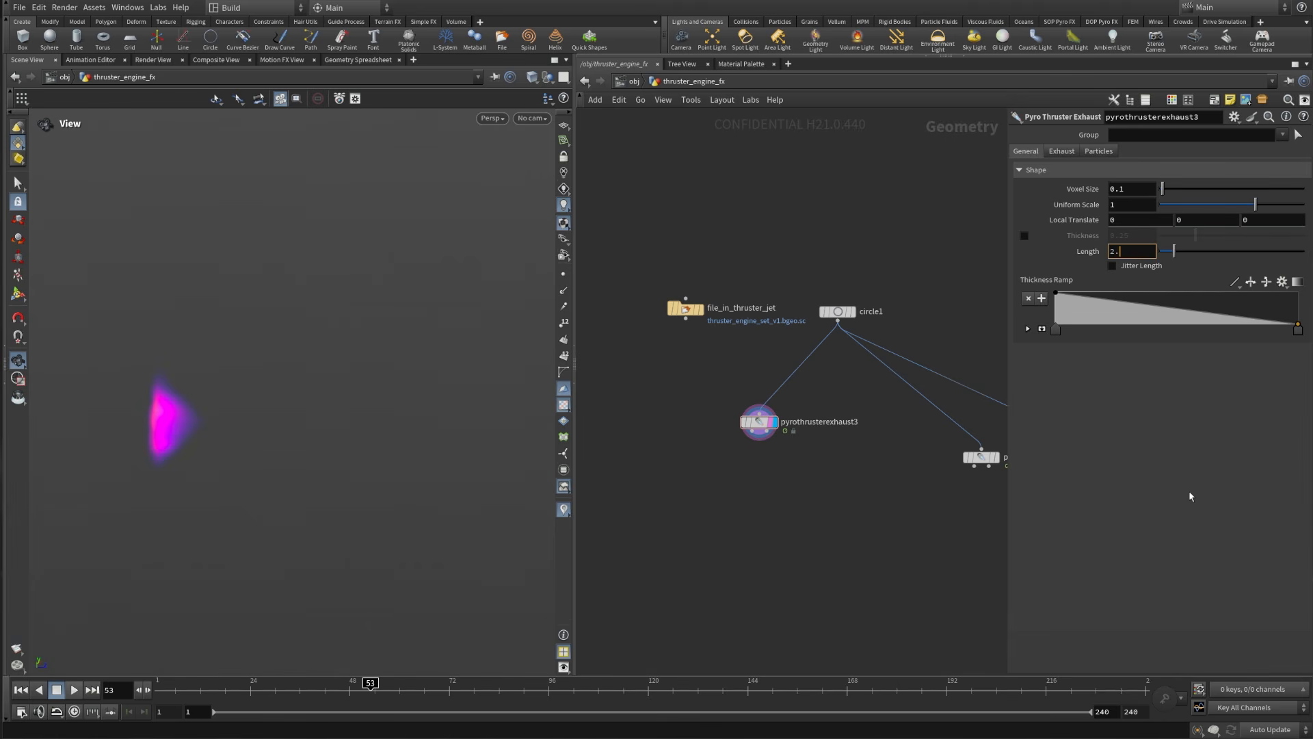
pyautogui.press('Return')
pyautogui.moveTo(204, 433)
pyautogui.mouseDown()
pyautogui.moveTo(270, 384)
pyautogui.moveTo(206, 438)
pyautogui.mouseUp()
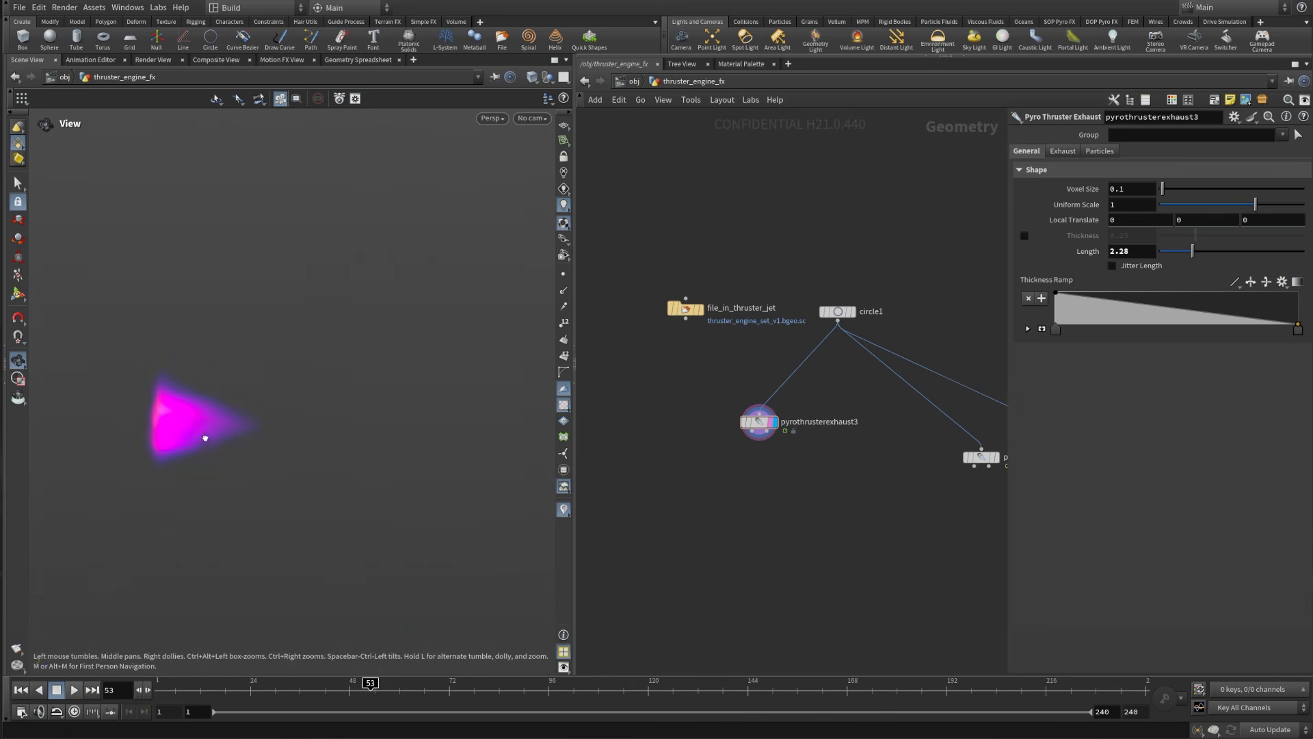
# Step: Turn off the Noise option in the new node's exhaust settings
pyautogui.click(1064, 152)
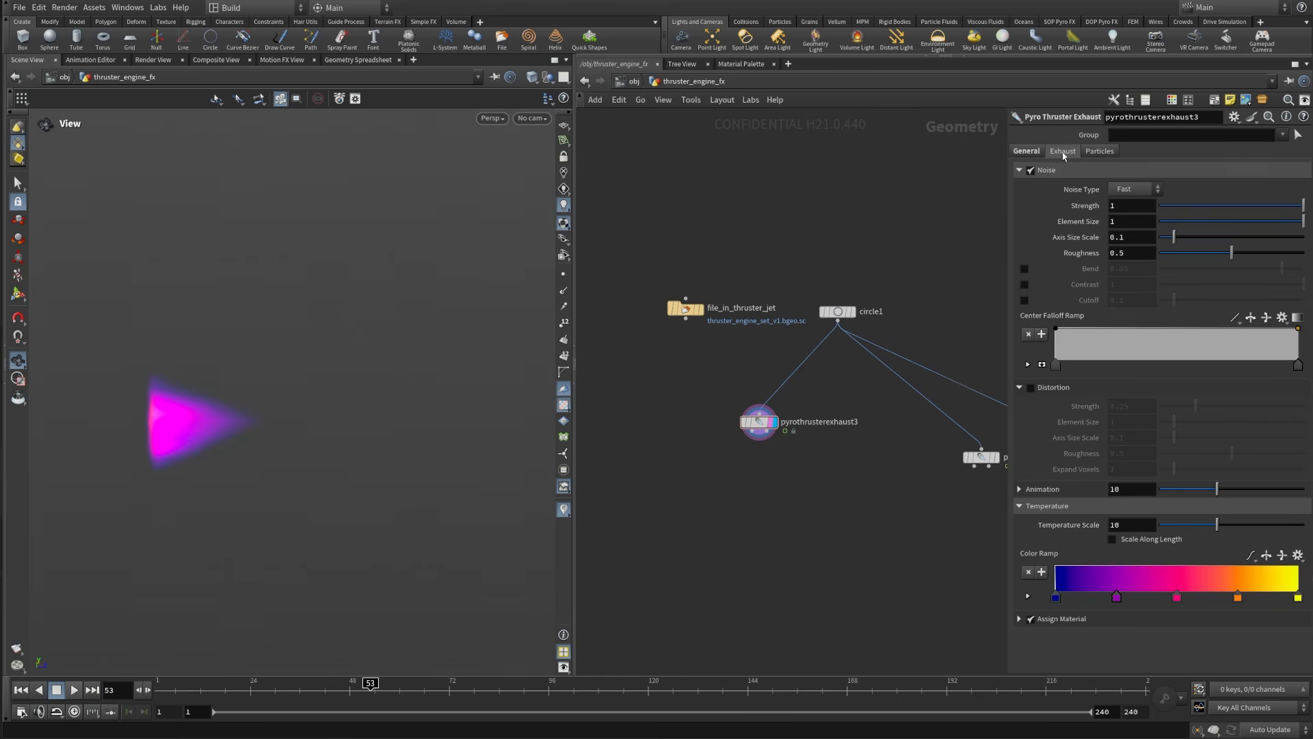
pyautogui.click(1031, 171)
pyautogui.moveTo(434, 402); pyautogui.dragTo(341, 440)
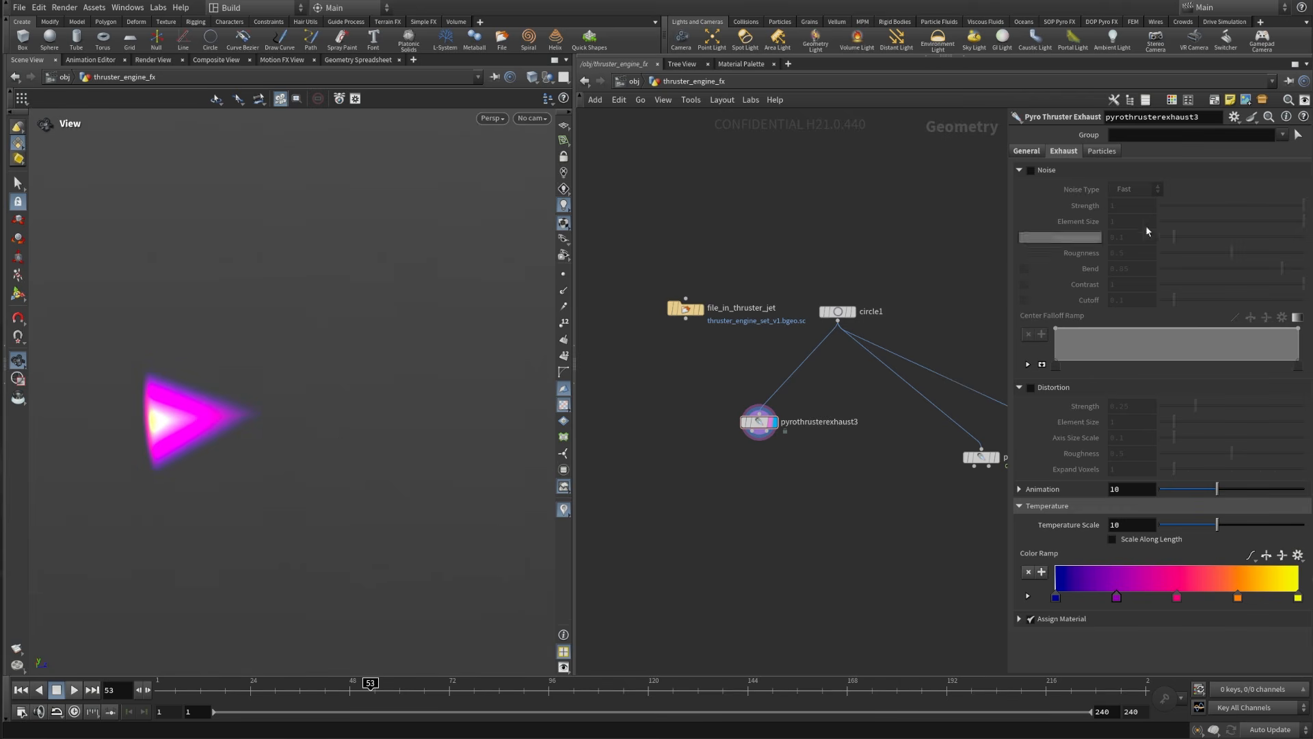
# Step: Widen the parameter area and set the Thickness Ramp's interpolation to B-Spline
pyautogui.click(1021, 150)
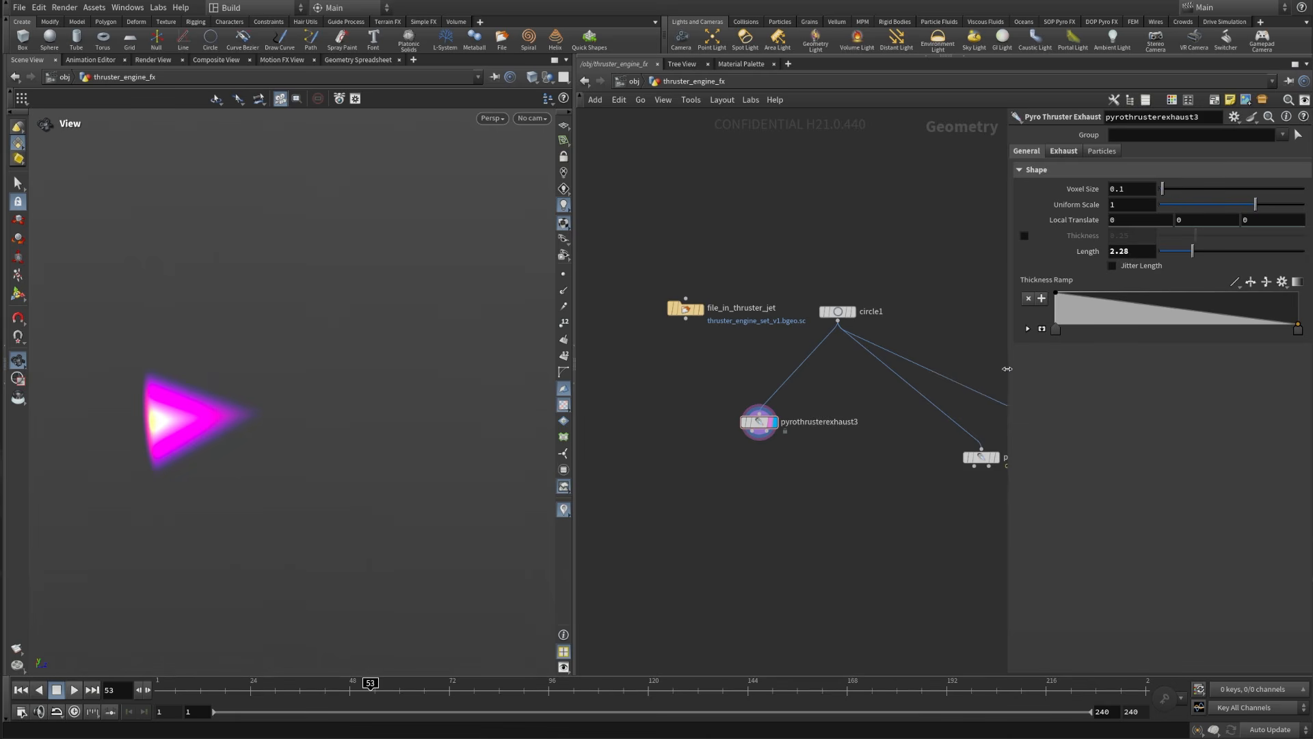
pyautogui.moveTo(1007, 369); pyautogui.dragTo(910, 385)
pyautogui.moveTo(850, 448); pyautogui.dragTo(768, 490, button='middle')
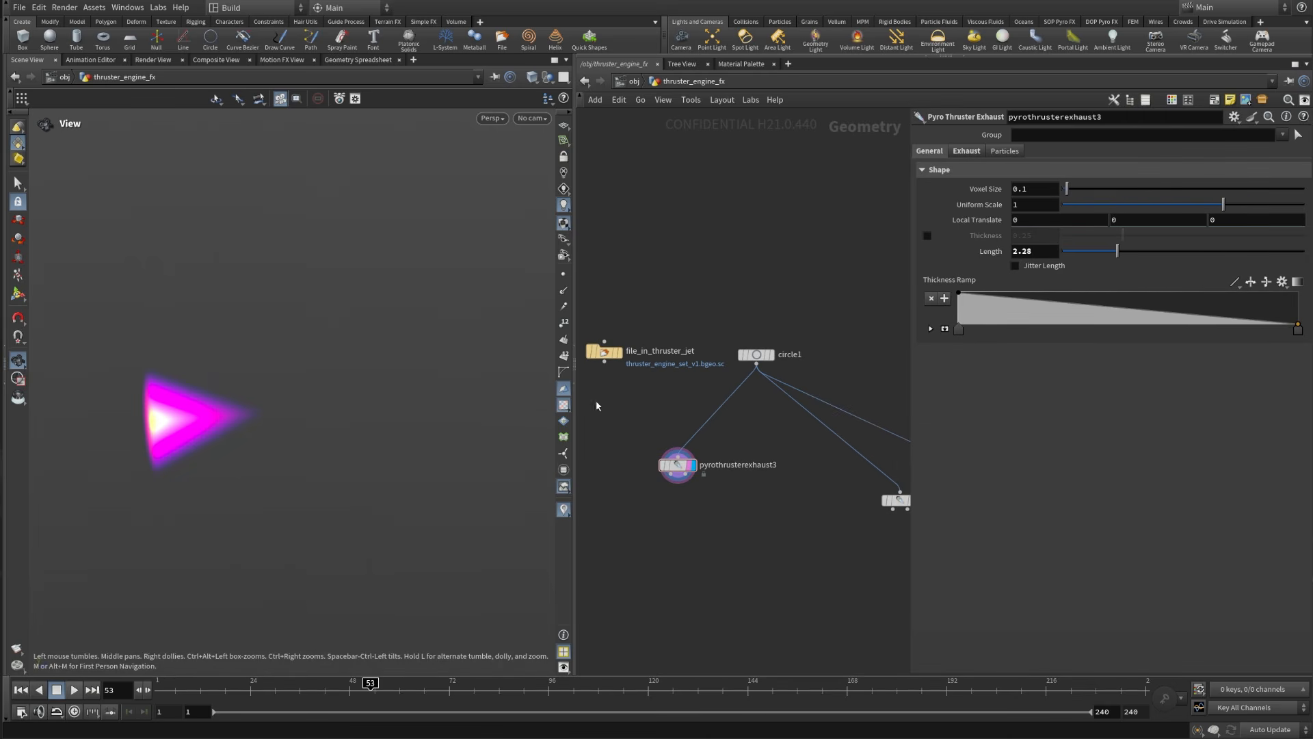
pyautogui.click(1230, 281)
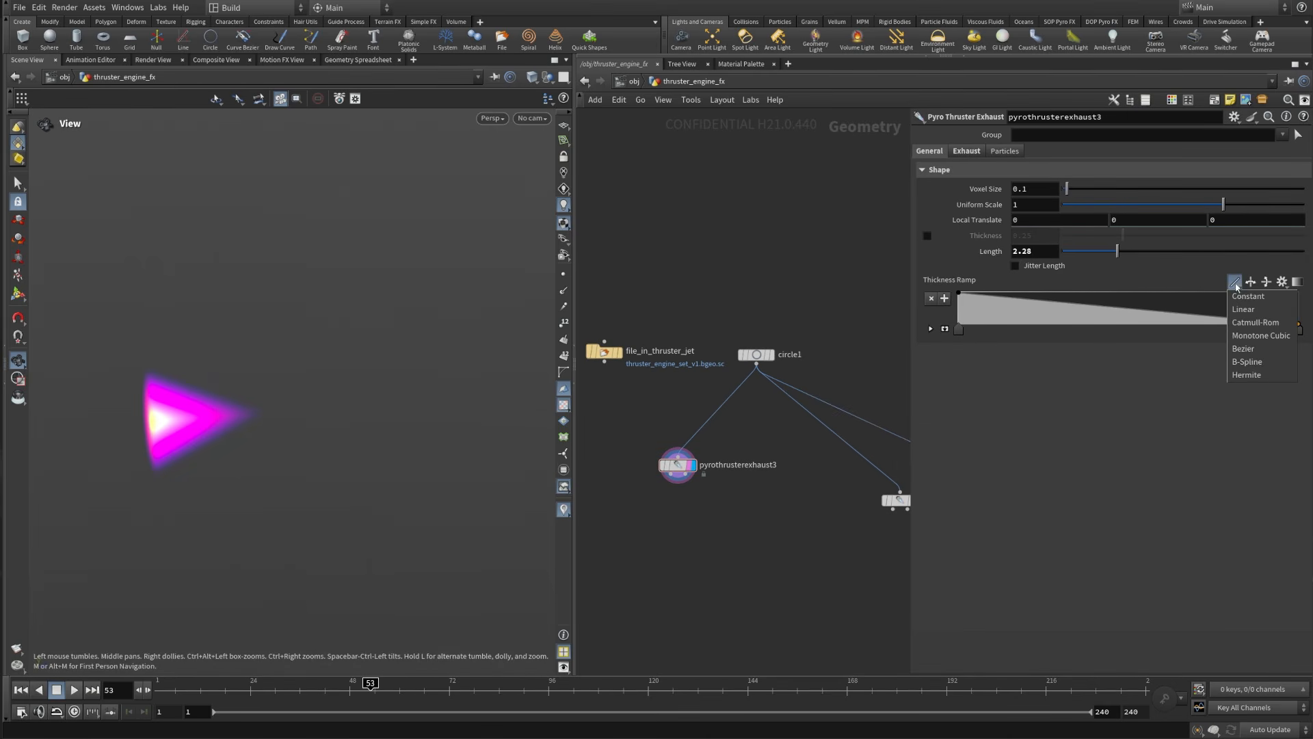
pyautogui.click(1246, 368)
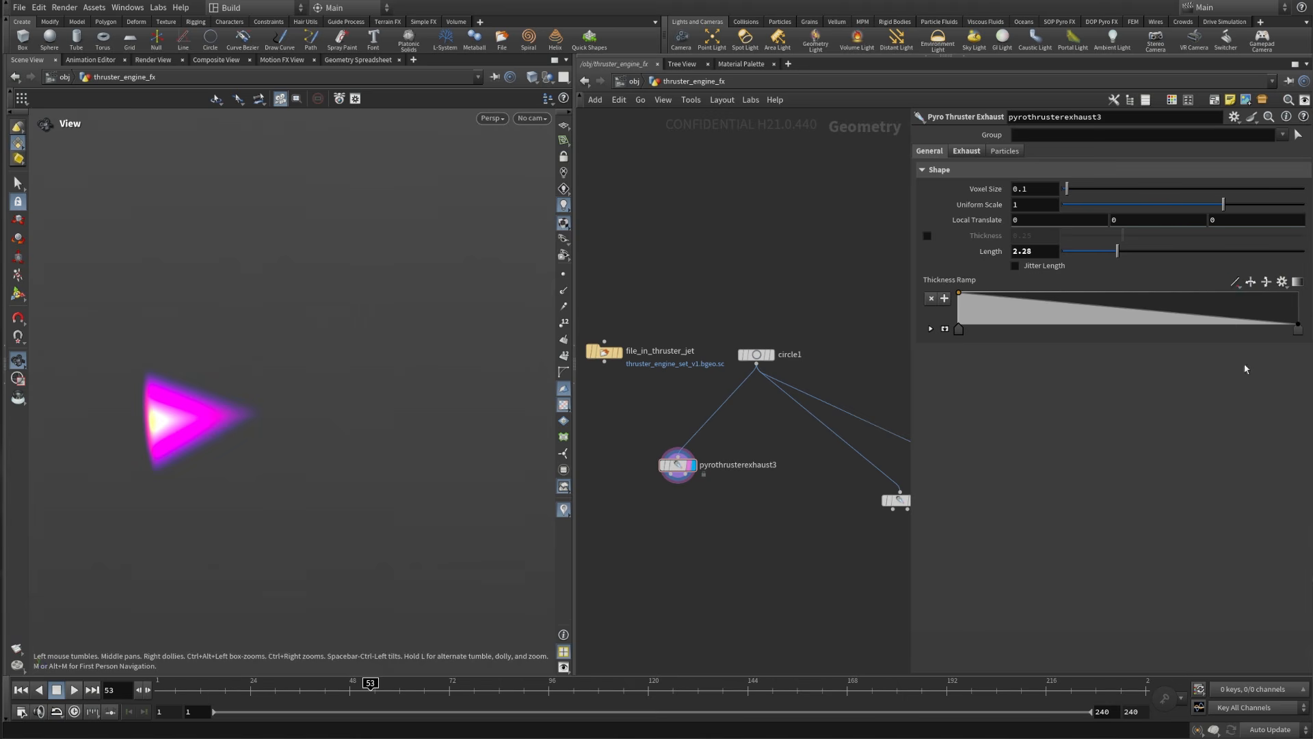
# Step: Move the Thickness Ramp's first point slightly inward and add a start point at position 0 with a value of 0.4
pyautogui.moveTo(959, 331)
pyautogui.mouseDown()
pyautogui.moveTo(1005, 338)
pyautogui.moveTo(958, 316)
pyautogui.moveTo(989, 334)
pyautogui.moveTo(974, 334)
pyautogui.mouseUp()
pyautogui.click(1005, 332)
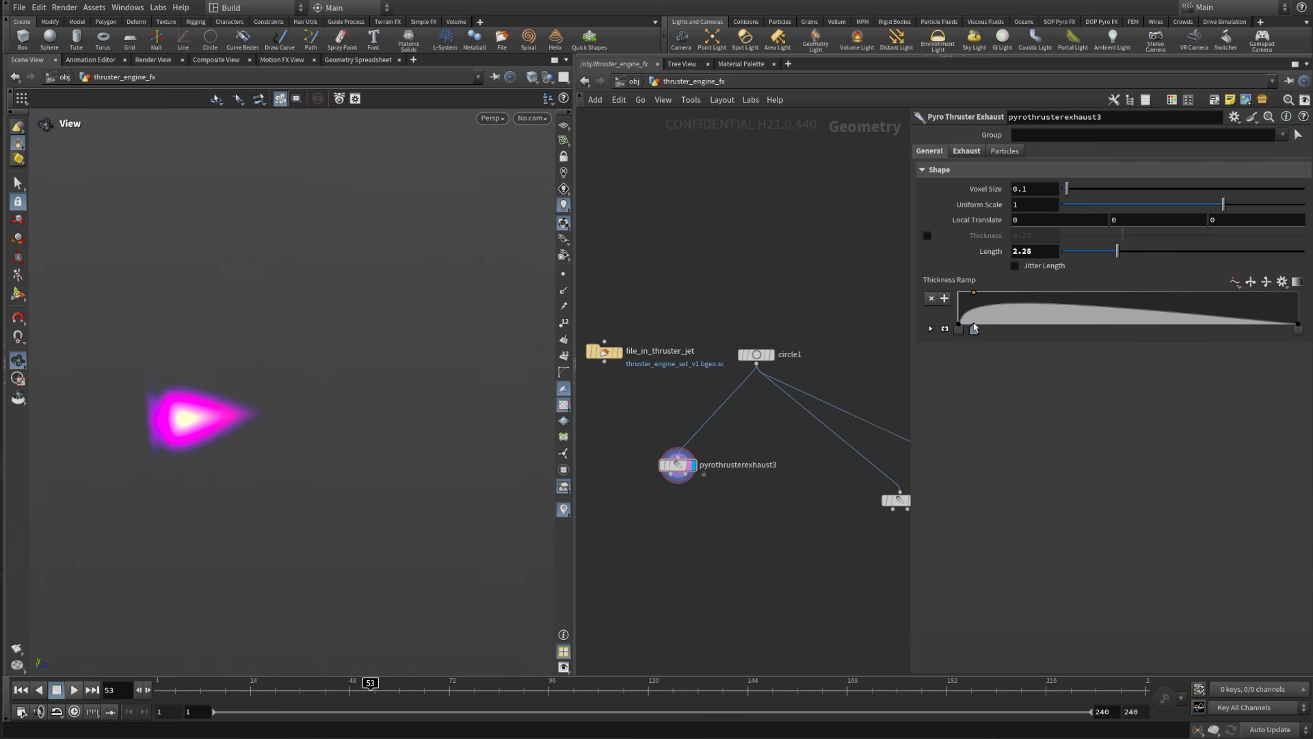
pyautogui.click(930, 329)
pyautogui.click(958, 329)
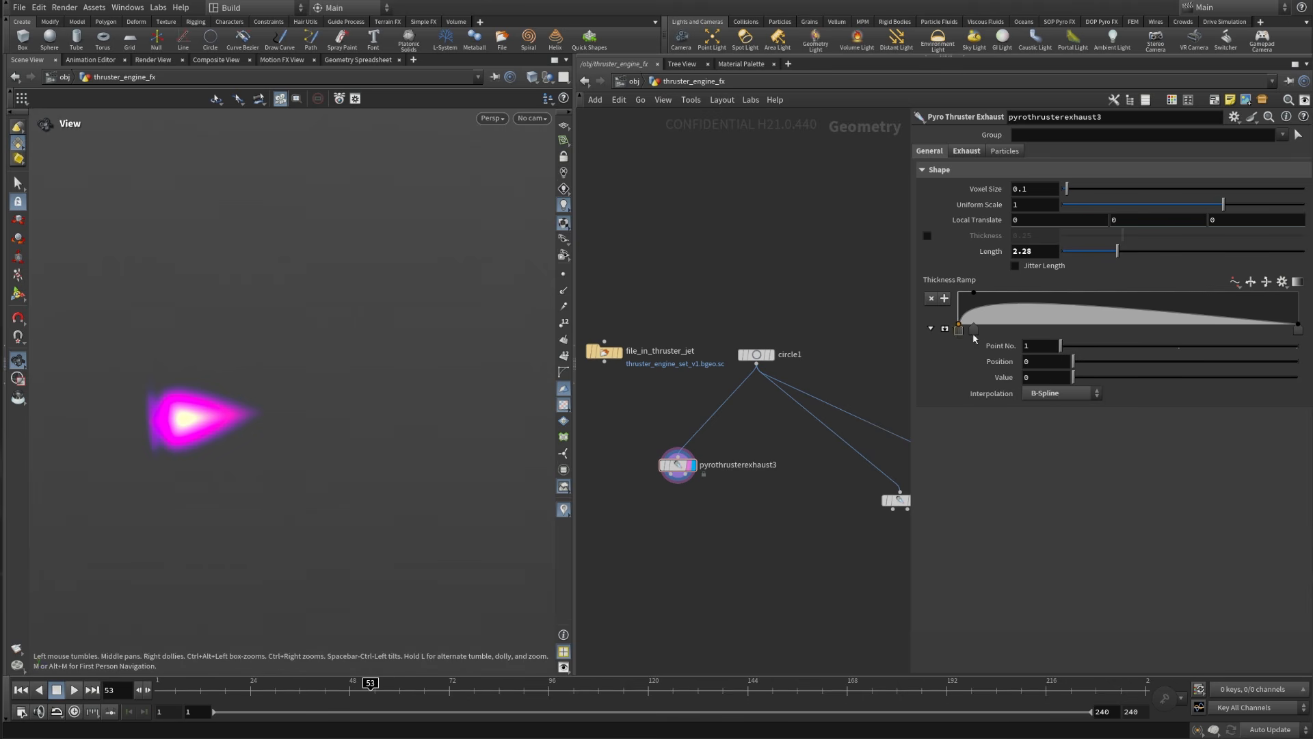
pyautogui.click(1051, 377)
pyautogui.click(1037, 365)
pyautogui.click(1059, 378)
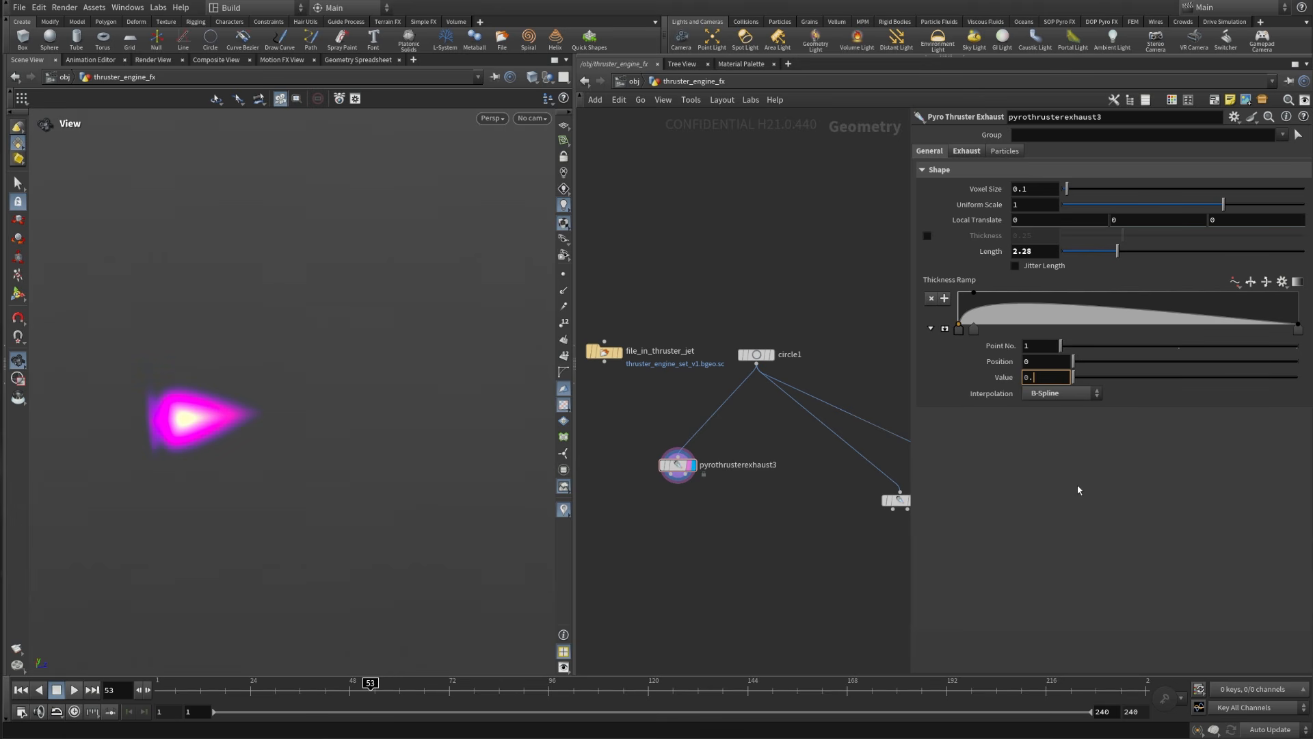
pyautogui.press('Return')
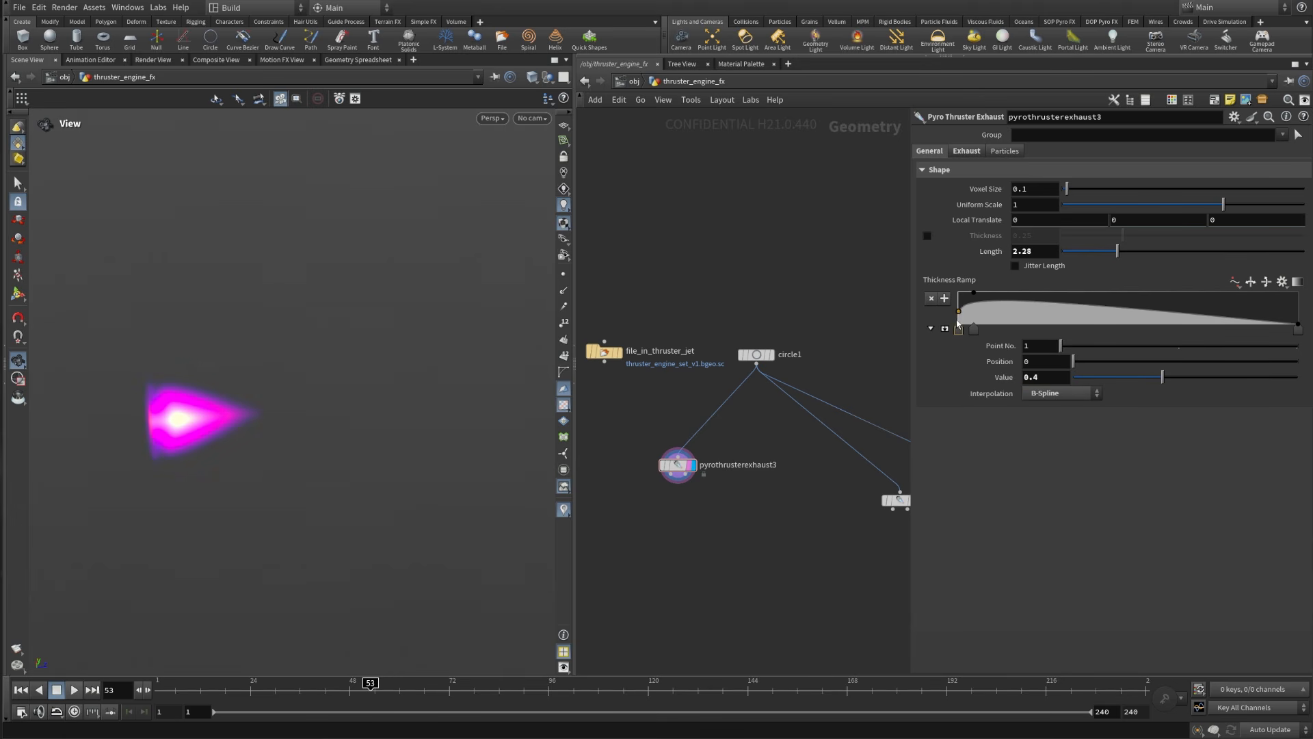
# Step: Set the value of the Thickness Ramp's end point to 0.4
pyautogui.click(1298, 328)
pyautogui.click(1042, 379)
pyautogui.write('.4')
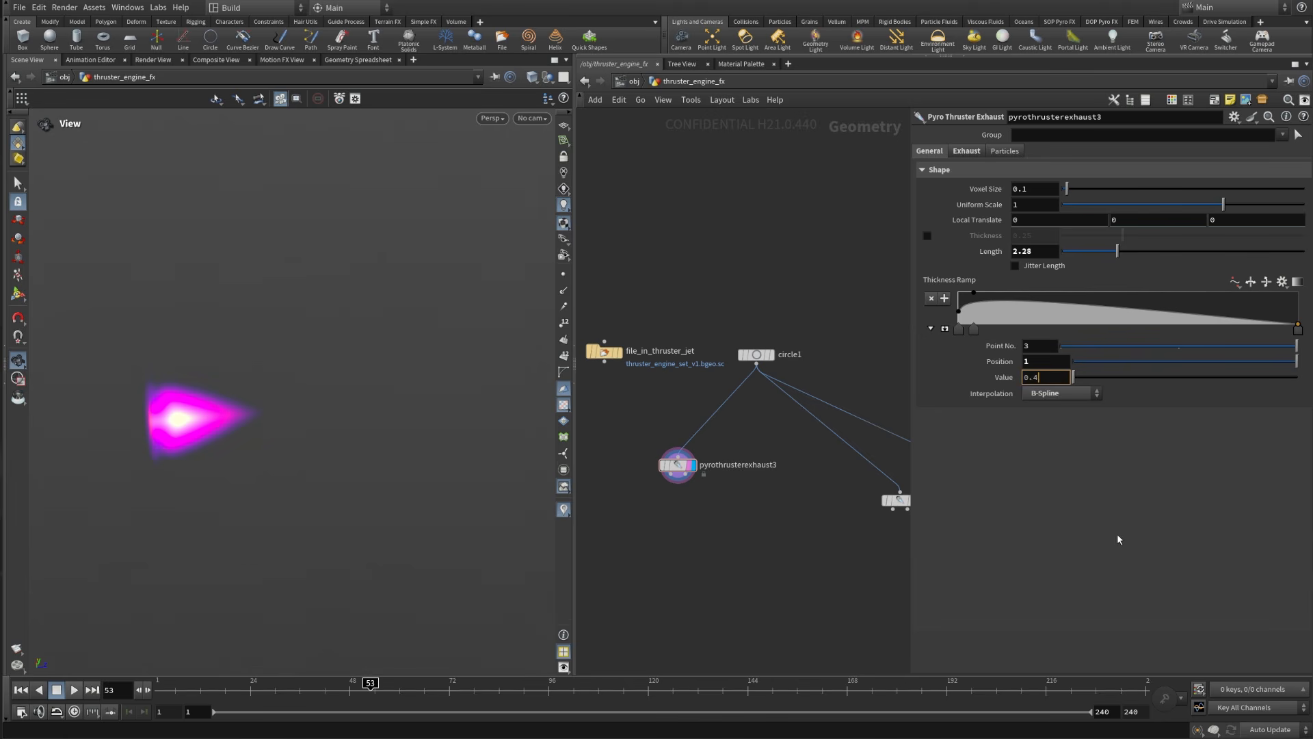
pyautogui.press('Return')
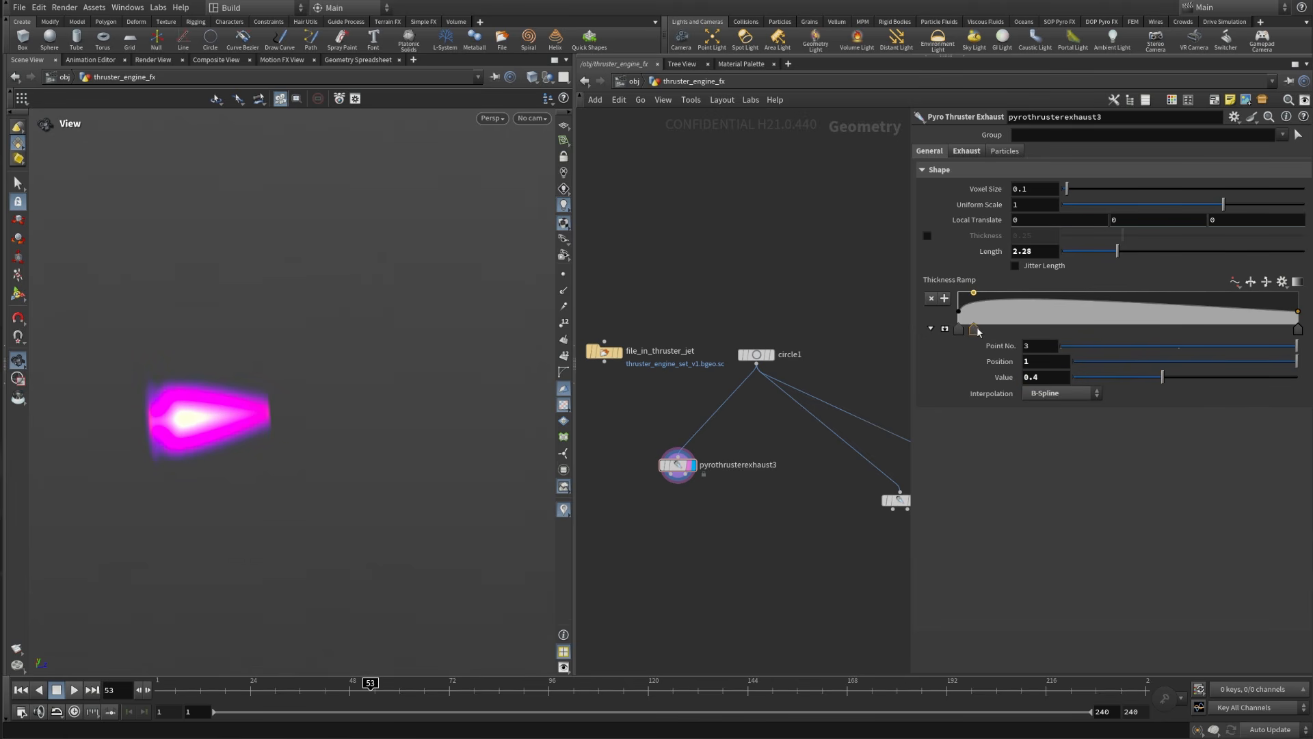
# Step: Add a Thickness Ramp point with value 1 near the ramp's end and set its position to 0.95
pyautogui.moveTo(1241, 309); pyautogui.dragTo(1254, 292)
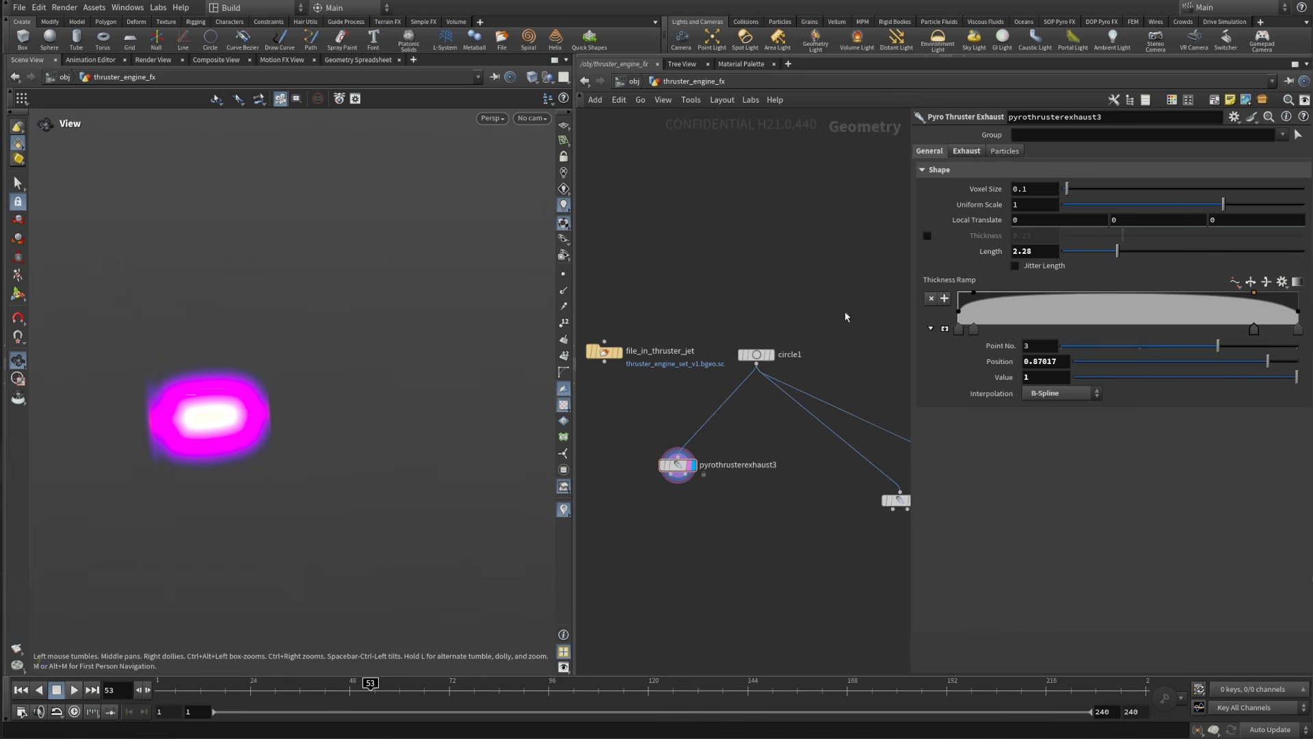
pyautogui.moveTo(1255, 329); pyautogui.dragTo(1293, 331)
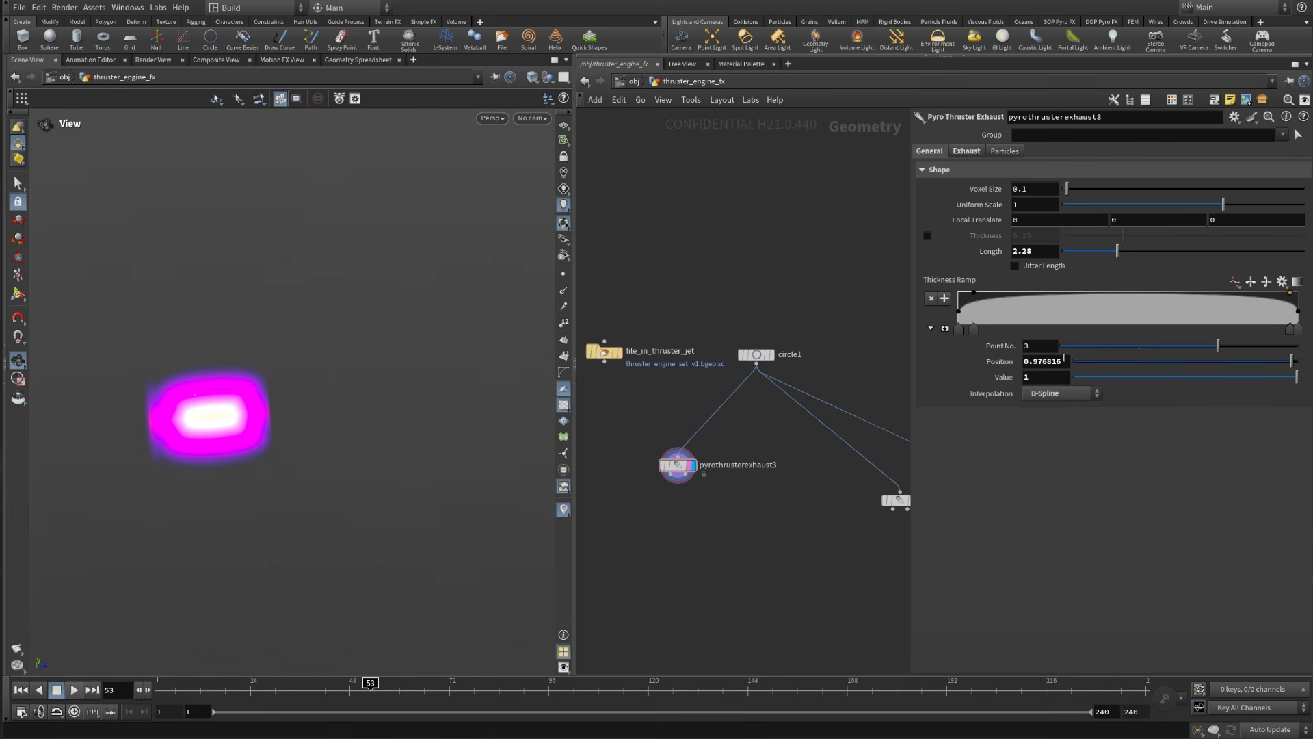
pyautogui.moveTo(1064, 360); pyautogui.dragTo(1034, 374)
pyautogui.write('5')
pyautogui.press('Return')
# Step: Lower the value of the Thickness Ramp point at position 0.95 to 0.85
pyautogui.click(1051, 378)
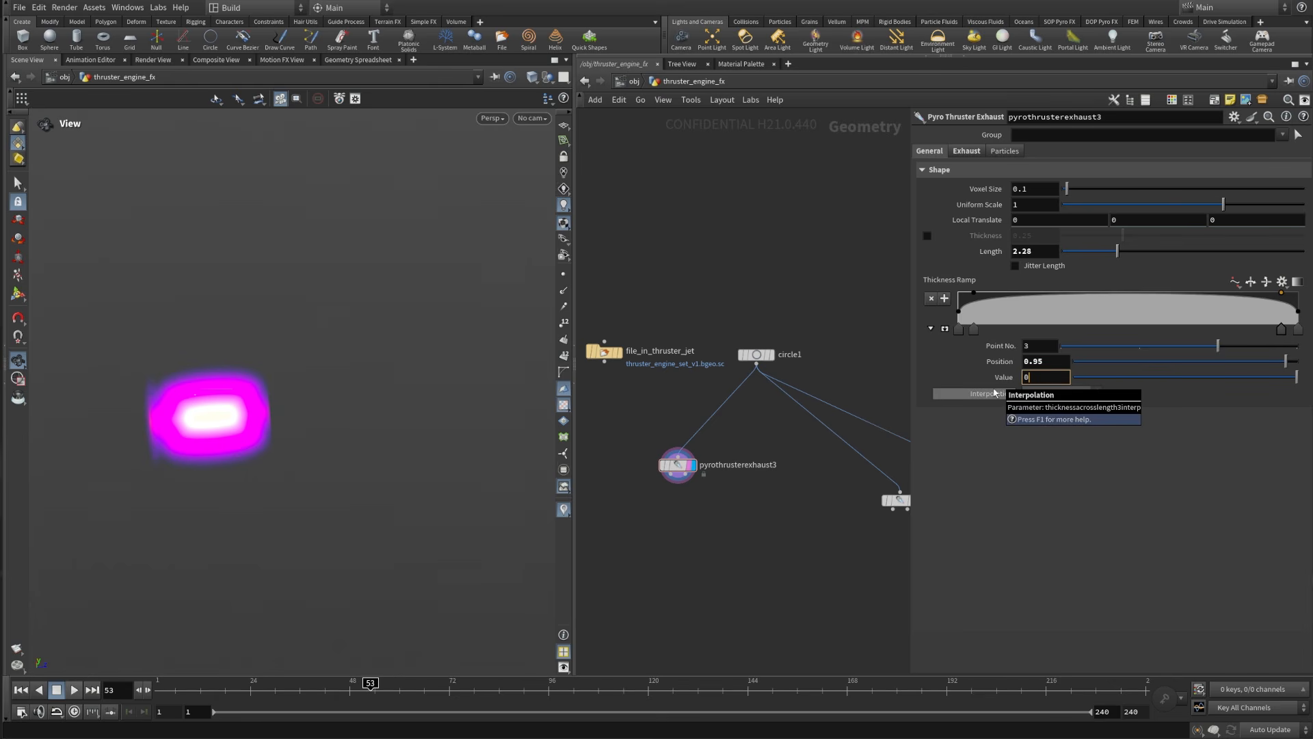
pyautogui.write('0.85')
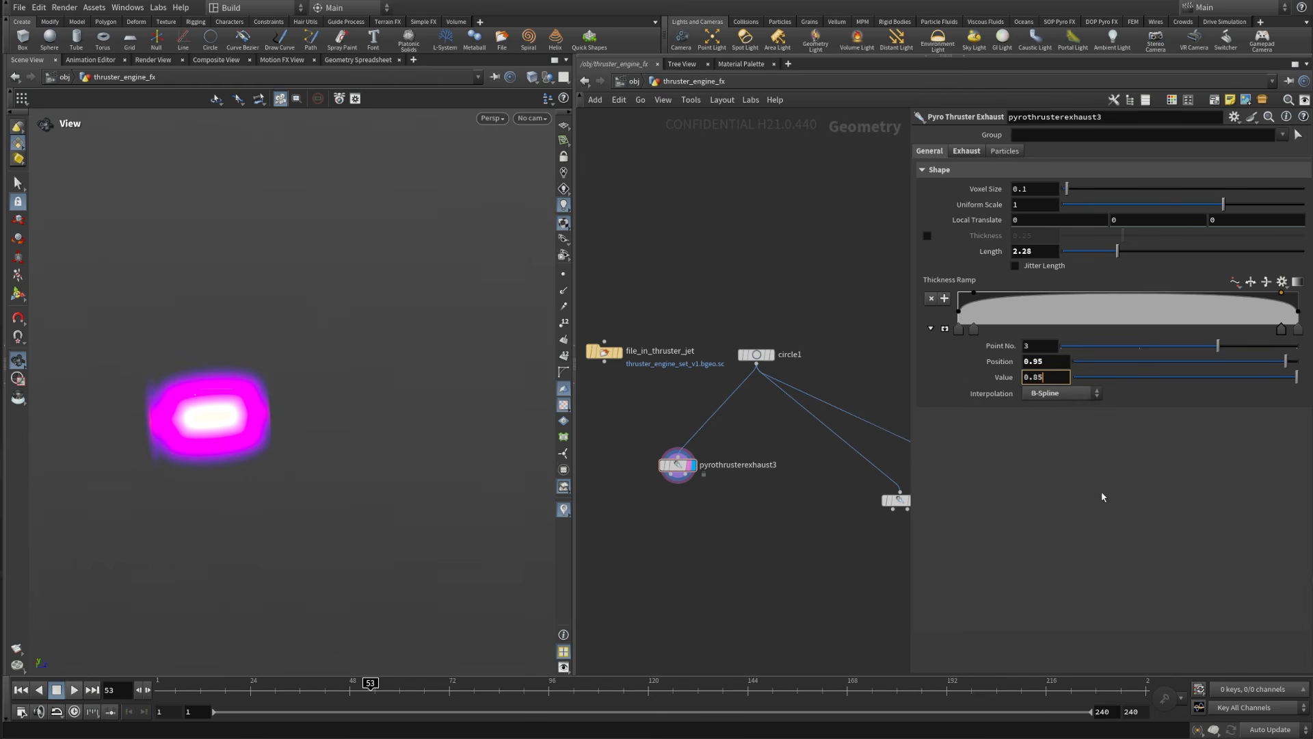
pyautogui.press('Return')
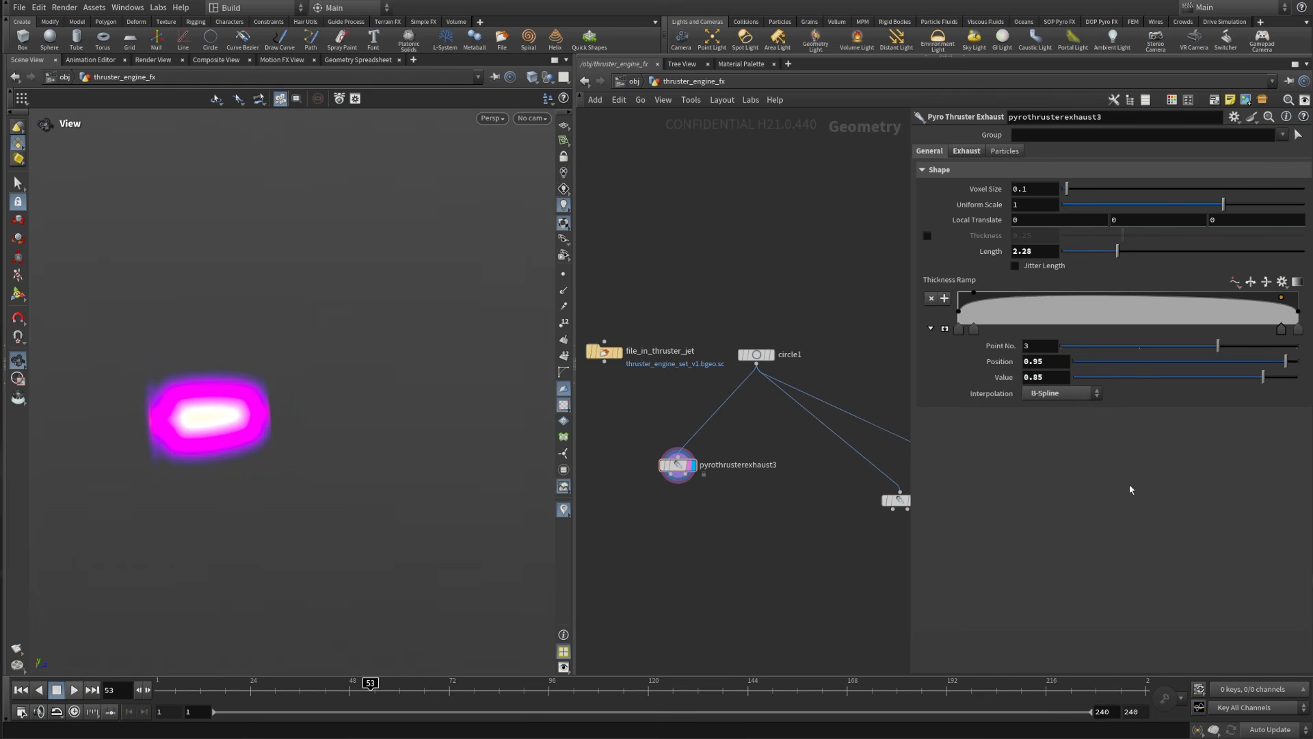
# Step: Set the Thickness Ramp's second point to position 0.05 with a value of 0.9
pyautogui.click(974, 329)
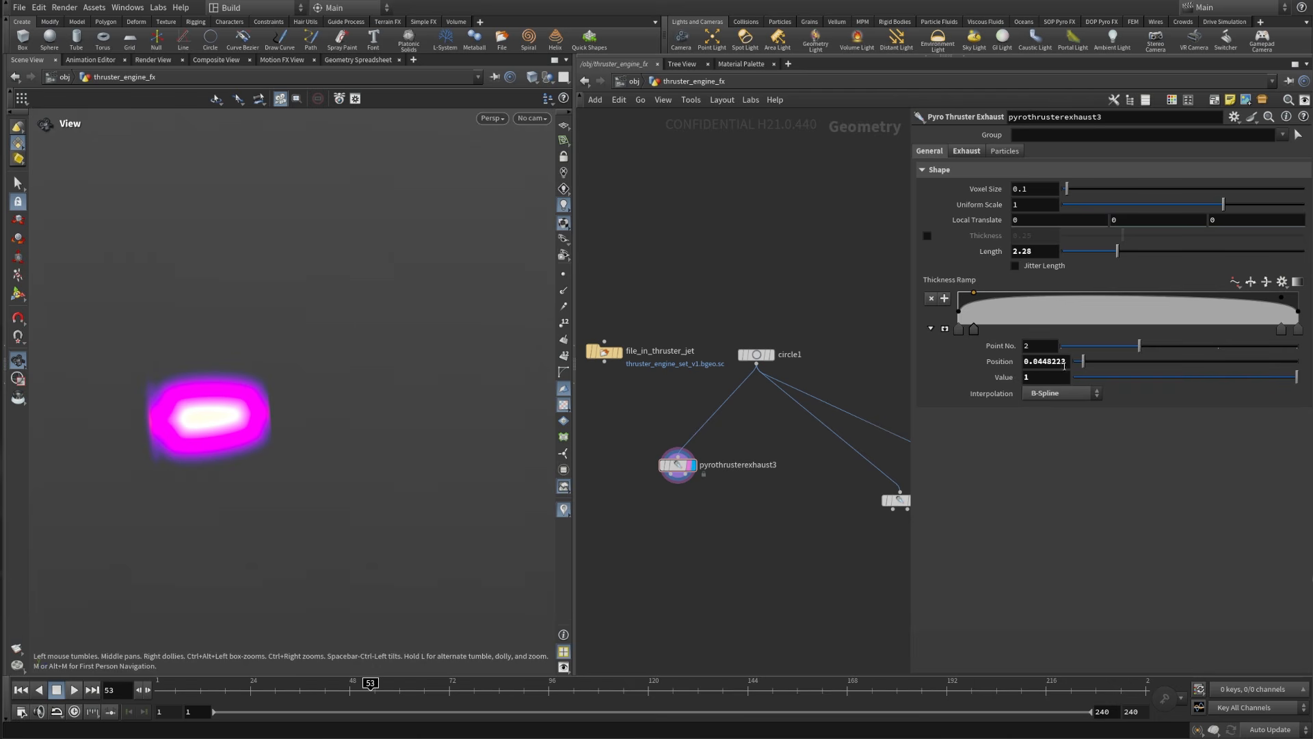
pyautogui.moveTo(1064, 367); pyautogui.dragTo(1042, 373)
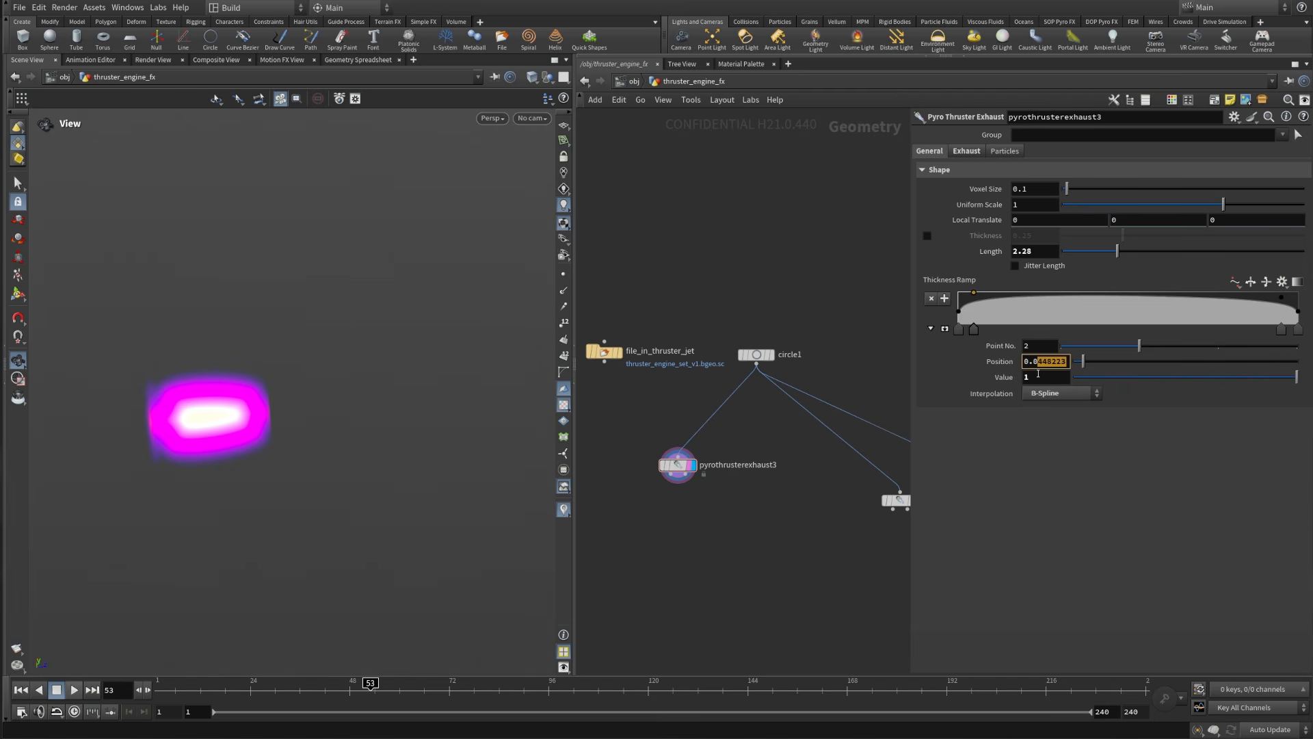
pyautogui.write('5')
pyautogui.press('Return')
pyautogui.write('0.')
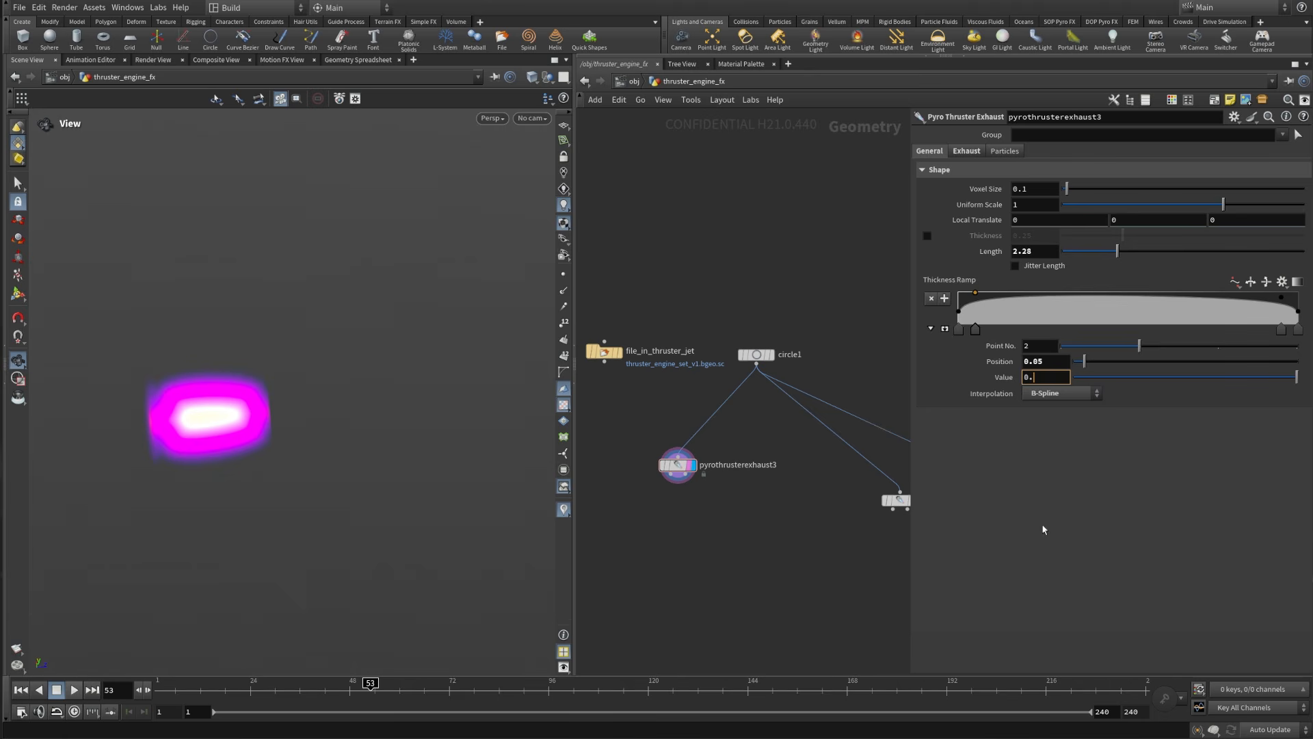
pyautogui.write('9')
pyautogui.press('Return')
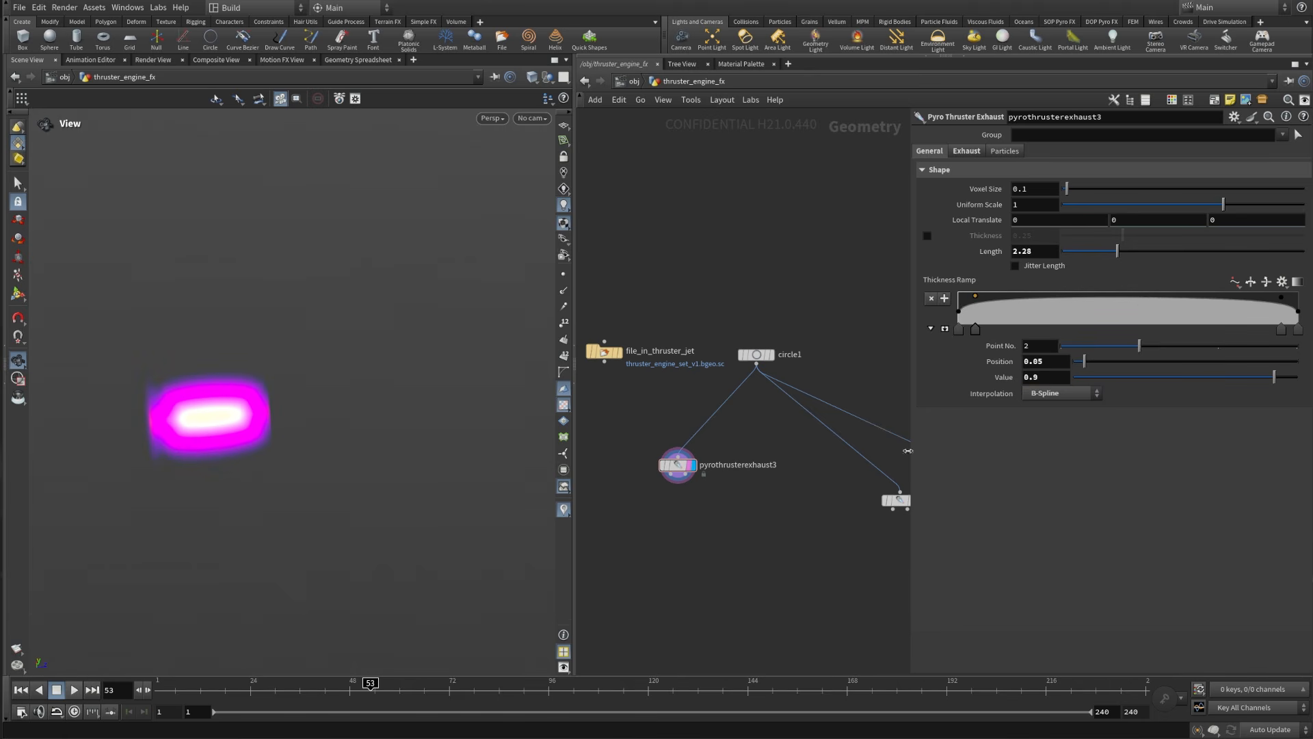
# Step: Add a Thickness Ramp point with value 1 in the middle and set its position to 0.5
pyautogui.moveTo(1136, 308); pyautogui.dragTo(1133, 291)
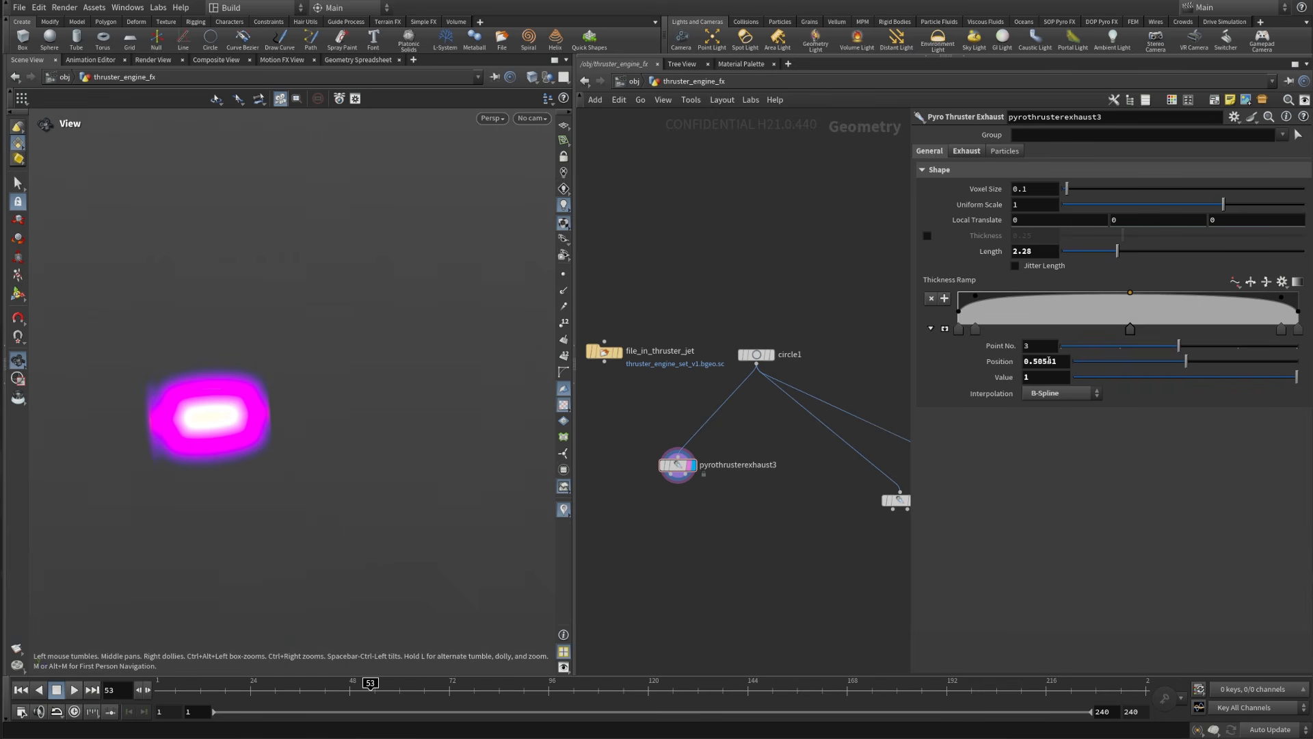
pyautogui.doubleClick(1056, 359)
pyautogui.write('5')
pyautogui.press('Return')
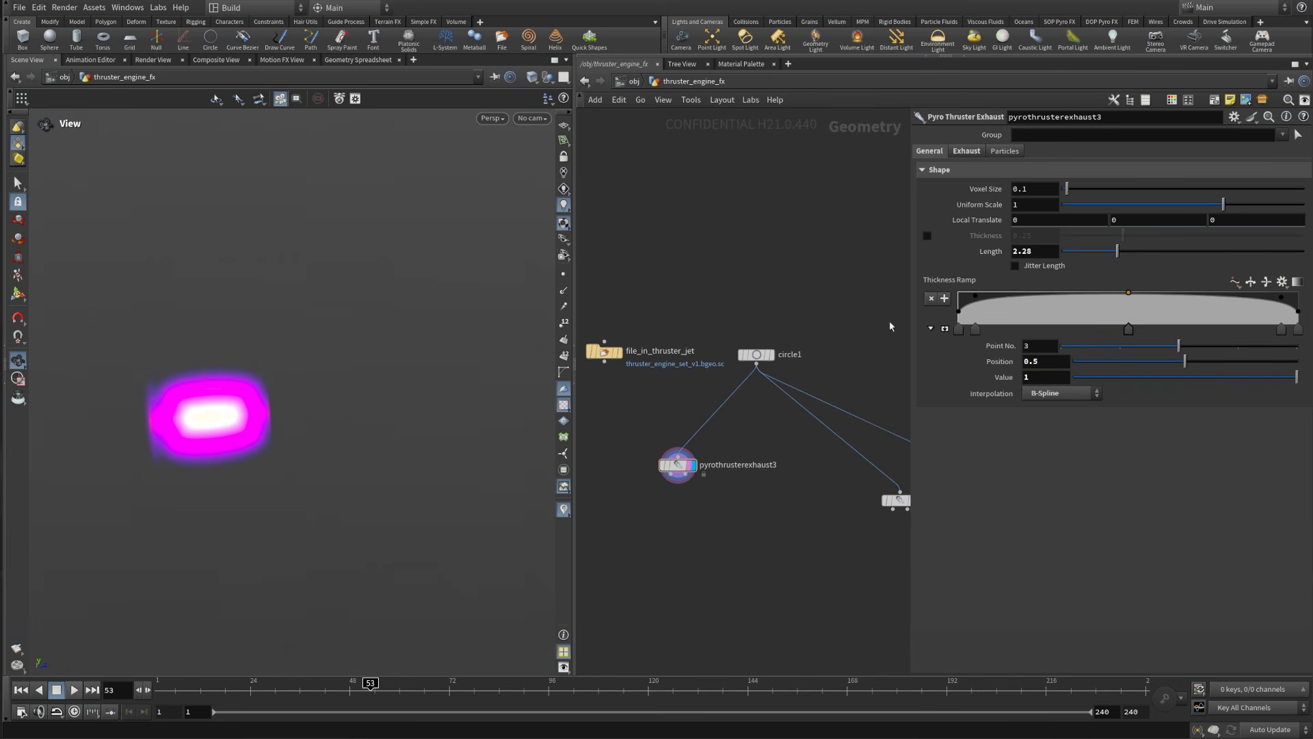
# Step: Enable the exhaust's Thickness override and set it to 0.435
pyautogui.click(927, 235)
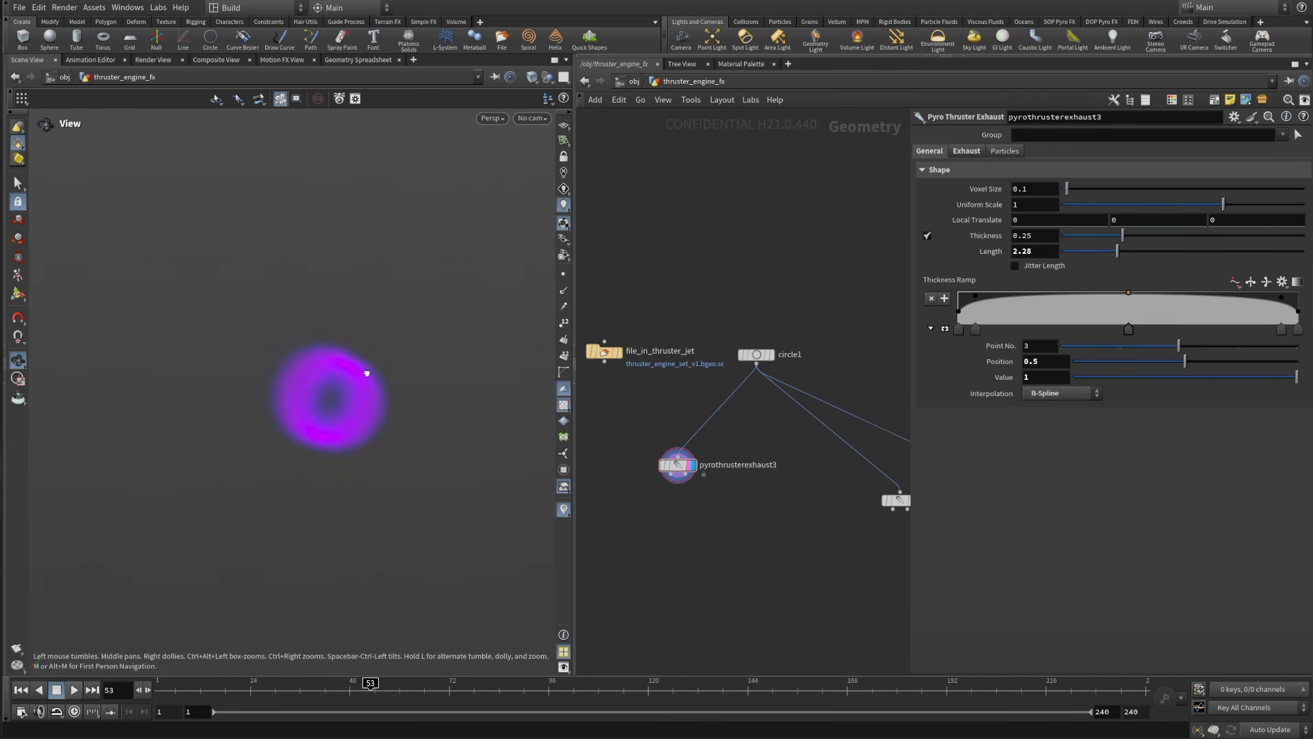
pyautogui.click(927, 236)
pyautogui.click(927, 236)
pyautogui.moveTo(1033, 236); pyautogui.dragTo(1020, 246)
pyautogui.write('435')
pyautogui.press('Return')
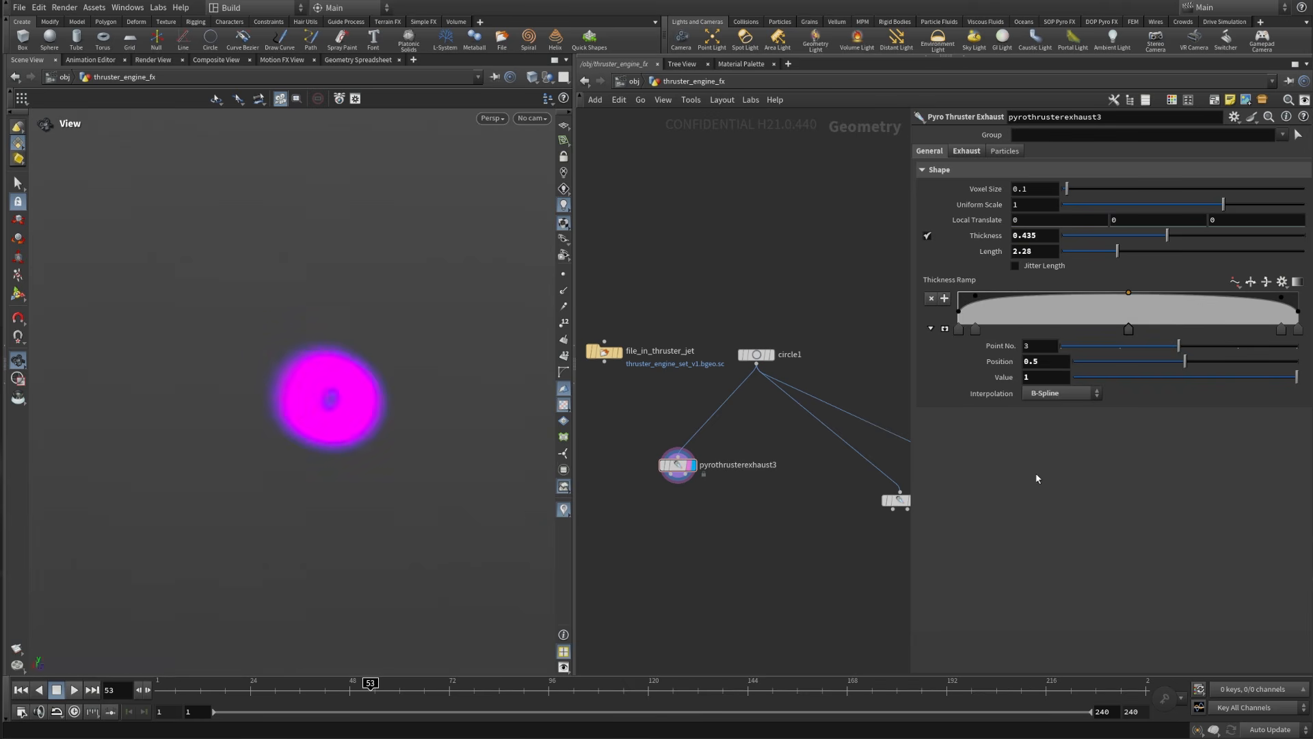
pyautogui.moveTo(381, 411); pyautogui.dragTo(305, 414)
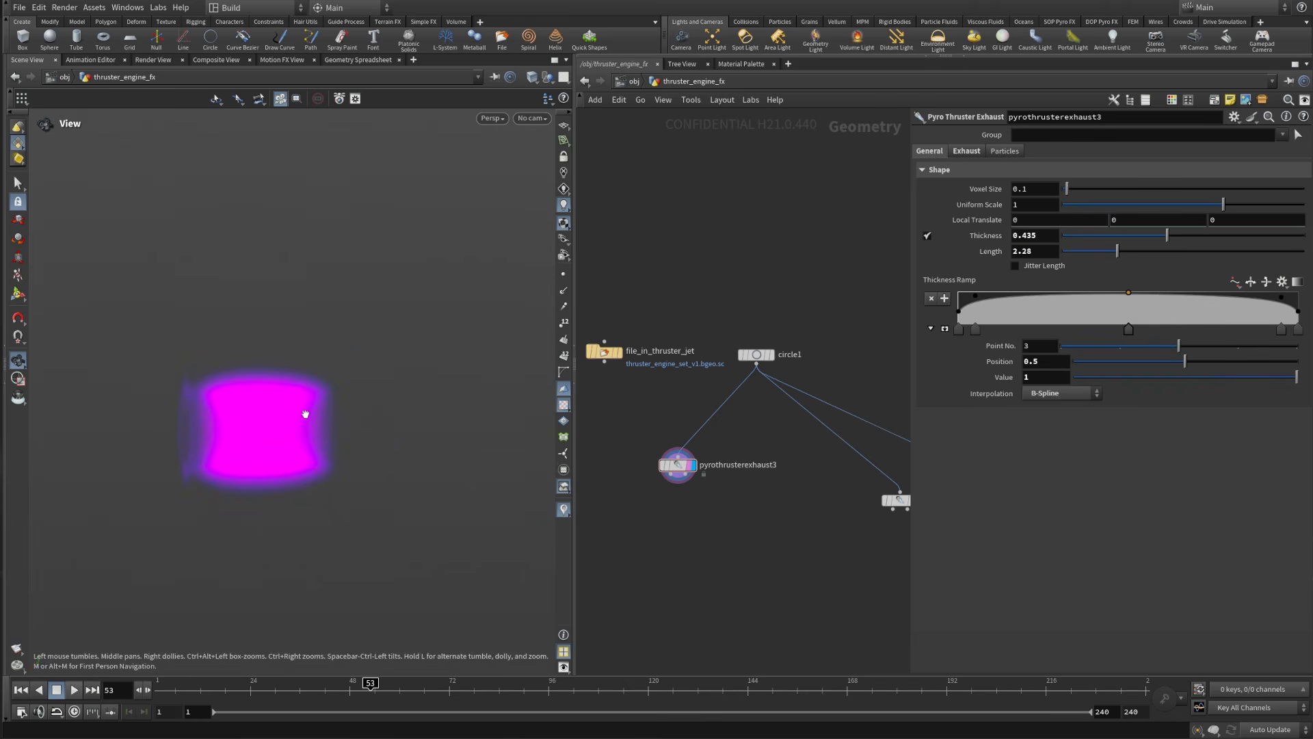
# Step: Apply the Black to Orange preset to the exhaust's temperature Color Ramp
pyautogui.click(966, 151)
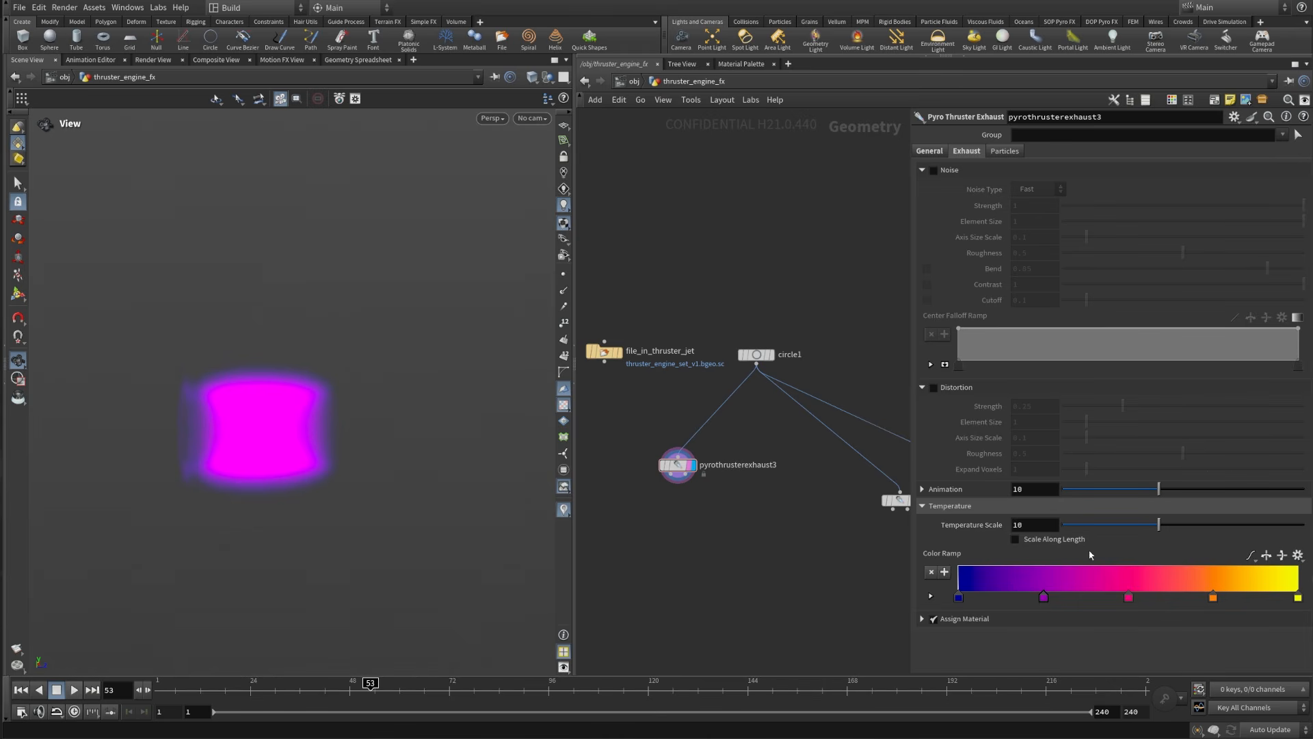
pyautogui.click(1298, 554)
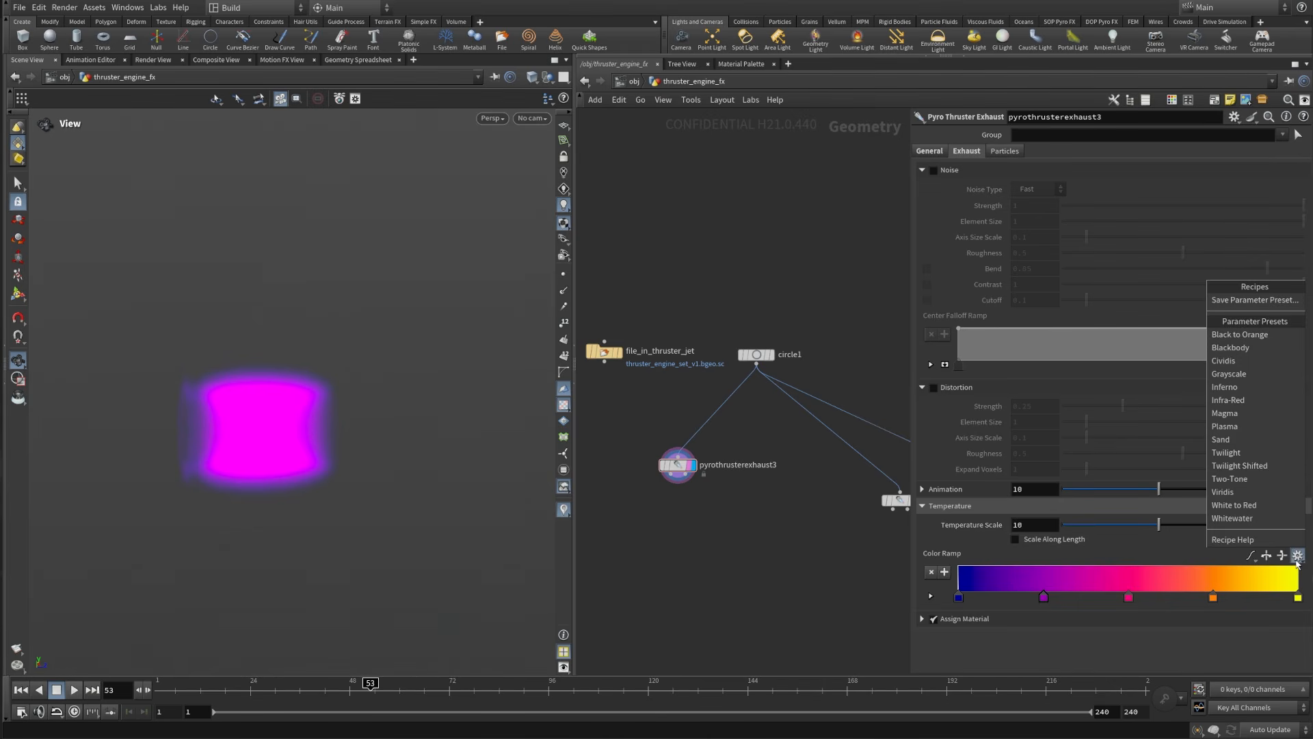
pyautogui.click(1274, 340)
pyautogui.moveTo(294, 494); pyautogui.dragTo(287, 442)
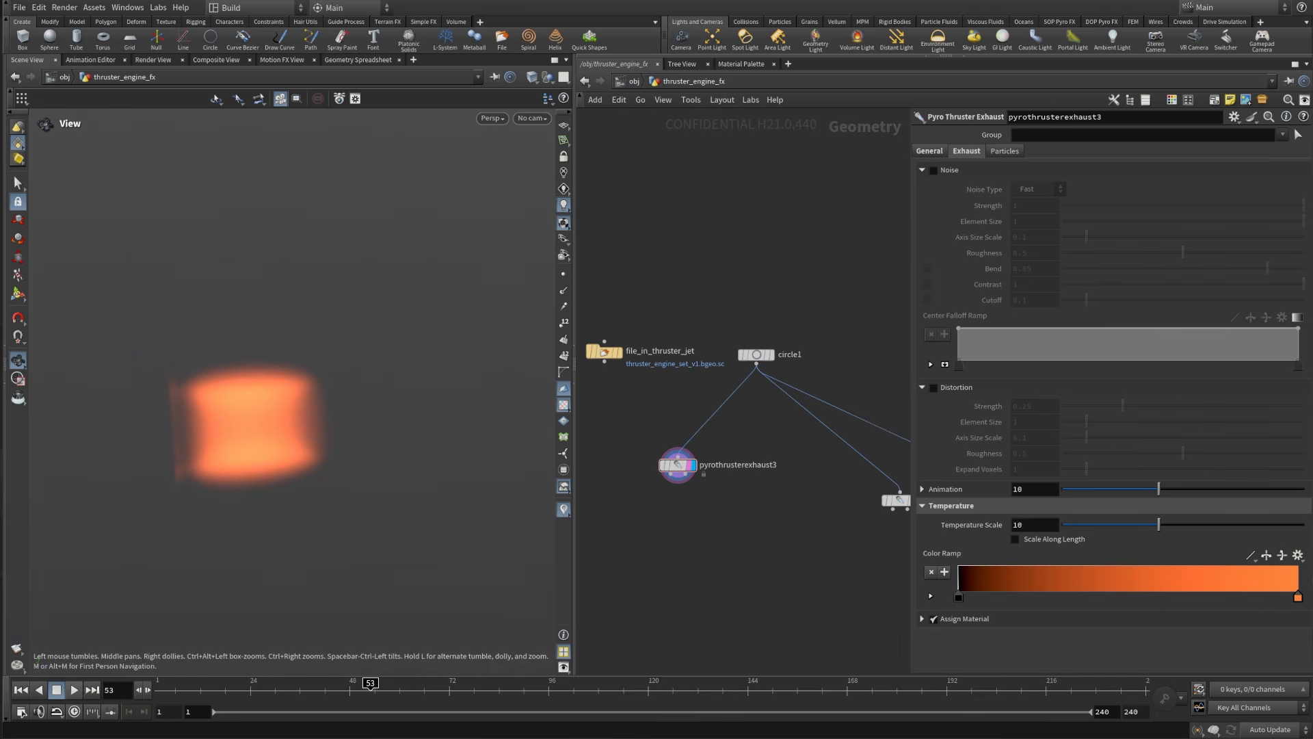
pyautogui.moveTo(290, 461)
pyautogui.mouseDown()
pyautogui.moveTo(191, 448)
pyautogui.moveTo(278, 437)
pyautogui.mouseUp()
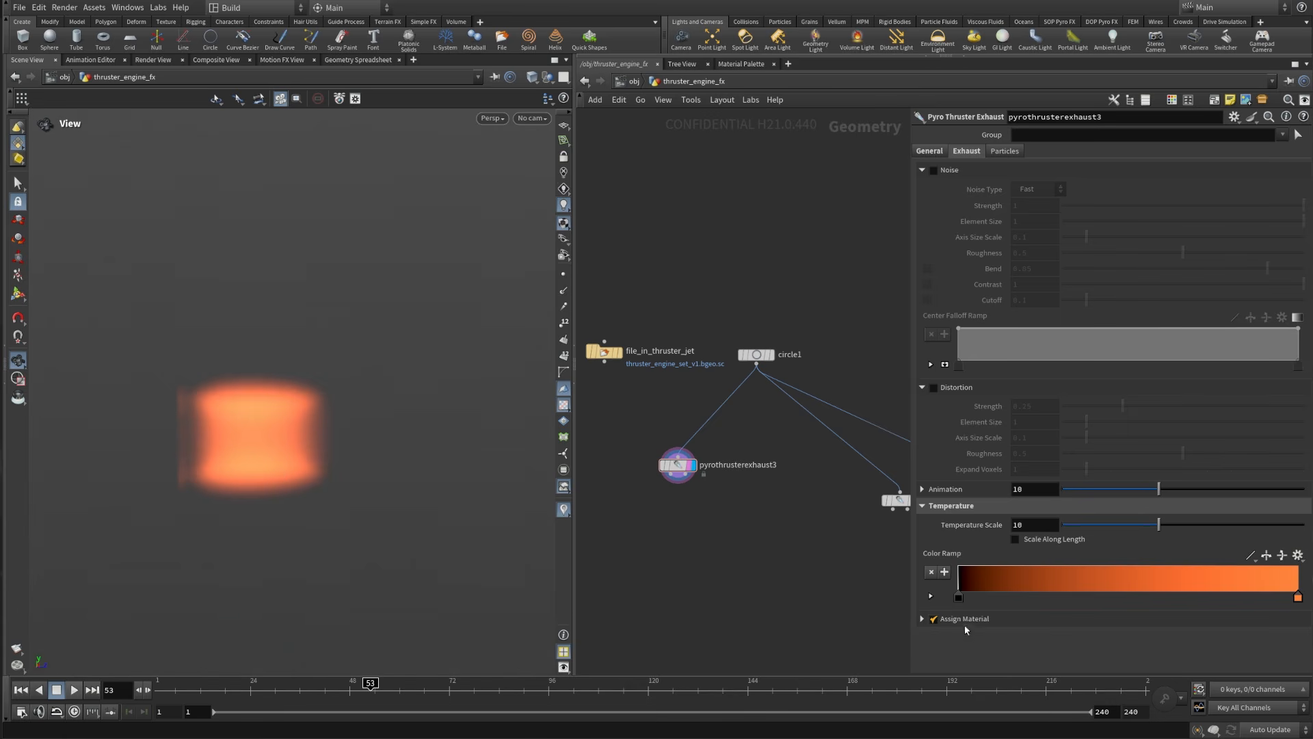
# Step: Rearrange the Color Ramp with orange points at both ends and two black points enclosing a wide black middle
pyautogui.moveTo(959, 597); pyautogui.dragTo(1192, 609)
pyautogui.moveTo(970, 590); pyautogui.dragTo(1114, 589)
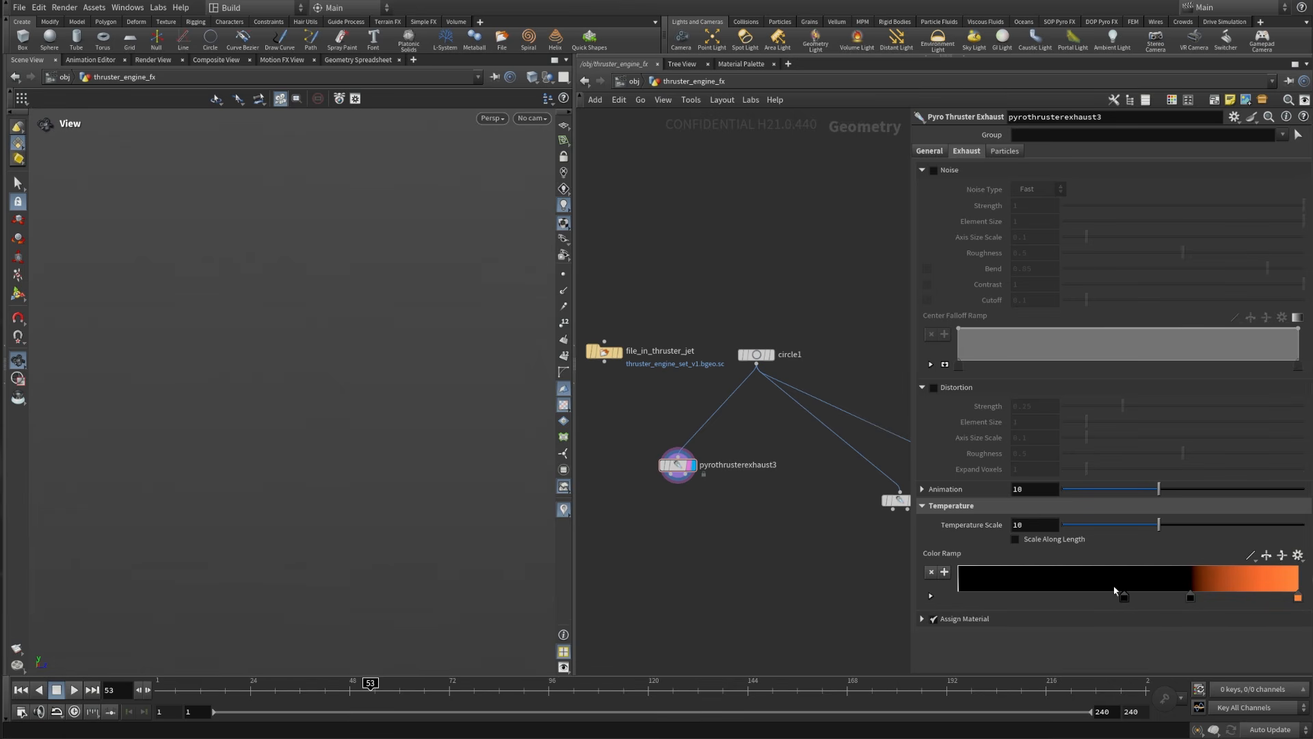
pyautogui.moveTo(1297, 598); pyautogui.dragTo(893, 577)
pyautogui.click(1292, 581)
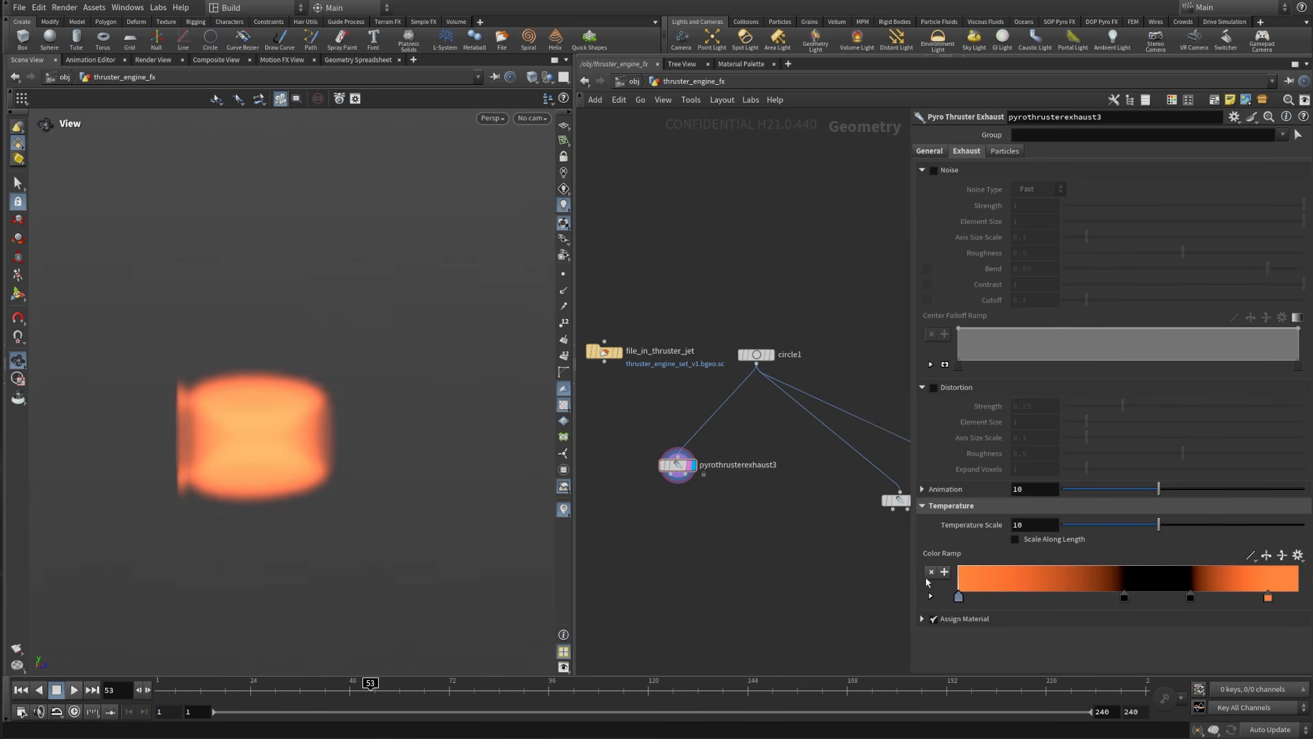
pyautogui.moveTo(1124, 581); pyautogui.dragTo(1018, 580)
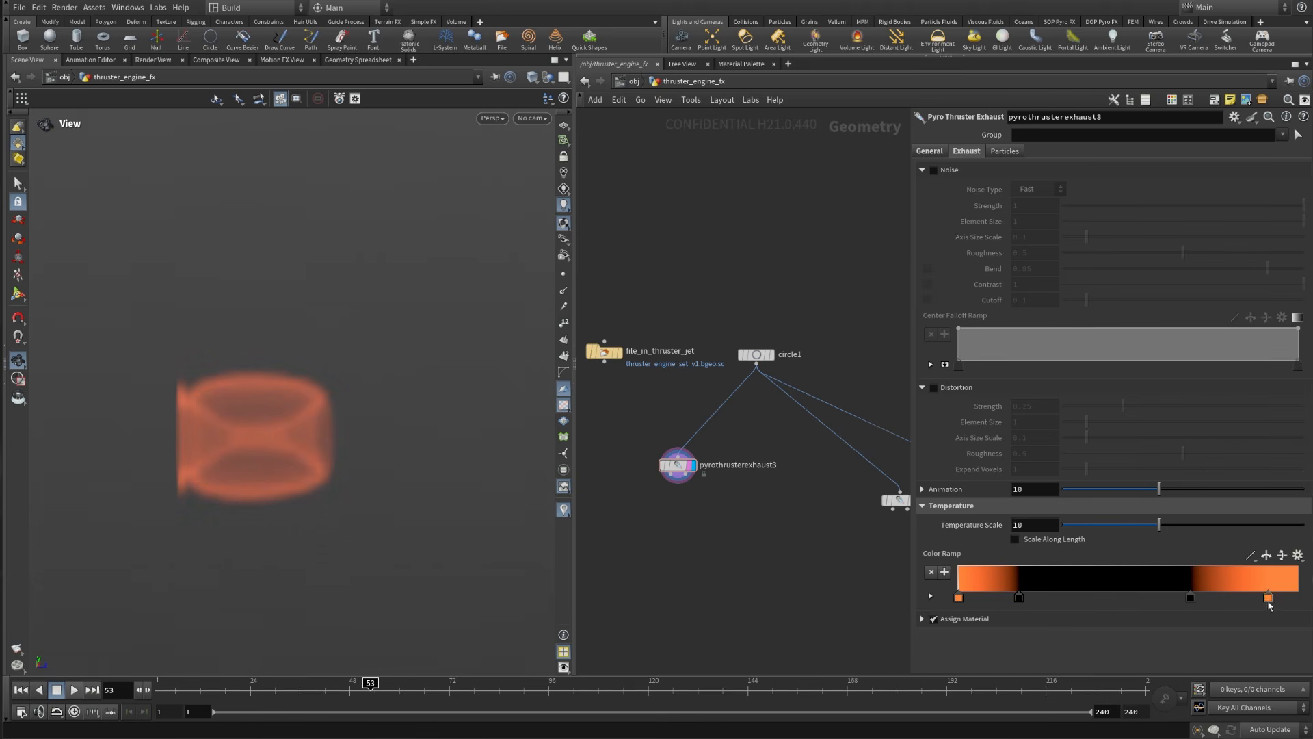
pyautogui.moveTo(1269, 596); pyautogui.dragTo(1299, 596)
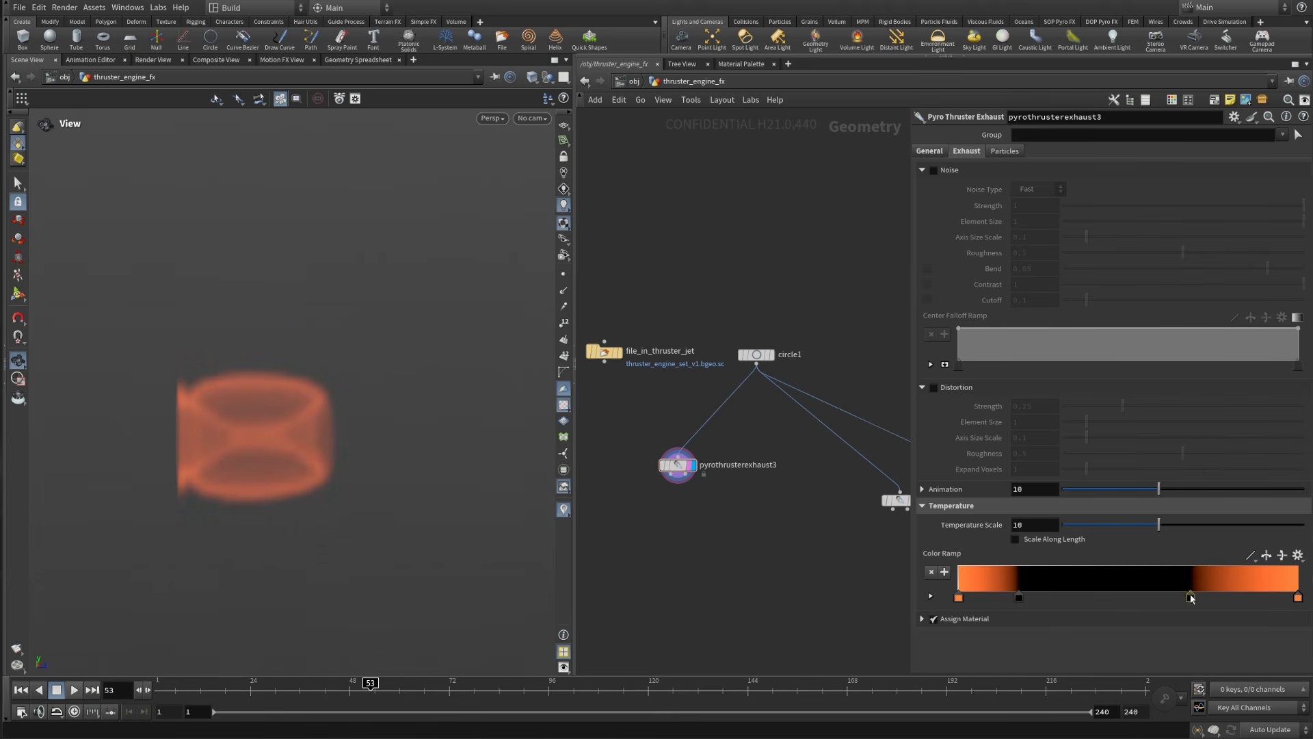
pyautogui.moveTo(1191, 595); pyautogui.dragTo(1229, 599)
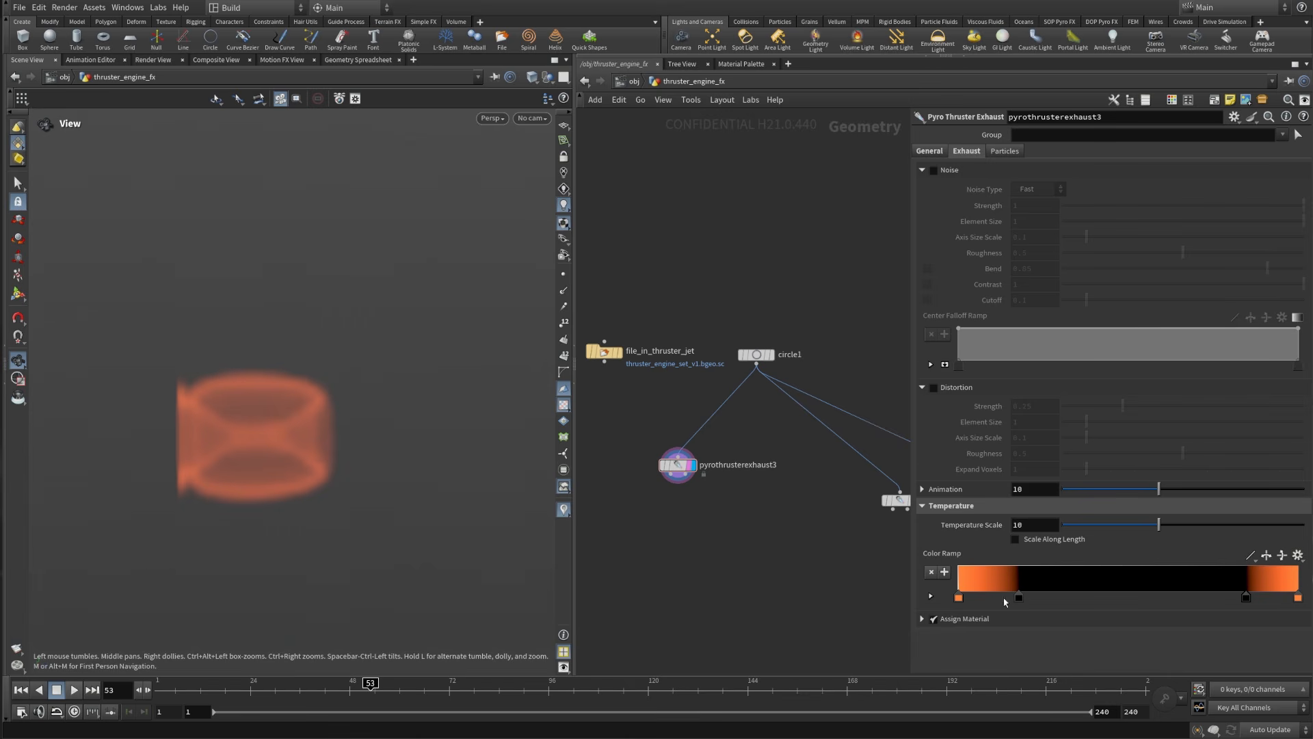
# Step: Expand the Color Ramp's point settings and set the first black point's position to 0.15
pyautogui.click(930, 596)
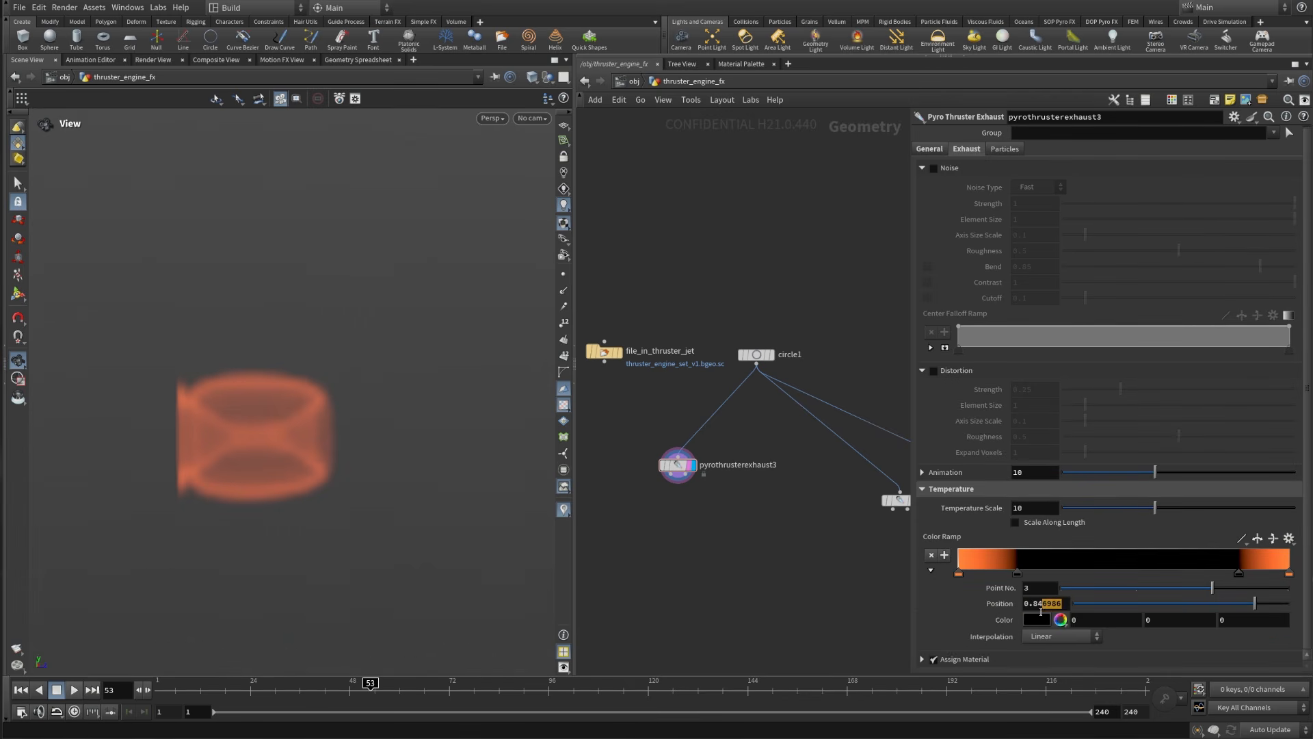
pyautogui.click(1017, 574)
pyautogui.moveTo(1063, 603); pyautogui.dragTo(1041, 603)
pyautogui.write('5')
pyautogui.press('Return')
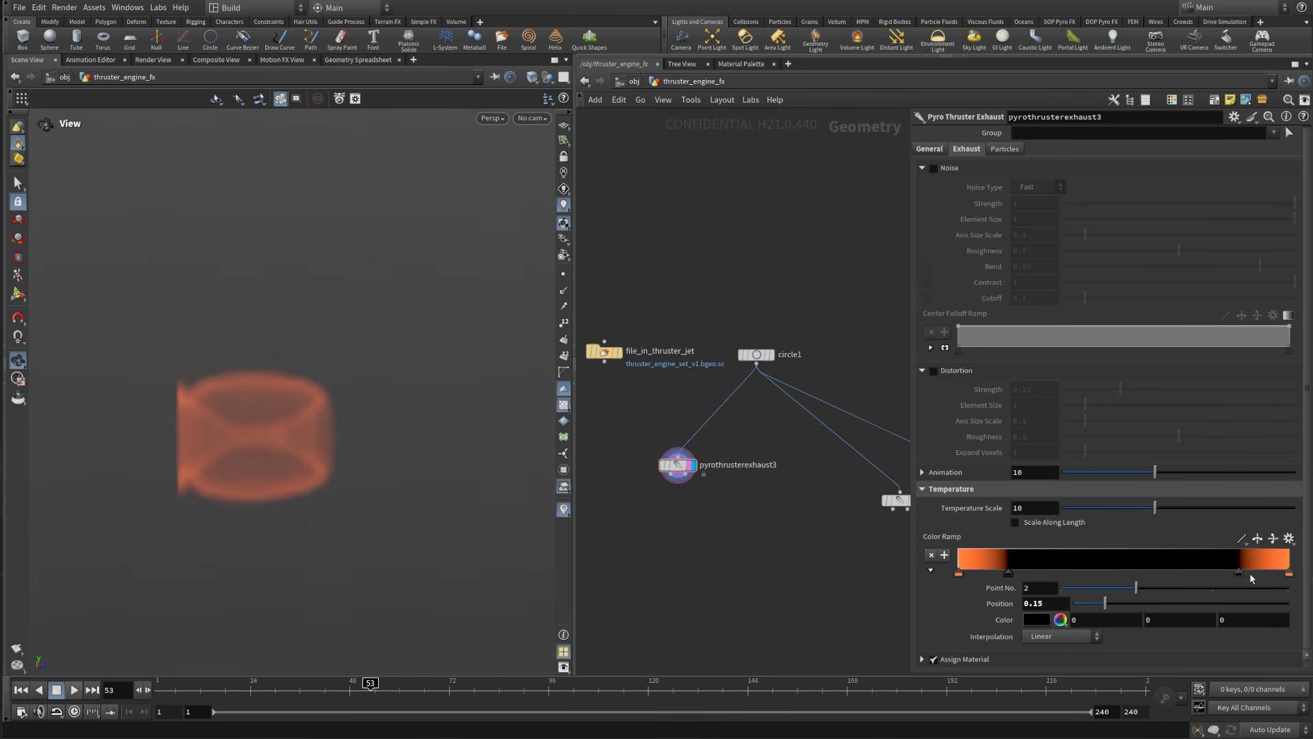
# Step: Set the position of the Color Ramp's second black point to 0.845
pyautogui.click(1239, 573)
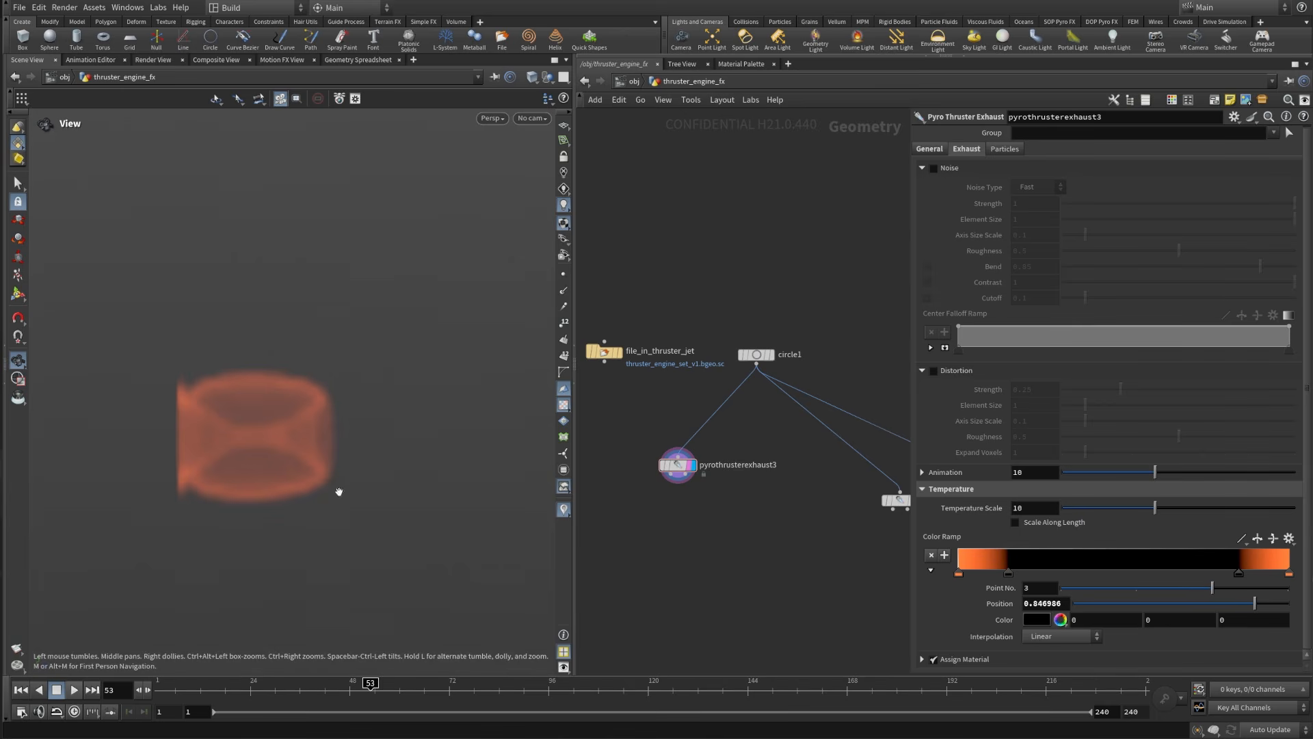
pyautogui.moveTo(1063, 604); pyautogui.dragTo(1042, 608)
pyautogui.write('5')
pyautogui.press('Return')
# Step: Enable Scale Along Length for the exhaust's temperature and inspect the flame from several angles
pyautogui.click(1016, 523)
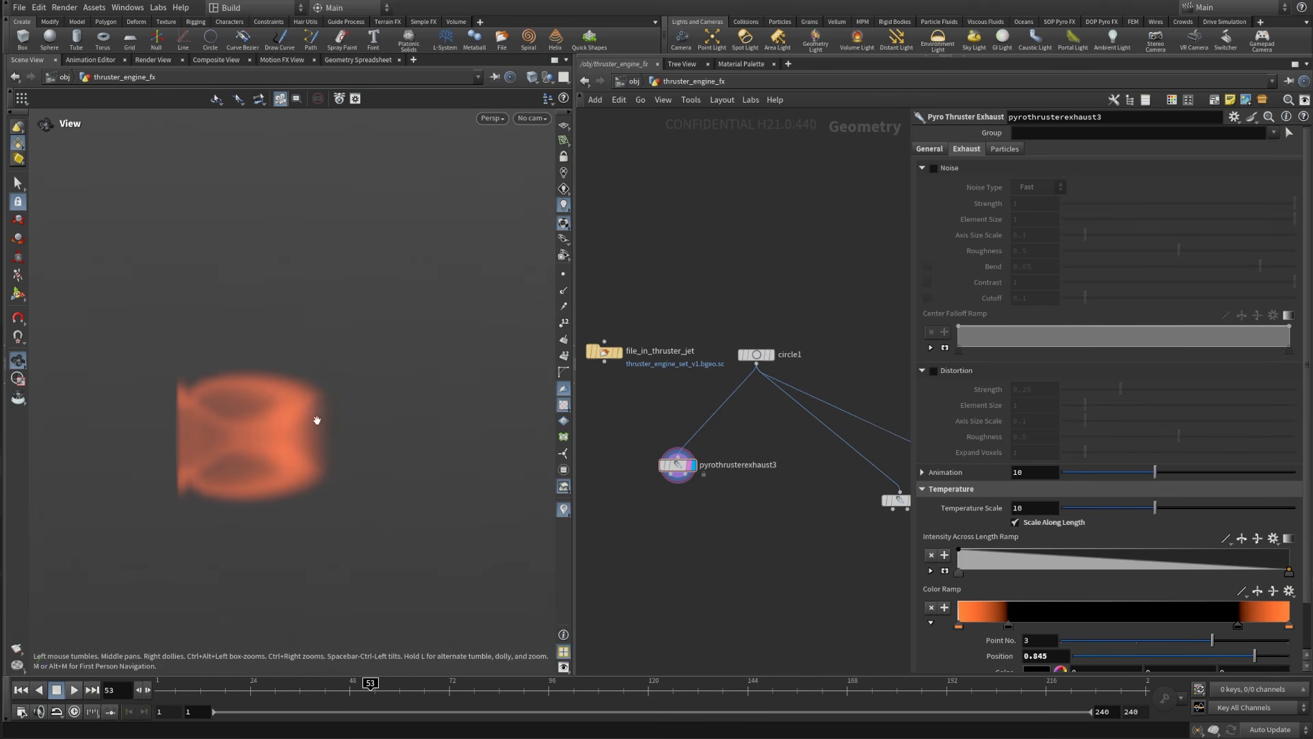
pyautogui.moveTo(317, 420); pyautogui.dragTo(249, 429)
pyautogui.moveTo(762, 563); pyautogui.dragTo(795, 533, button='middle')
pyautogui.moveTo(807, 516); pyautogui.dragTo(695, 421)
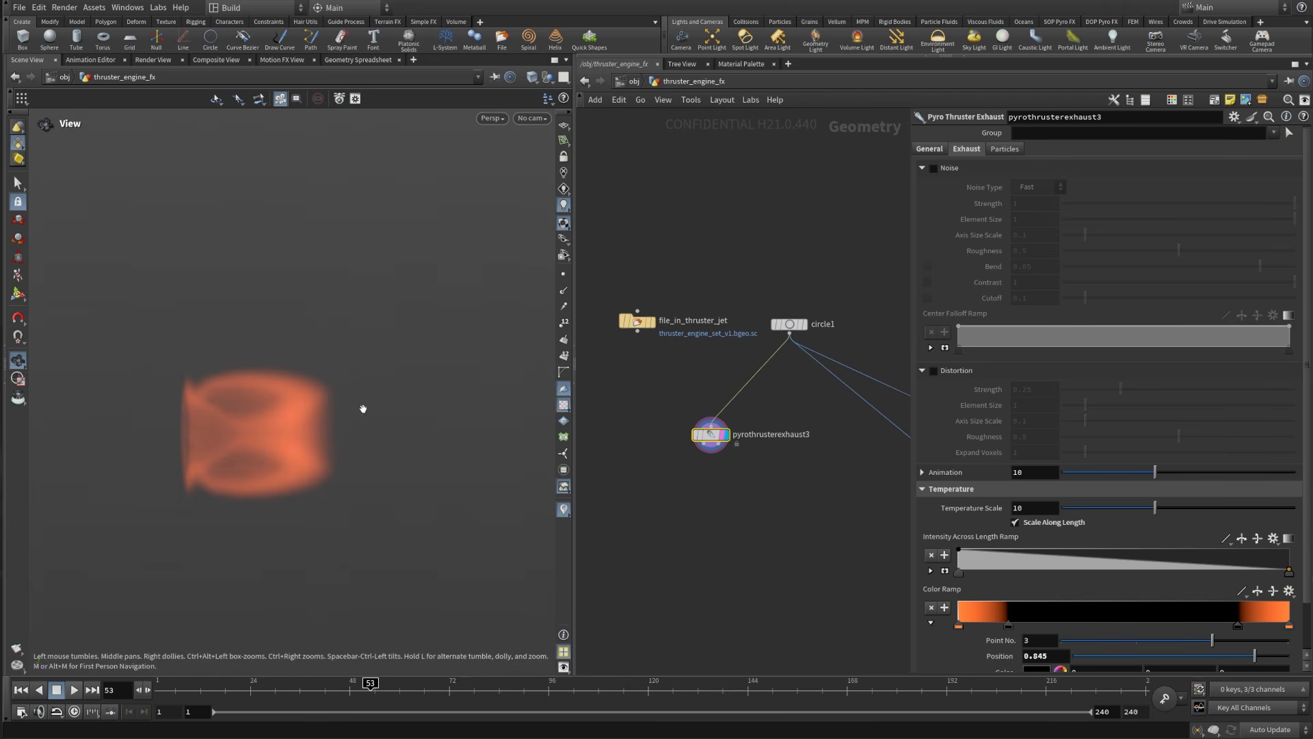
pyautogui.moveTo(310, 484); pyautogui.dragTo(355, 465)
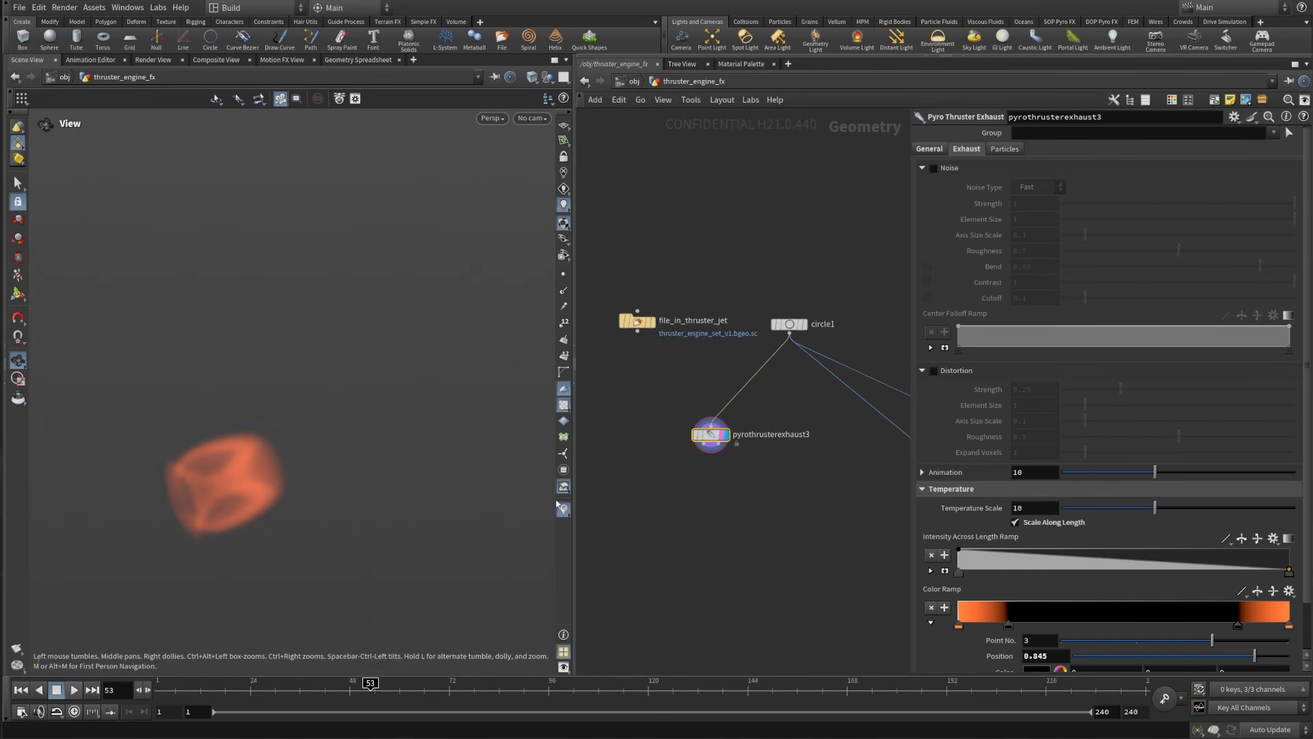
# Step: Add a Copy and Transform node below pyrothrusterexhaust3, connect the exhaust's first output to it and display it
pyautogui.moveTo(688, 508); pyautogui.dragTo(667, 460, button='middle')
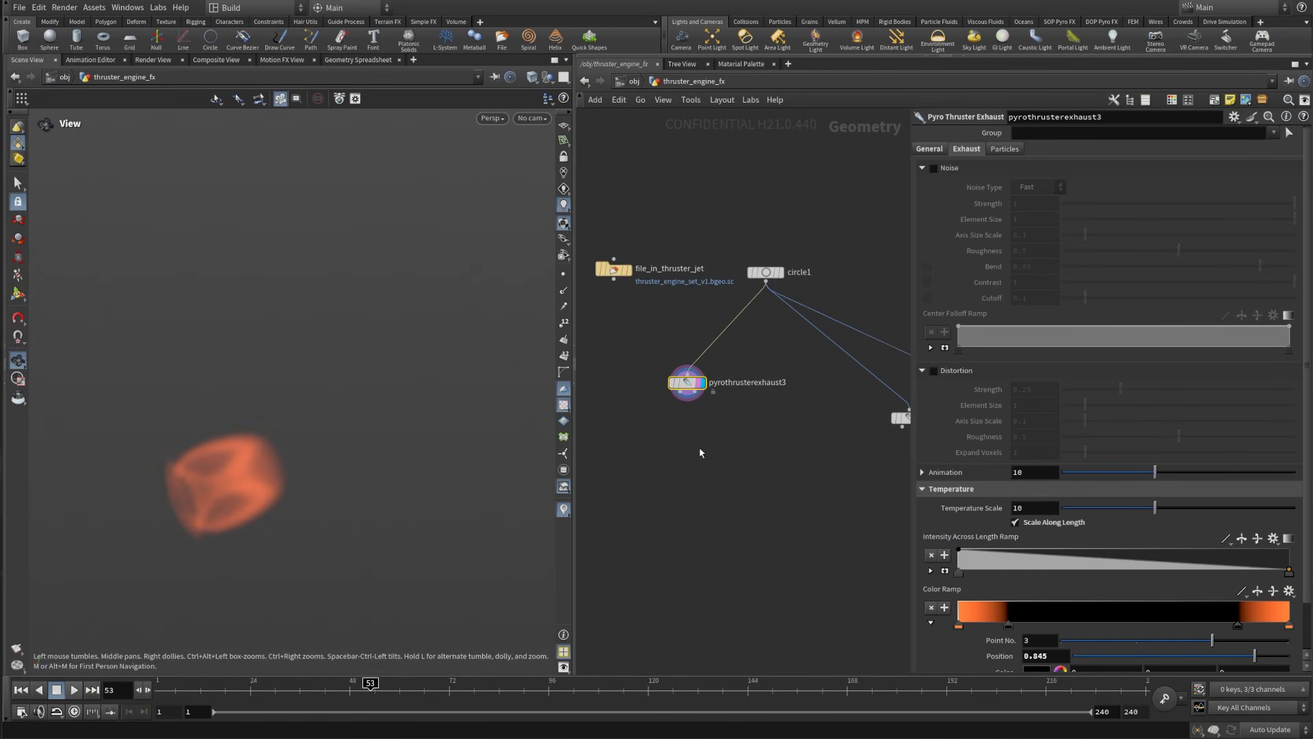
pyautogui.press('Tab')
pyautogui.write('co')
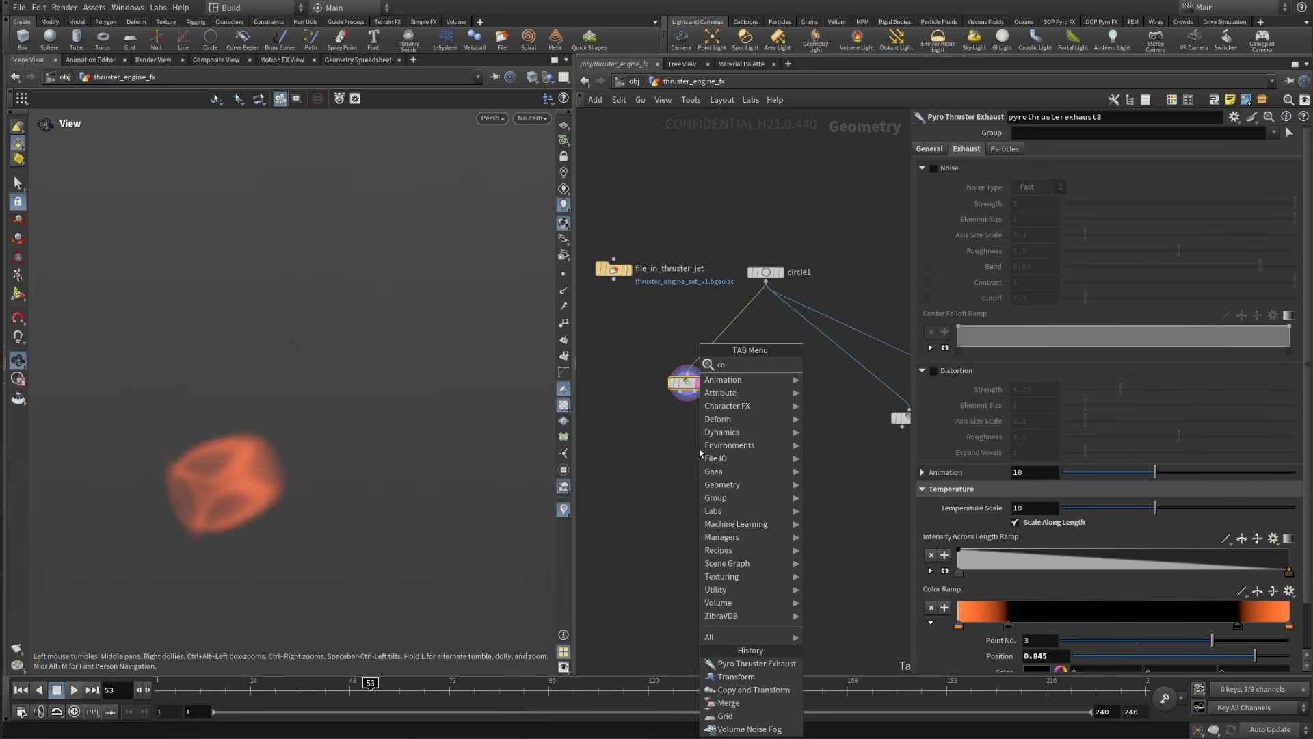
pyautogui.write('pyand')
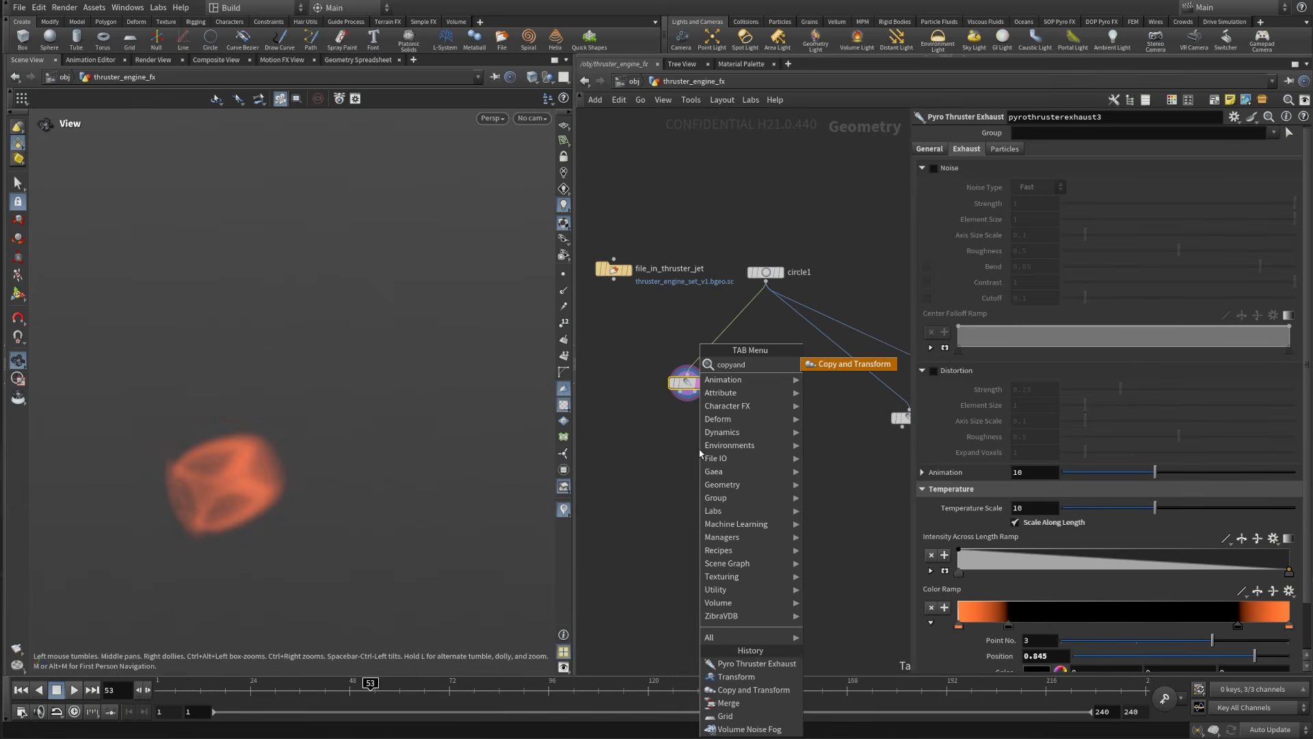
pyautogui.click(869, 364)
pyautogui.click(688, 463)
pyautogui.scroll(3, 678, 428)
pyautogui.moveTo(683, 350); pyautogui.dragTo(698, 470)
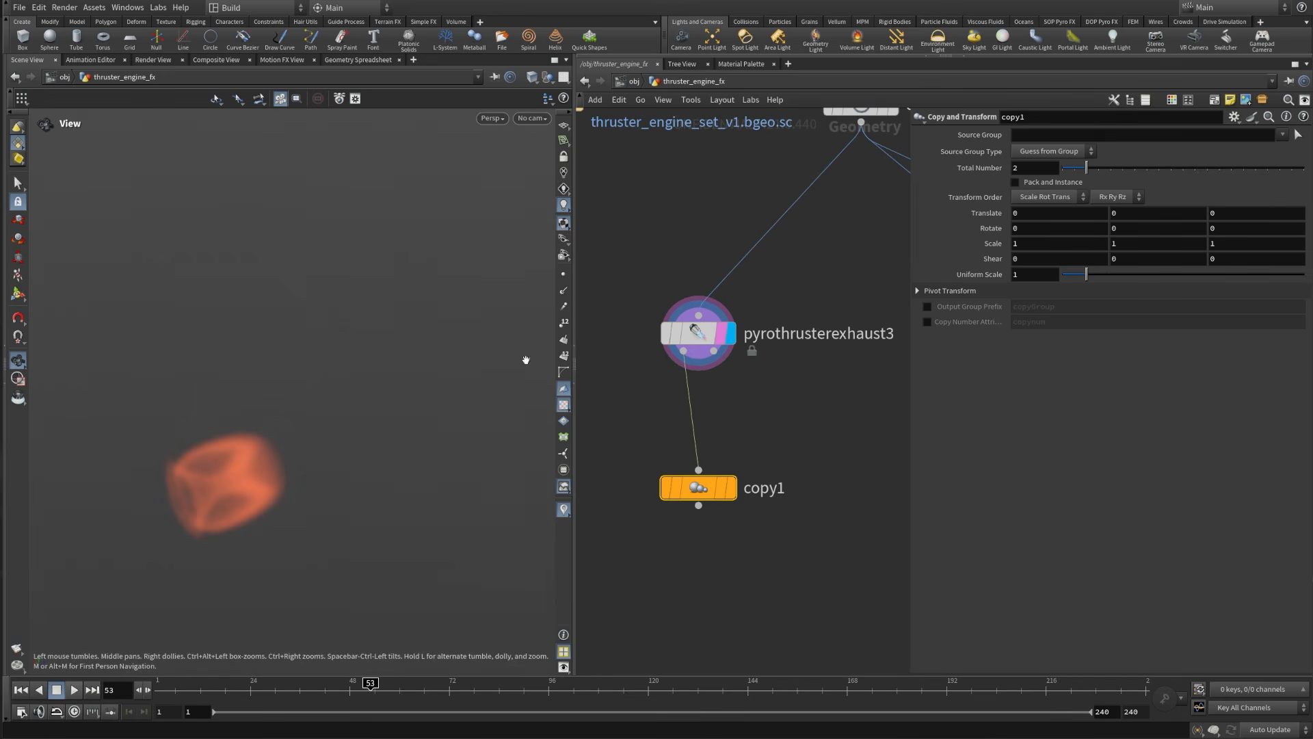
pyautogui.click(732, 487)
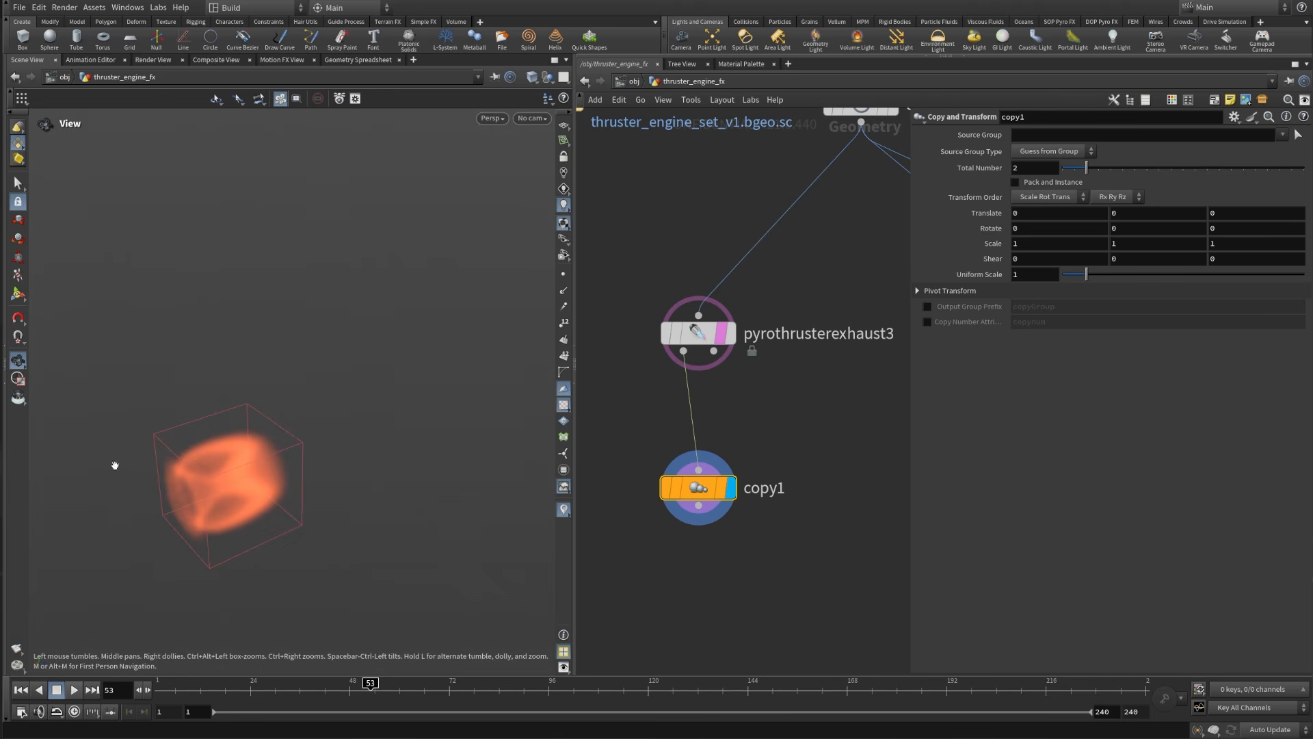
# Step: Set the Copy and Transform node's total number to 5 and its Z translate to 1.8
pyautogui.click(1034, 168)
pyautogui.press('Return')
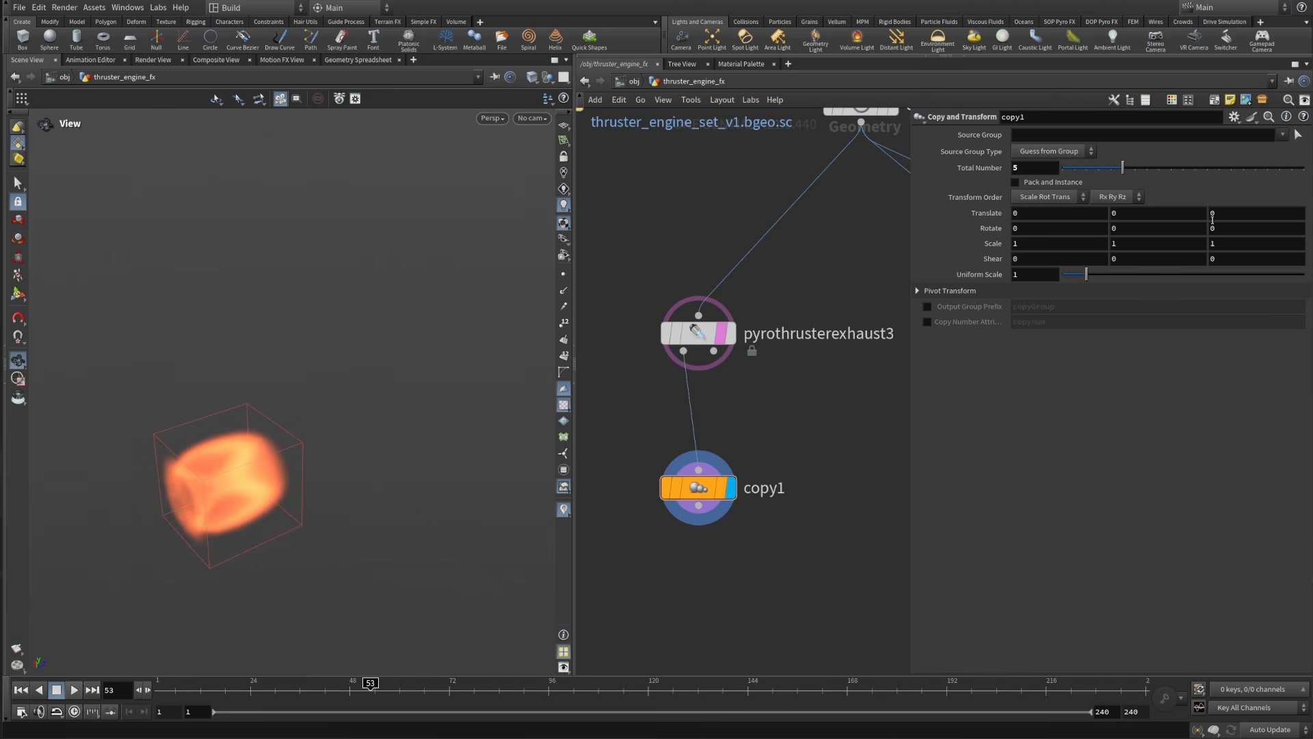
pyautogui.moveTo(1230, 213); pyautogui.dragTo(1289, 214, button='middle')
pyautogui.moveTo(370, 466)
pyautogui.mouseDown()
pyautogui.moveTo(334, 458)
pyautogui.moveTo(326, 431)
pyautogui.moveTo(367, 482)
pyautogui.mouseUp()
pyautogui.moveTo(367, 482); pyautogui.dragTo(353, 481, button='middle')
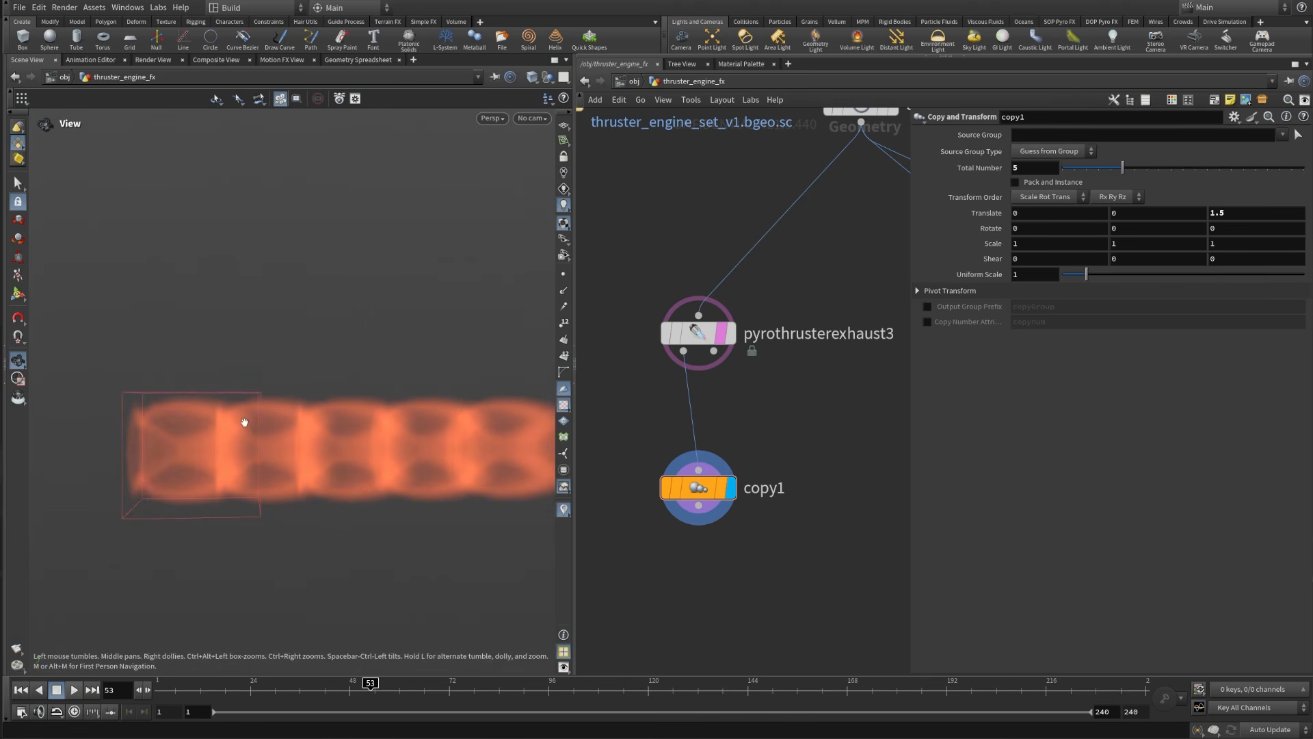
pyautogui.moveTo(1243, 214); pyautogui.dragTo(1274, 215, button='middle')
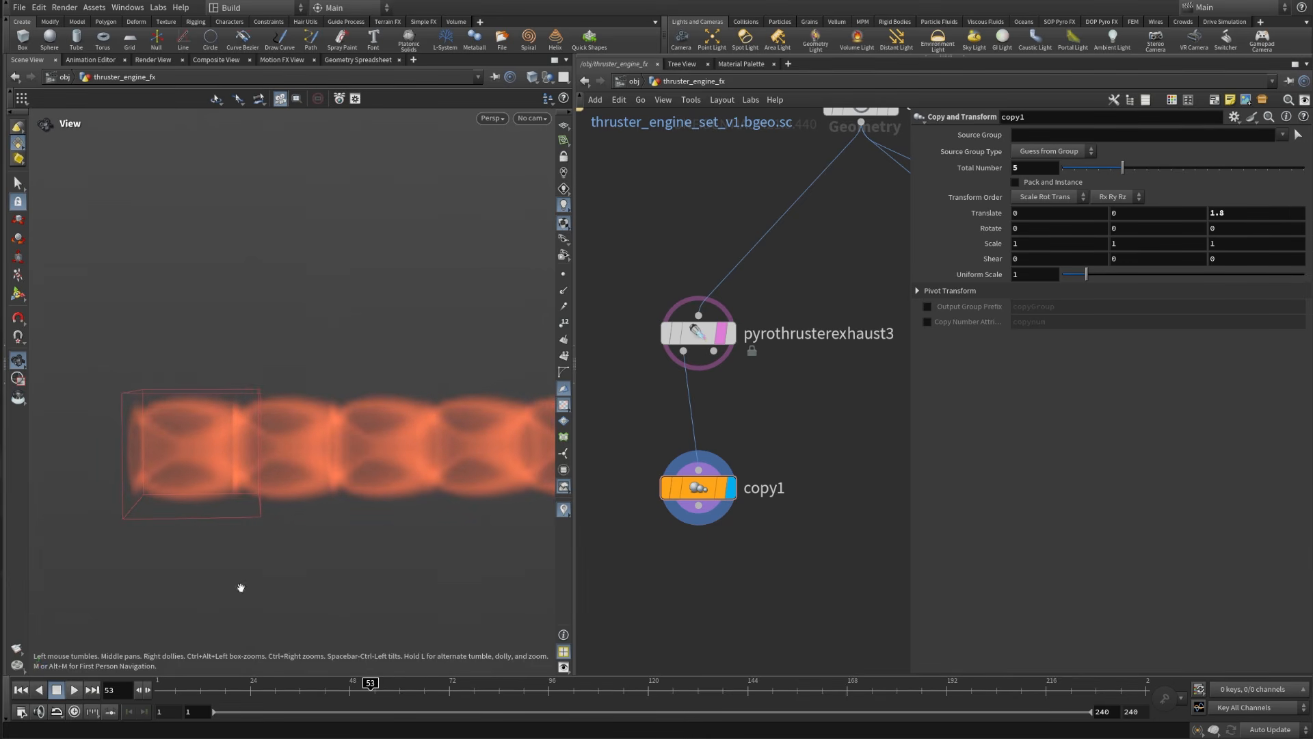
# Step: Reshape the start of pyrothrusterexhaust3's Intensity Across Length Ramp with an extra point so it rises steeply from zero to full intensity
pyautogui.moveTo(260, 506); pyautogui.dragTo(256, 350)
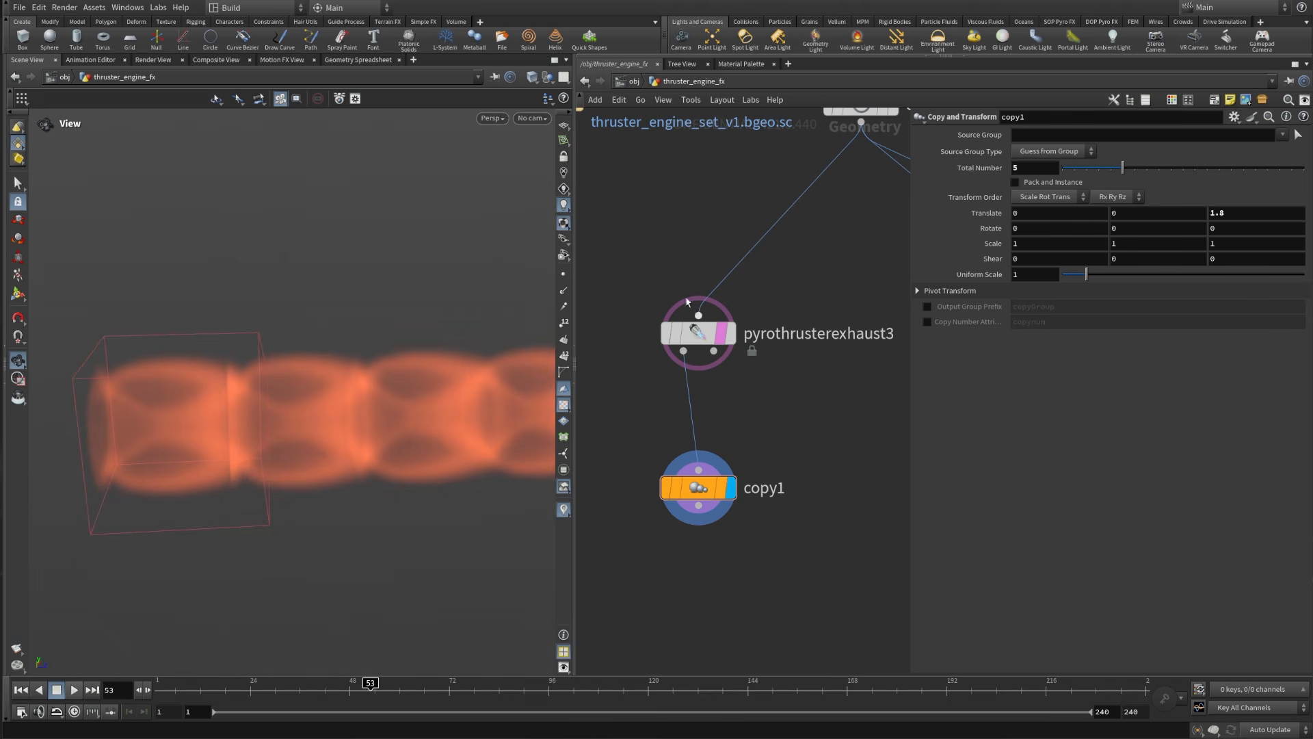
pyautogui.click(697, 333)
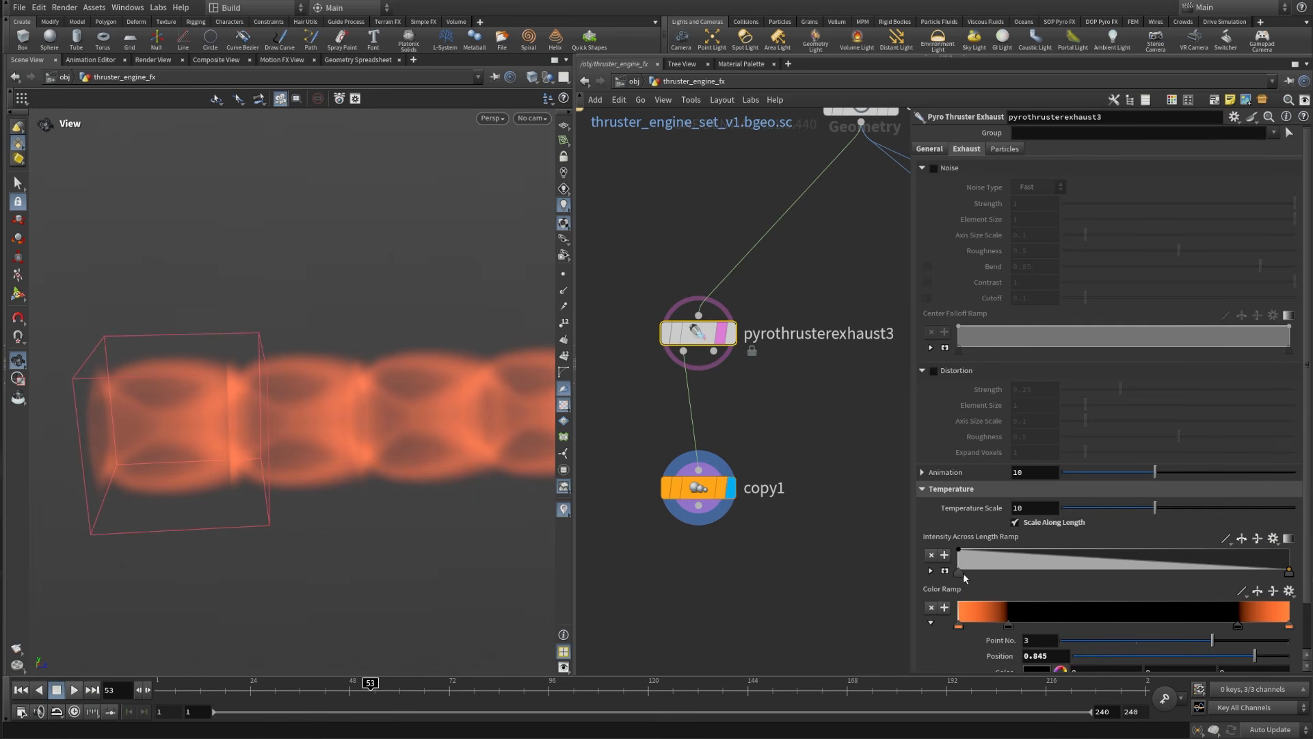
pyautogui.moveTo(960, 573); pyautogui.dragTo(951, 579)
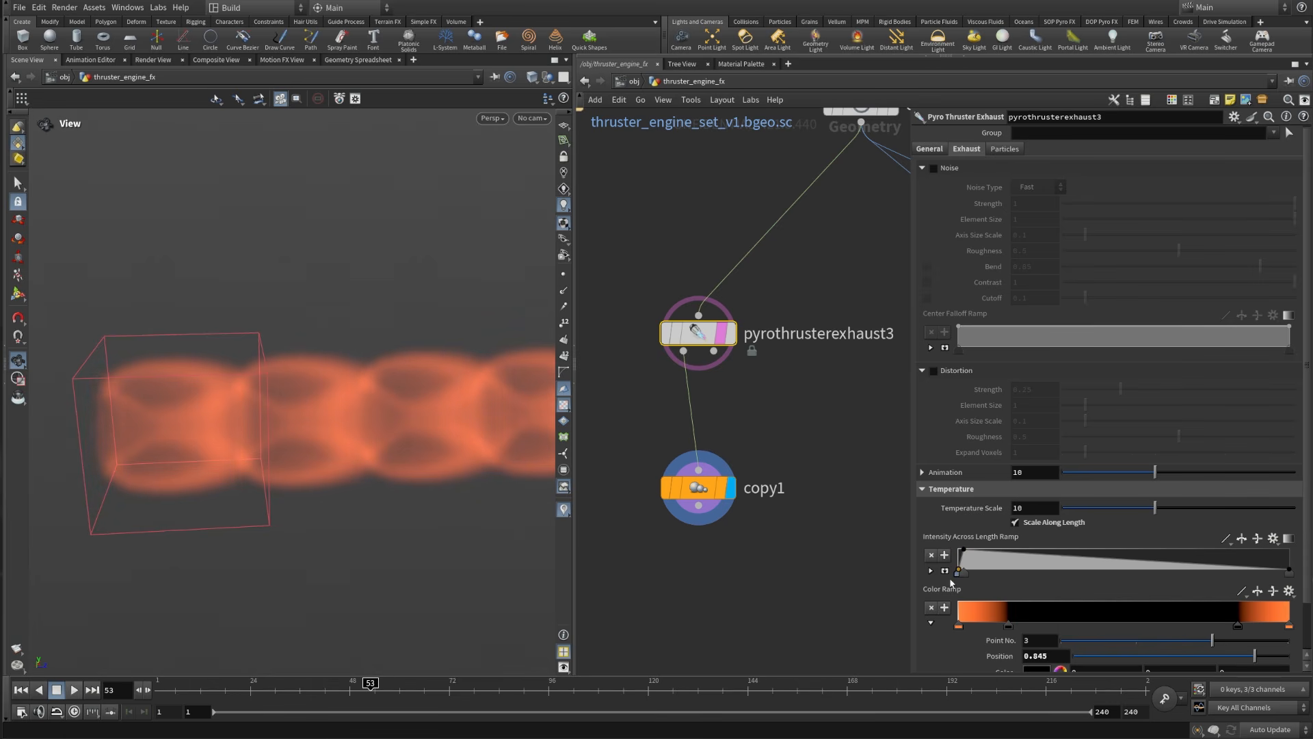
pyautogui.moveTo(252, 401)
pyautogui.mouseDown()
pyautogui.moveTo(258, 372)
pyautogui.moveTo(246, 377)
pyautogui.mouseUp()
pyautogui.click(965, 573)
pyautogui.moveTo(965, 573); pyautogui.dragTo(960, 573)
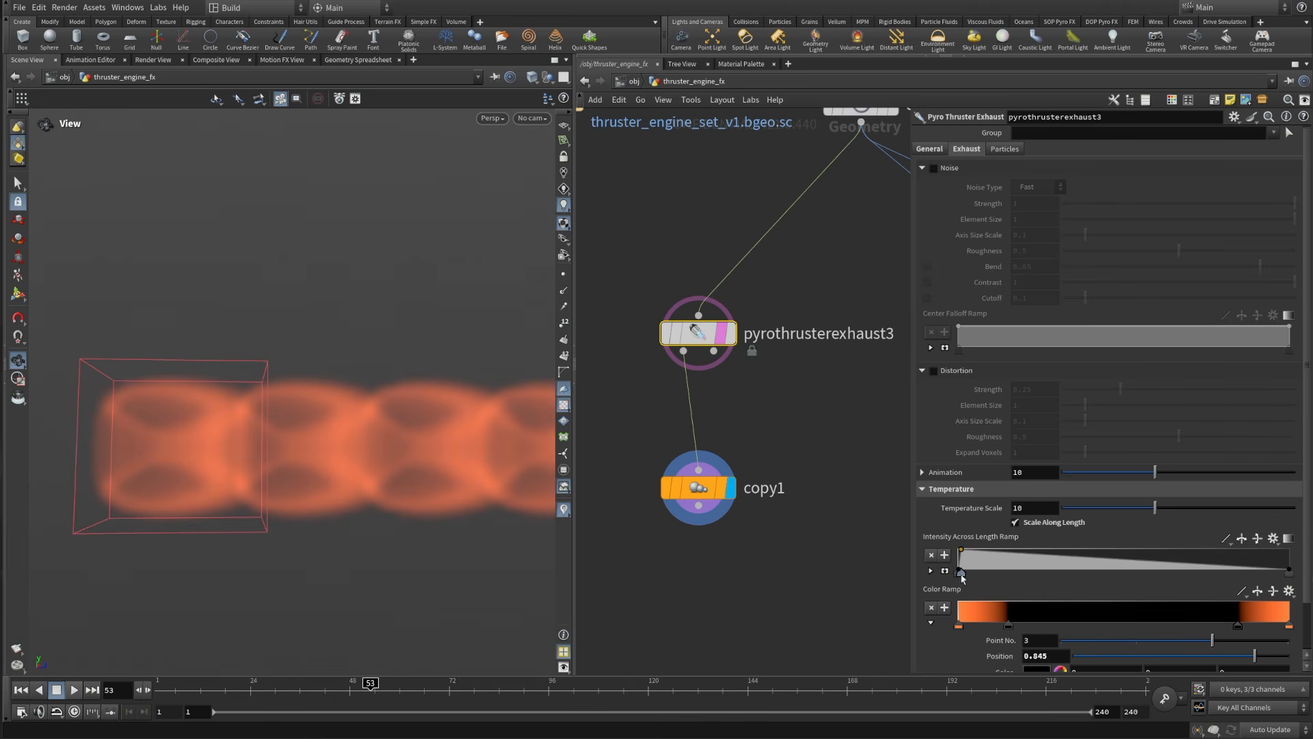
# Step: Link copy1's Y scale to its X scale with a relative reference
pyautogui.moveTo(744, 585); pyautogui.dragTo(812, 534, button='middle')
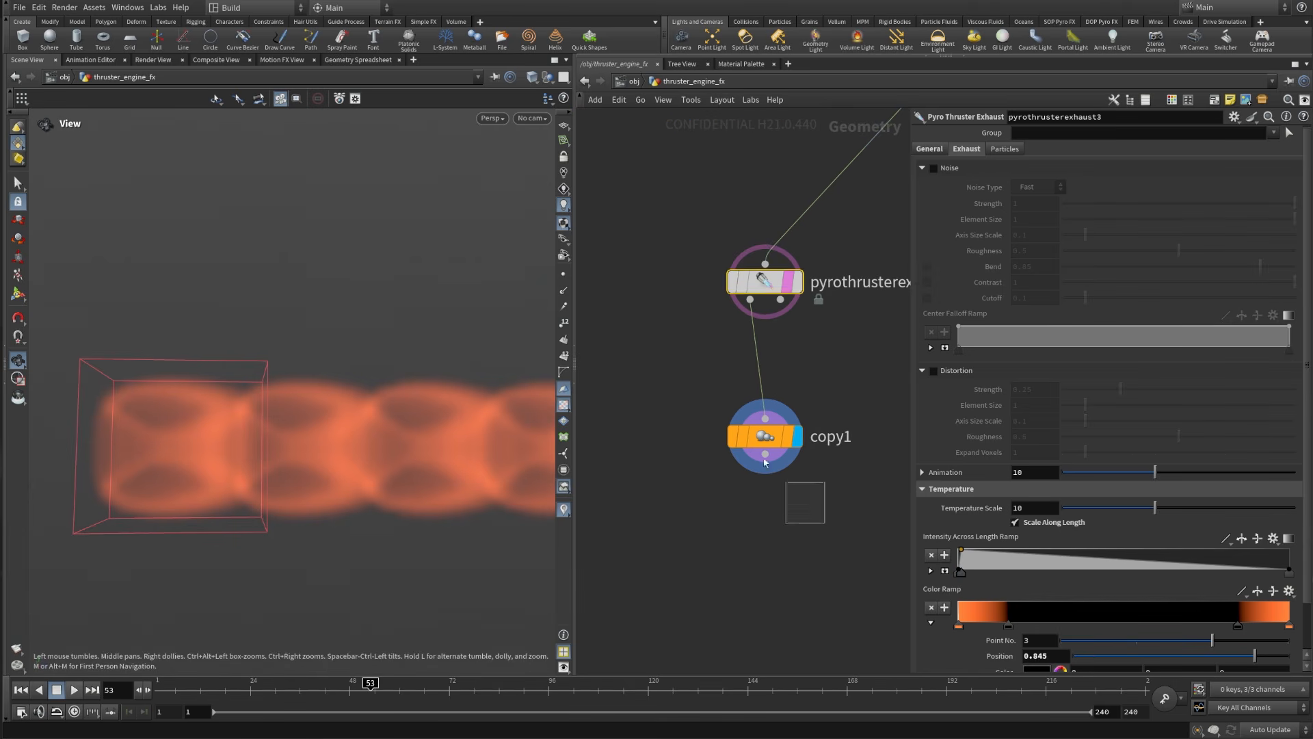
pyautogui.click(765, 437)
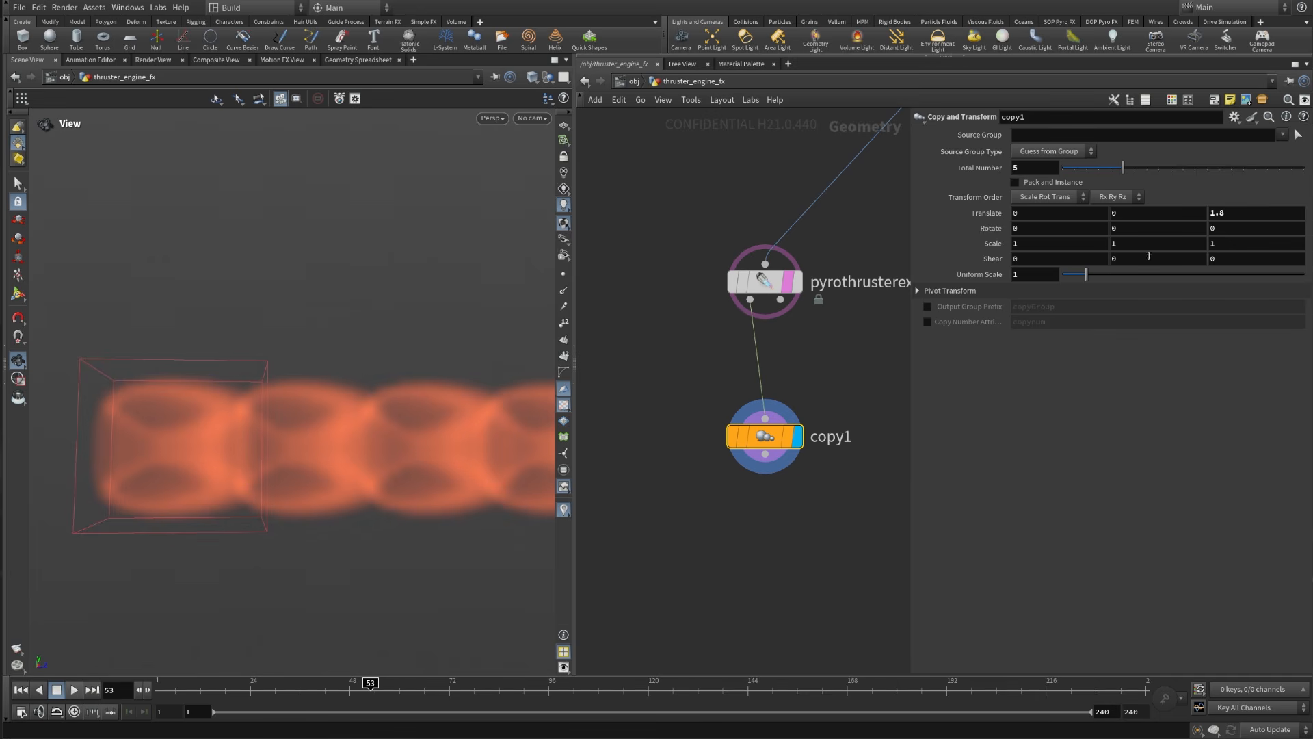
pyautogui.moveTo(328, 366); pyautogui.dragTo(213, 622, button='right')
pyautogui.moveTo(220, 536); pyautogui.dragTo(236, 584, button='middle')
pyautogui.moveTo(236, 583); pyautogui.dragTo(260, 460)
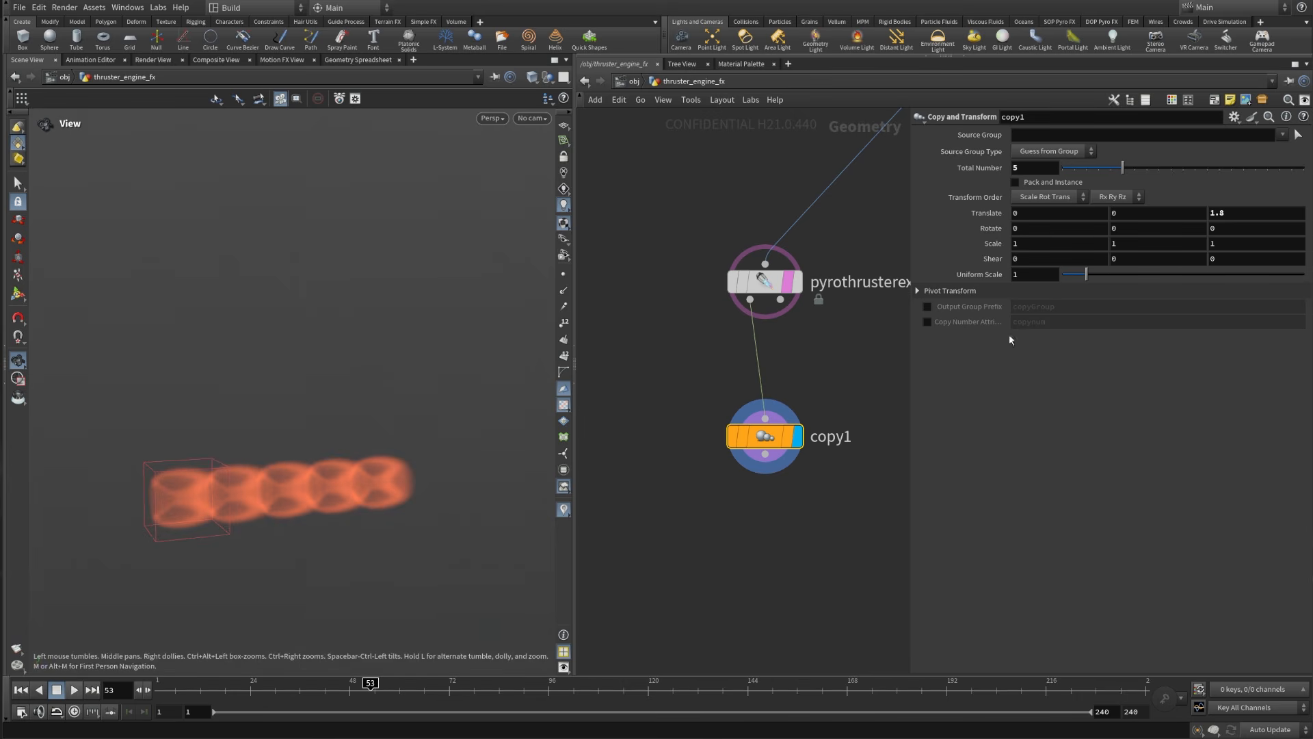
pyautogui.moveTo(407, 484); pyautogui.dragTo(451, 472)
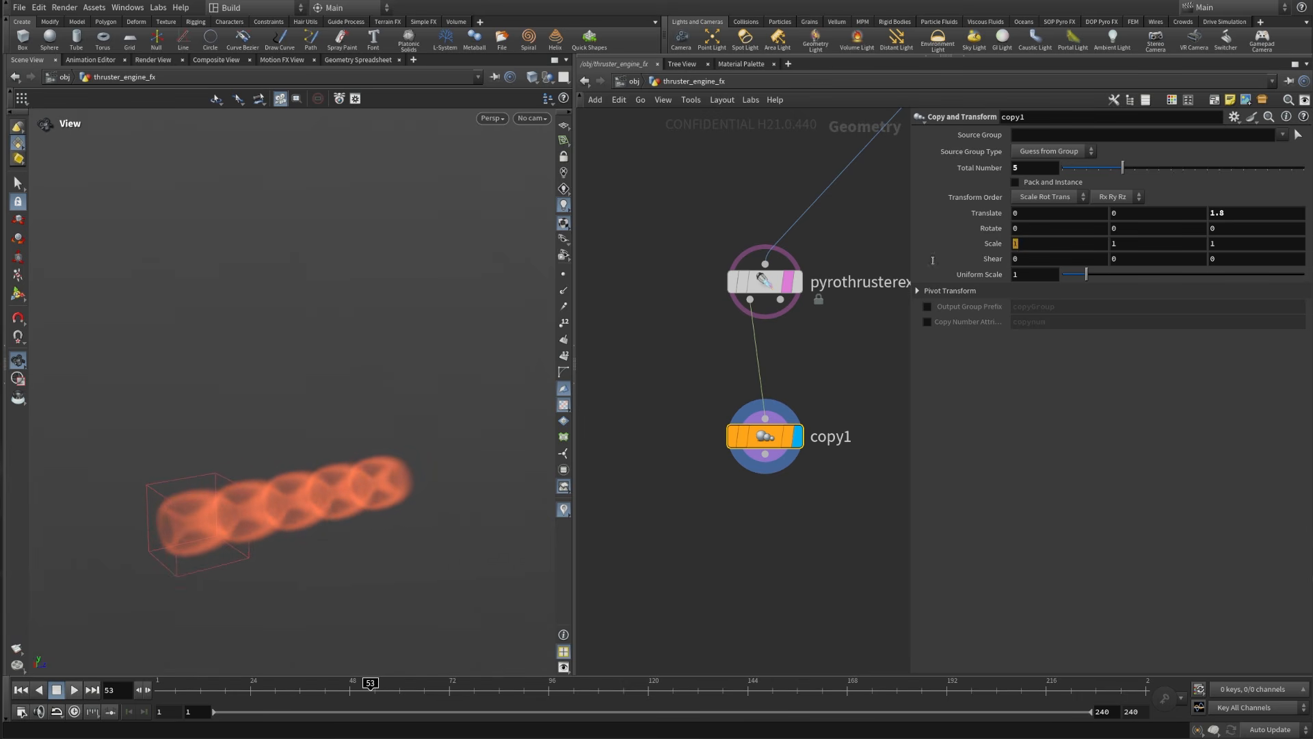
pyautogui.rightClick(1027, 241)
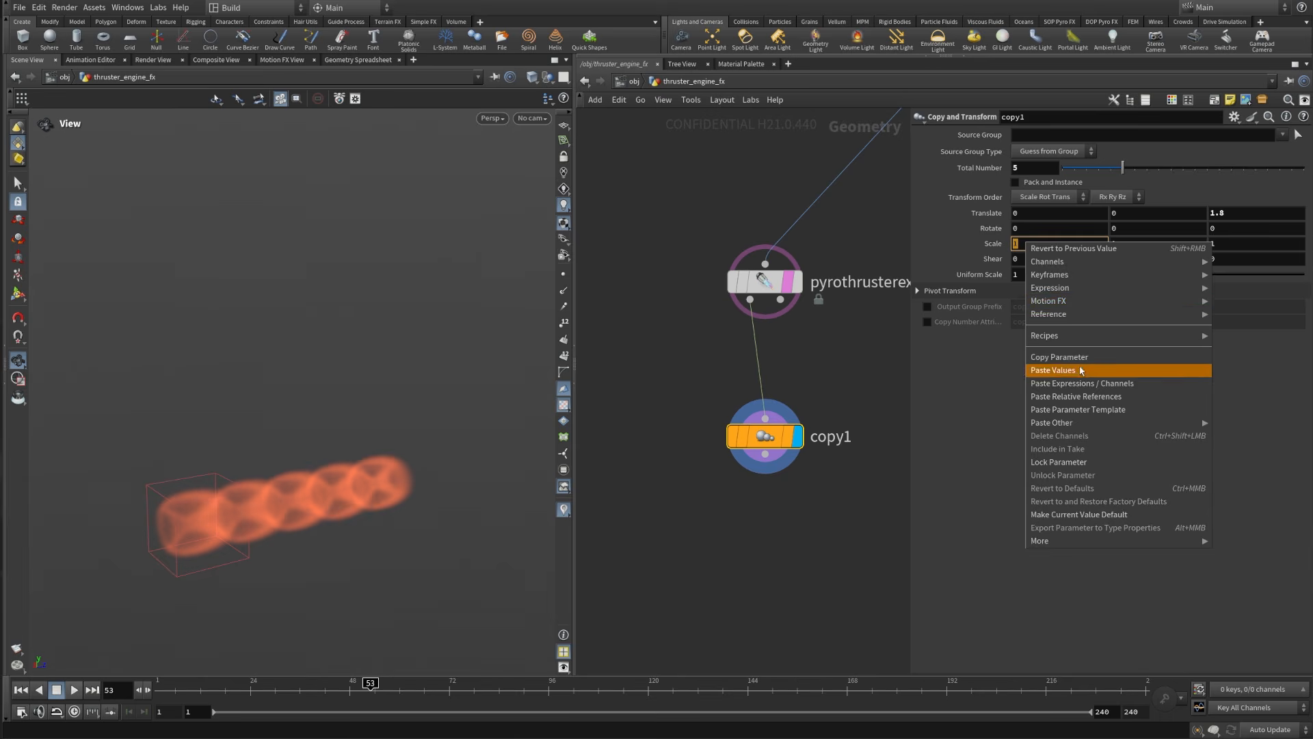
pyautogui.click(1067, 354)
pyautogui.click(1141, 243)
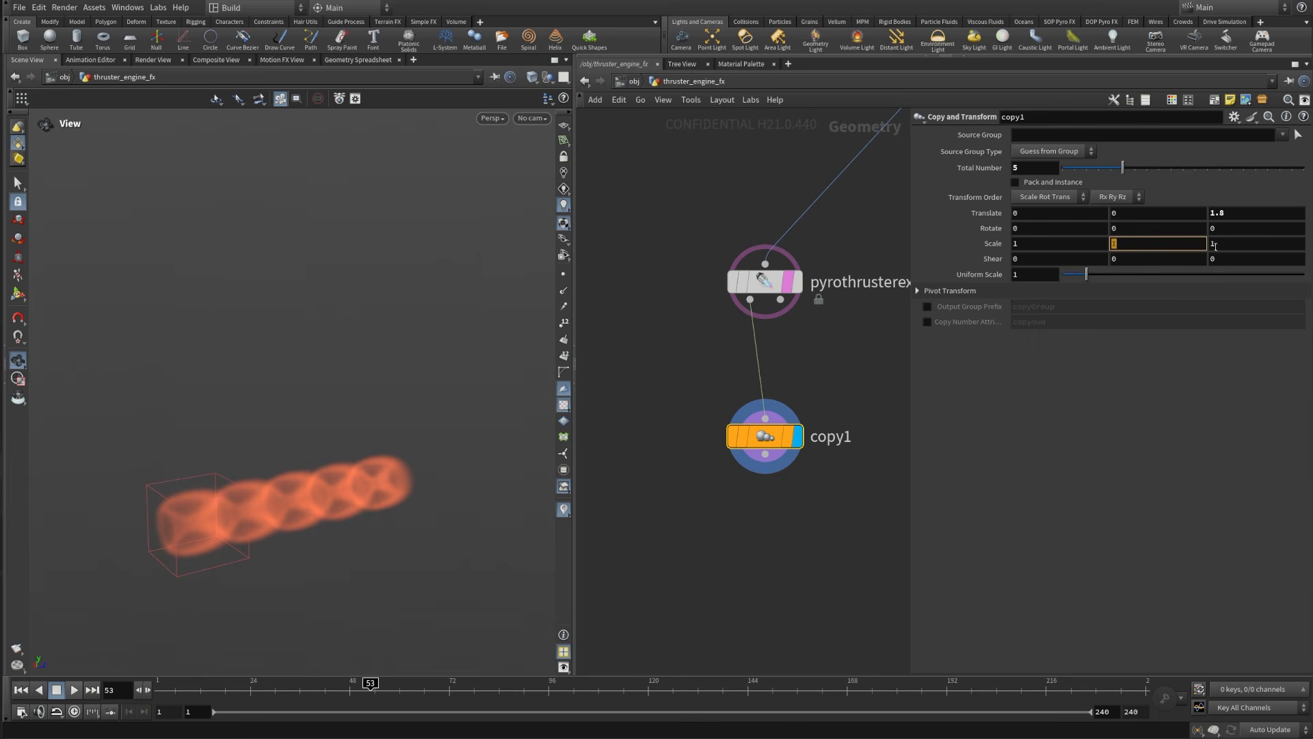
pyautogui.rightClick(1134, 241)
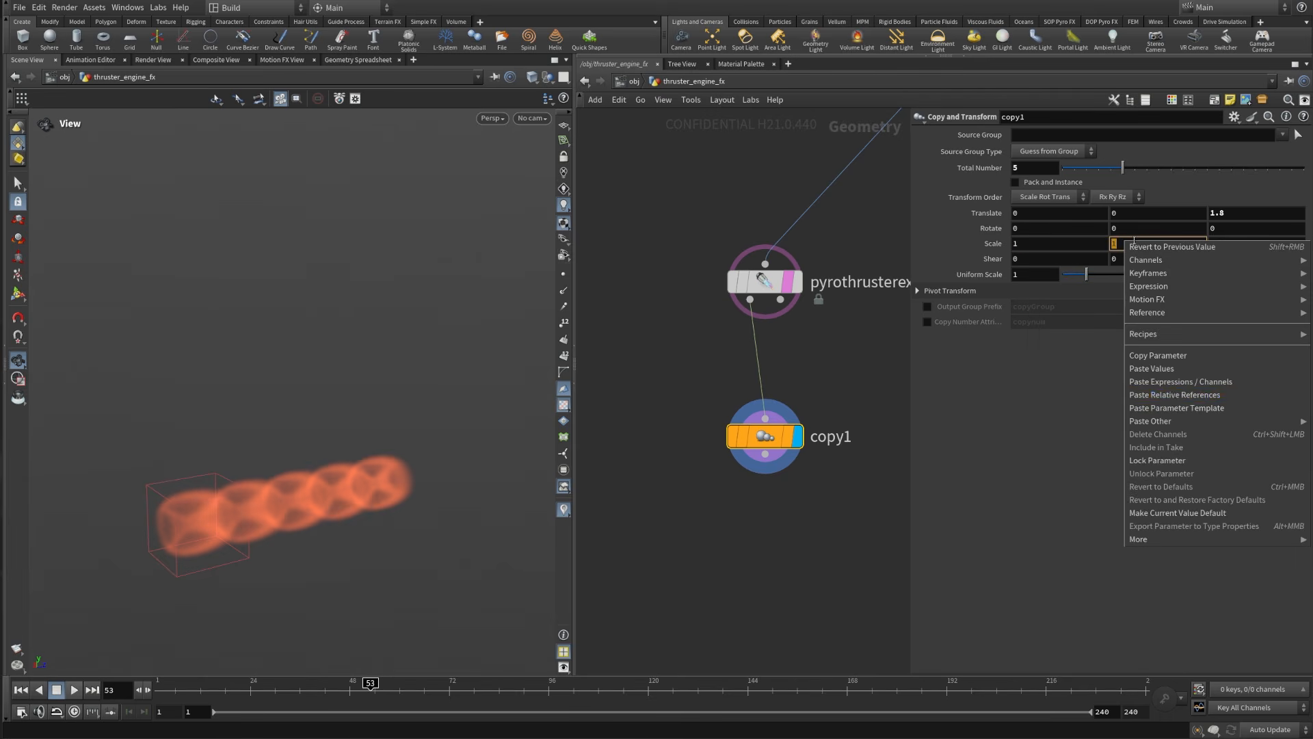
pyautogui.click(1173, 395)
# Step: Set copy1's X scale to 0.85 and inspect the tapering flame chain
pyautogui.moveTo(1052, 243)
pyautogui.mouseDown(button='middle')
pyautogui.moveTo(1025, 247)
pyautogui.moveTo(1057, 240)
pyautogui.mouseUp(button='middle')
pyautogui.click(1057, 243)
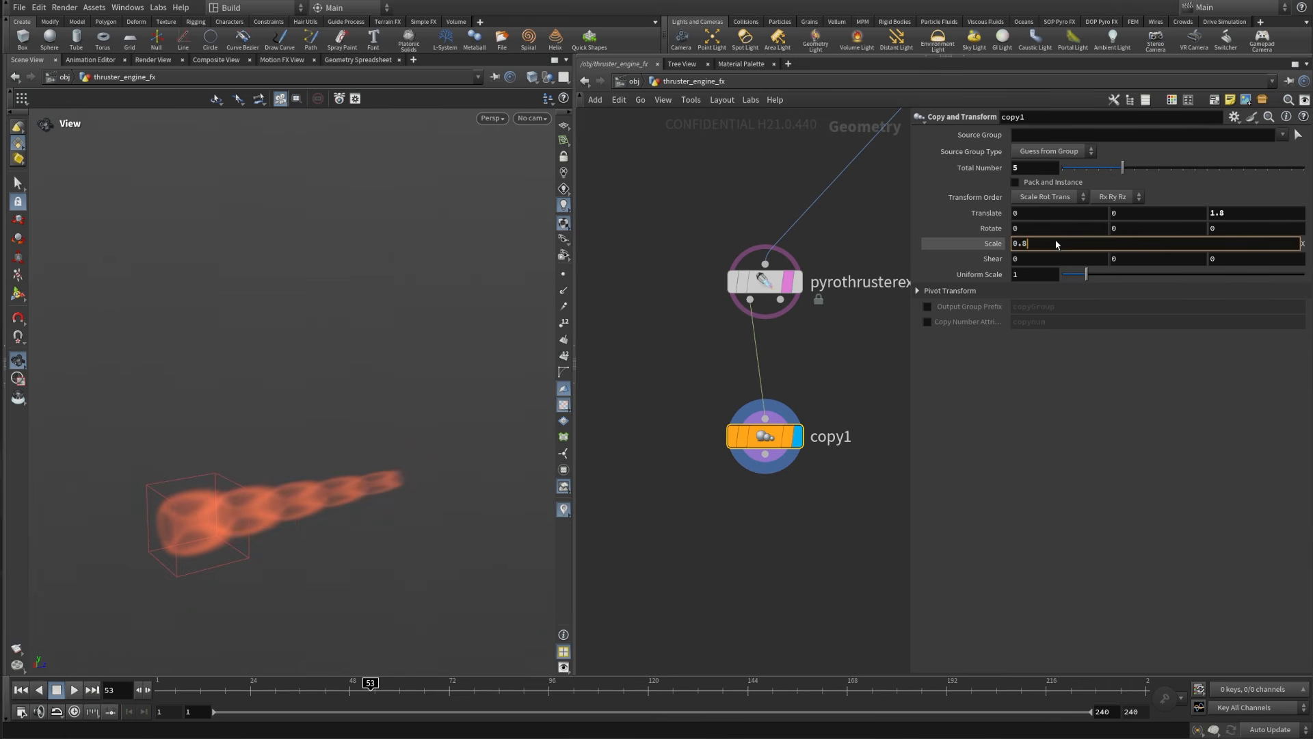
pyautogui.press('Return')
pyautogui.moveTo(351, 504); pyautogui.dragTo(445, 408)
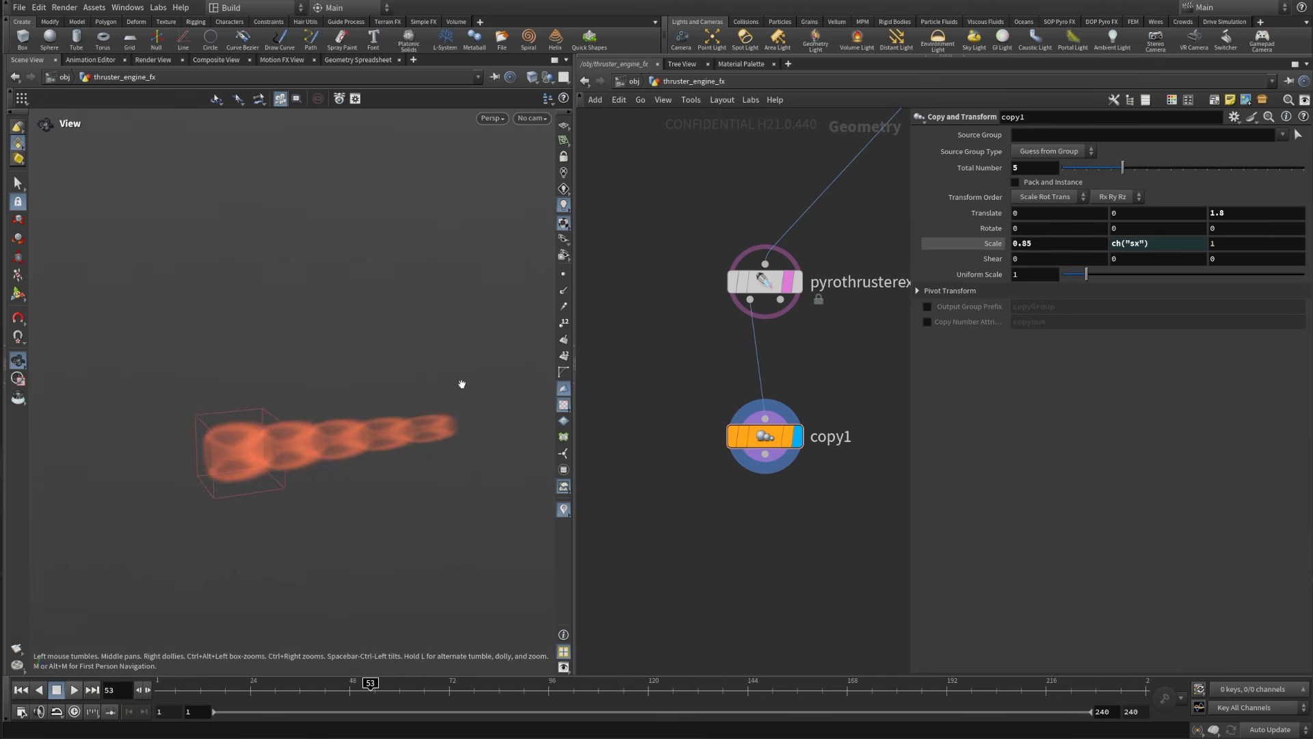
pyautogui.moveTo(199, 451)
pyautogui.mouseDown()
pyautogui.moveTo(352, 504)
pyautogui.moveTo(205, 449)
pyautogui.mouseUp()
pyautogui.moveTo(206, 449); pyautogui.dragTo(296, 434, button='right')
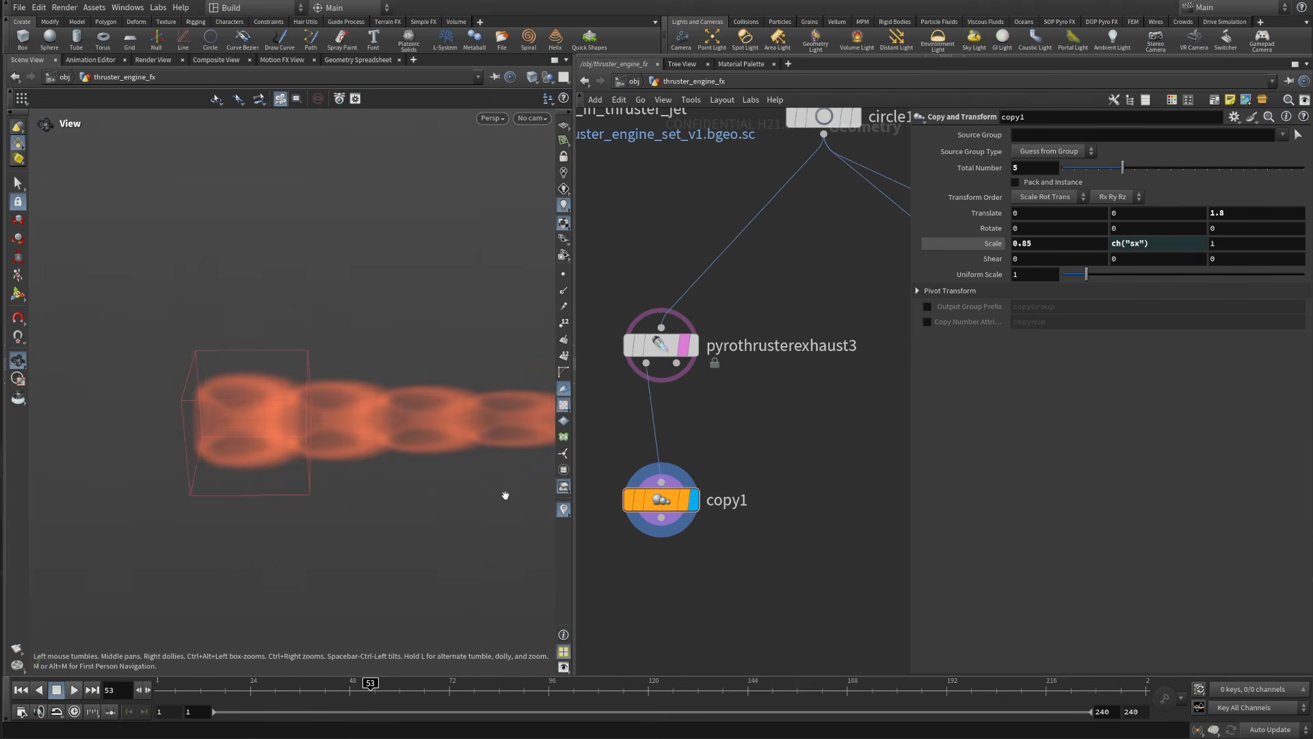
# Step: Add a new Pyro Thruster Exhaust node beside pyrothrusterexhaust3 and connect circle1's output to it
pyautogui.scroll(-4, 690, 438)
pyautogui.scroll(3, 719, 413)
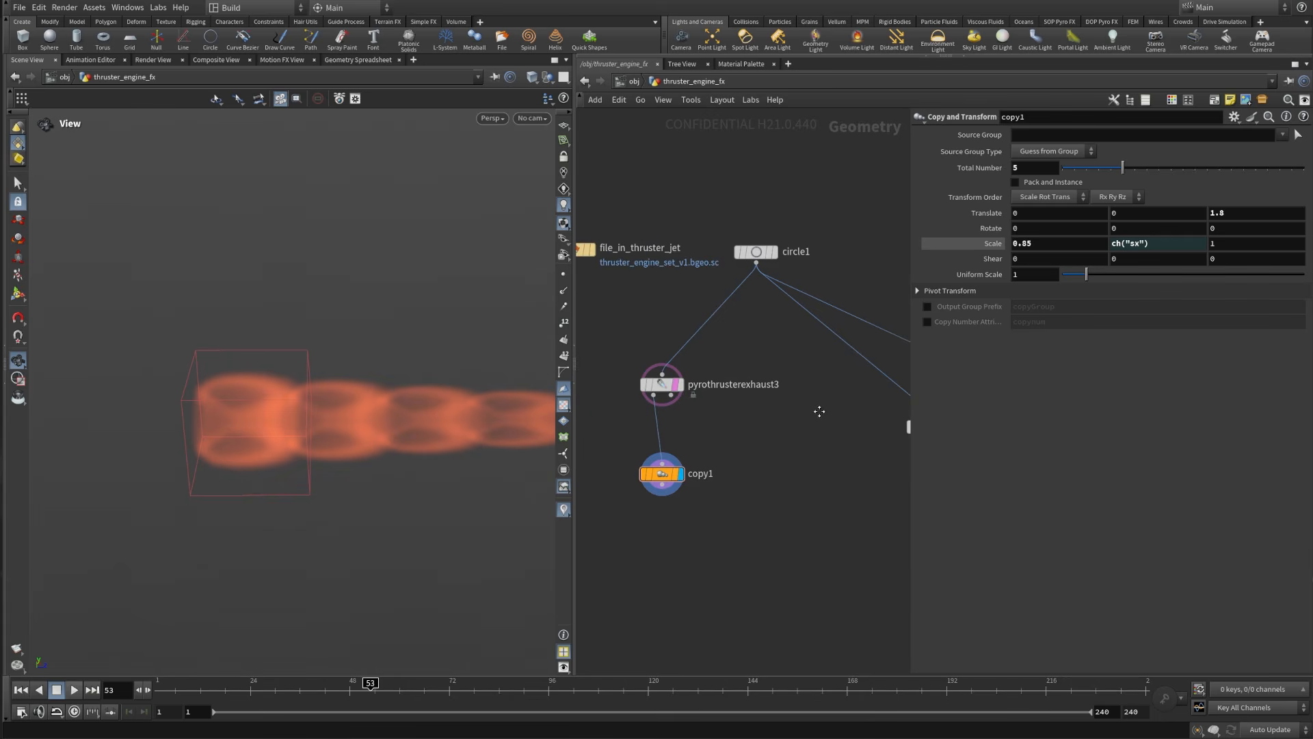
pyautogui.press('Tab')
pyautogui.write('pyroth')
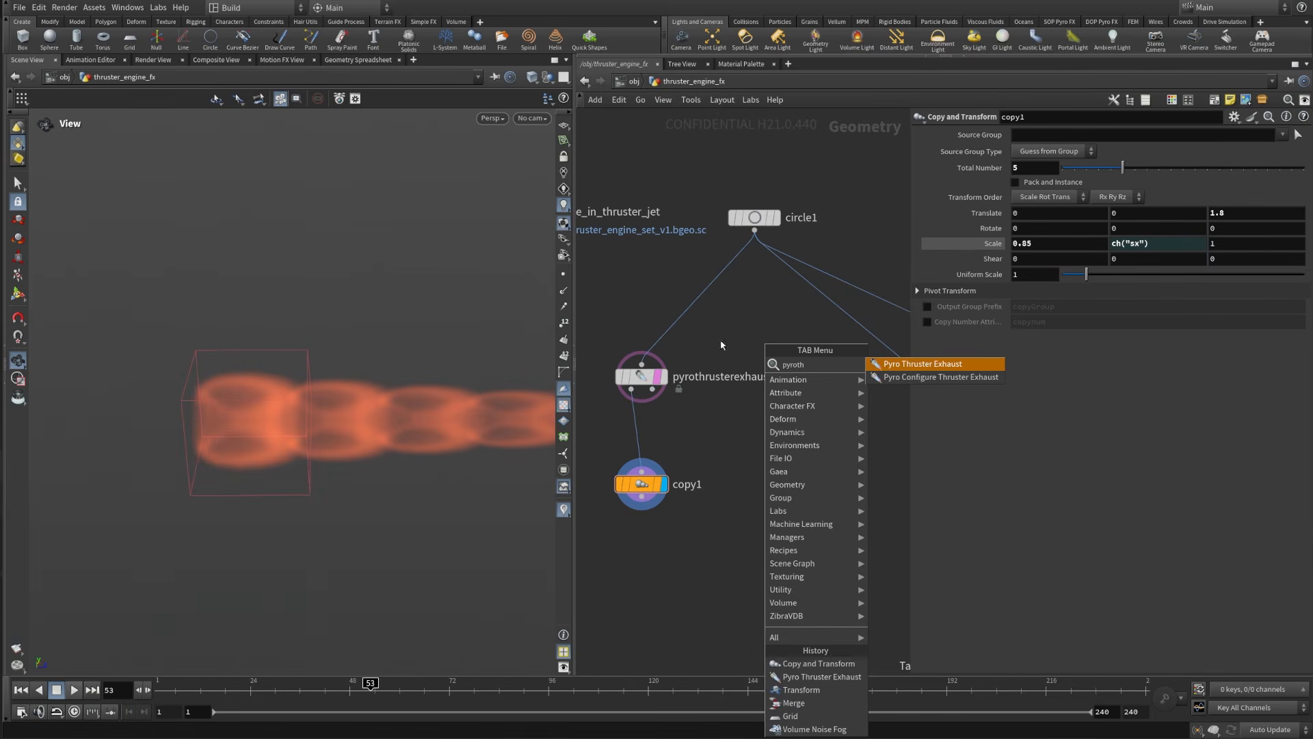
pyautogui.press('Down')
pyautogui.press('Up')
pyautogui.press('Return')
pyautogui.click(742, 394)
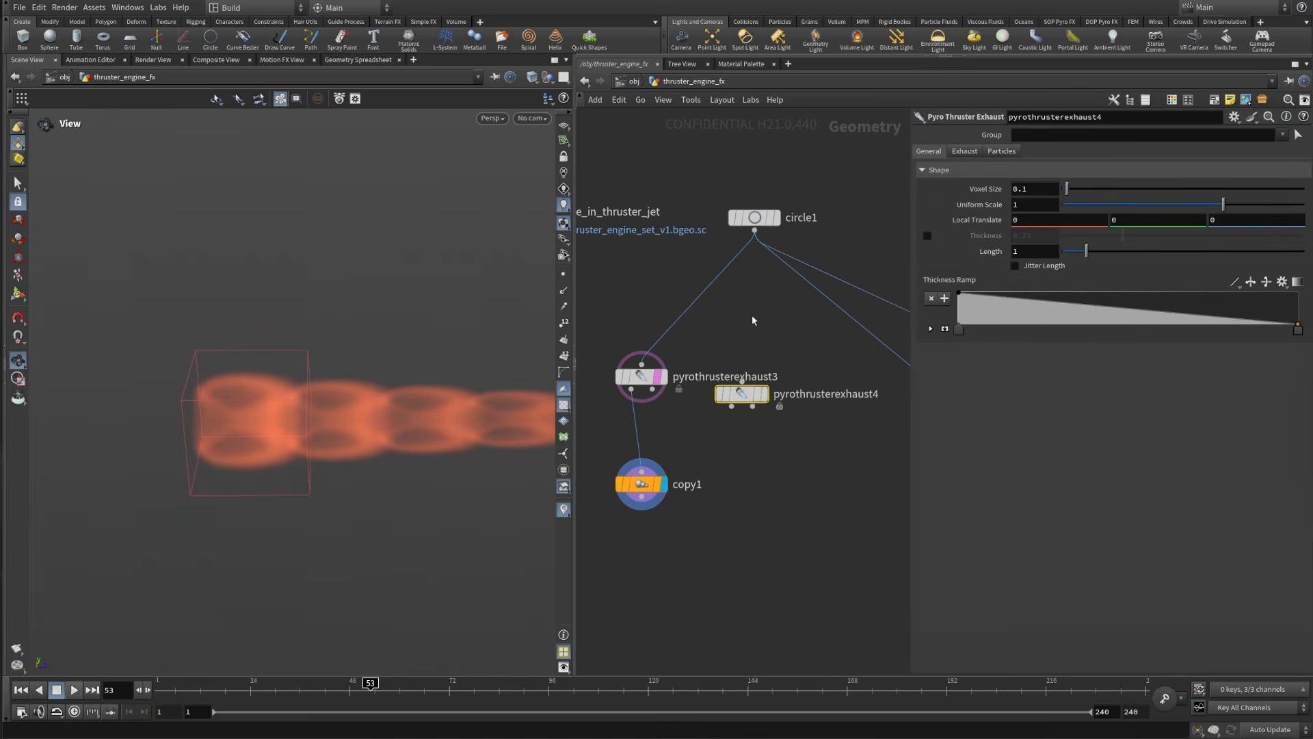
pyautogui.moveTo(755, 231); pyautogui.dragTo(744, 437)
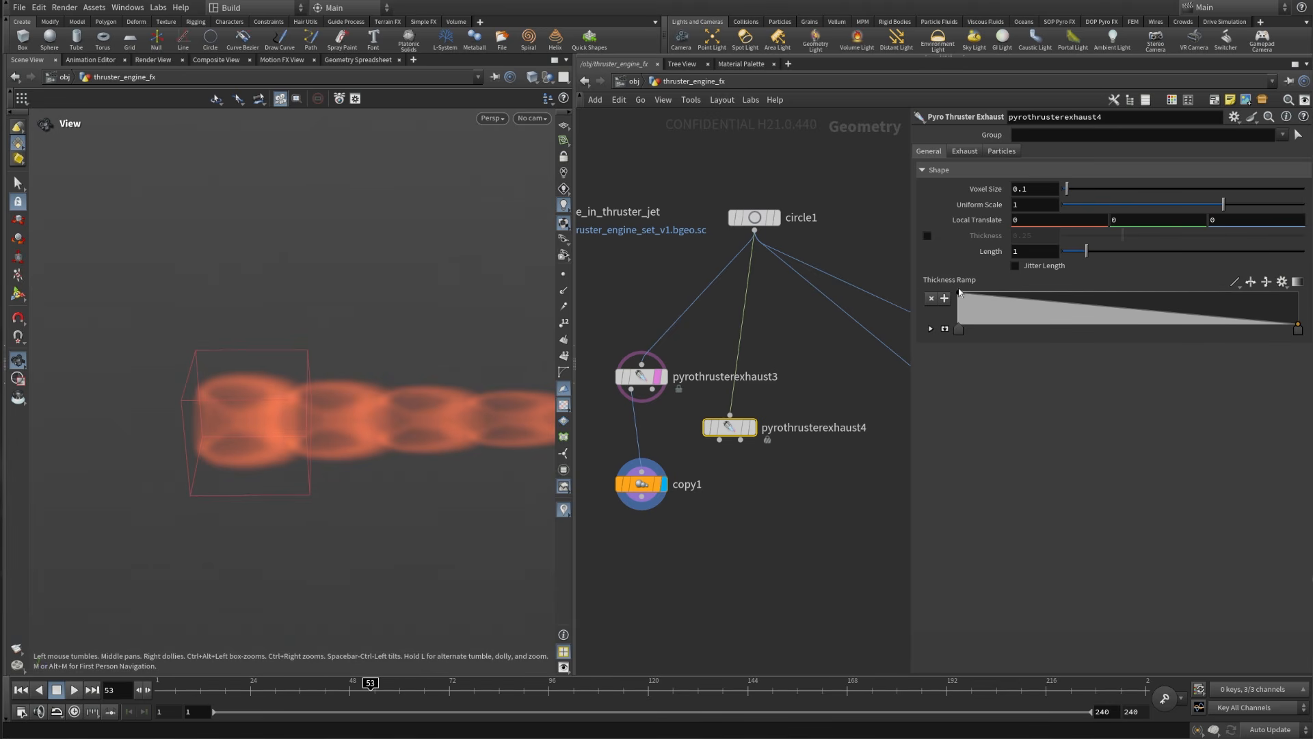
# Step: Apply the Hill preset to the new exhaust's Thickness Ramp and display the node
pyautogui.click(1283, 283)
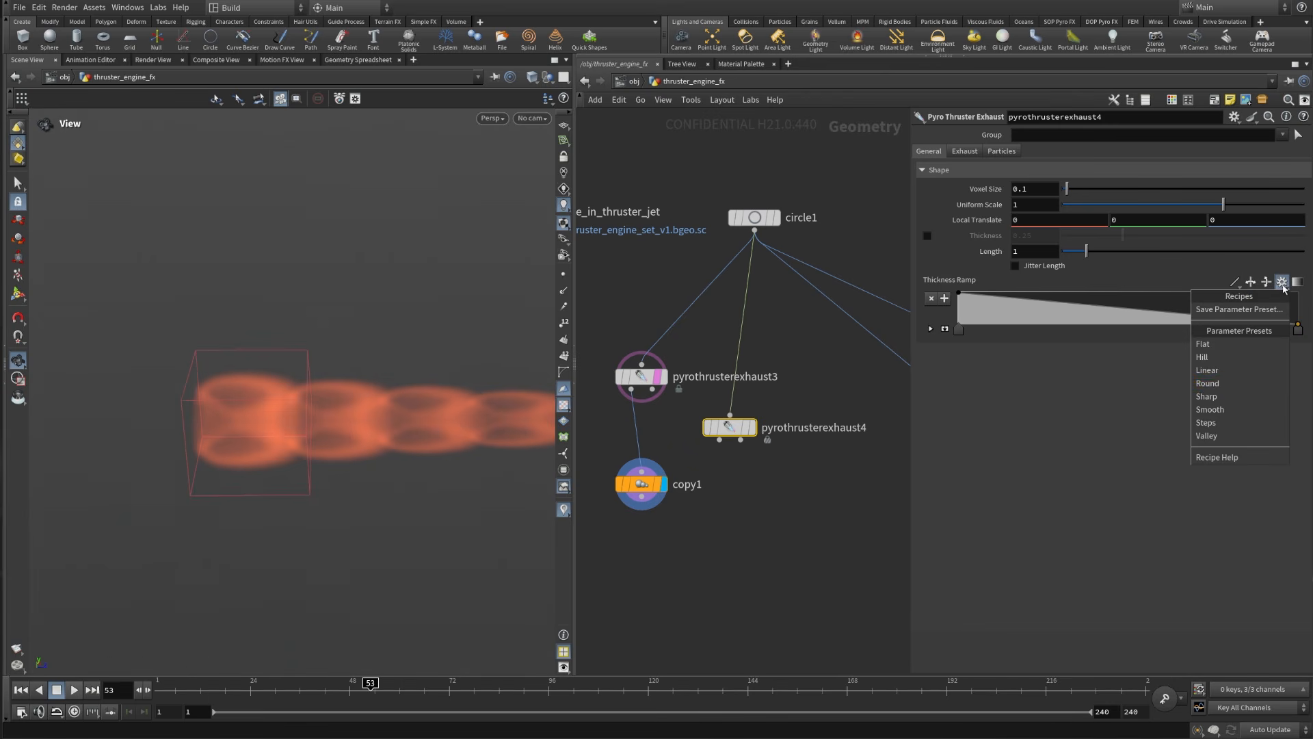
pyautogui.click(1231, 357)
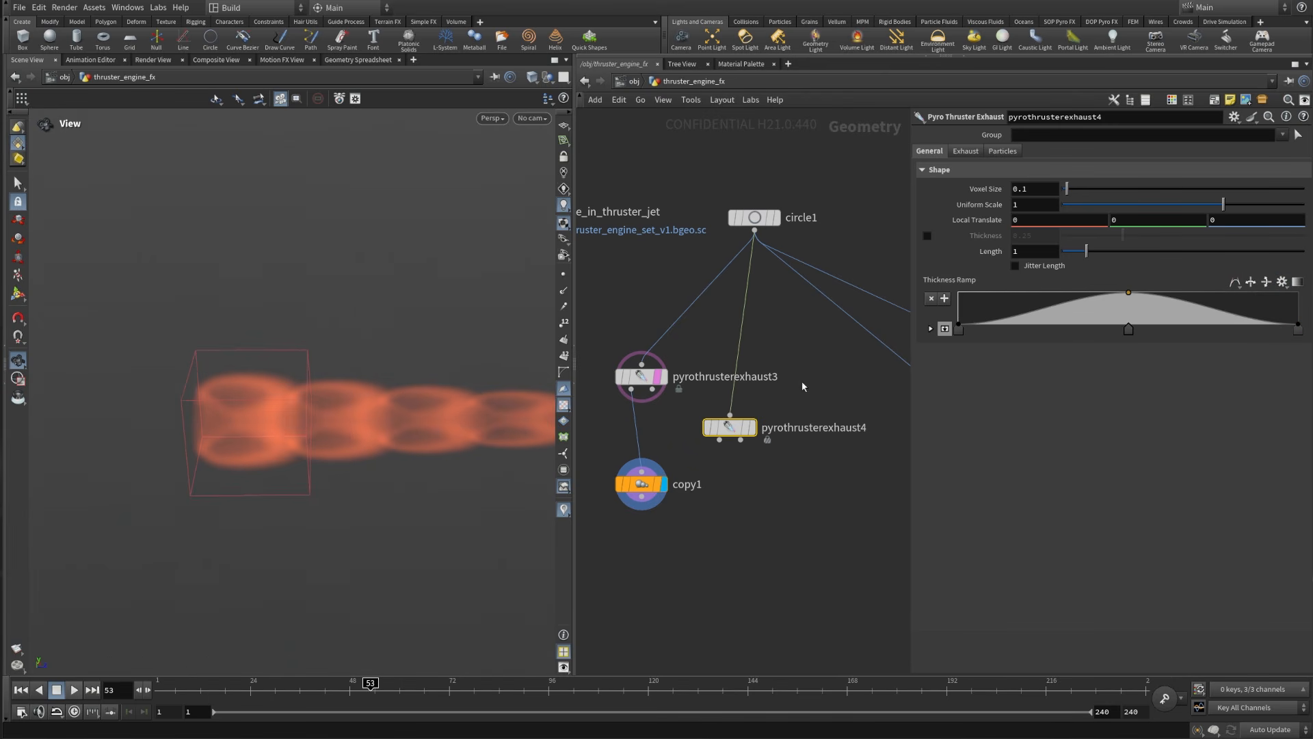
pyautogui.click(752, 428)
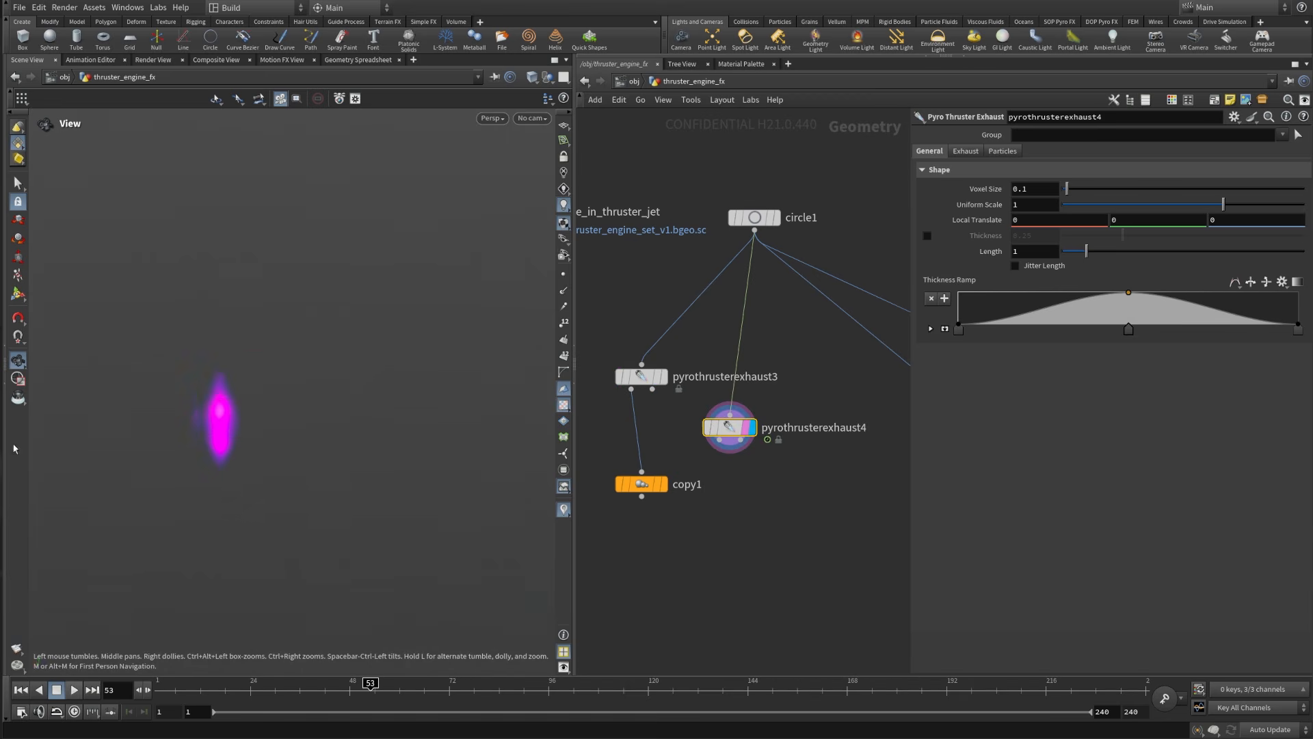
pyautogui.moveTo(219, 405)
pyautogui.mouseDown()
pyautogui.moveTo(320, 369)
pyautogui.moveTo(123, 384)
pyautogui.moveTo(304, 375)
pyautogui.moveTo(244, 387)
pyautogui.moveTo(261, 458)
pyautogui.moveTo(145, 450)
pyautogui.mouseUp()
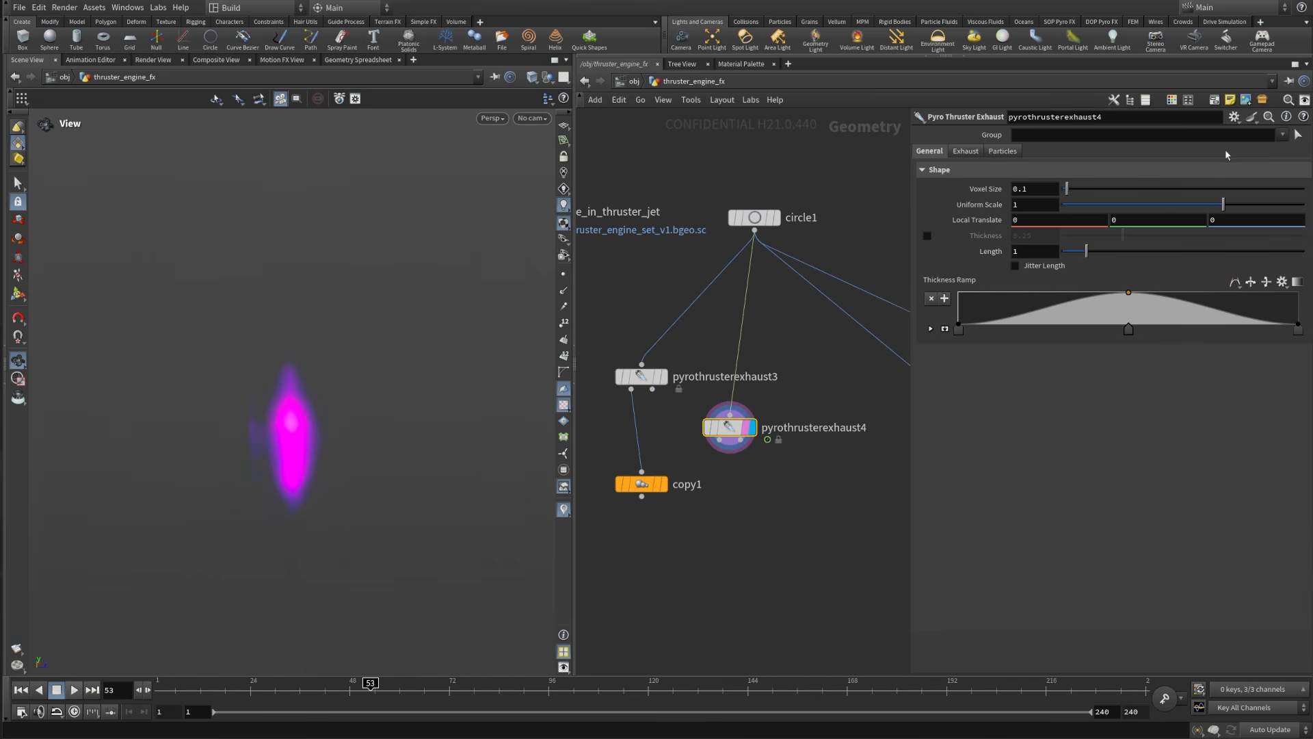
# Step: Turn off the new exhaust's noise and apply a black-to-orange preset to its Color Ramp
pyautogui.click(971, 152)
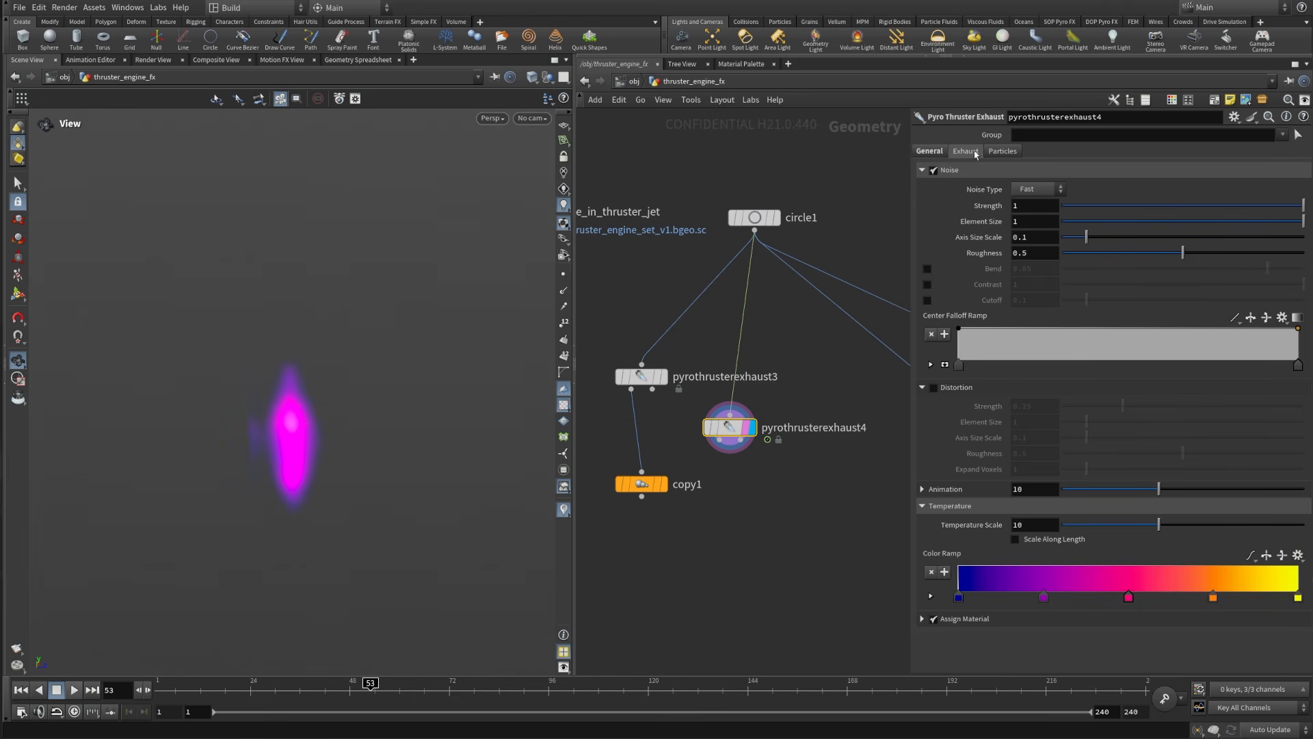
pyautogui.click(935, 170)
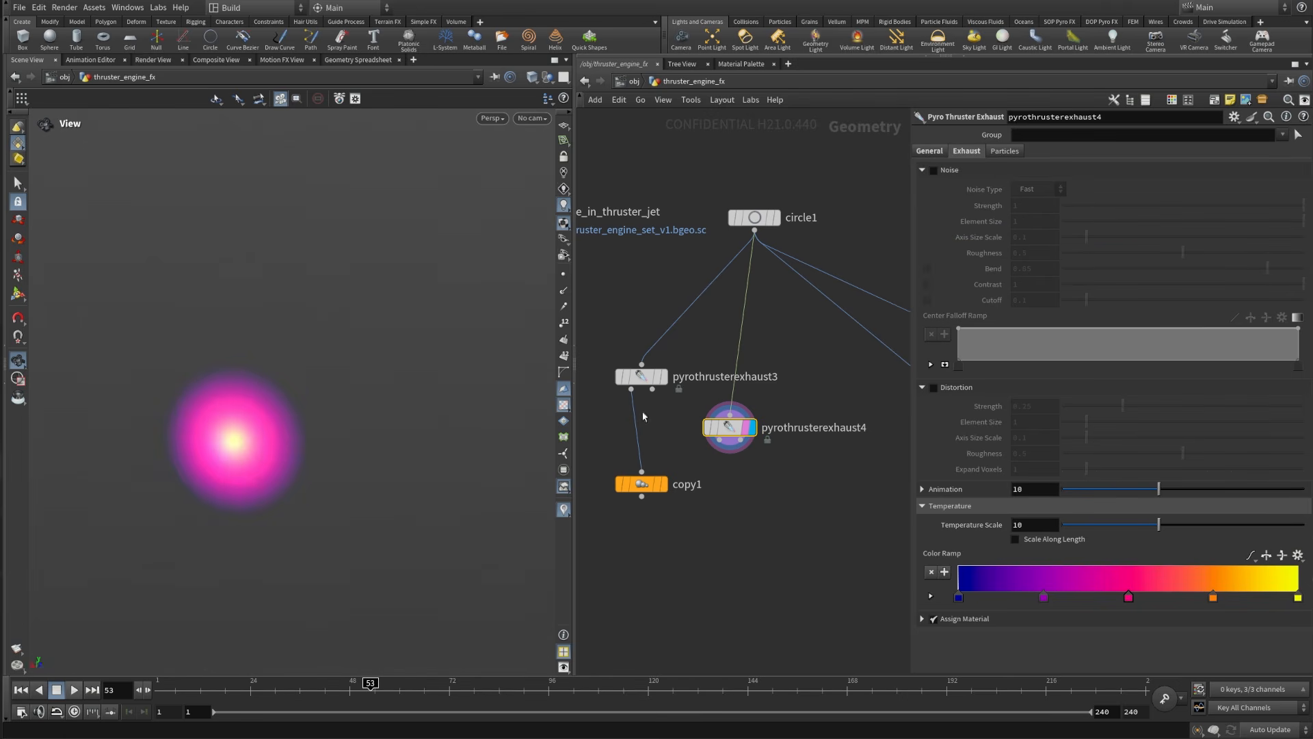
pyautogui.click(1298, 555)
pyautogui.click(1275, 336)
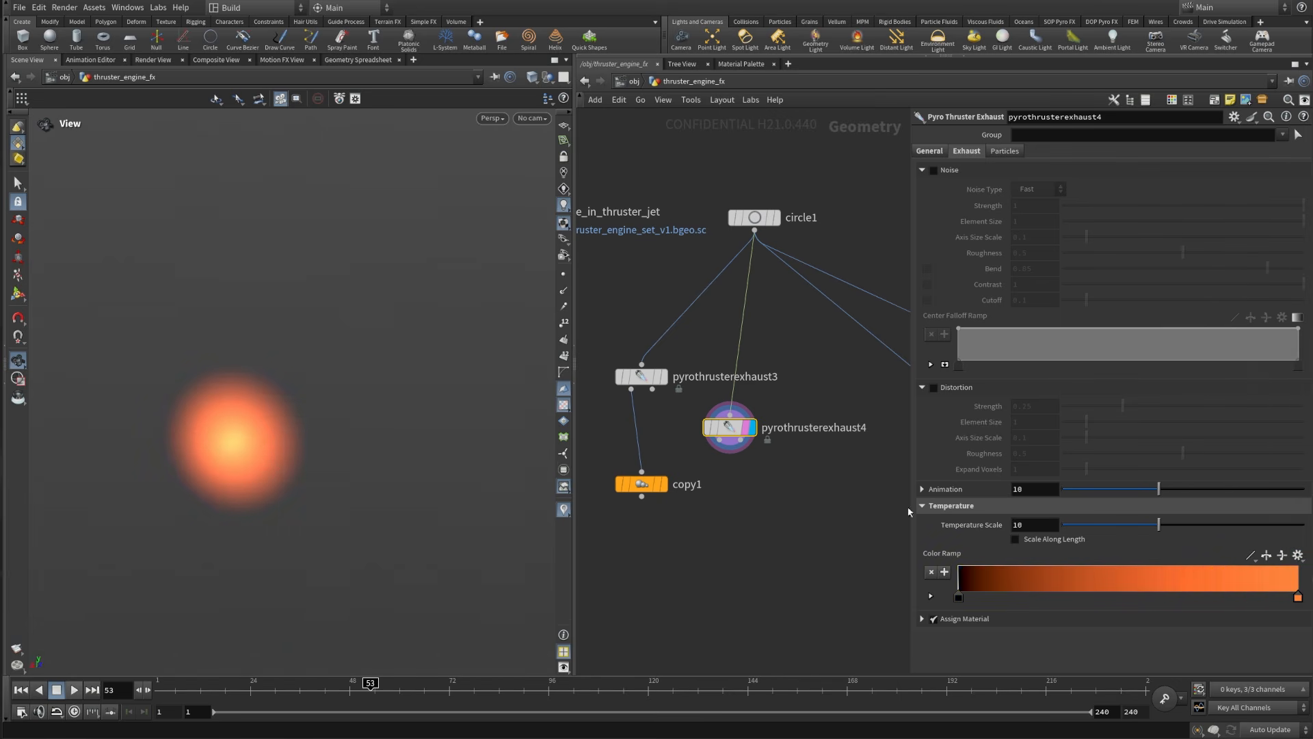
# Step: Enable Thickness on pyrothrusterexhaust4 and set it to 0.35
pyautogui.click(936, 151)
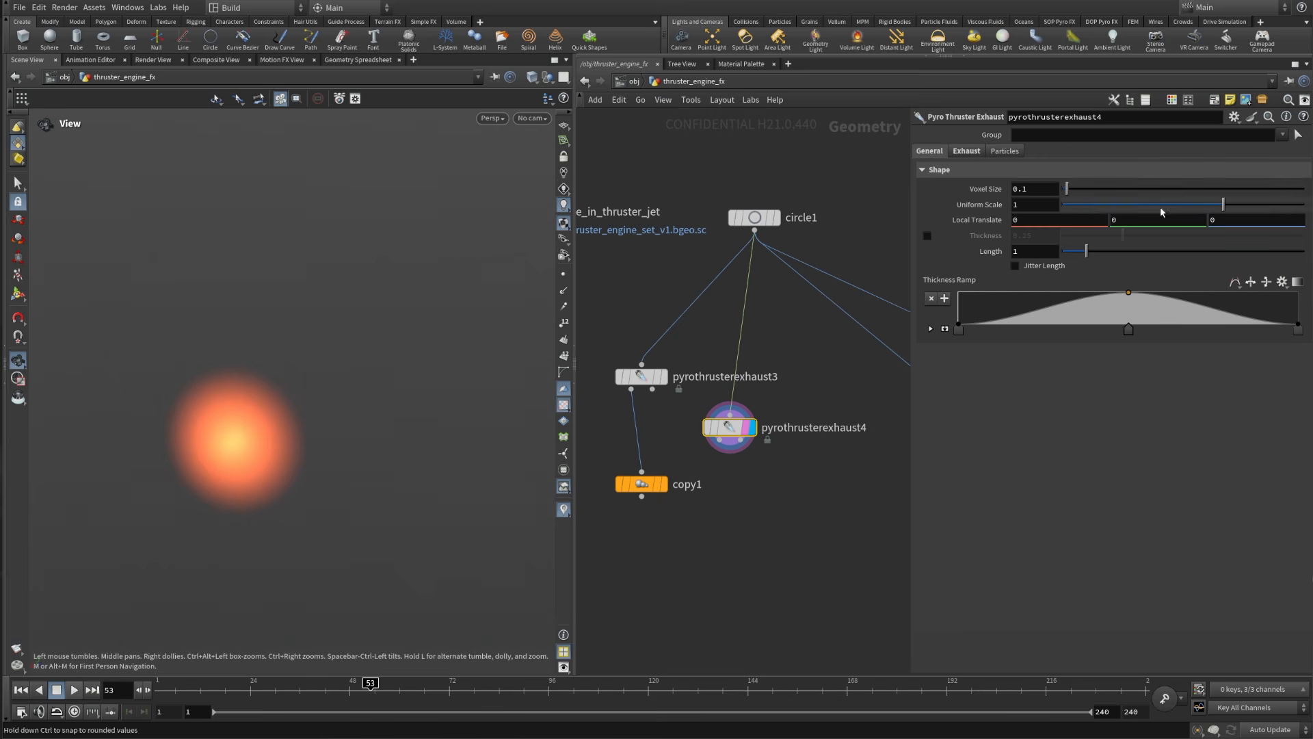
pyautogui.moveTo(1016, 241); pyautogui.dragTo(1088, 243)
pyautogui.click(1051, 344)
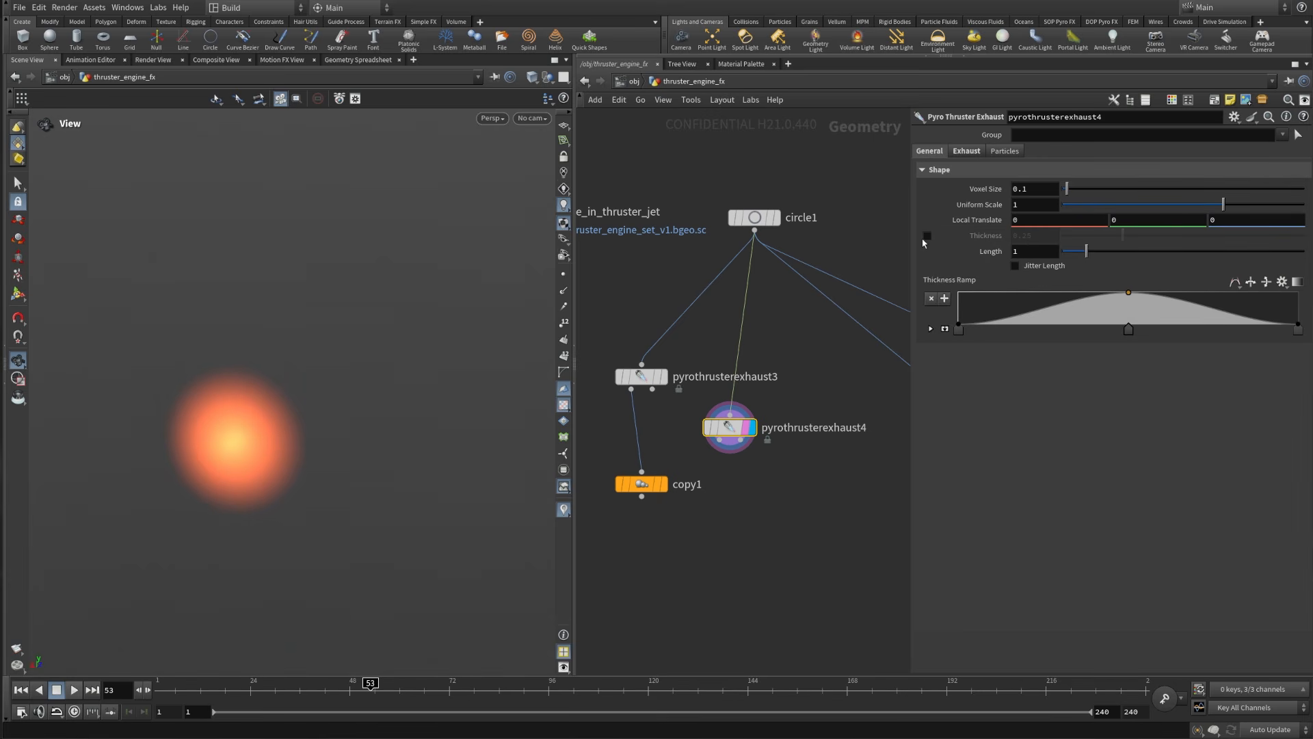
pyautogui.click(927, 236)
pyautogui.doubleClick(1030, 235)
pyautogui.write('0.3')
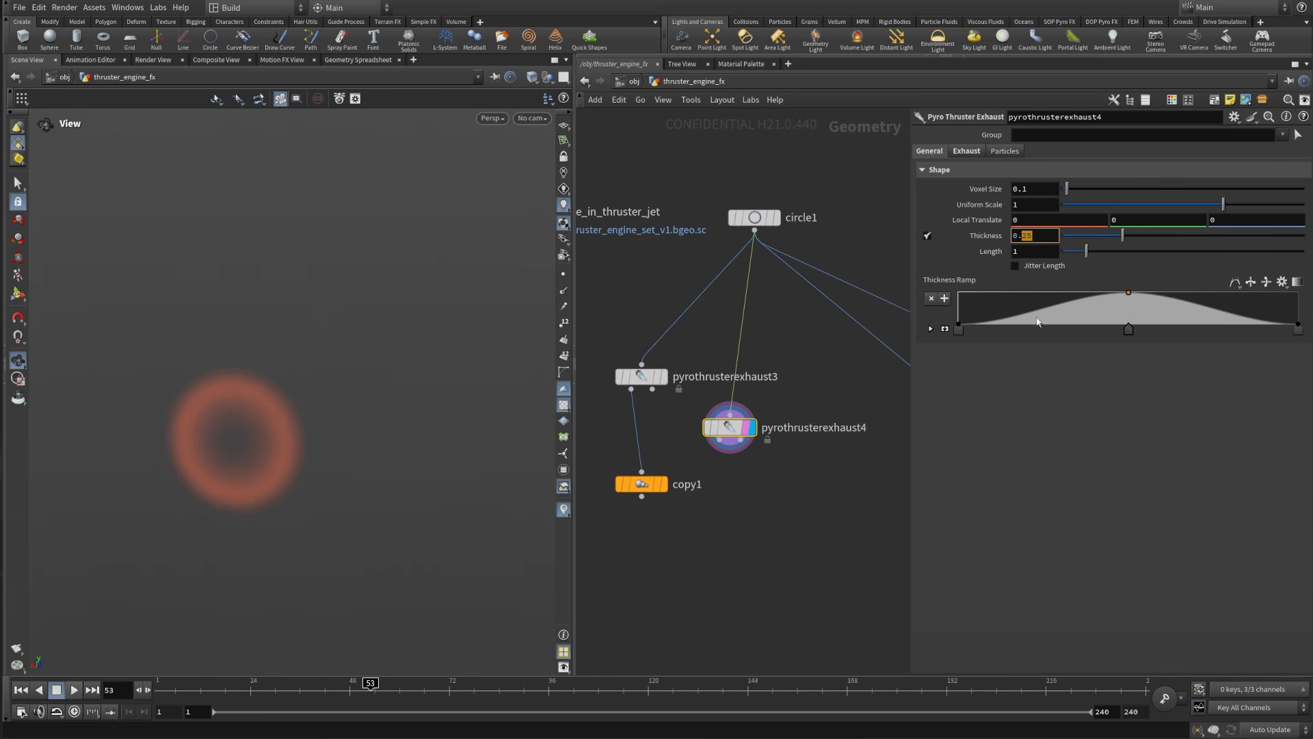
pyautogui.write('5')
pyautogui.press('Return')
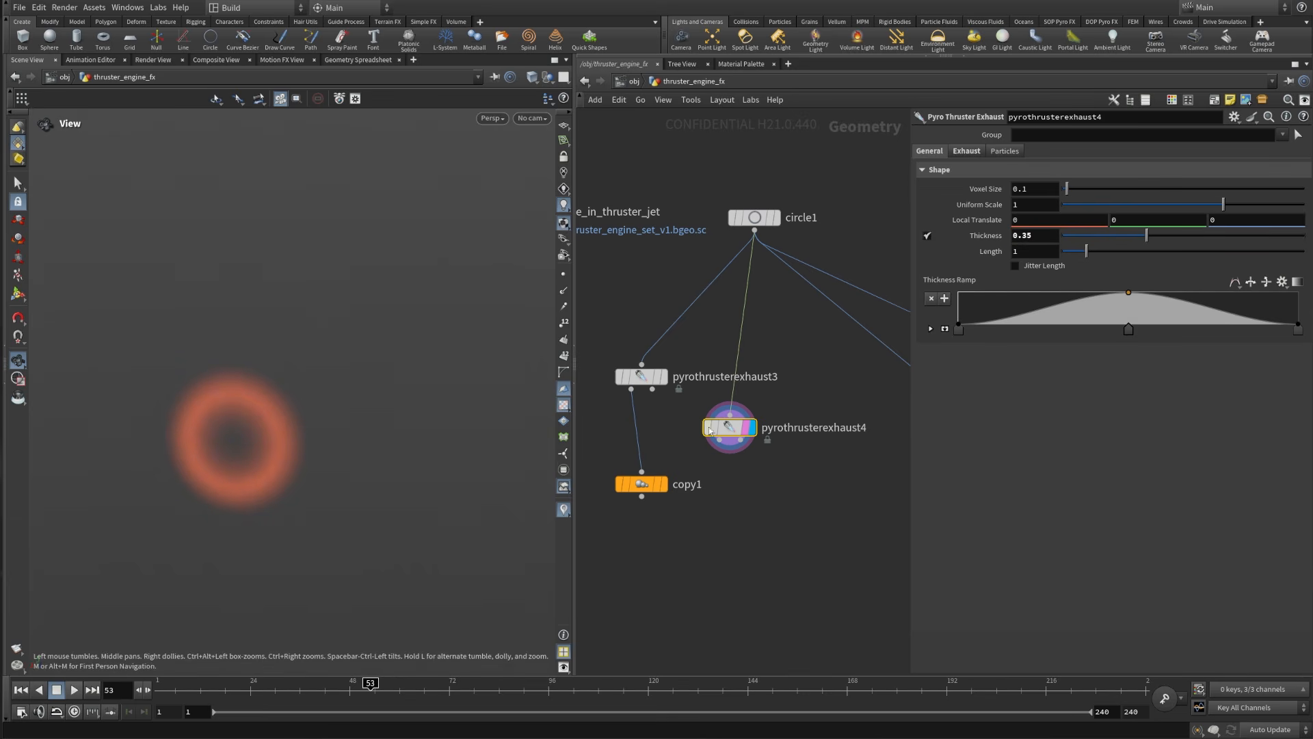
# Step: Move pyrothrusterexhaust4 directly under circle1 and place a duplicate of copy1 below it
pyautogui.moveTo(736, 429); pyautogui.dragTo(760, 413)
pyautogui.moveTo(764, 489); pyautogui.dragTo(796, 425, button='middle')
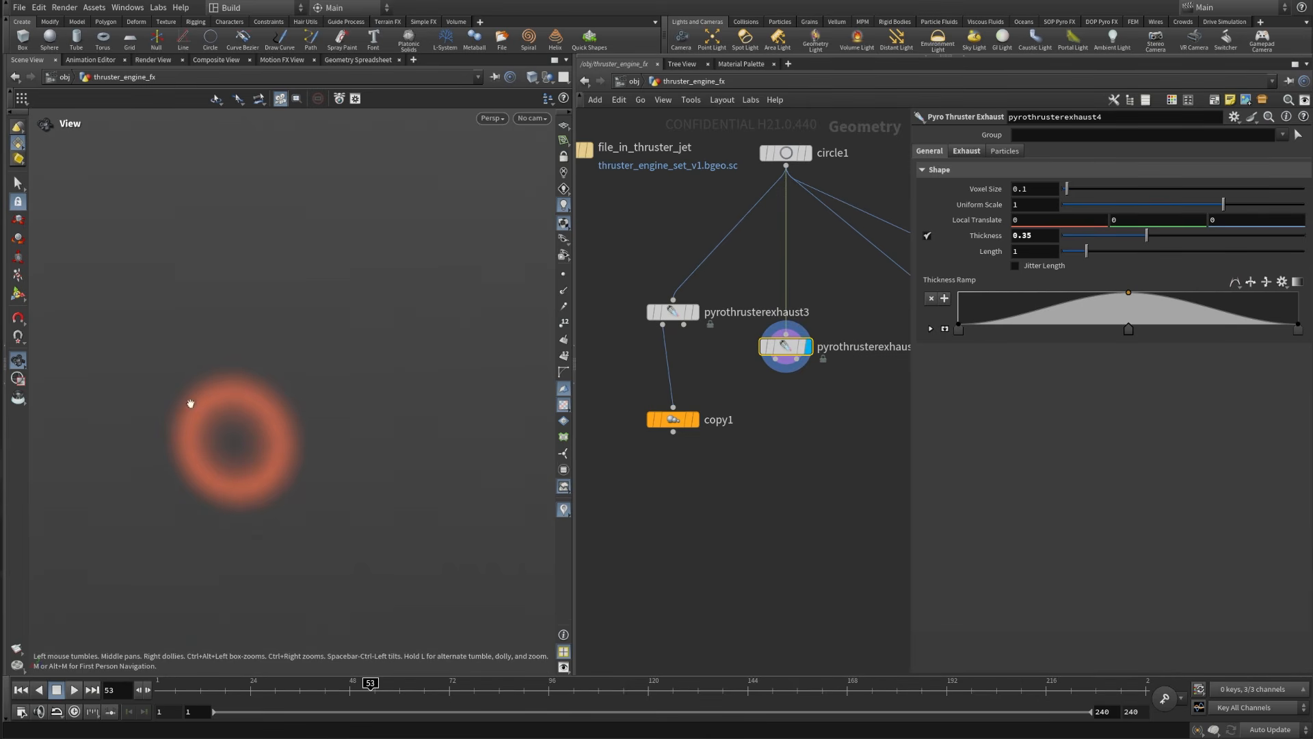
pyautogui.moveTo(734, 468); pyautogui.dragTo(618, 388)
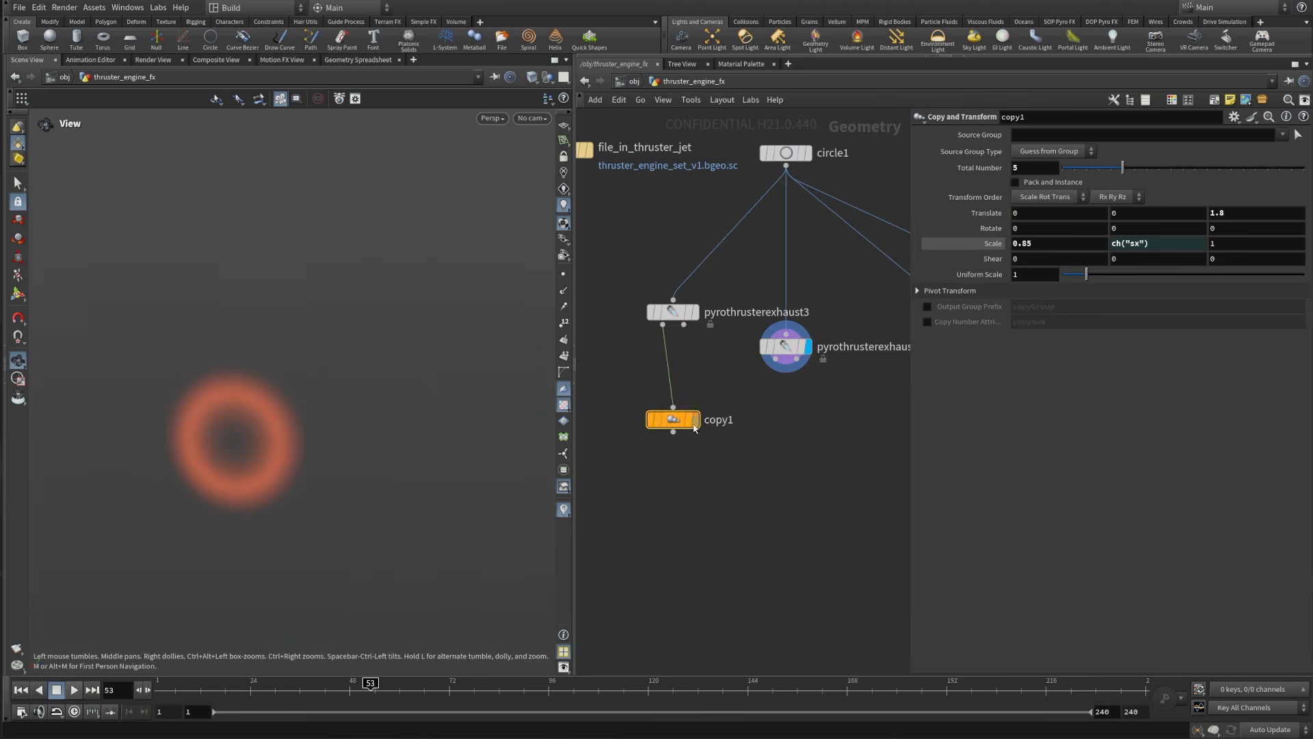
pyautogui.moveTo(691, 438)
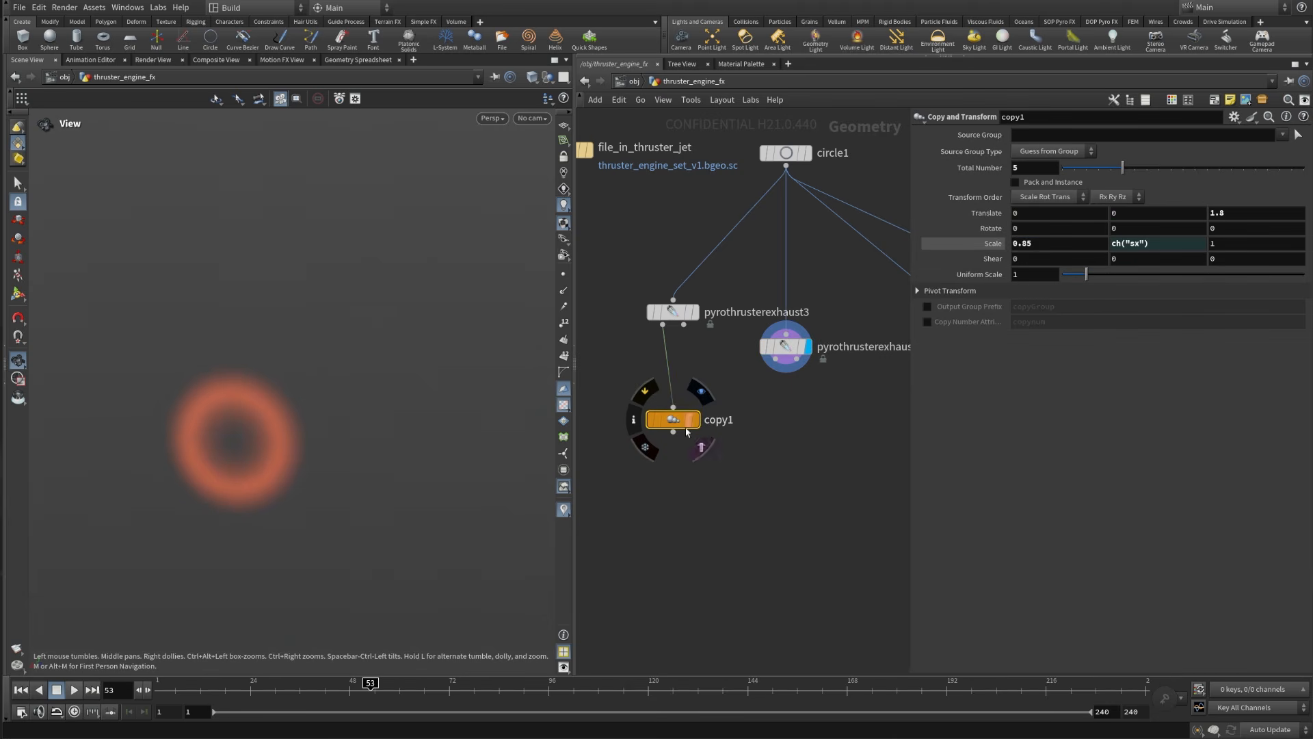
pyautogui.keyDown('alt'); pyautogui.moveTo(679, 419); pyautogui.dragTo(794, 468); pyautogui.keyUp('alt')
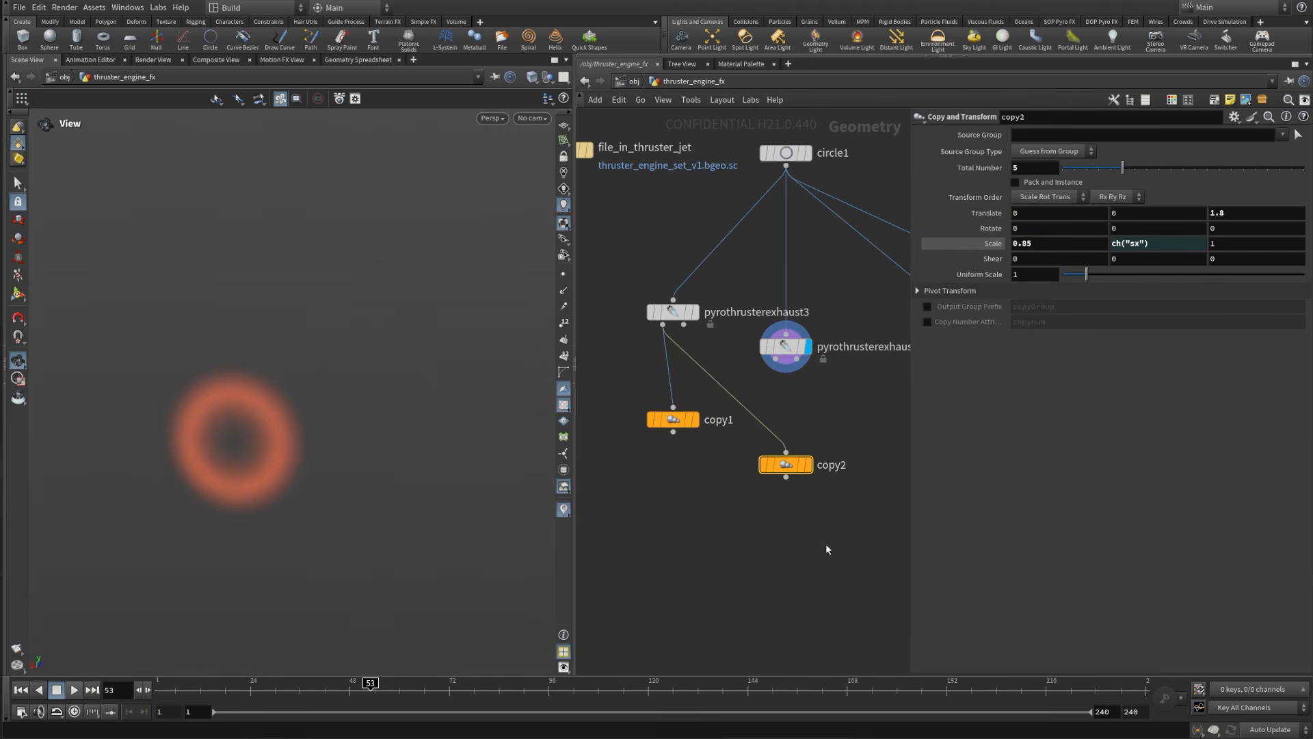
# Step: Connect pyrothrusterexhaust4's first output to copy2, display copy2 and view the rings at an angle
pyautogui.moveTo(770, 369); pyautogui.dragTo(797, 468)
pyautogui.moveTo(712, 526); pyautogui.dragTo(848, 448)
pyautogui.press('r')
pyautogui.moveTo(424, 444); pyautogui.dragTo(479, 459)
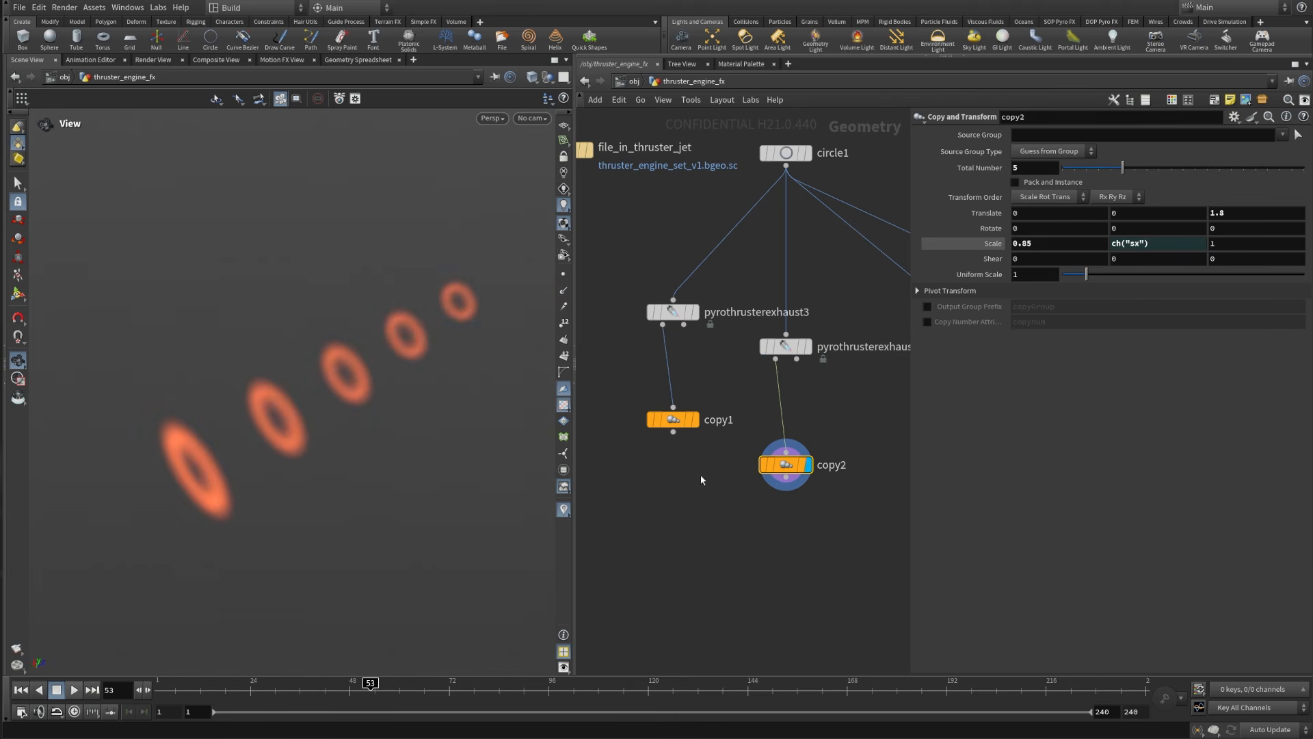
# Step: Try combining copy1 and copy2 with a displayed Merge node, check the flame, and remove the merge again
pyautogui.scroll(-2, 691, 479)
pyautogui.press('Tab')
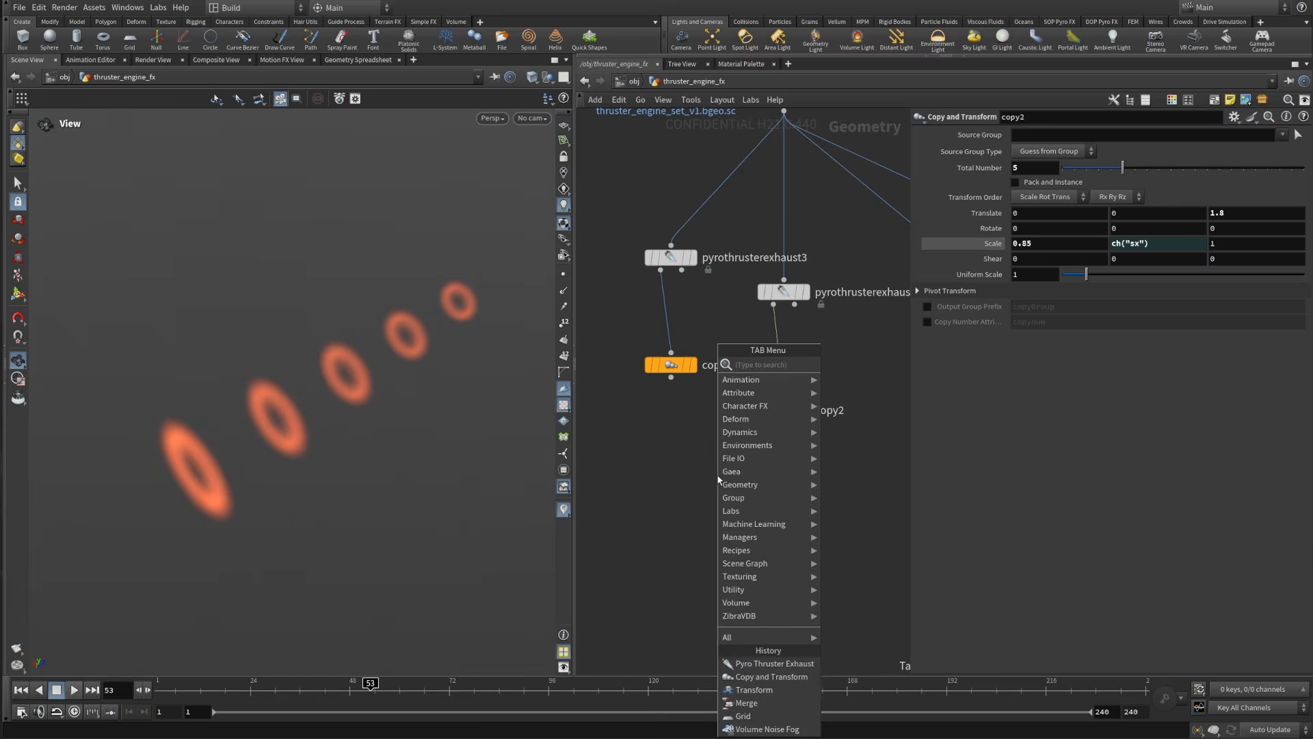
pyautogui.press('Escape')
pyautogui.click(753, 517)
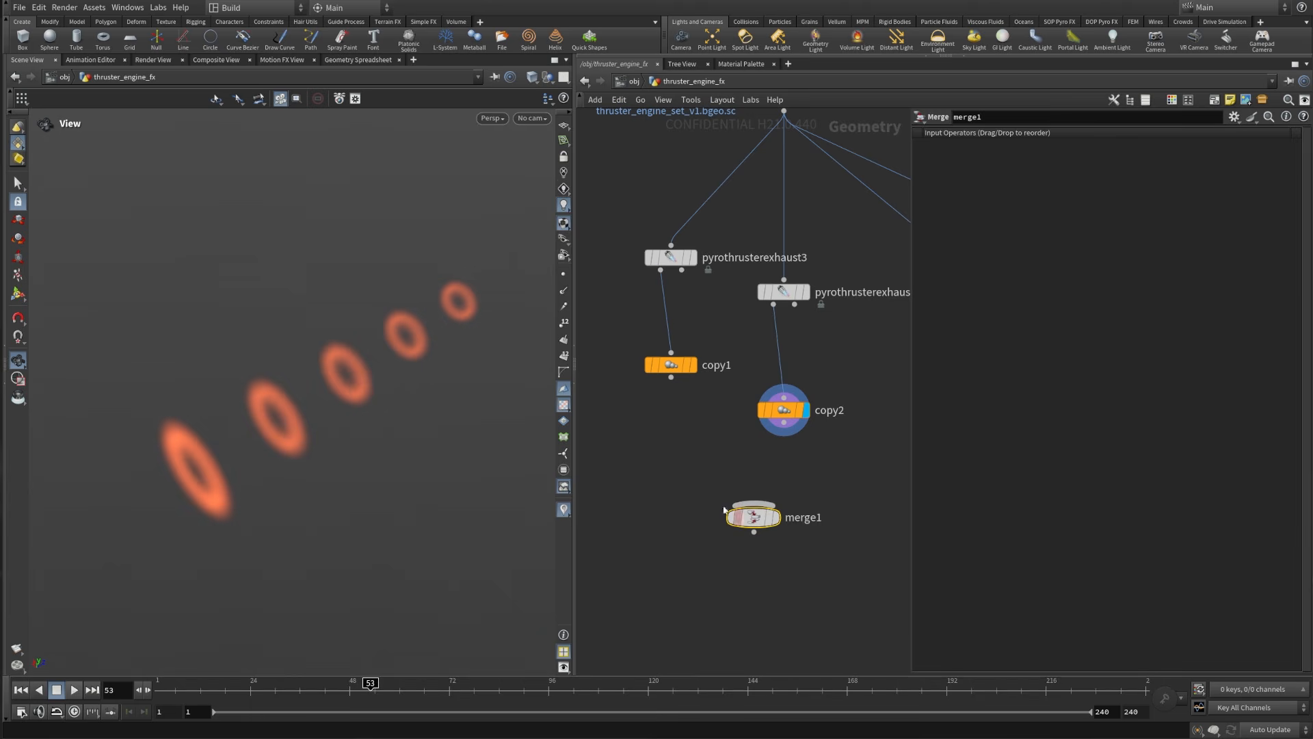
pyautogui.moveTo(672, 379); pyautogui.dragTo(754, 505)
pyautogui.moveTo(784, 422); pyautogui.dragTo(754, 505)
pyautogui.click(776, 518)
pyautogui.moveTo(342, 433); pyautogui.dragTo(269, 466)
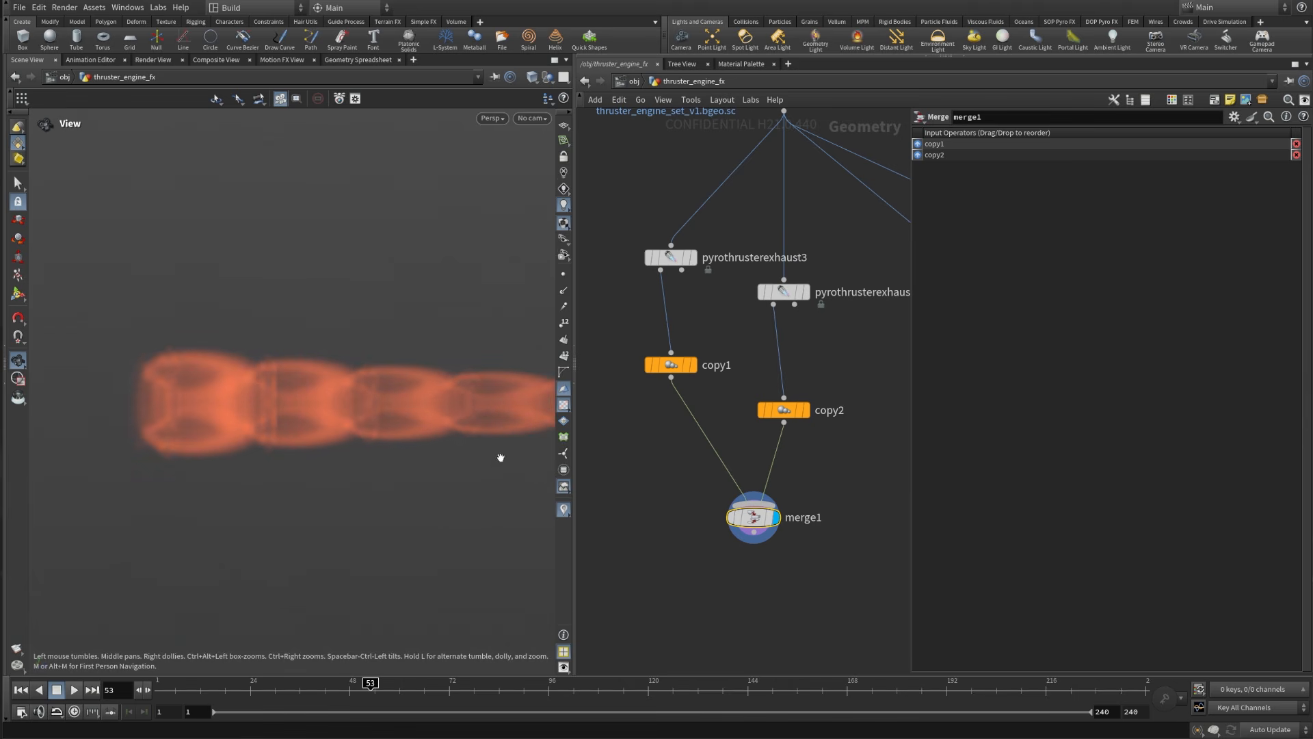
pyautogui.moveTo(355, 434); pyautogui.dragTo(345, 476)
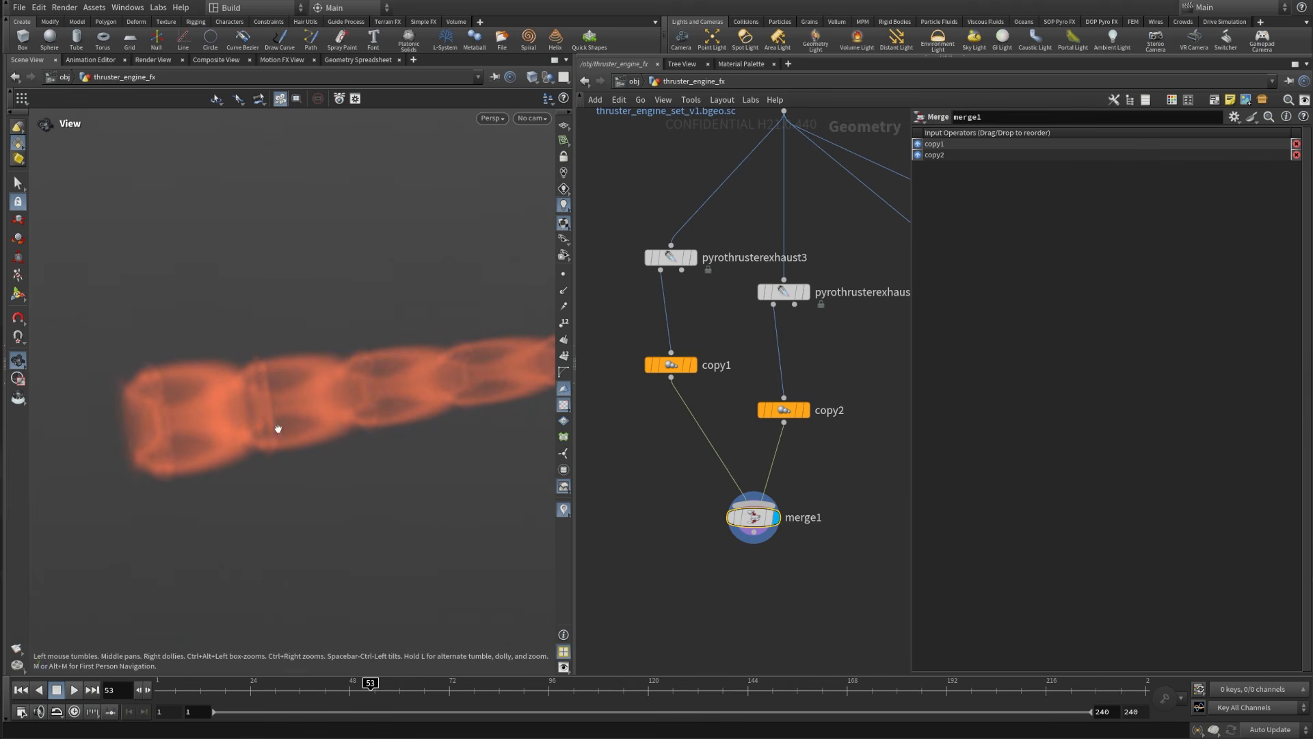
pyautogui.moveTo(754, 519); pyautogui.dragTo(718, 560)
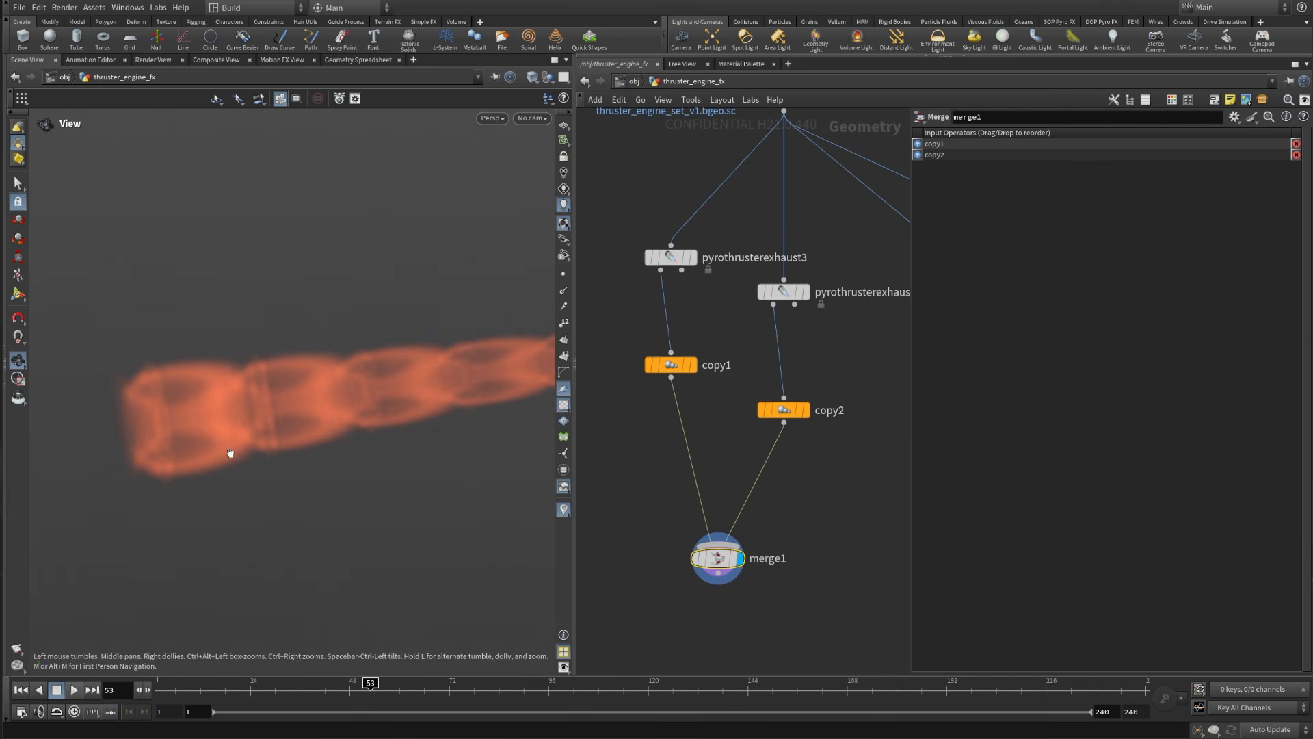
pyautogui.moveTo(661, 500); pyautogui.dragTo(759, 572)
pyautogui.press('Delete')
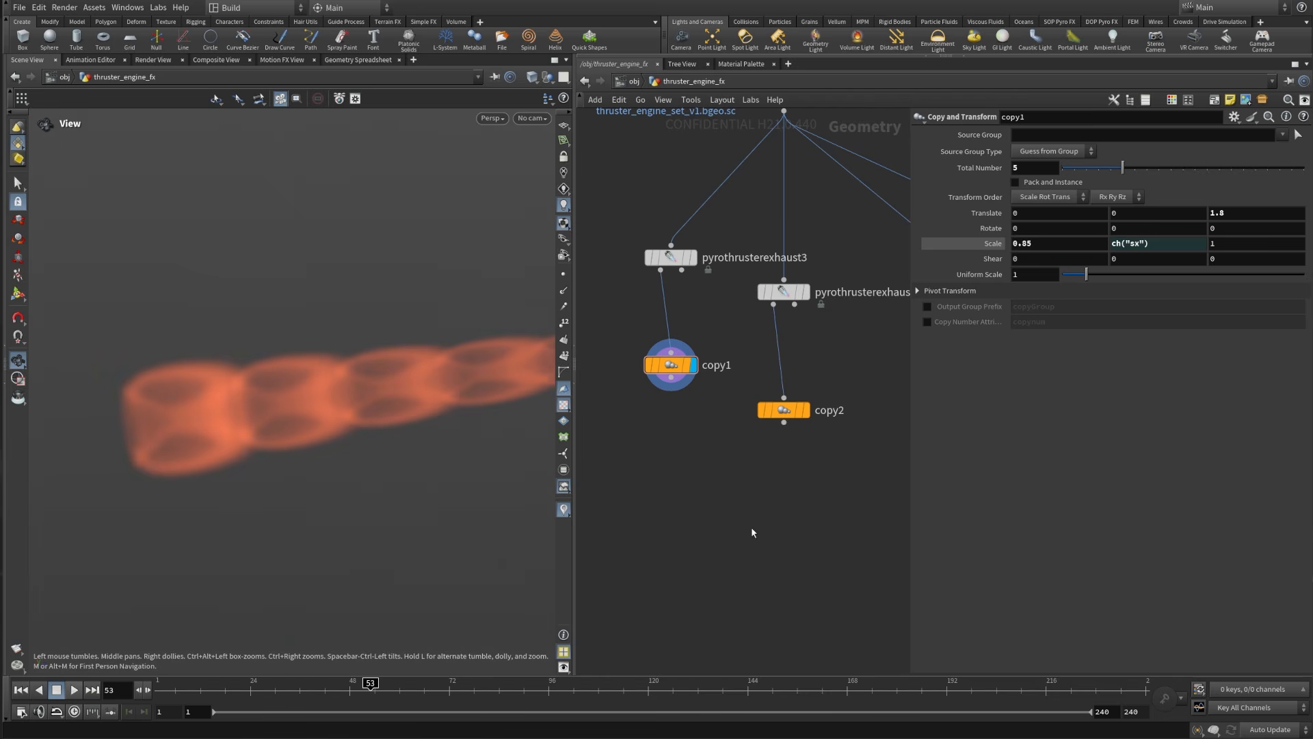
# Step: Show copy2 as a template over the displayed copy1 and view the combined flame at an angle
pyautogui.click(800, 411)
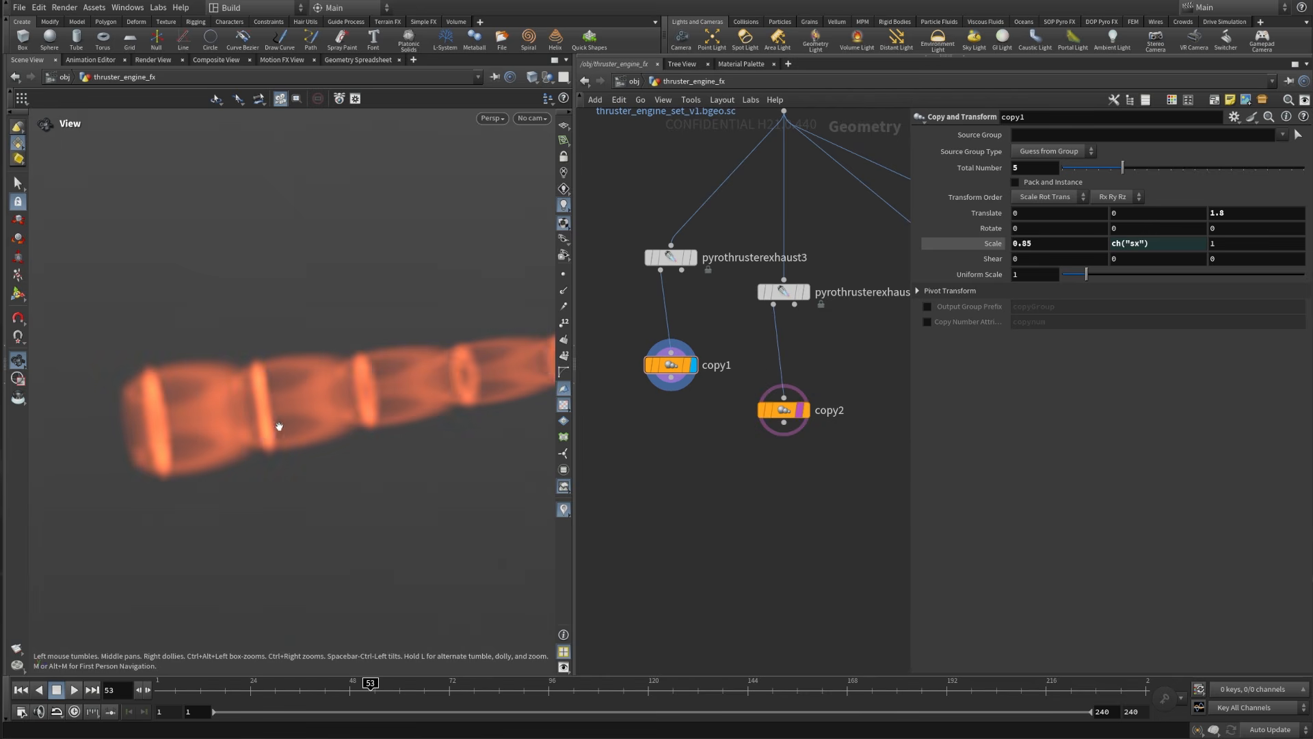
pyautogui.moveTo(302, 440)
pyautogui.mouseDown()
pyautogui.moveTo(378, 384)
pyautogui.moveTo(306, 418)
pyautogui.moveTo(310, 445)
pyautogui.mouseUp()
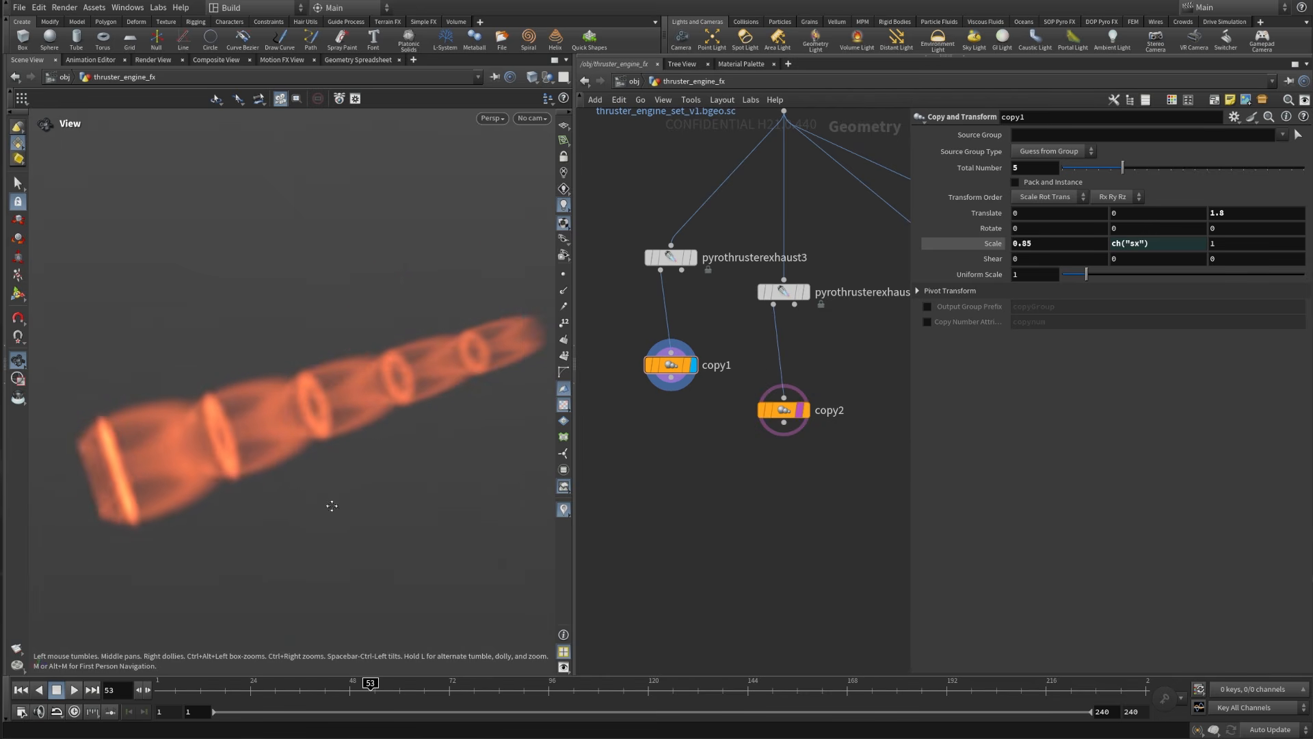
# Step: Insert a Transform node between pyrothrusterexhaust4 and copy2
pyautogui.moveTo(741, 375); pyautogui.dragTo(847, 496)
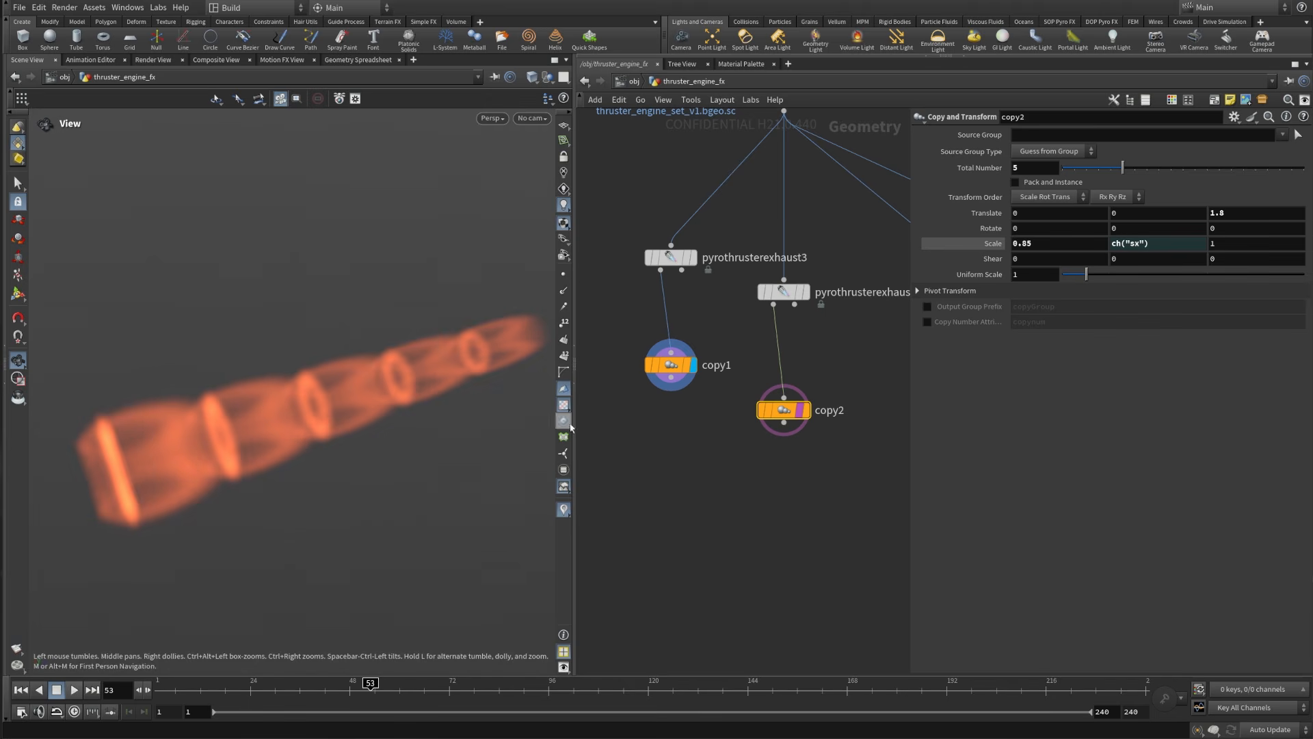
pyautogui.press('Tab')
pyautogui.moveTo(858, 637)
pyautogui.click(1026, 395)
pyautogui.click(784, 352)
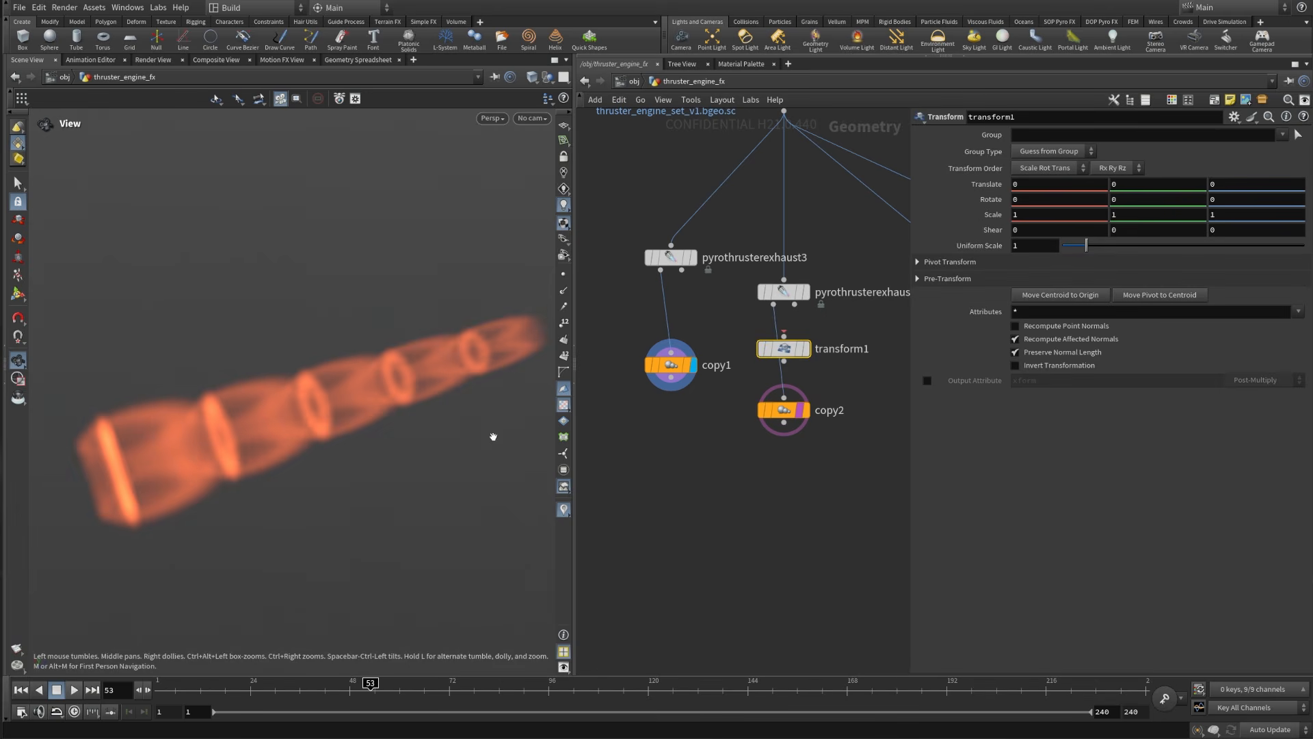
pyautogui.moveTo(789, 349); pyautogui.dragTo(782, 356)
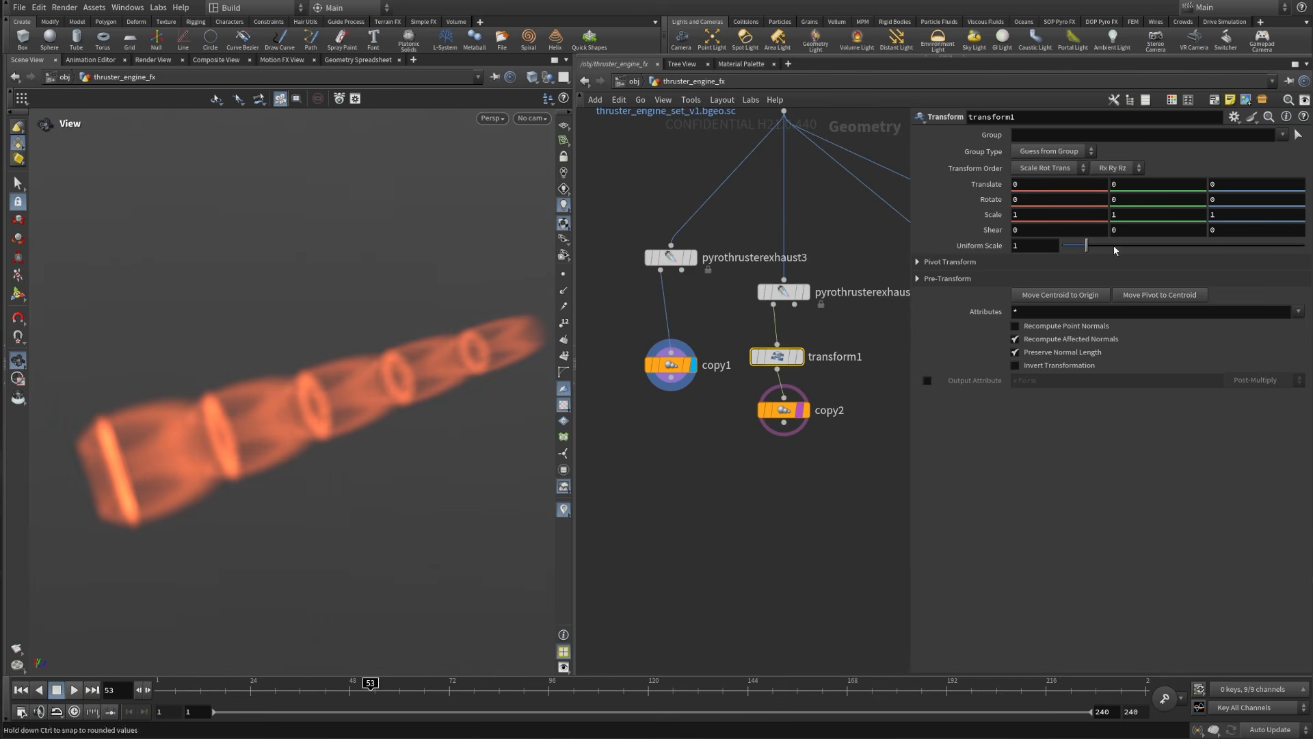
# Step: Set transform1's Z translation to 1.1 to shift the rings along the flame
pyautogui.moveTo(1232, 183); pyautogui.dragTo(1293, 184, button='middle')
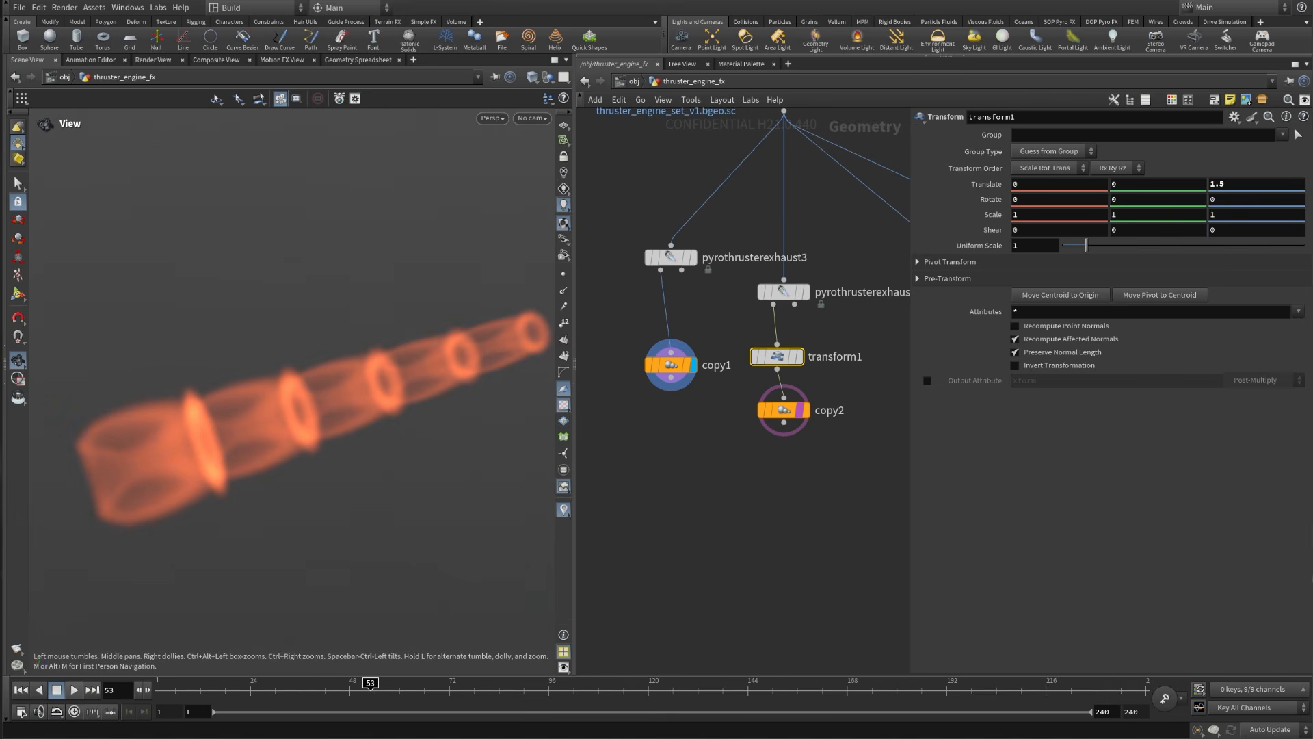
pyautogui.doubleClick(1222, 184)
pyautogui.write('1')
pyautogui.press('Return')
pyautogui.moveTo(335, 469); pyautogui.dragTo(296, 445)
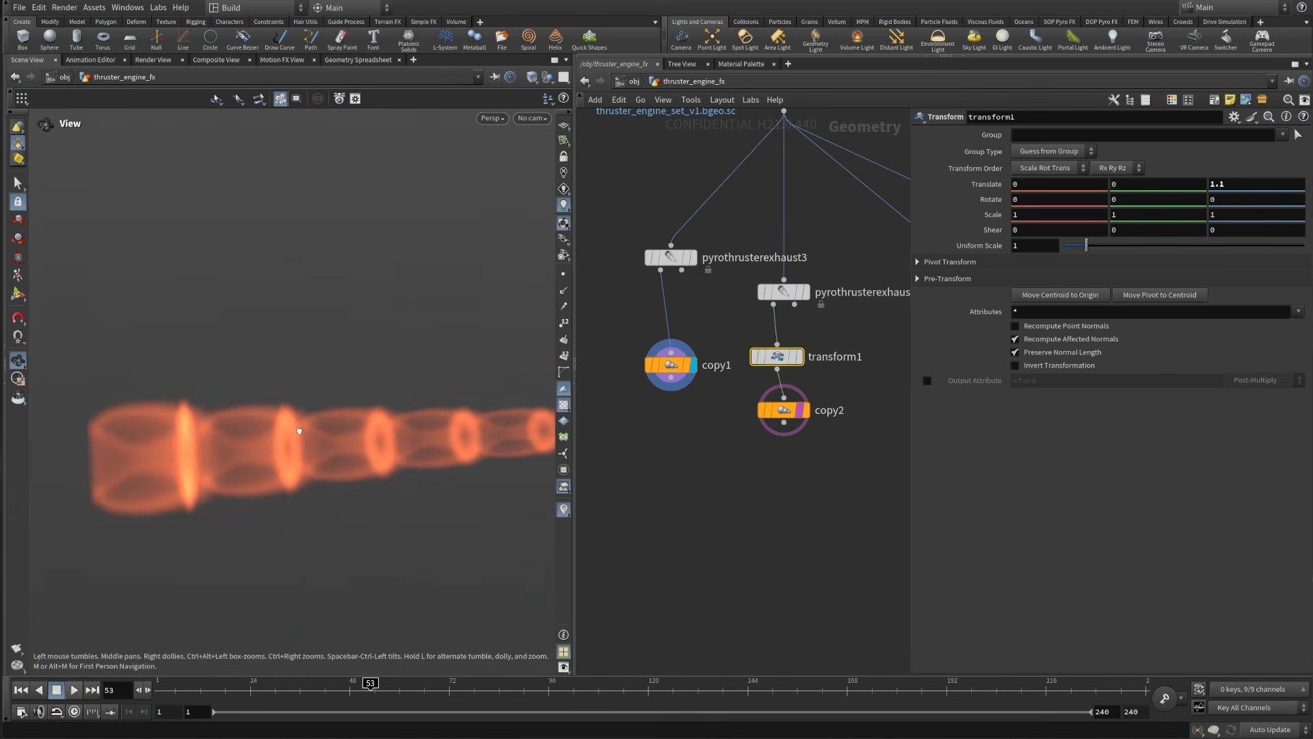
pyautogui.moveTo(319, 490); pyautogui.dragTo(255, 519)
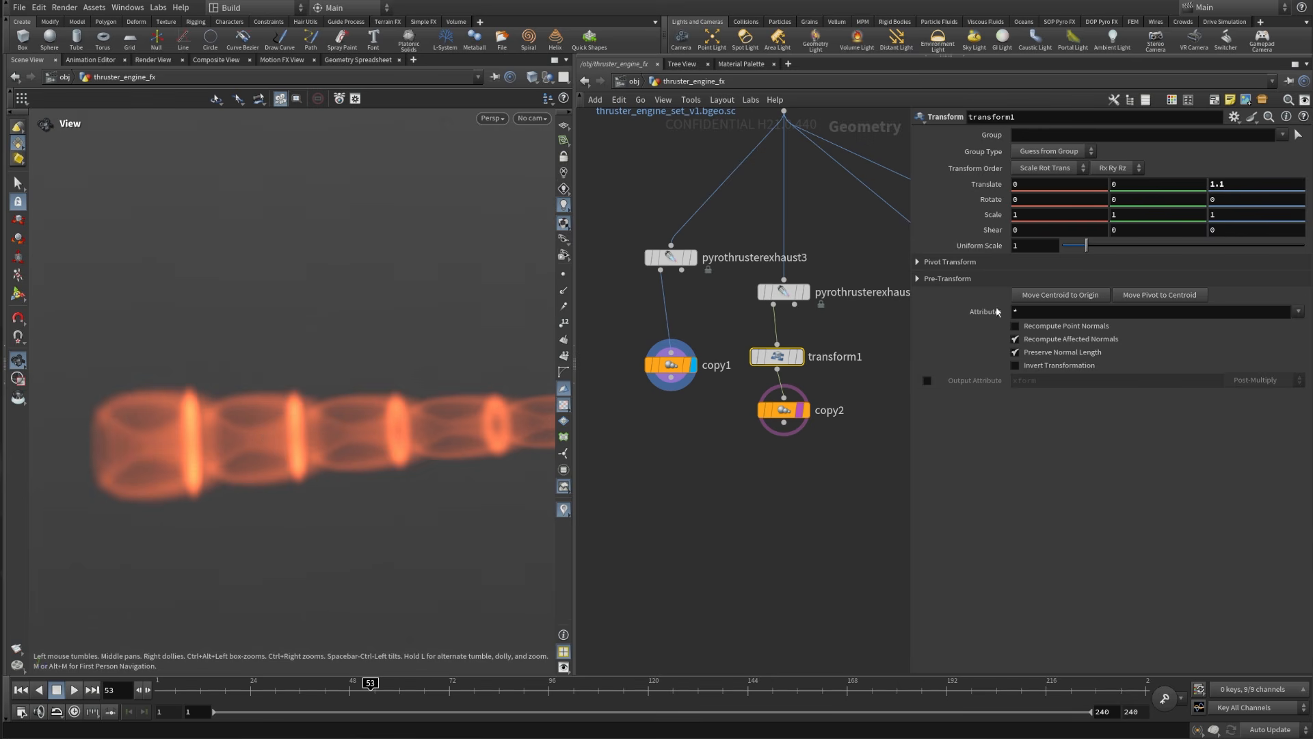
# Step: Set transform1's Z scale to 2.5 to stretch the rings along the flame
pyautogui.moveTo(1226, 215); pyautogui.dragTo(1289, 215, button='middle')
pyautogui.write('2.5')
pyautogui.press('Return')
pyautogui.moveTo(287, 418); pyautogui.dragTo(242, 434)
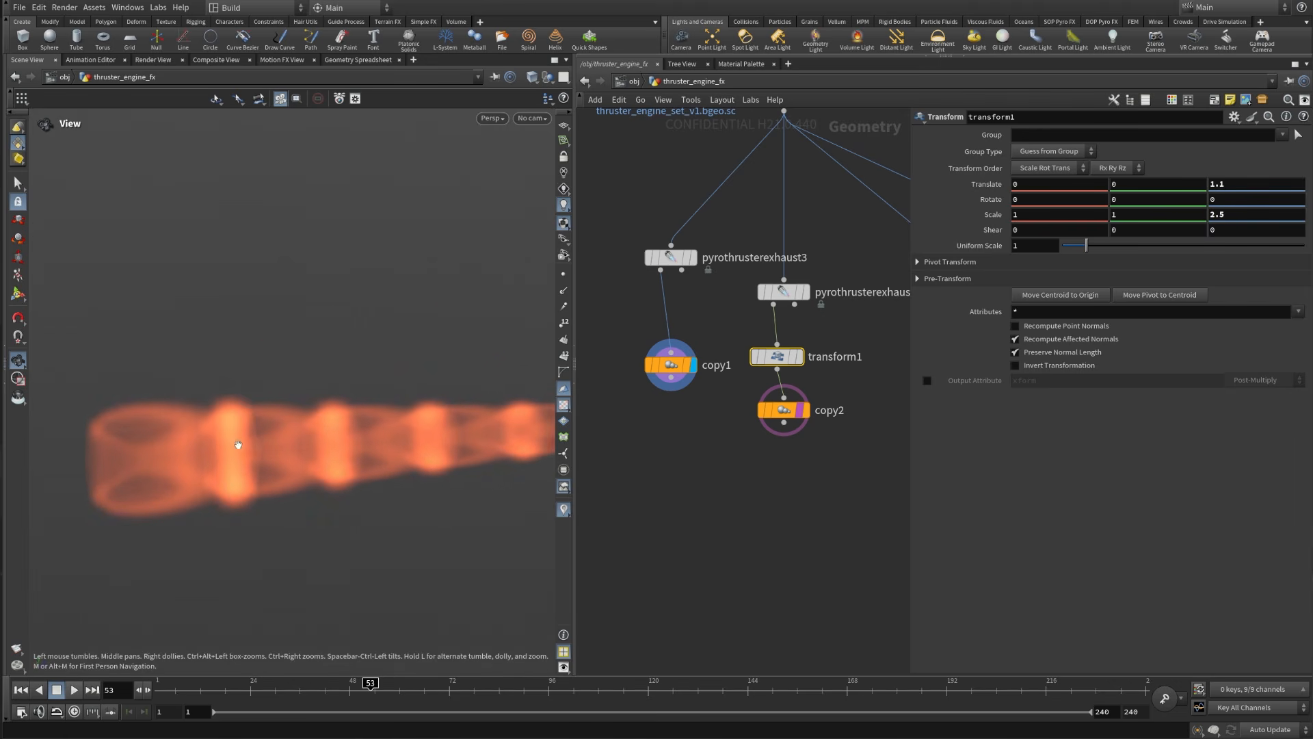
# Step: Align copy2 directly beneath transform1 and slightly reduce transform1's Z translation
pyautogui.moveTo(783, 420)
pyautogui.mouseDown()
pyautogui.moveTo(763, 429)
pyautogui.moveTo(776, 433)
pyautogui.mouseUp()
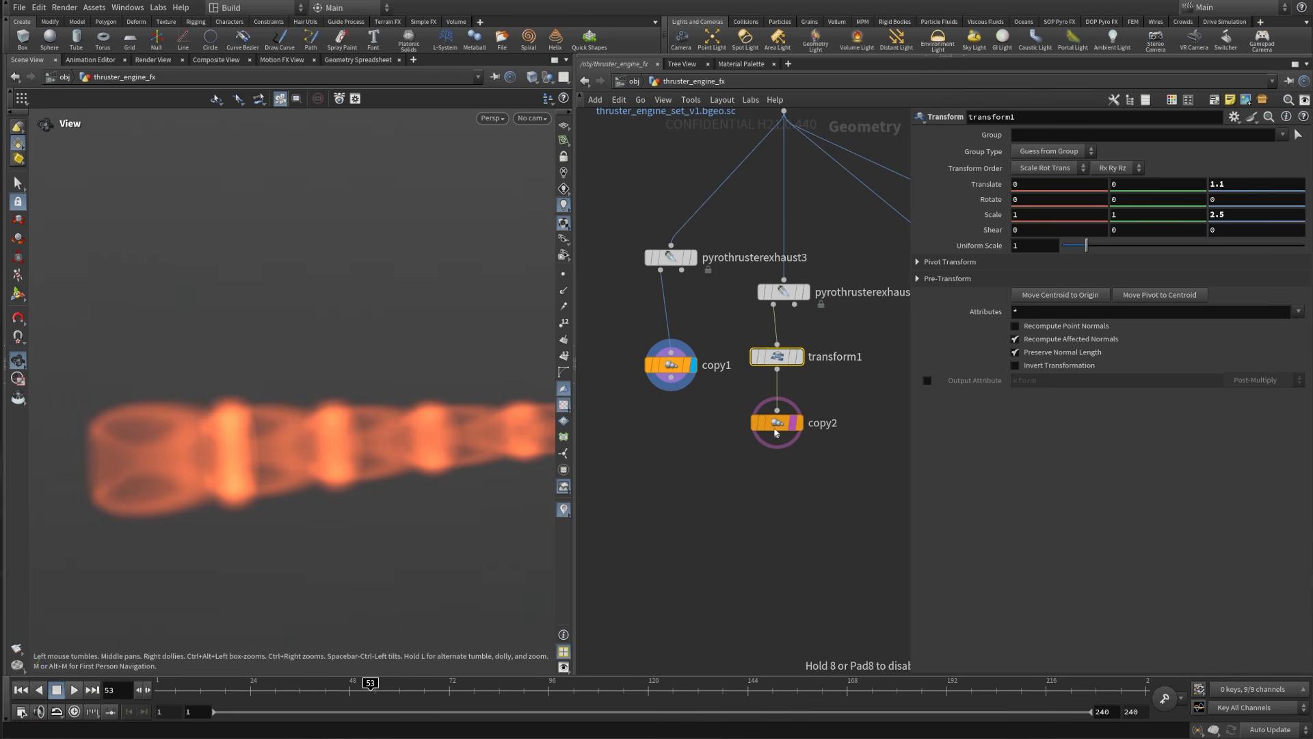
pyautogui.moveTo(336, 482)
pyautogui.mouseDown()
pyautogui.moveTo(435, 477)
pyautogui.moveTo(408, 463)
pyautogui.moveTo(342, 488)
pyautogui.mouseUp()
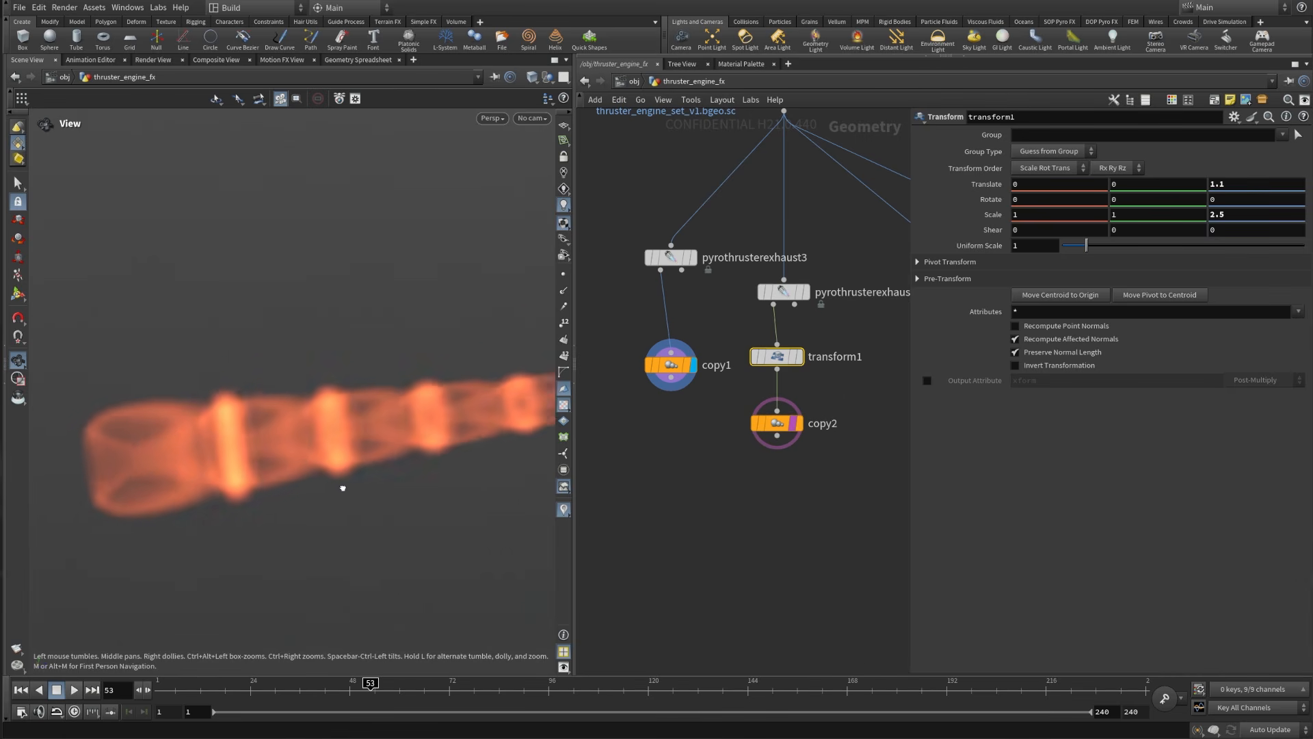
pyautogui.moveTo(1246, 185); pyautogui.dragTo(1219, 199, button='middle')
pyautogui.moveTo(443, 419); pyautogui.dragTo(441, 383)
# Step: Set pyrothrusterexhaust4's Uniform Scale to 0.85
pyautogui.click(784, 292)
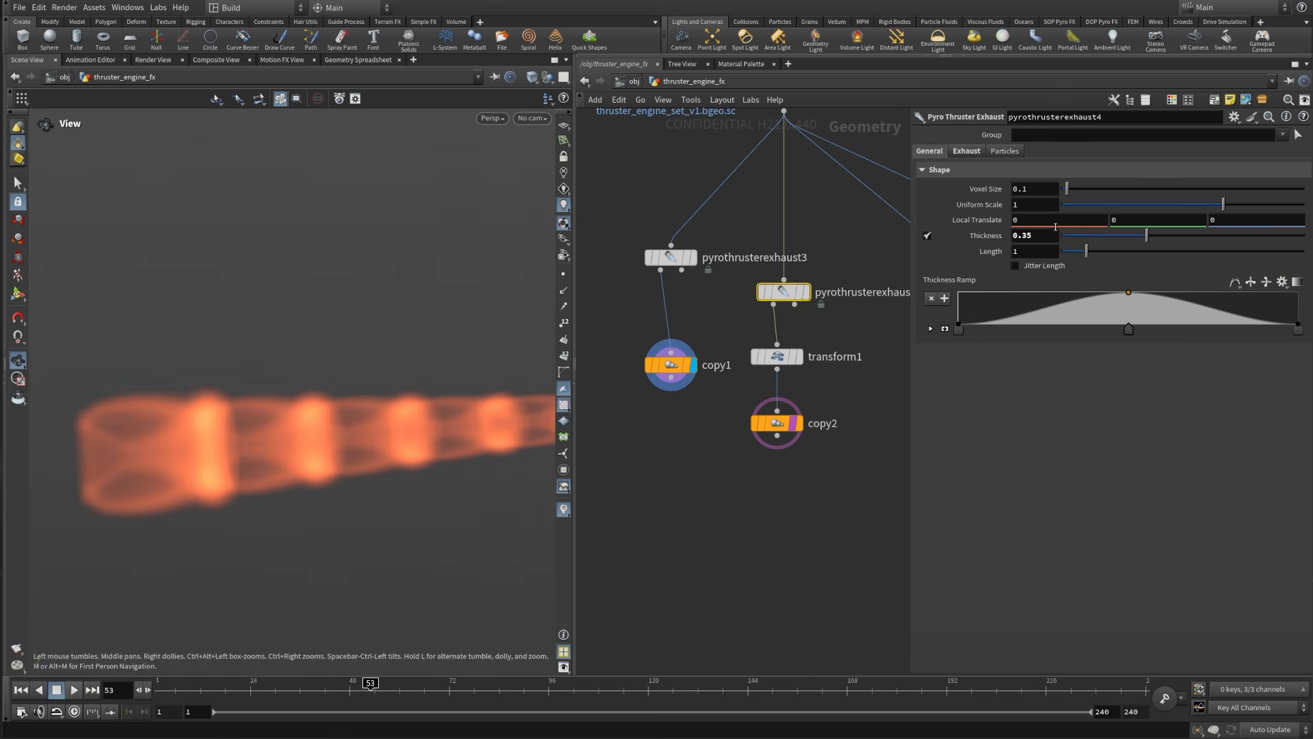
pyautogui.moveTo(246, 425); pyautogui.dragTo(317, 411)
pyautogui.click(1040, 206)
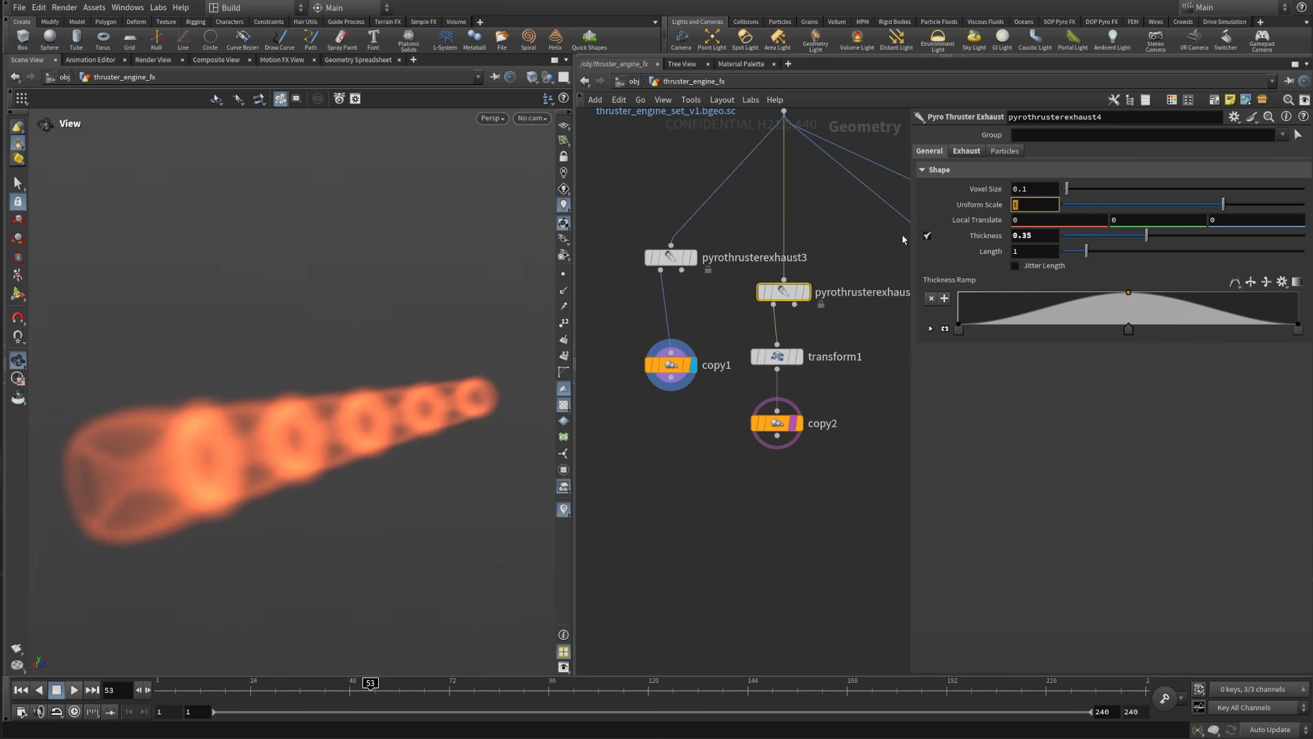
pyautogui.write('0.85')
pyautogui.press('Return')
pyautogui.moveTo(164, 459); pyautogui.dragTo(343, 445)
# Step: Play the animation from frame 1, return to the first frame and inspect the flame from another angle
pyautogui.click(21, 689)
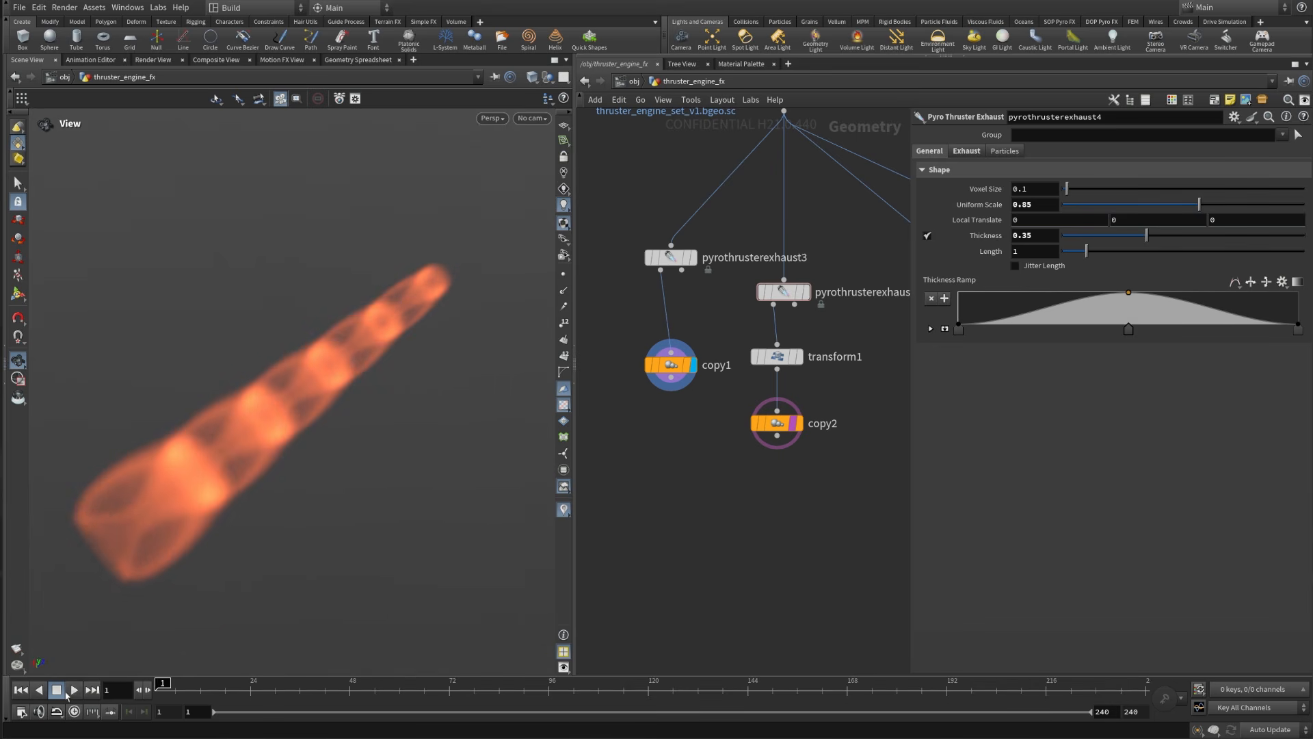
pyautogui.click(74, 691)
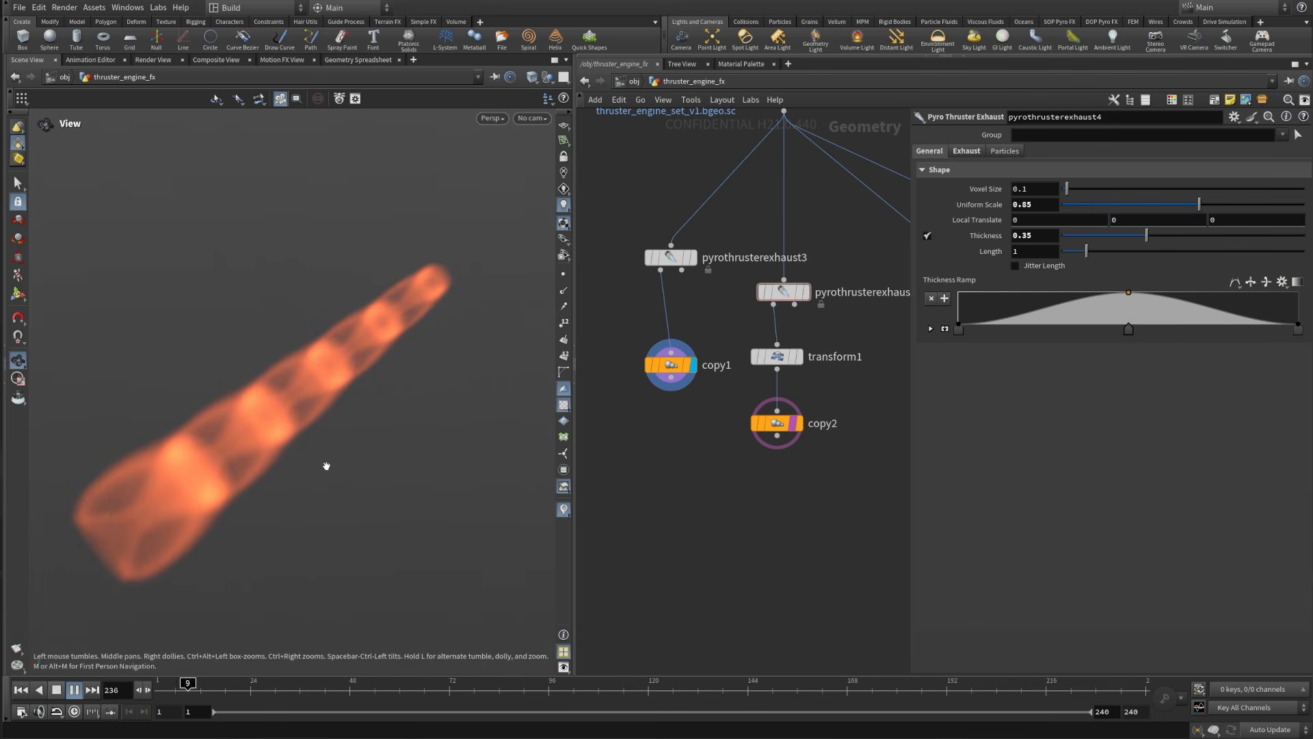
pyautogui.hotkey('ctrl', 'Left')
pyautogui.moveTo(278, 499); pyautogui.dragTo(299, 536)
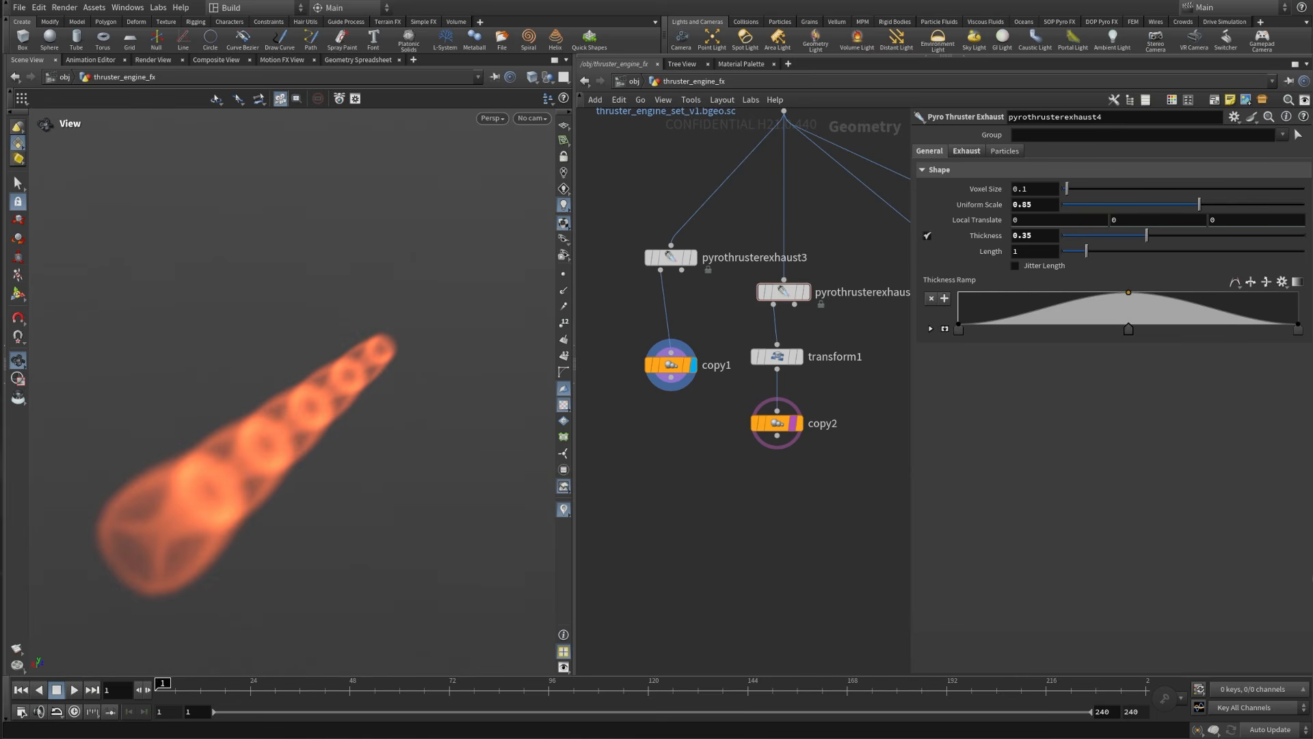
# Step: Enable Distortion on pyrothrusterexhaust3 and set its Strength to 0.1
pyautogui.press('h')
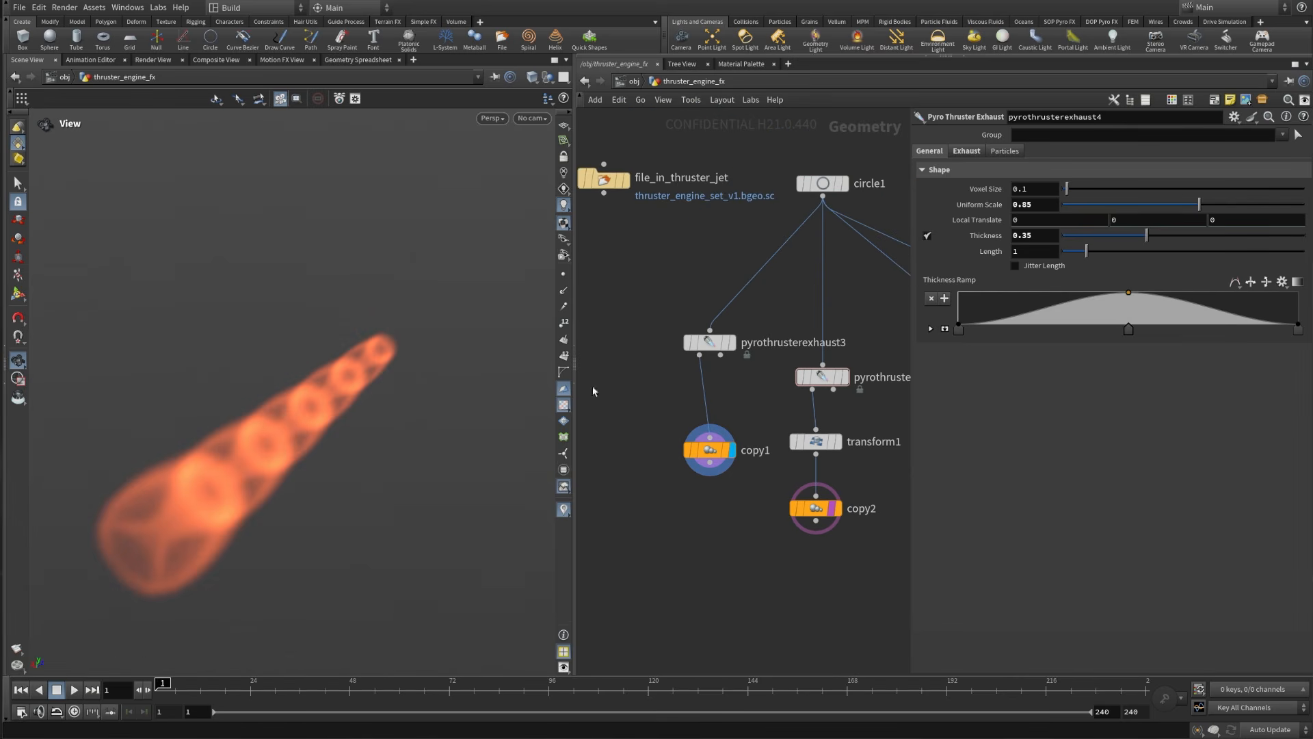
pyautogui.moveTo(630, 302); pyautogui.dragTo(774, 379)
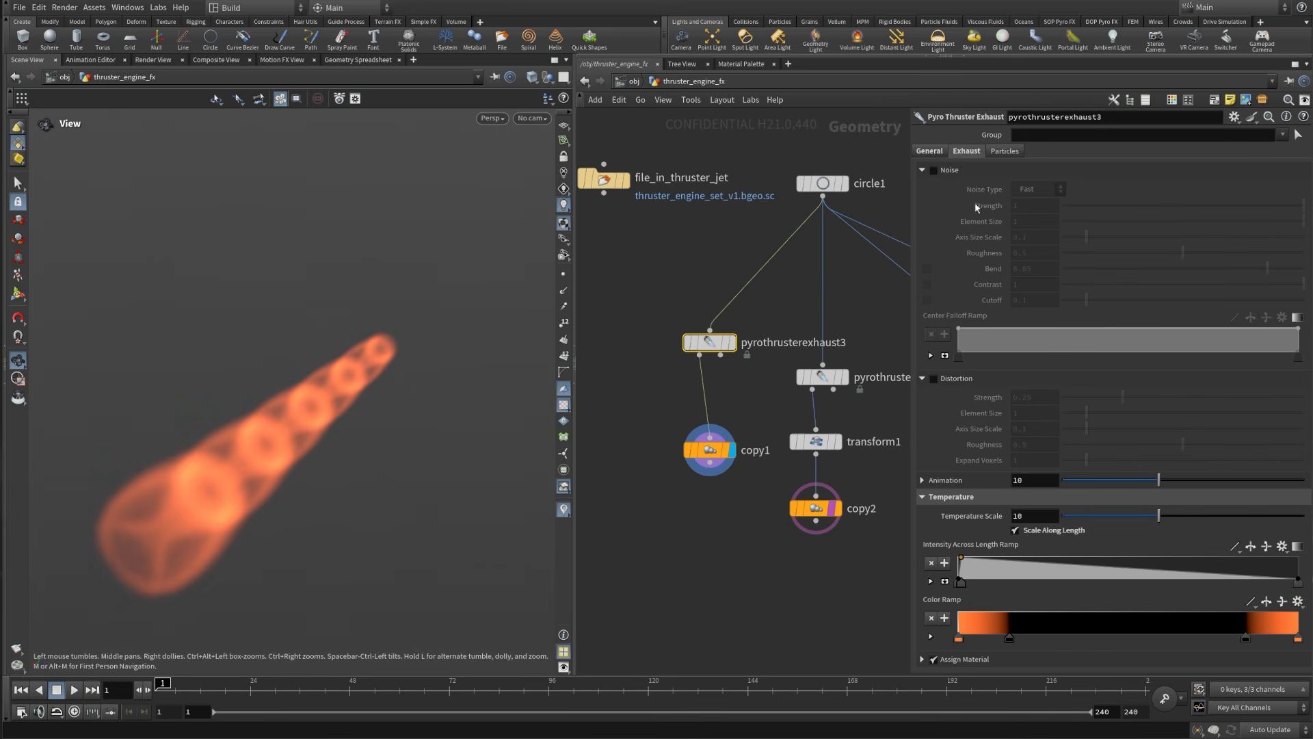
pyautogui.click(934, 379)
pyautogui.moveTo(239, 459); pyautogui.dragTo(188, 475)
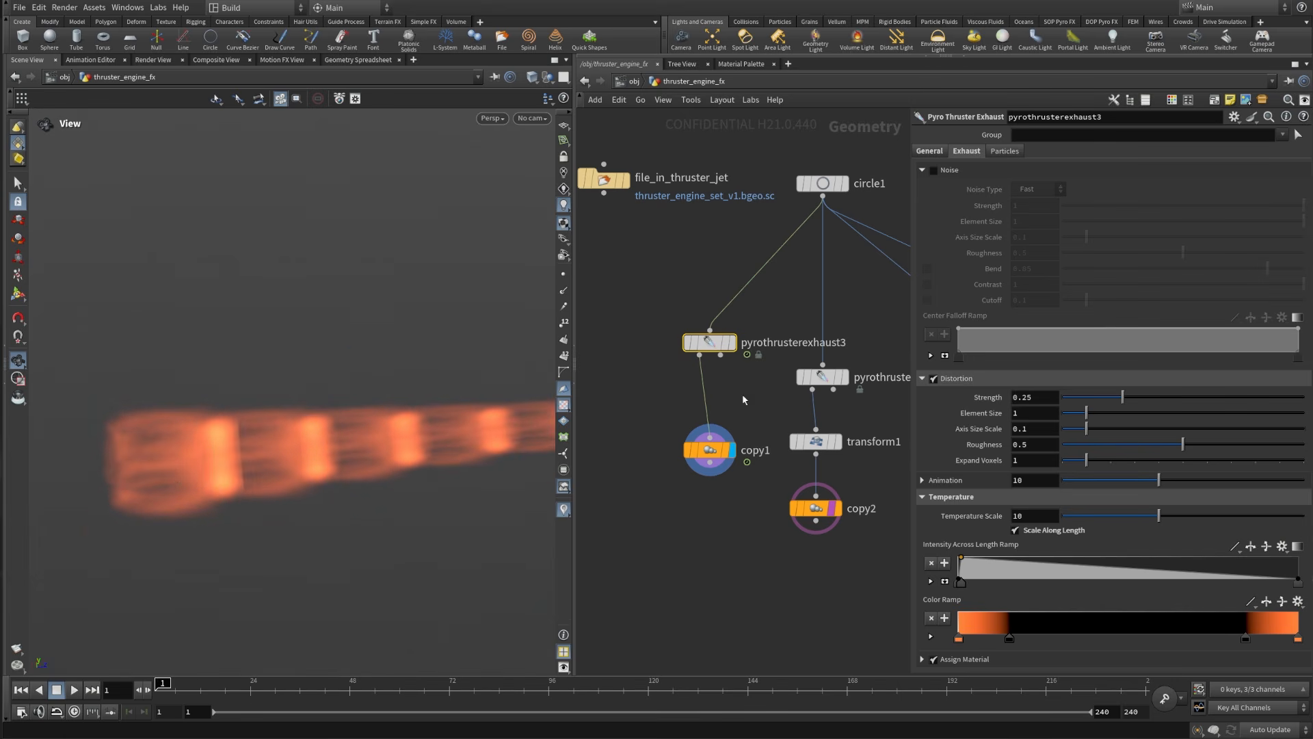
pyautogui.moveTo(1034, 397); pyautogui.dragTo(1022, 411)
pyautogui.write('1')
pyautogui.press('Return')
pyautogui.moveTo(225, 541); pyautogui.dragTo(384, 515)
# Step: Enable Distortion on pyrothrusterexhaust4 and set its Strength to 0.1
pyautogui.click(823, 377)
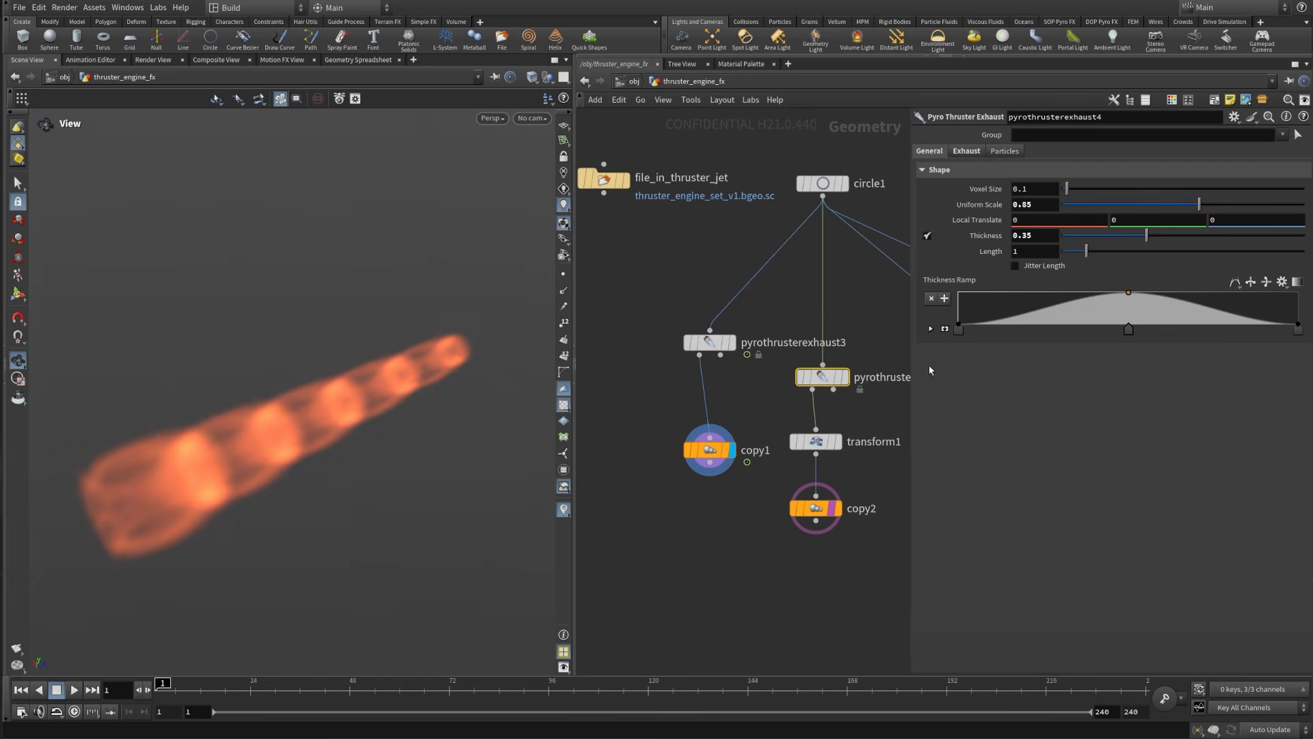
pyautogui.click(974, 154)
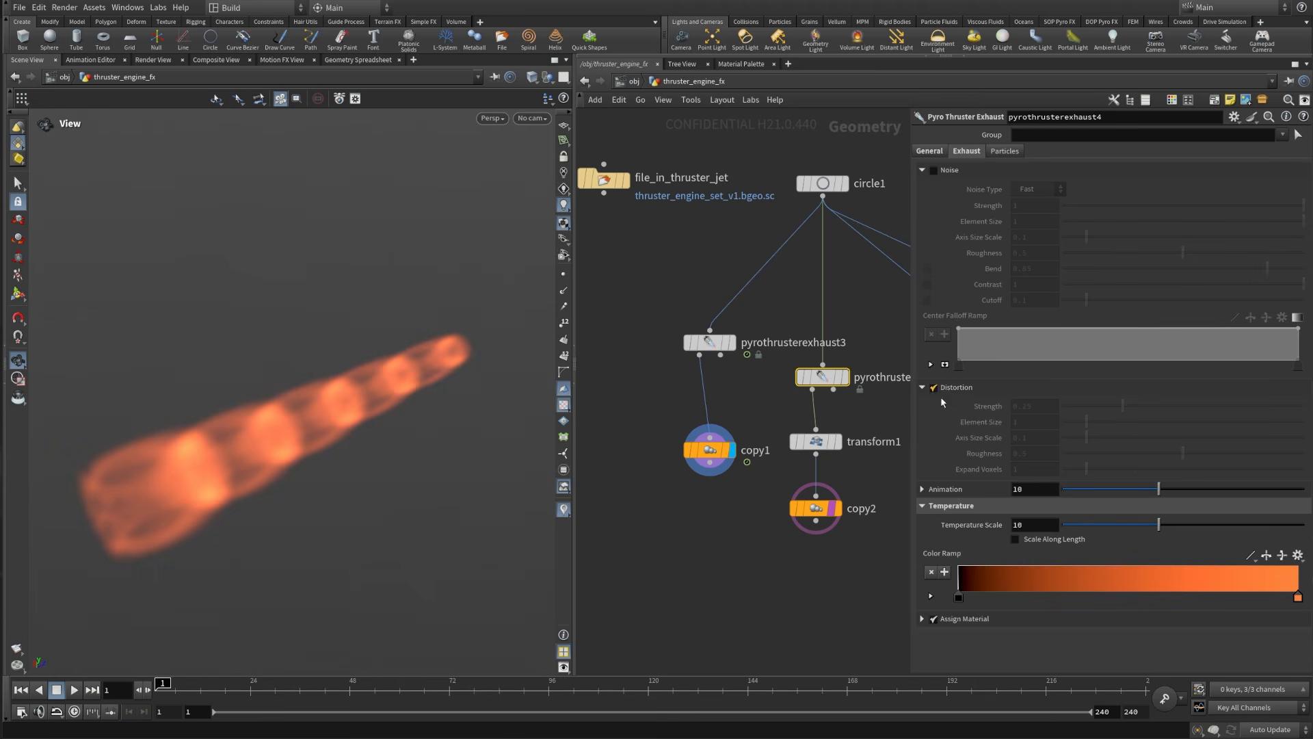
pyautogui.doubleClick(1028, 405)
pyautogui.write('1')
pyautogui.press('Return')
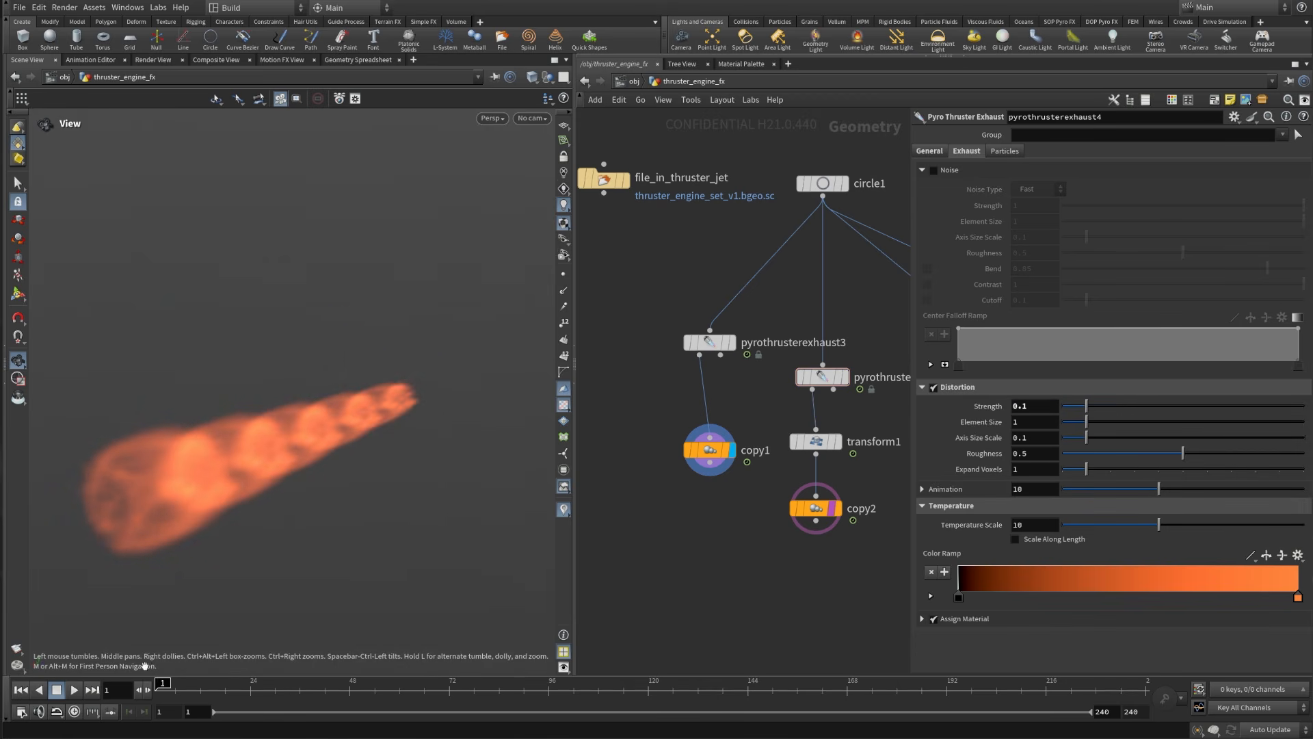
# Step: Play back the distorted flame, go to frame 31 and examine its shape from several angles
pyautogui.click(74, 689)
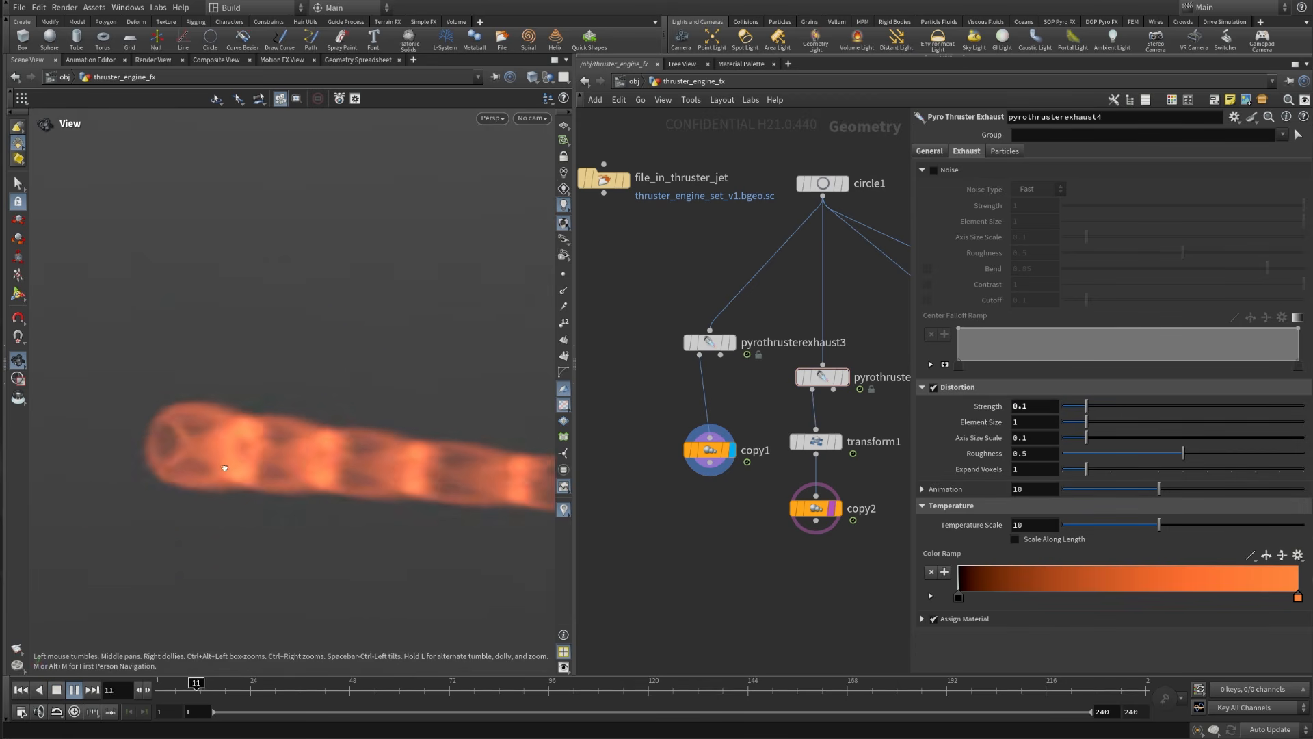
pyautogui.moveTo(387, 497); pyautogui.dragTo(340, 505)
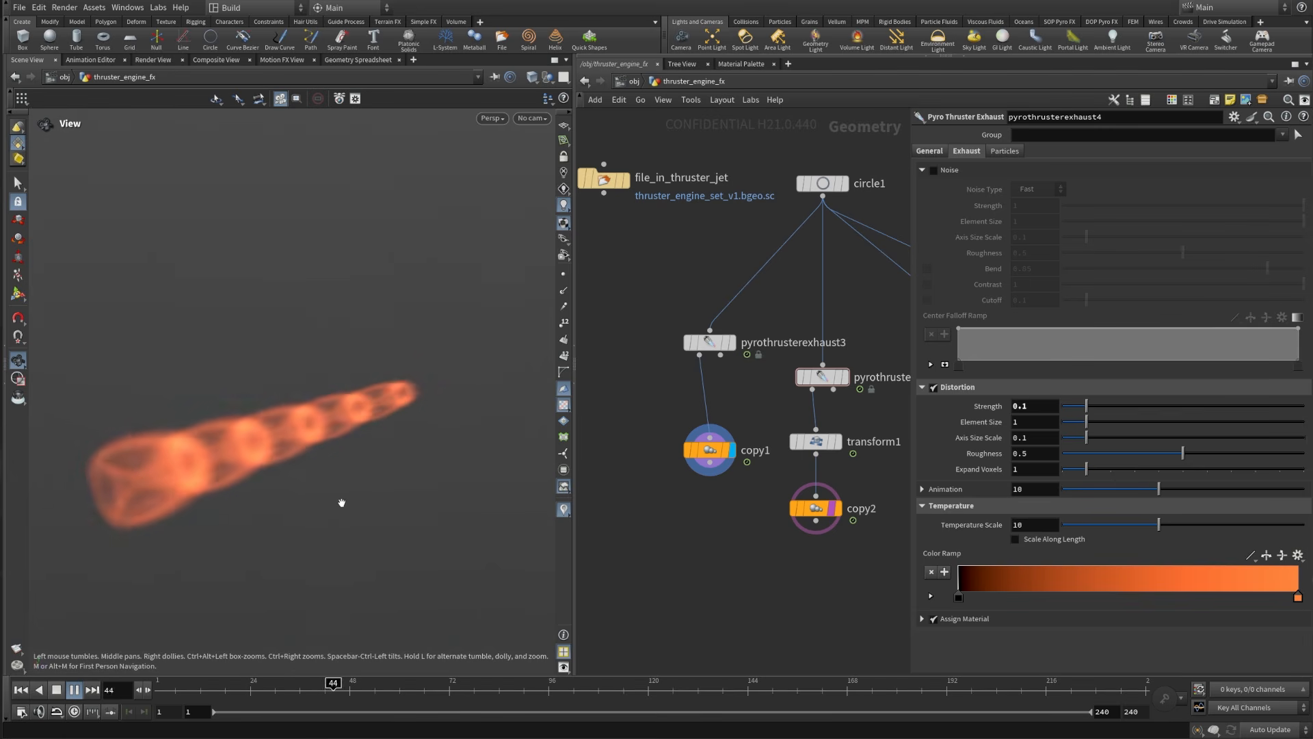
pyautogui.moveTo(290, 708)
pyautogui.mouseDown()
pyautogui.moveTo(163, 708)
pyautogui.moveTo(279, 708)
pyautogui.mouseUp()
pyautogui.moveTo(257, 474); pyautogui.dragTo(202, 555)
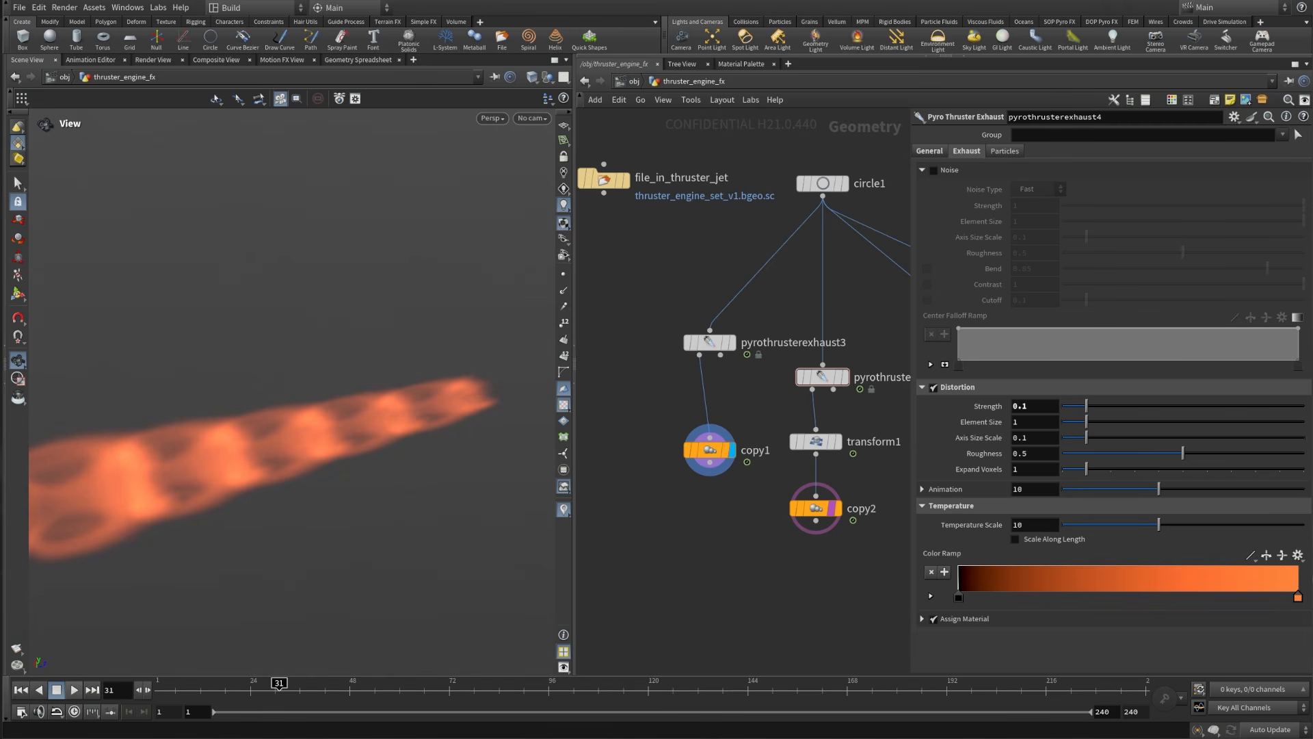
pyautogui.moveTo(384, 519); pyautogui.dragTo(410, 527)
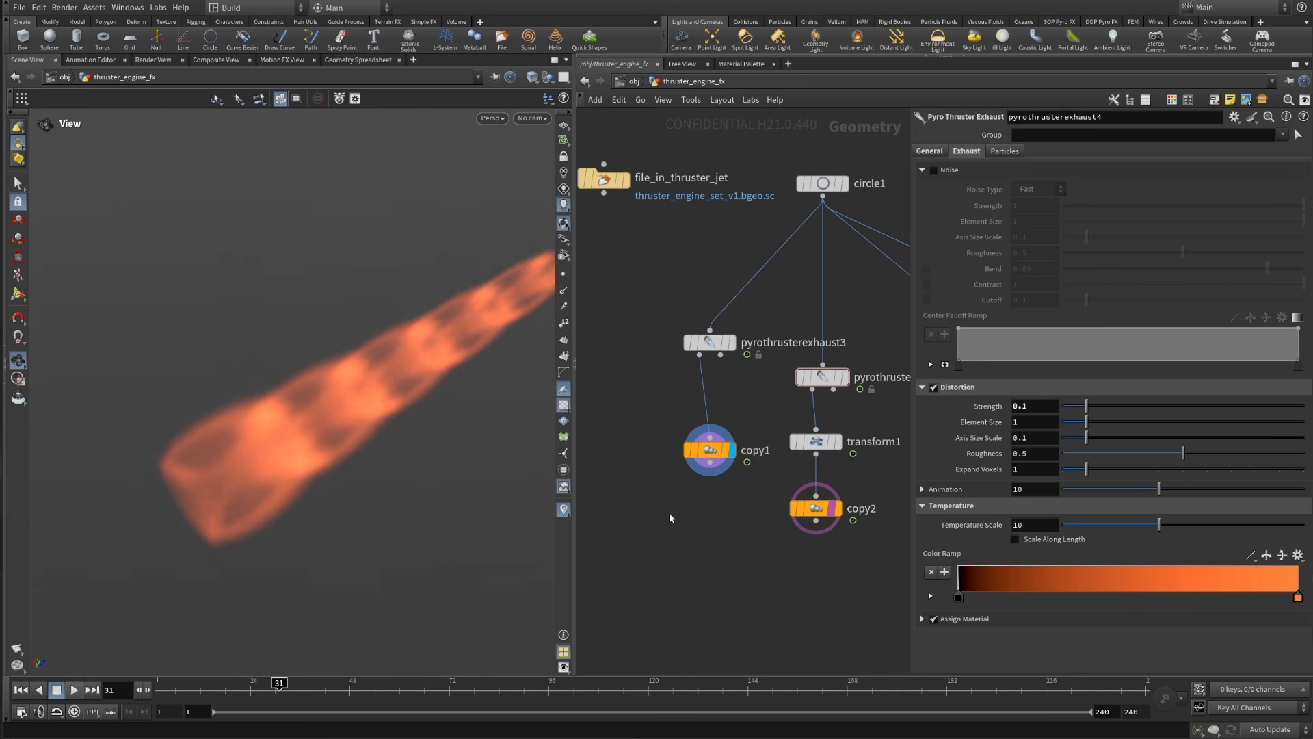
# Step: Move the pyrothrusterexhaust3 and pyrothrusterexhaust4 node chains farther down and to the left of circle1
pyautogui.moveTo(611, 498); pyautogui.dragTo(737, 284)
pyautogui.moveTo(708, 342); pyautogui.dragTo(669, 393)
pyautogui.moveTo(356, 479); pyautogui.dragTo(297, 472)
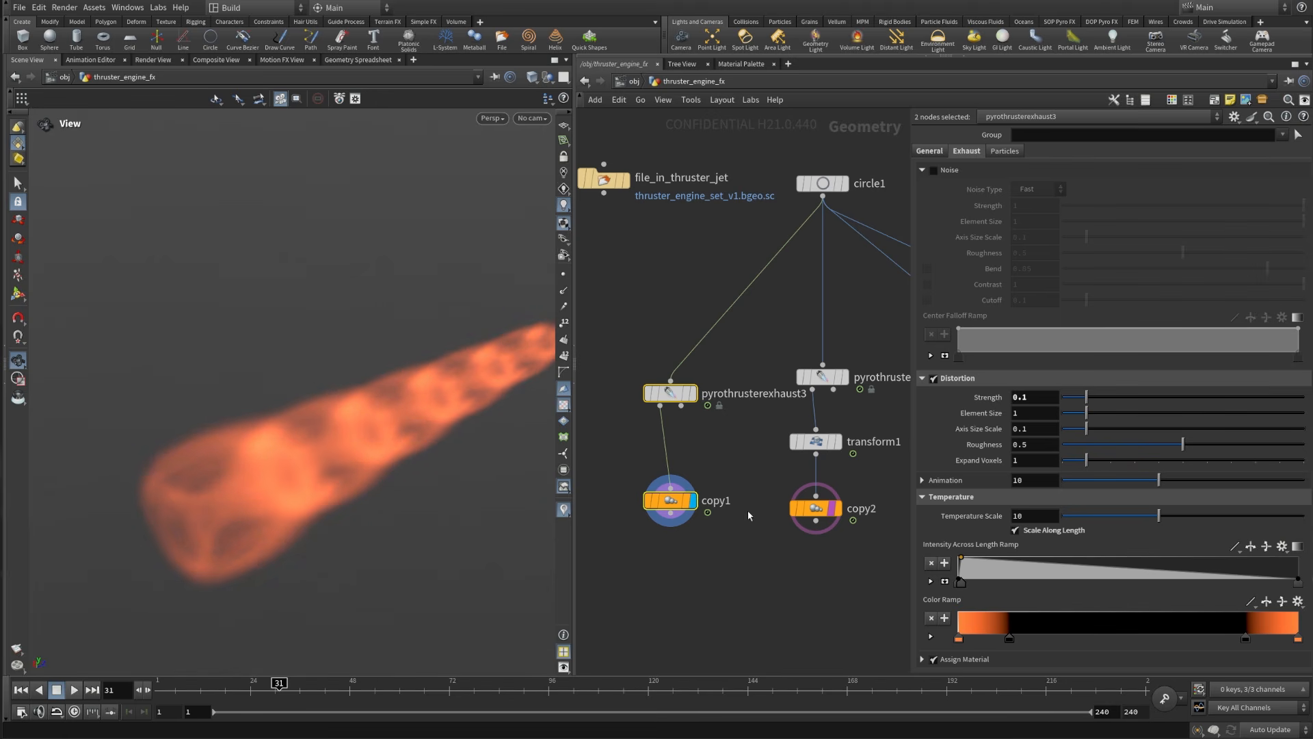
pyautogui.scroll(-2, 657, 546)
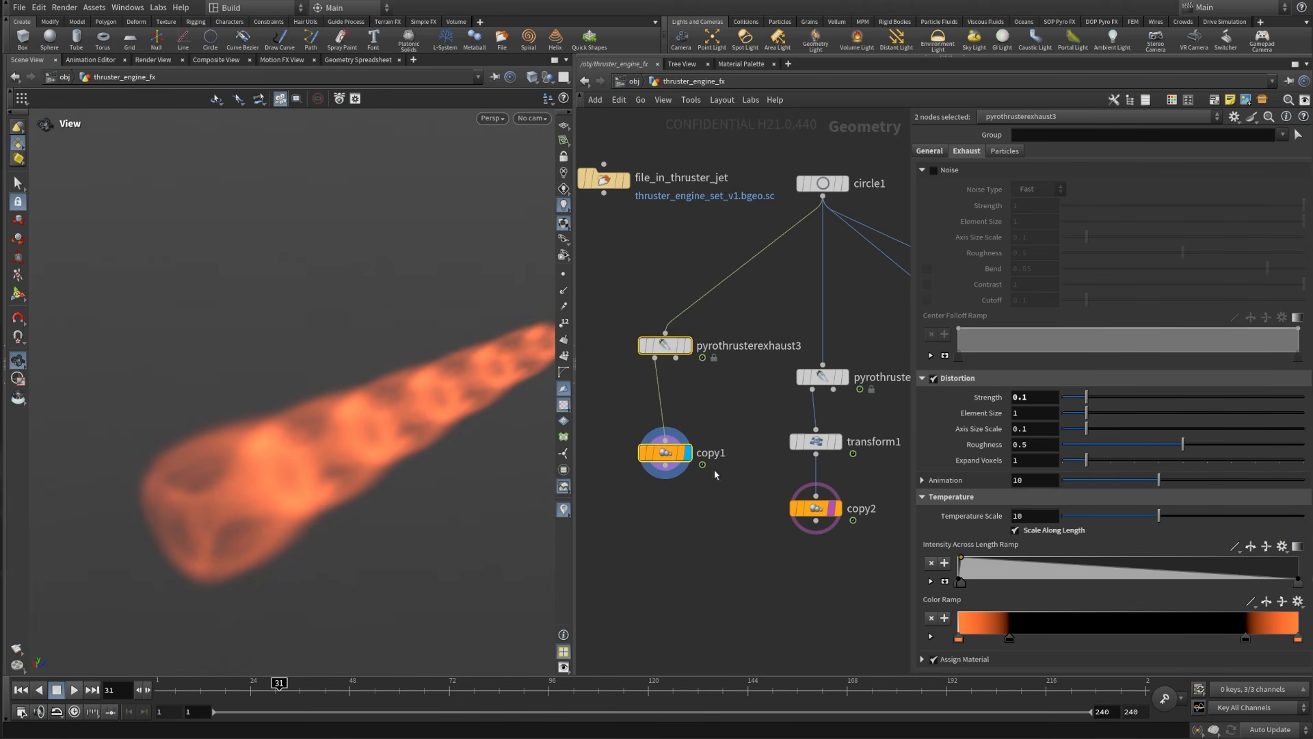
pyautogui.moveTo(656, 546); pyautogui.dragTo(852, 355)
pyautogui.moveTo(852, 356); pyautogui.dragTo(882, 256, button='middle')
pyautogui.moveTo(824, 312); pyautogui.dragTo(709, 453)
pyautogui.click(791, 464)
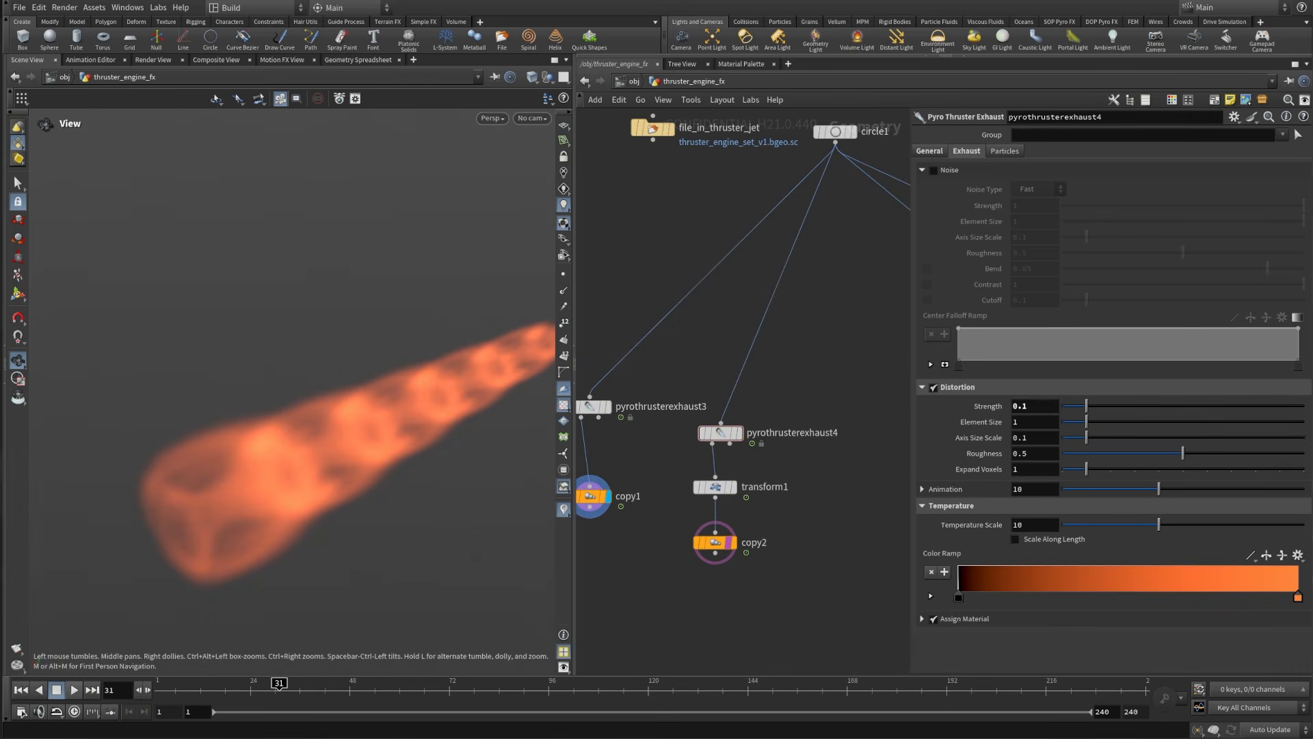
pyautogui.moveTo(838, 492); pyautogui.dragTo(777, 460, button='middle')
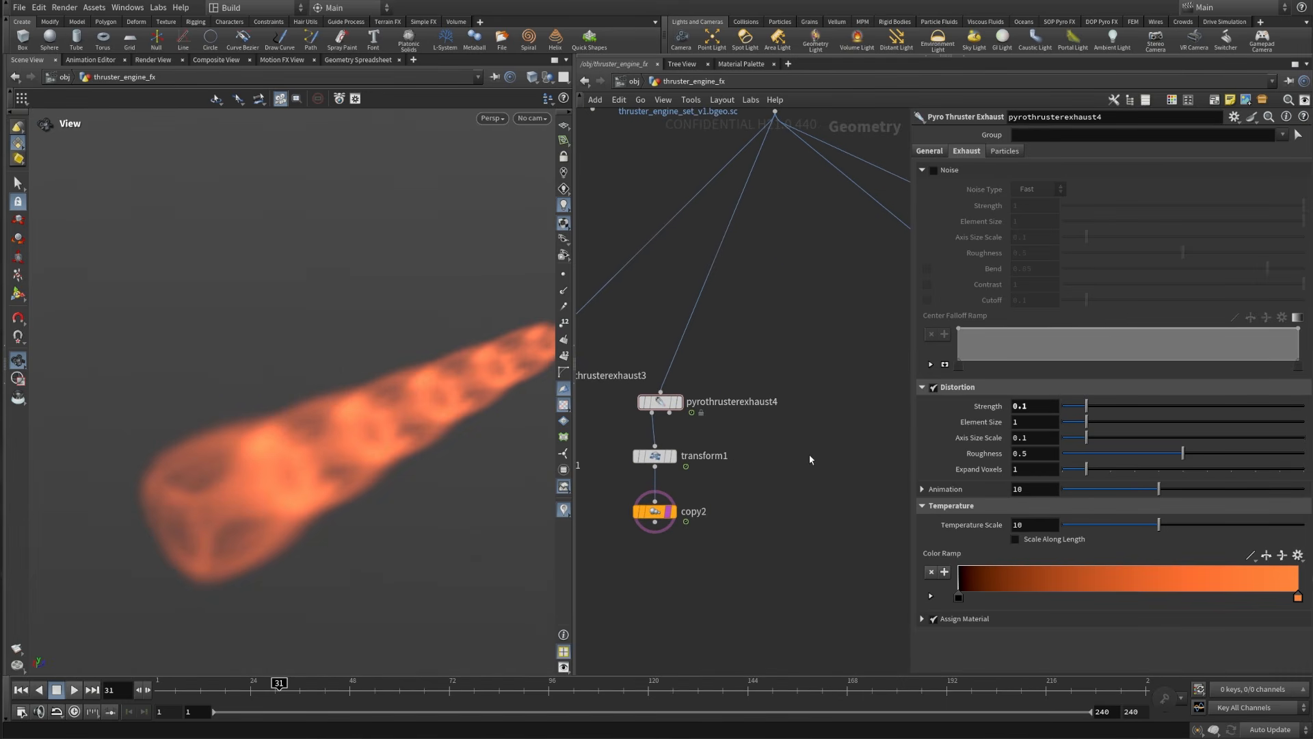
pyautogui.press('Tab')
pyautogui.write('pyros')
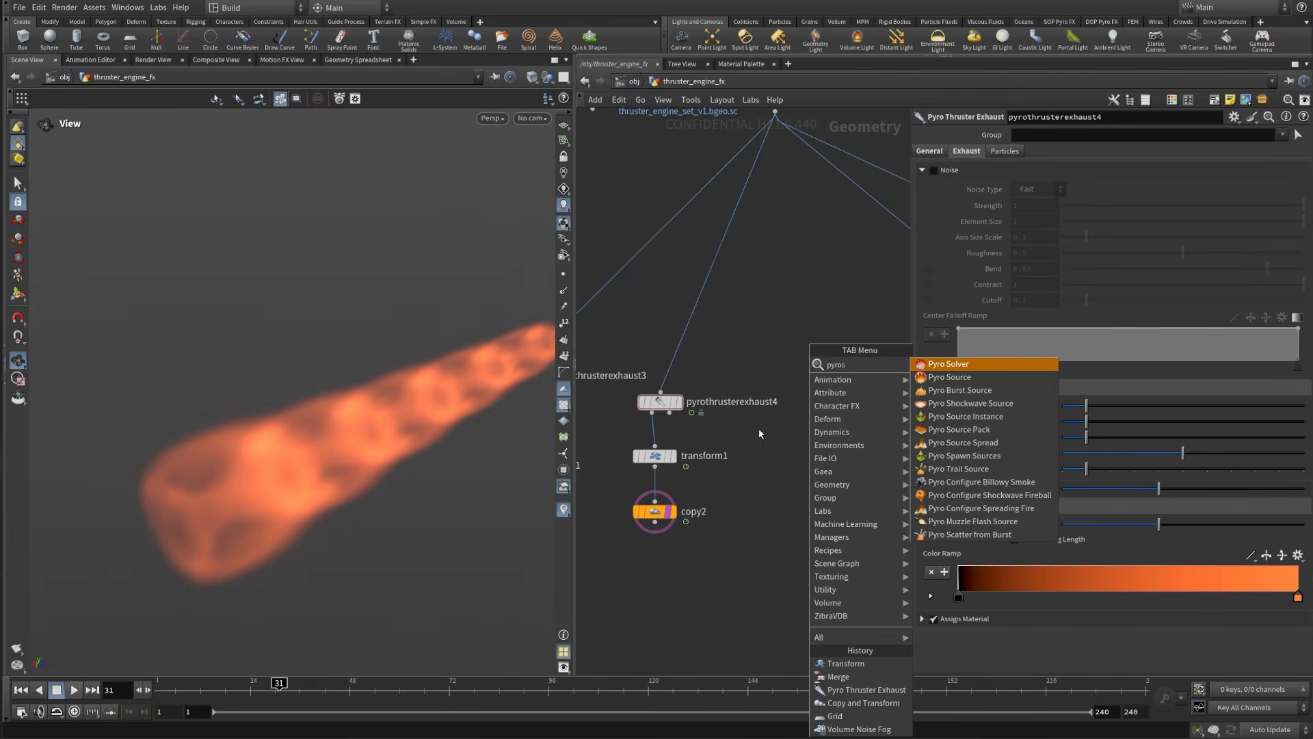
pyautogui.press('Escape')
pyautogui.press('Tab')
pyautogui.moveTo(764, 433)
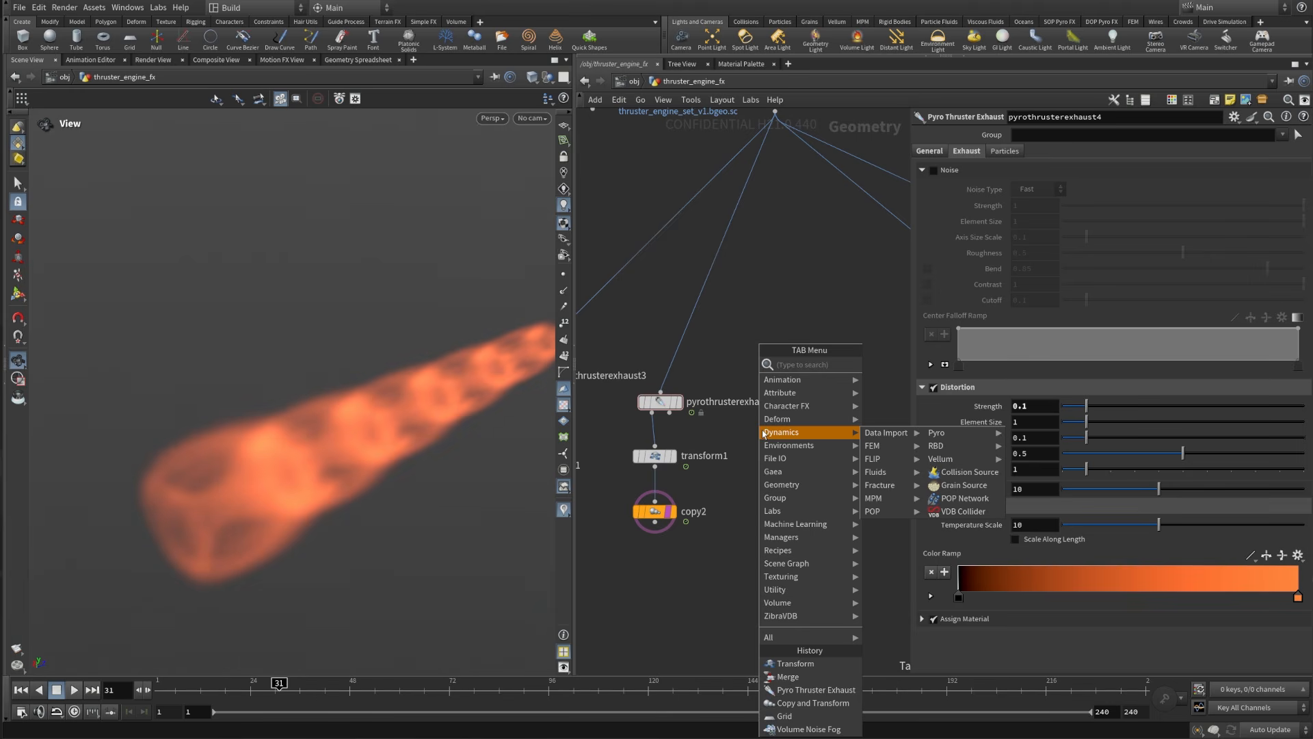
pyautogui.moveTo(513, 370); pyautogui.dragTo(246, 396)
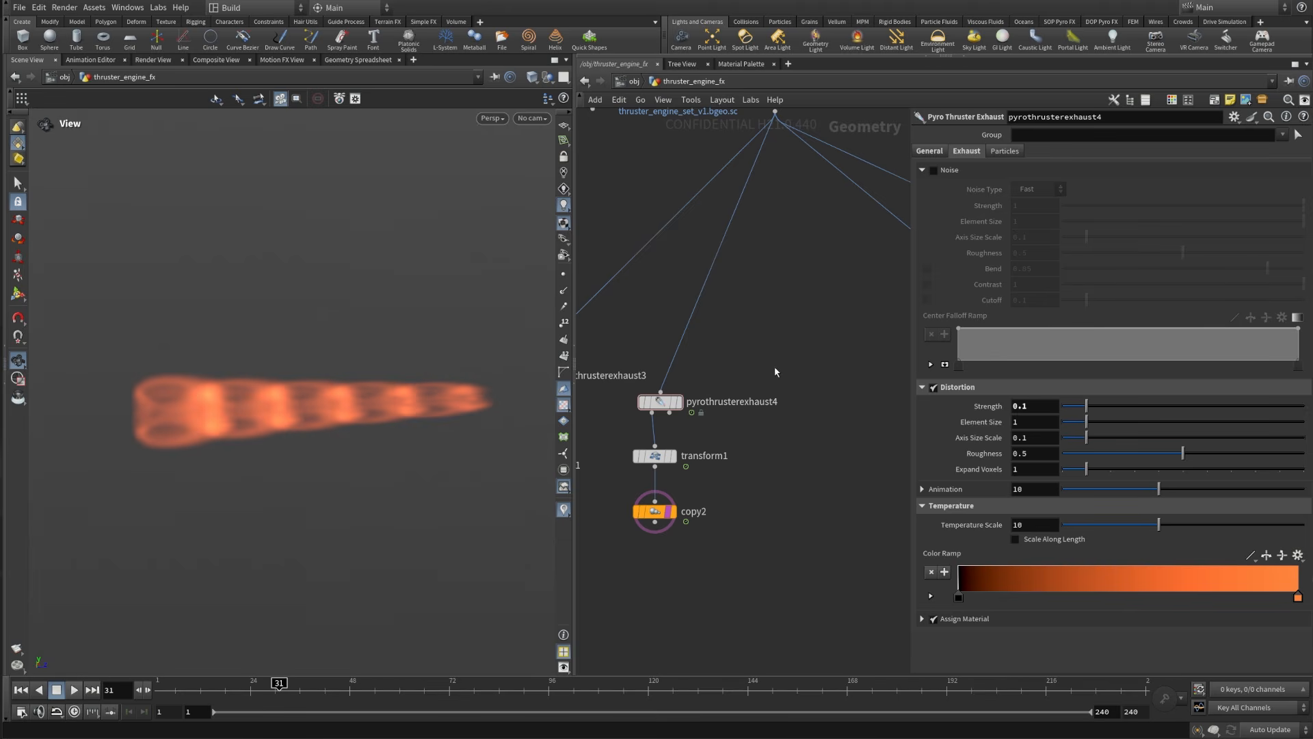
# Step: Add a displayed Pyro Thruster Exhaust node beside pyrothrusterexhaust4 and connect circle1 to its input
pyautogui.press('Tab')
pyautogui.write('pyr')
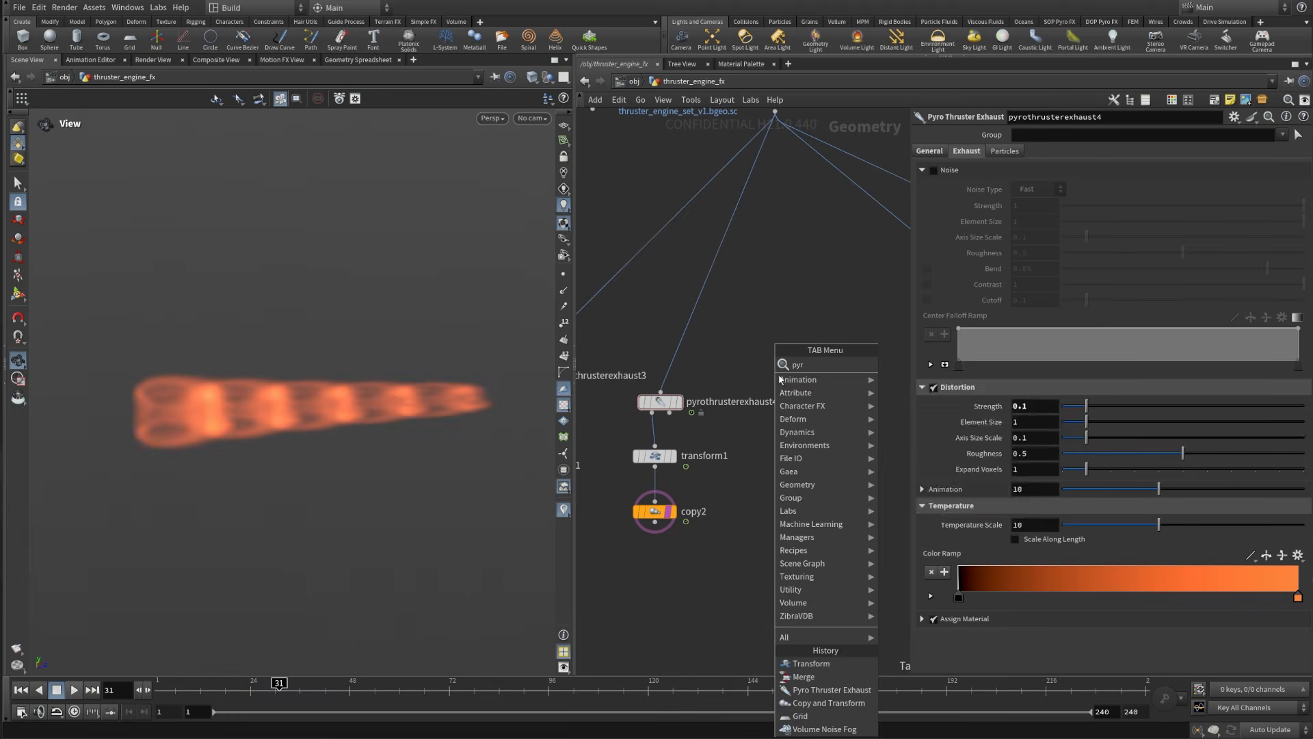
pyautogui.write('oex')
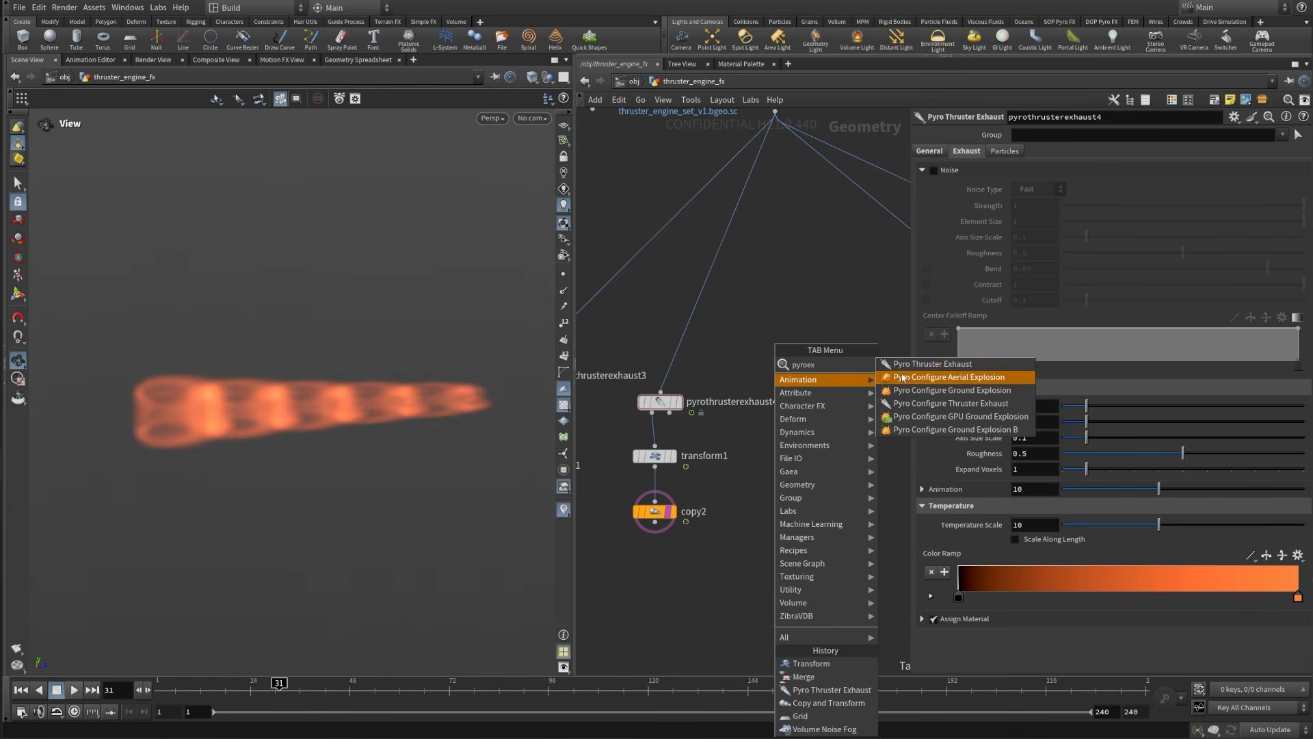
pyautogui.click(929, 364)
pyautogui.click(801, 385)
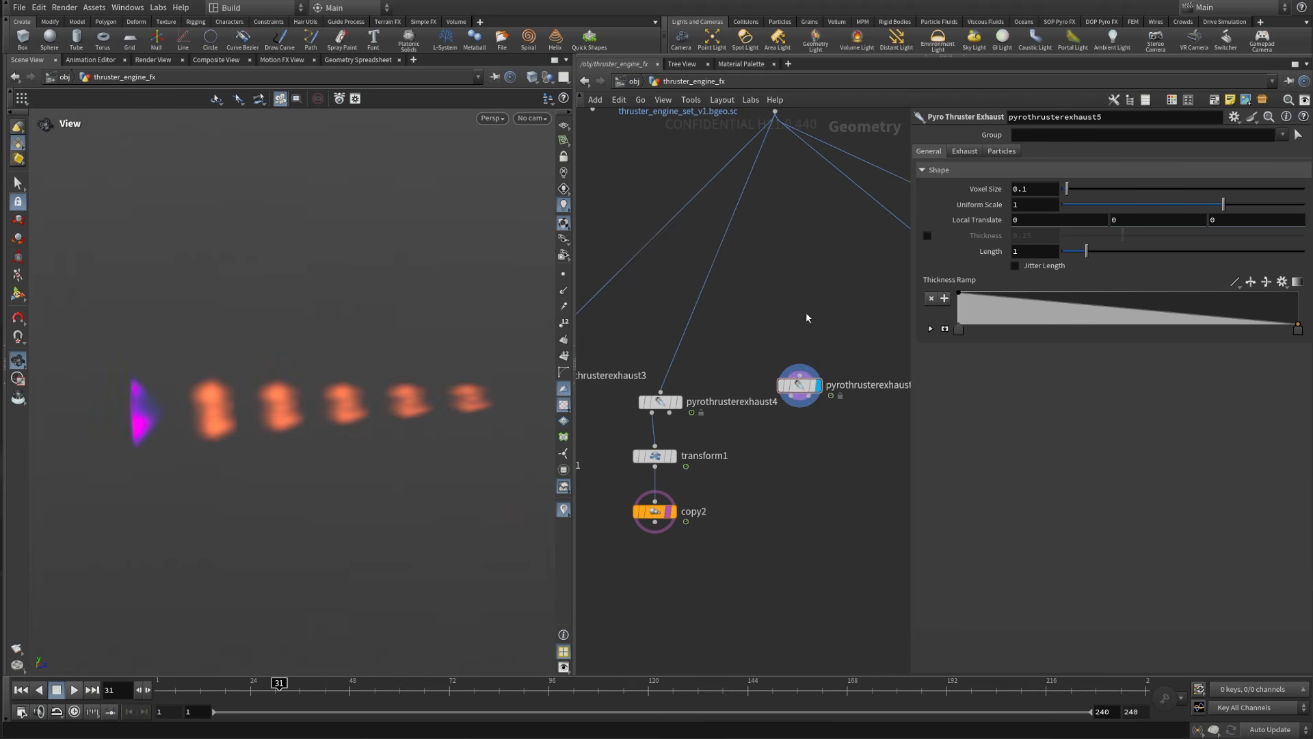
pyautogui.click(814, 387)
pyautogui.moveTo(796, 135); pyautogui.dragTo(764, 187, button='middle')
pyautogui.moveTo(745, 162); pyautogui.dragTo(768, 417)
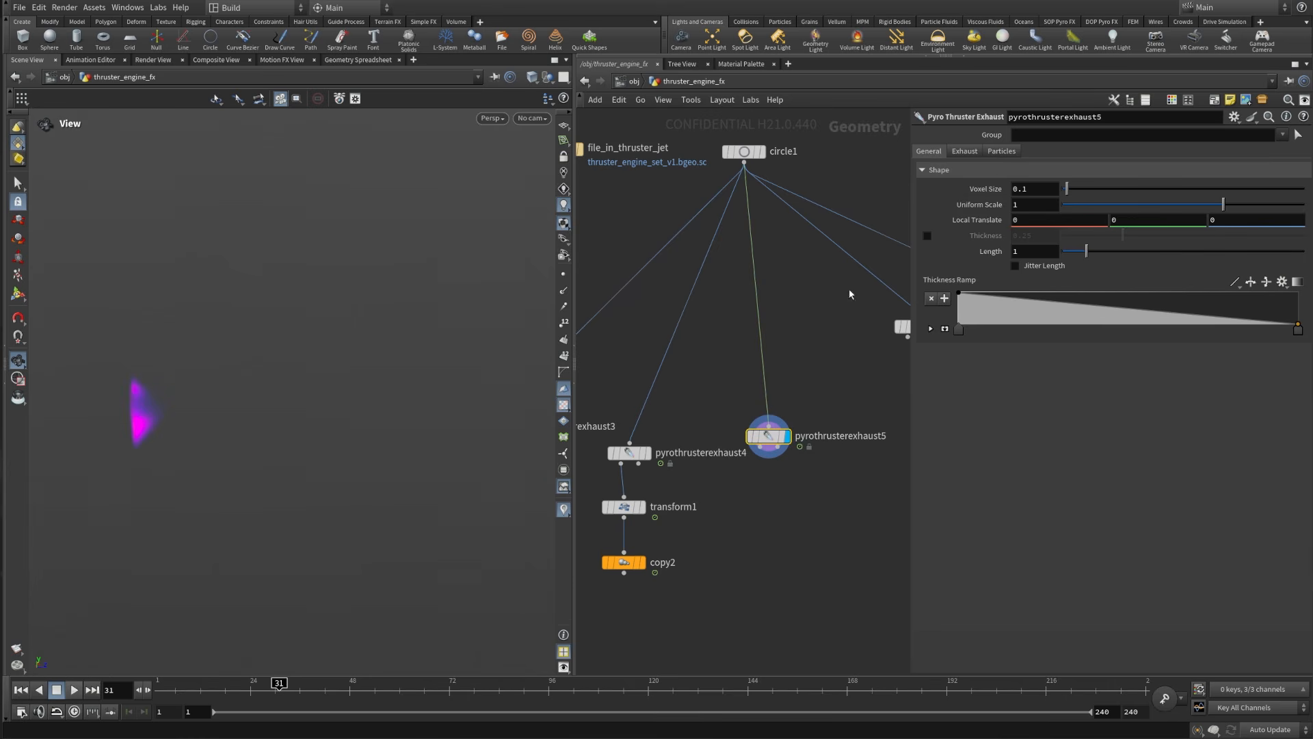
# Step: Set the Length of pyrothrusterexhaust5 to 15
pyautogui.moveTo(162, 454); pyautogui.dragTo(213, 473)
pyautogui.click(1037, 251)
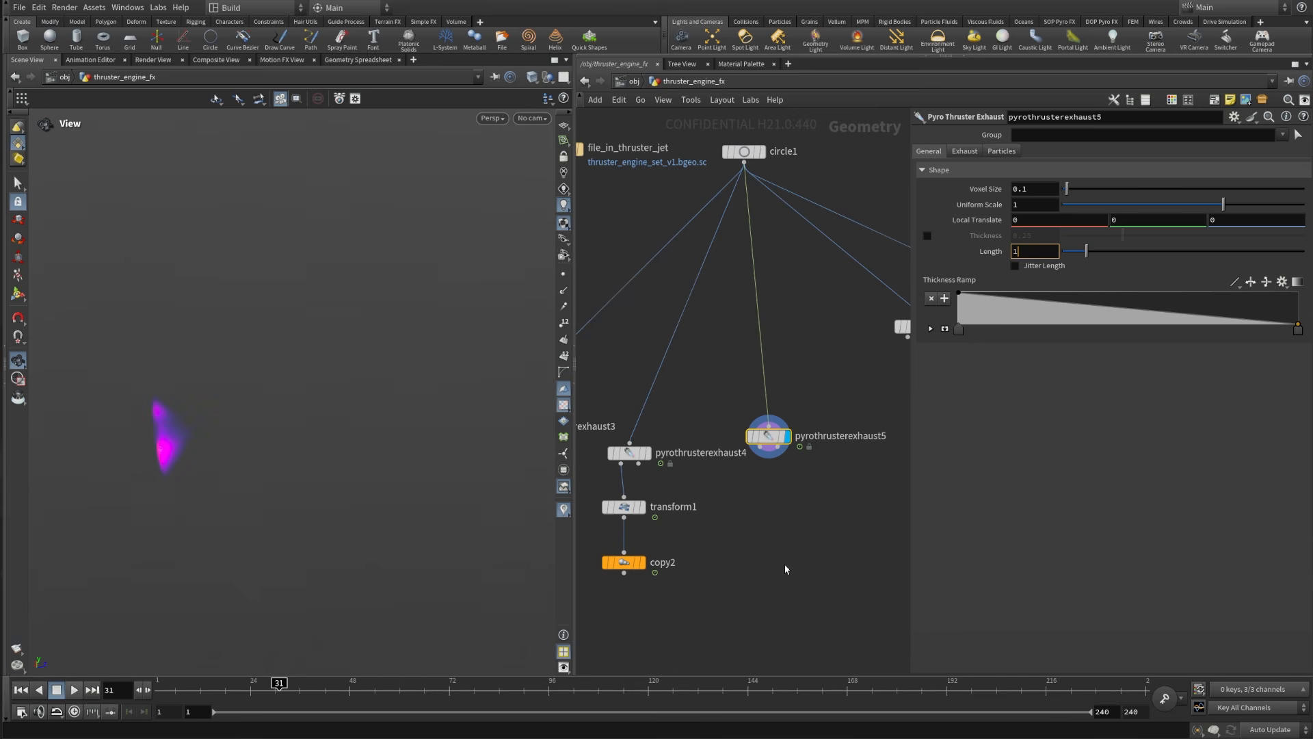
pyautogui.press('Return')
pyautogui.moveTo(404, 448); pyautogui.dragTo(367, 463)
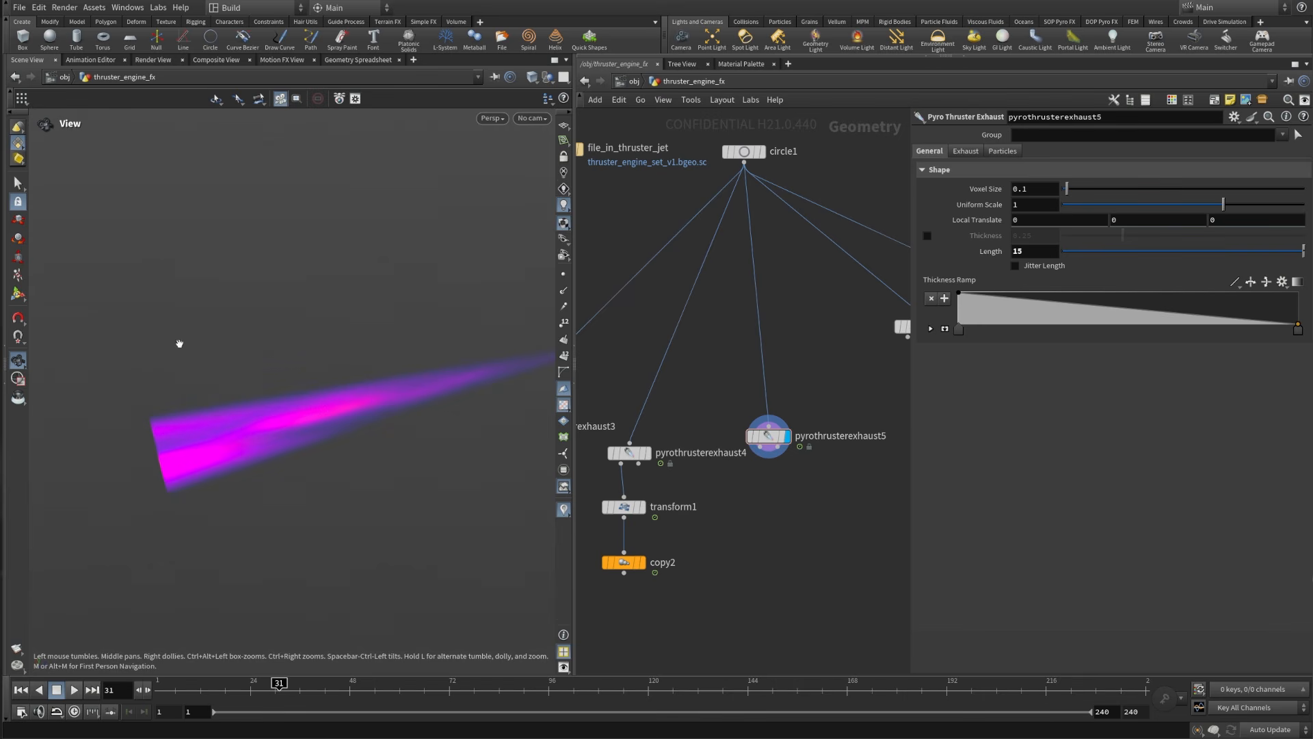
# Step: Make the Thickness Ramp a B-Spline and add two points, at about 0.56 with value 1 and nearer the end with value about 0.63
pyautogui.click(1237, 283)
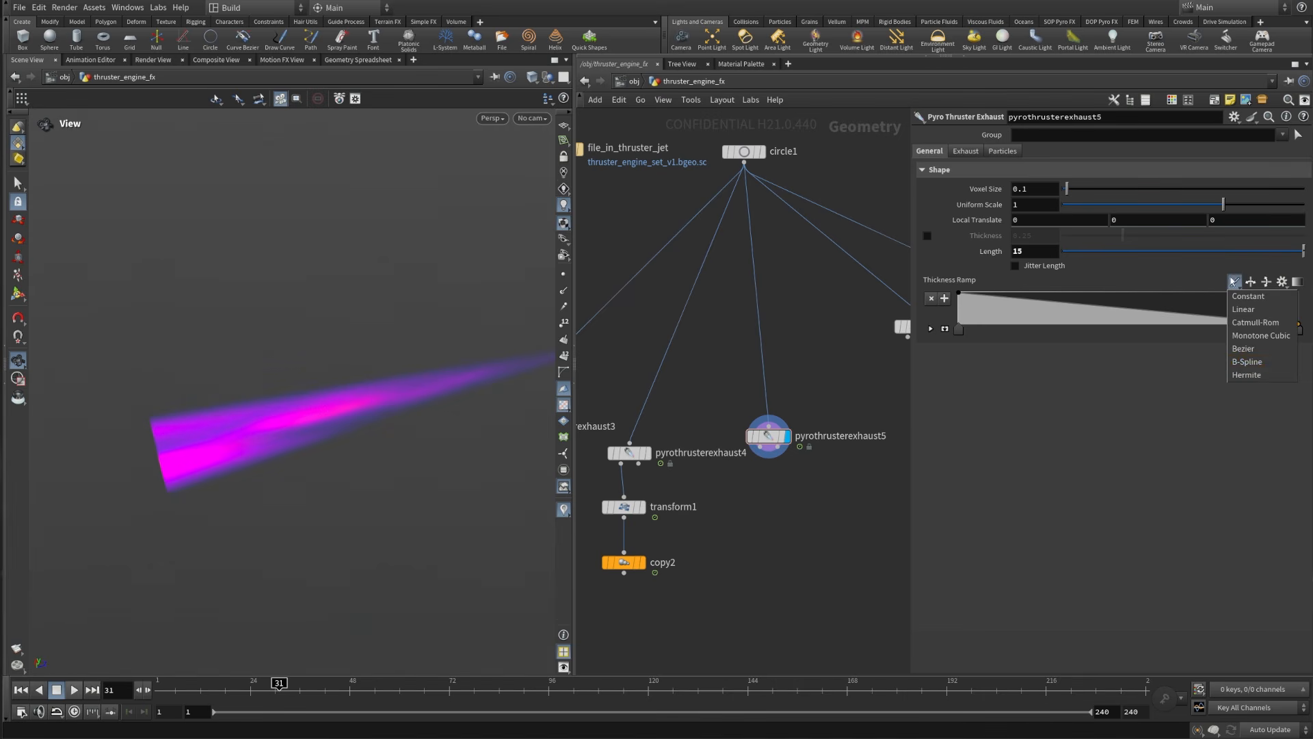
pyautogui.click(1262, 361)
pyautogui.moveTo(1070, 305); pyautogui.dragTo(1151, 279)
pyautogui.moveTo(1249, 312); pyautogui.dragTo(1251, 309)
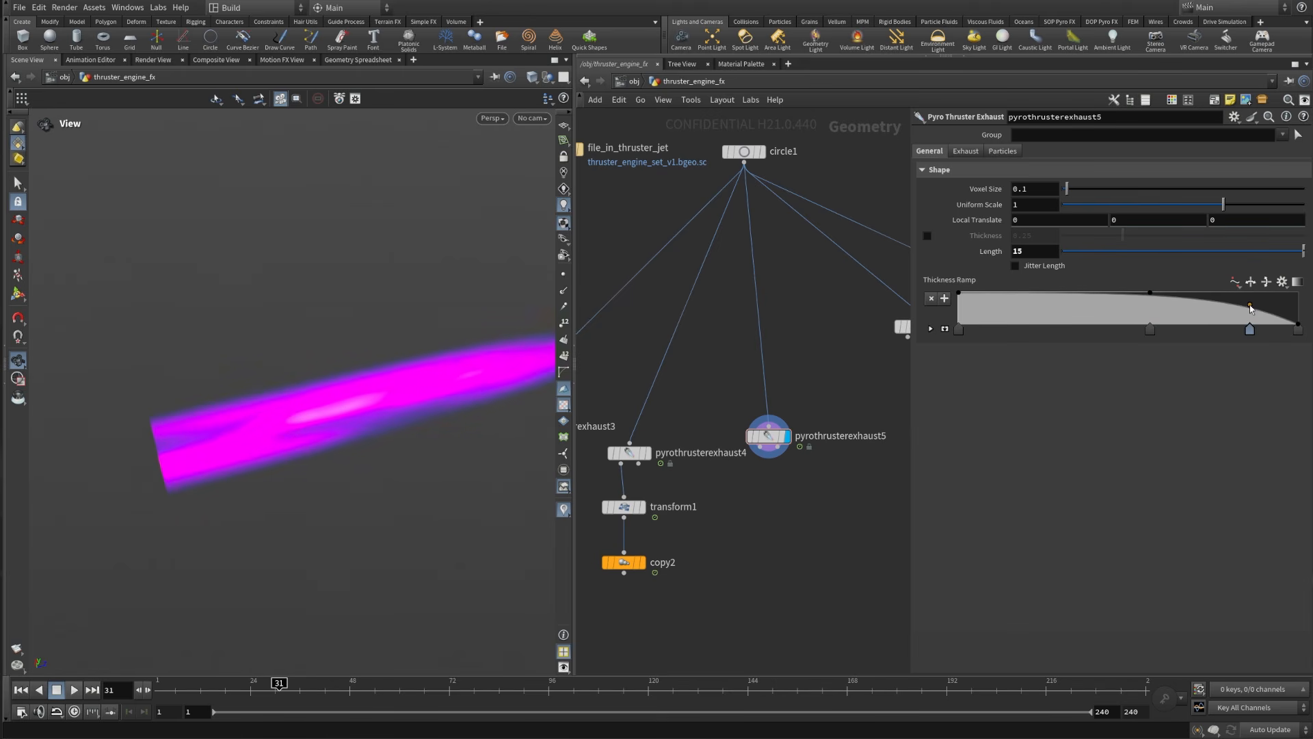
pyautogui.moveTo(478, 486); pyautogui.dragTo(275, 419)
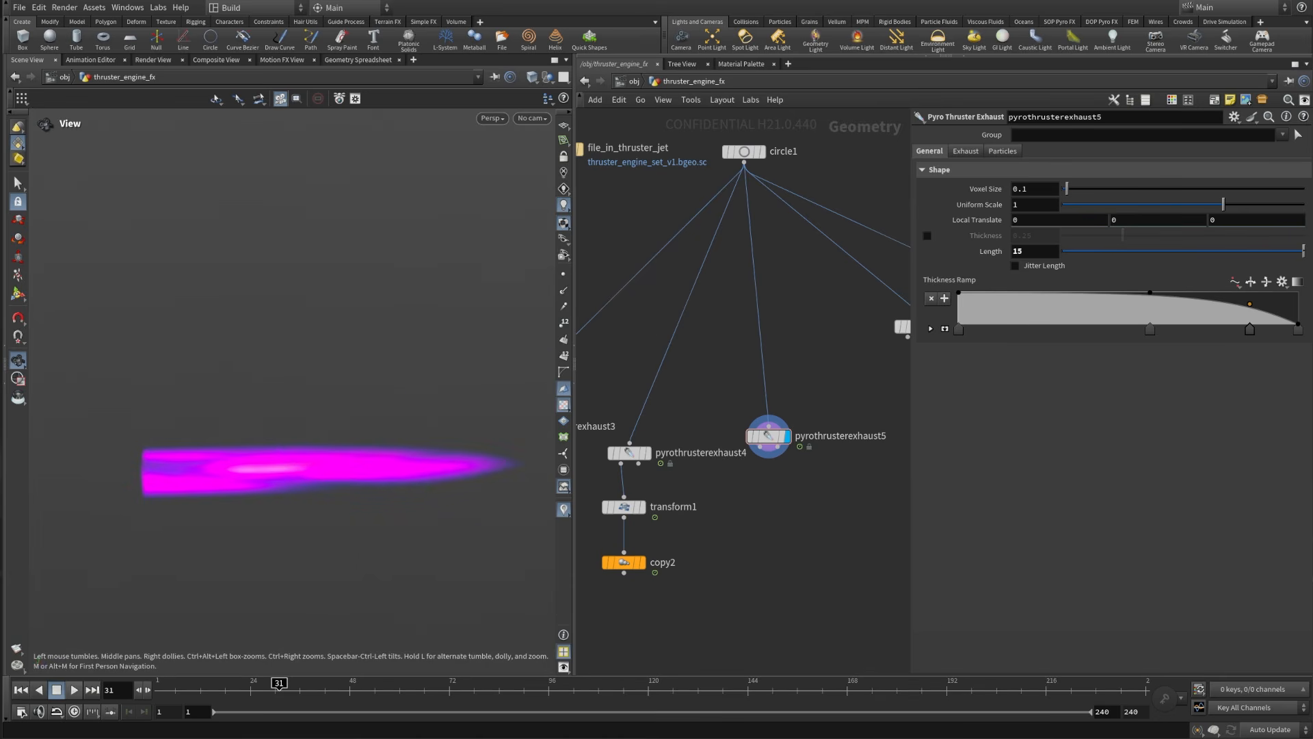
# Step: Set the Thickness Ramp positions of point 3 to 0.825 and point 2 to 0.525
pyautogui.click(930, 329)
pyautogui.moveTo(1066, 363); pyautogui.dragTo(1037, 362)
pyautogui.write('25')
pyautogui.press('Return')
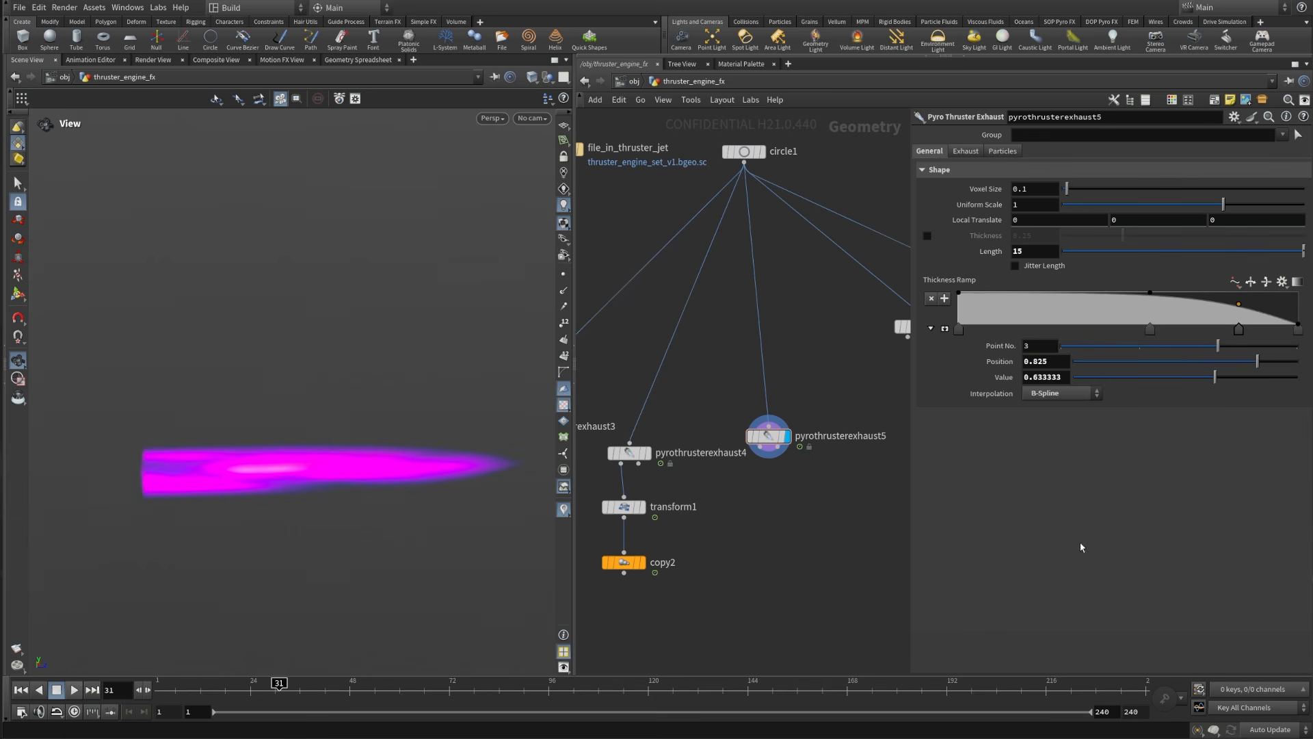
pyautogui.click(1149, 331)
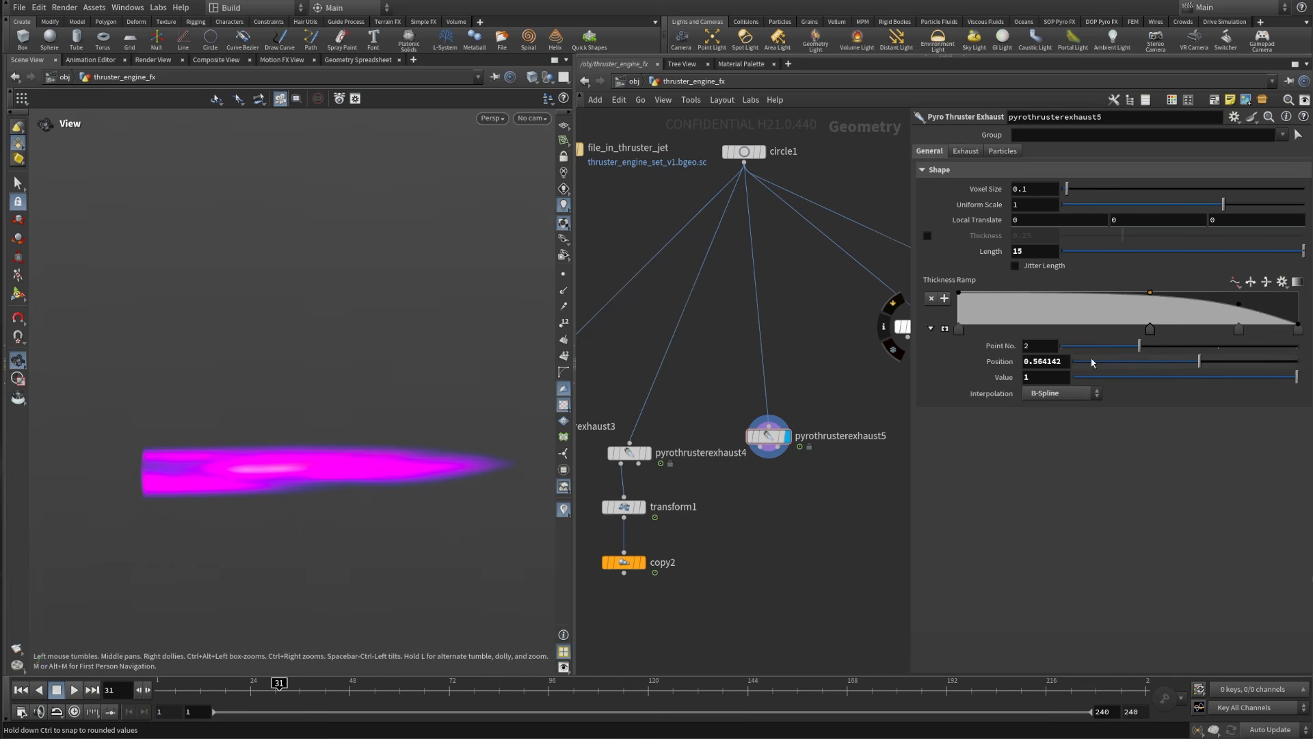
pyautogui.moveTo(1067, 363); pyautogui.dragTo(1035, 364)
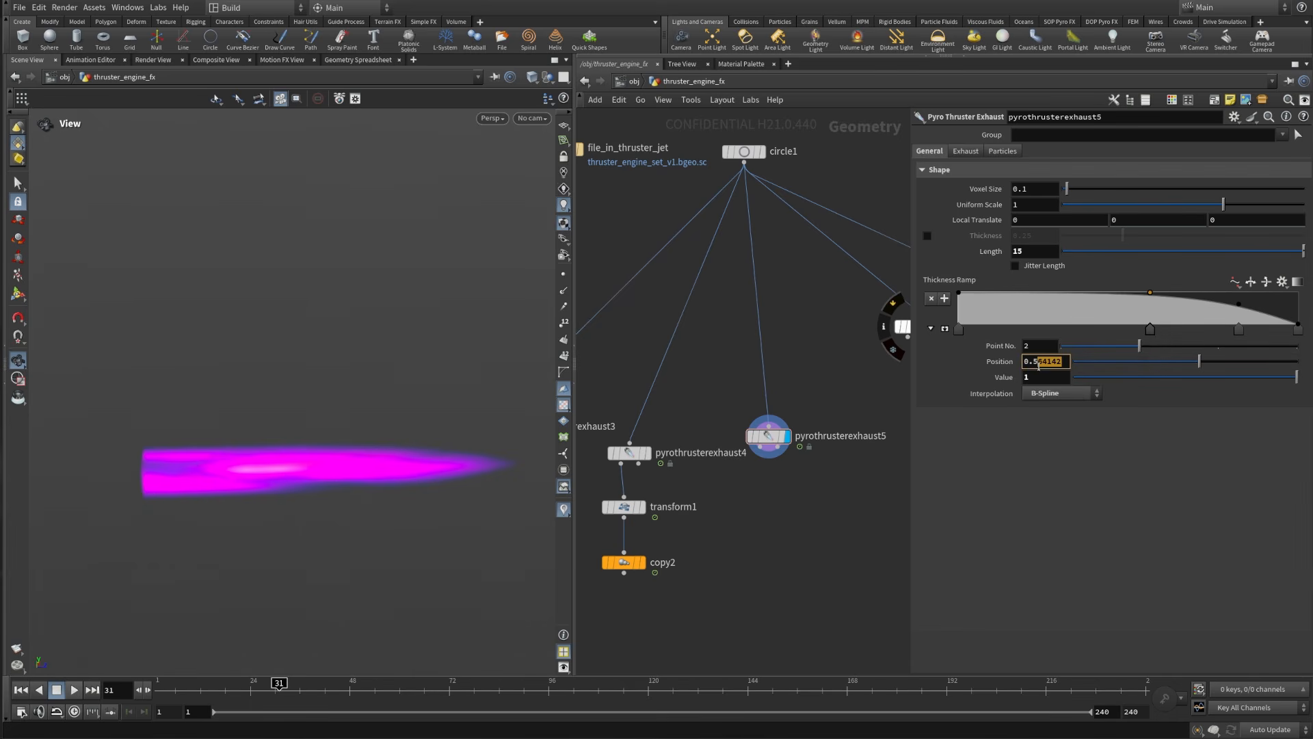
pyautogui.write('25')
pyautogui.press('Return')
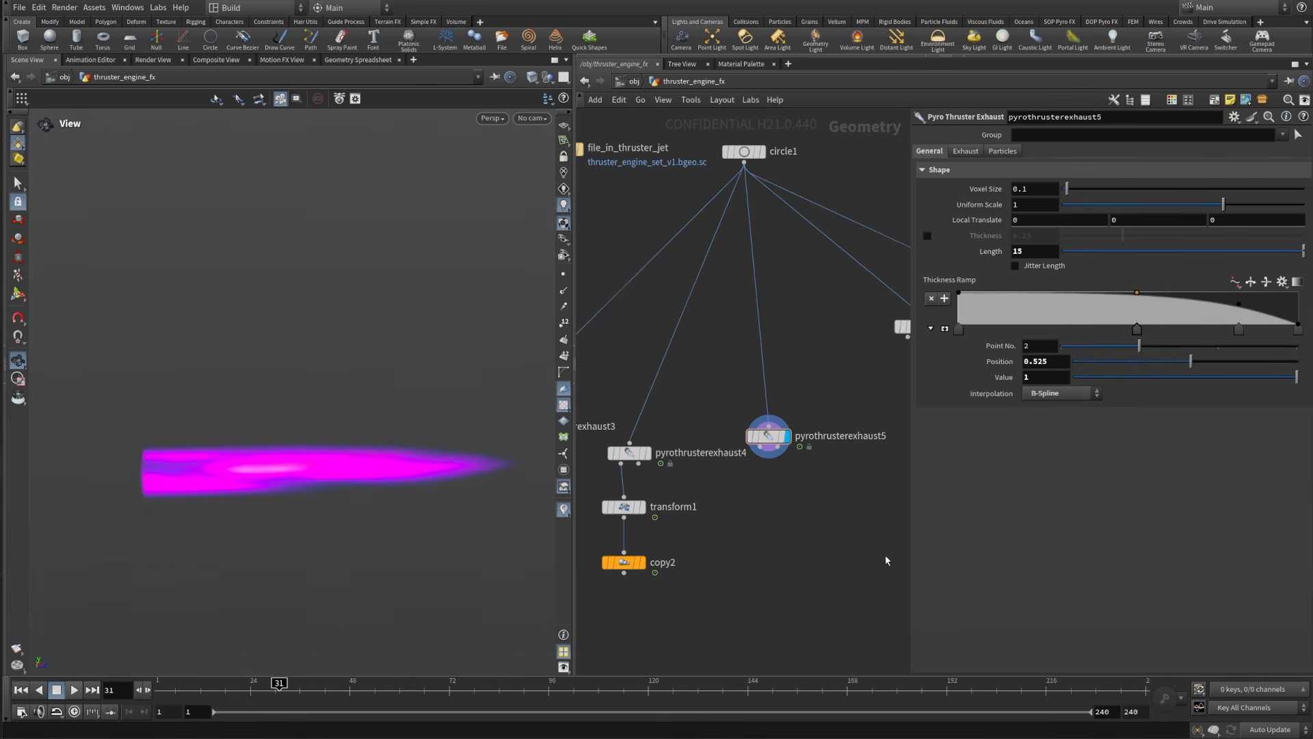
# Step: Enable Thickness on pyrothrusterexhaust5 and set it to 0.75
pyautogui.click(927, 236)
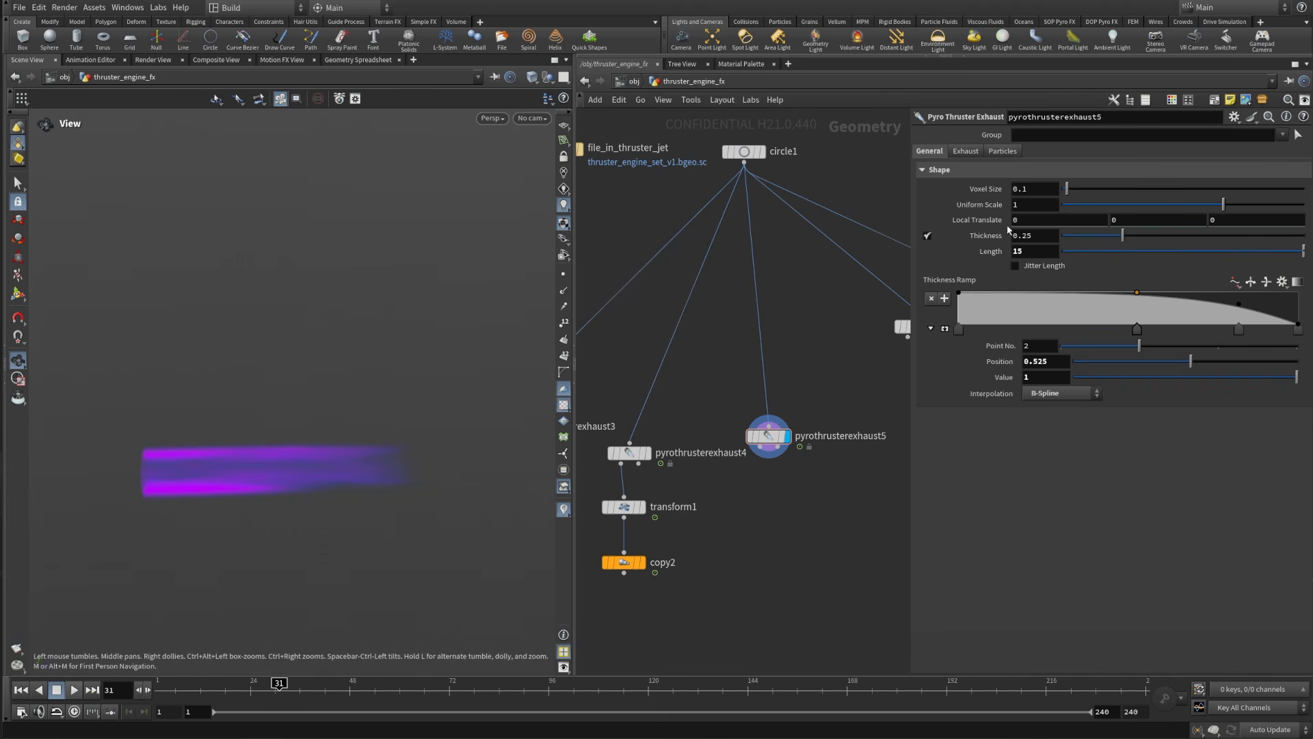
pyautogui.hotkey('shift', 'Tab')
pyautogui.write('75')
pyautogui.press('Return')
pyautogui.moveTo(299, 499)
pyautogui.mouseDown()
pyautogui.moveTo(417, 461)
pyautogui.moveTo(427, 475)
pyautogui.moveTo(331, 522)
pyautogui.moveTo(290, 522)
pyautogui.moveTo(314, 504)
pyautogui.mouseUp()
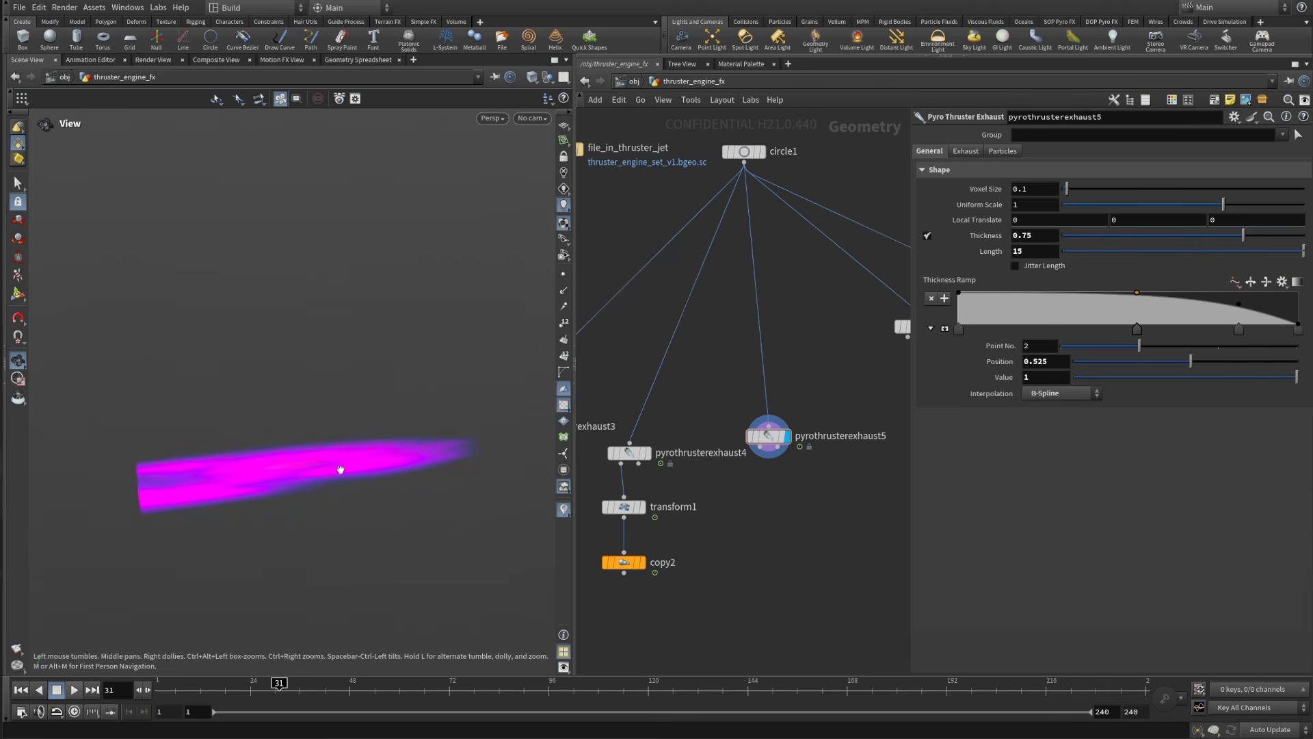
pyautogui.moveTo(455, 498); pyautogui.dragTo(458, 470)
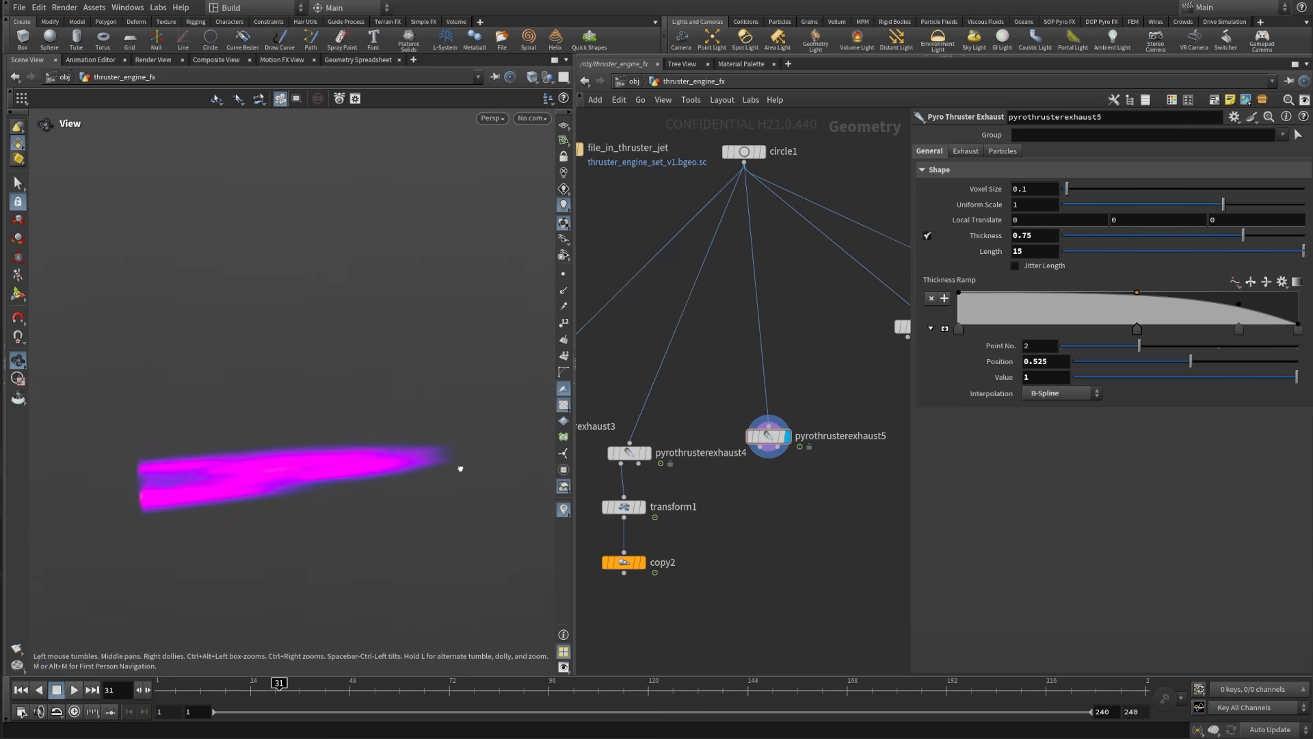
# Step: Set the Uniform Scale of pyrothrusterexhaust5 to 1.15
pyautogui.click(1033, 202)
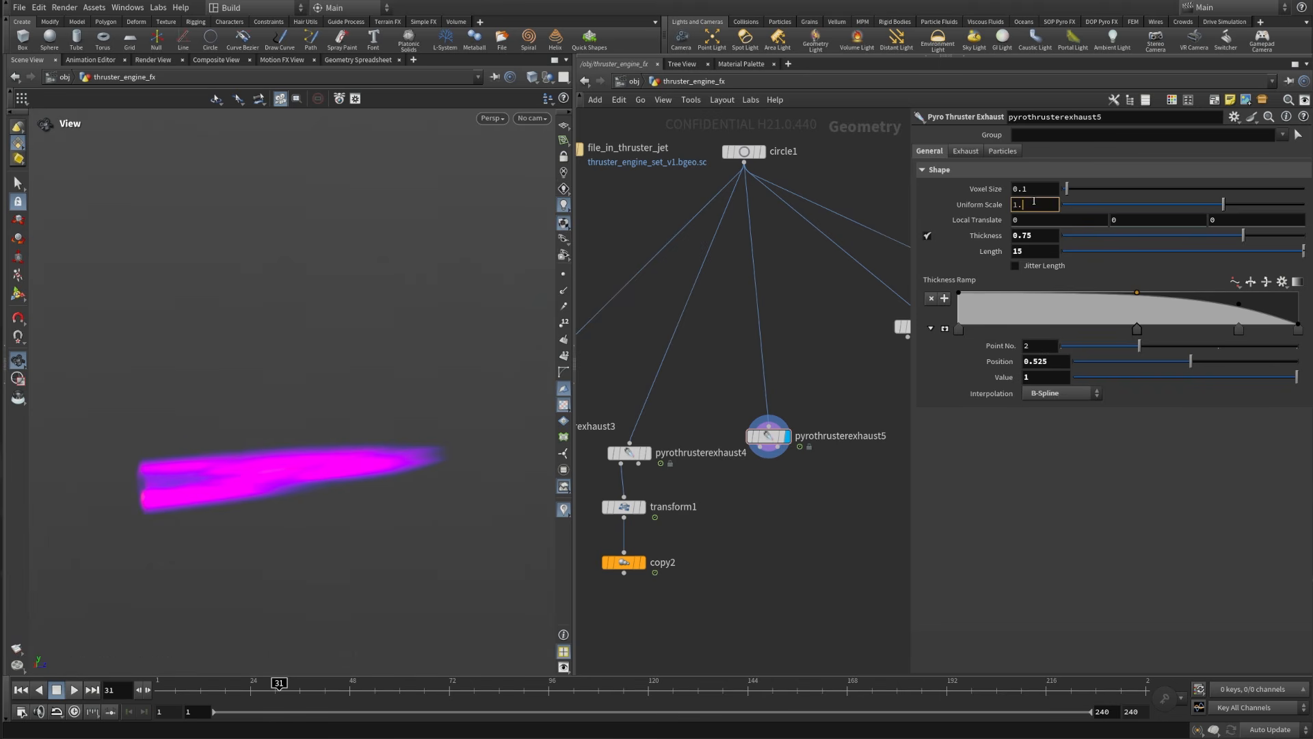
pyautogui.press('Return')
pyautogui.moveTo(290, 479); pyautogui.dragTo(267, 492)
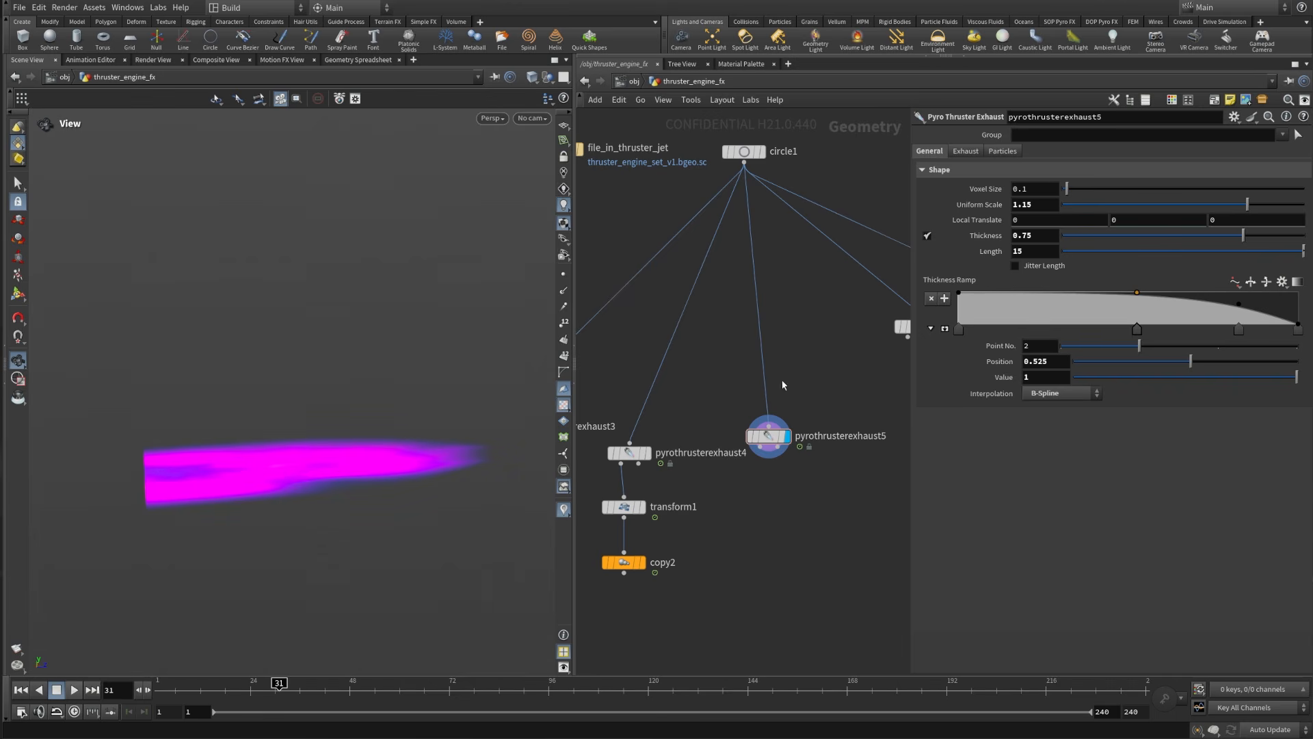
# Step: Set the exhaust Noise Element Size of pyrothrusterexhaust5 to 0.15 and enable its Bend at 0.75
pyautogui.click(963, 150)
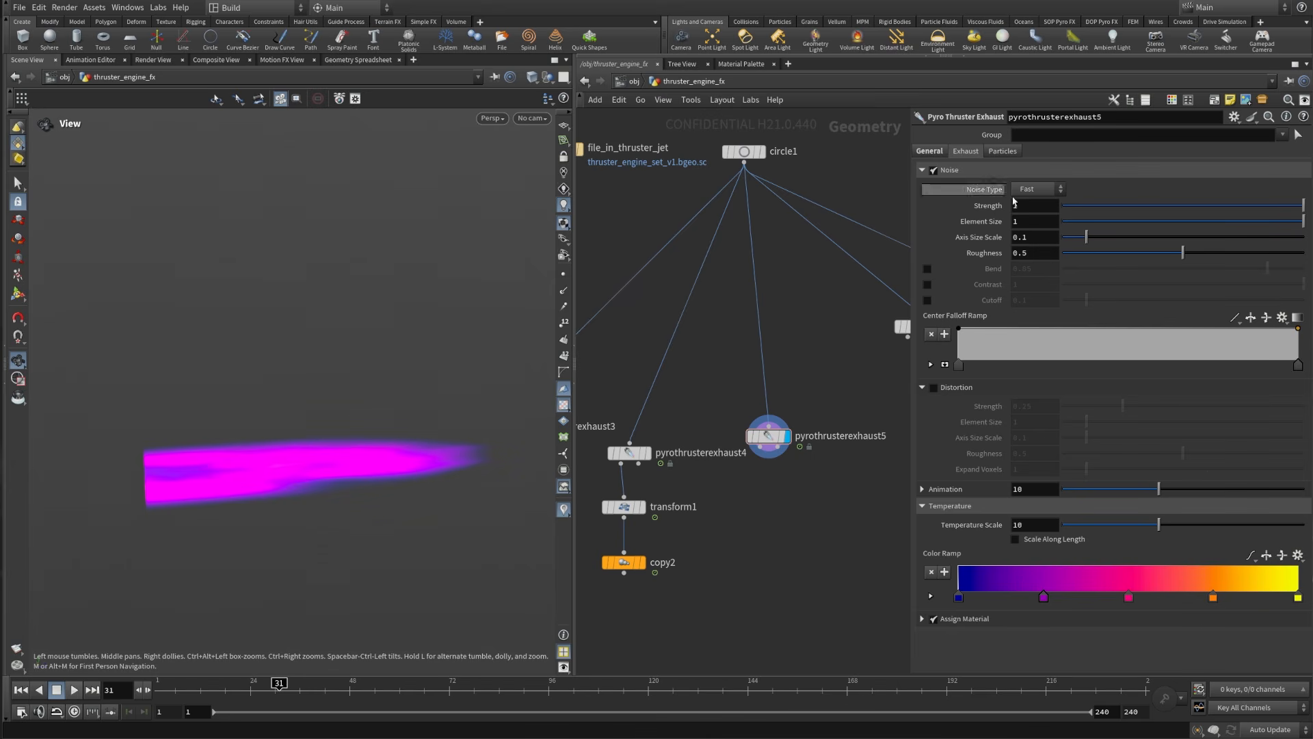
pyautogui.click(1035, 221)
pyautogui.write('0.15')
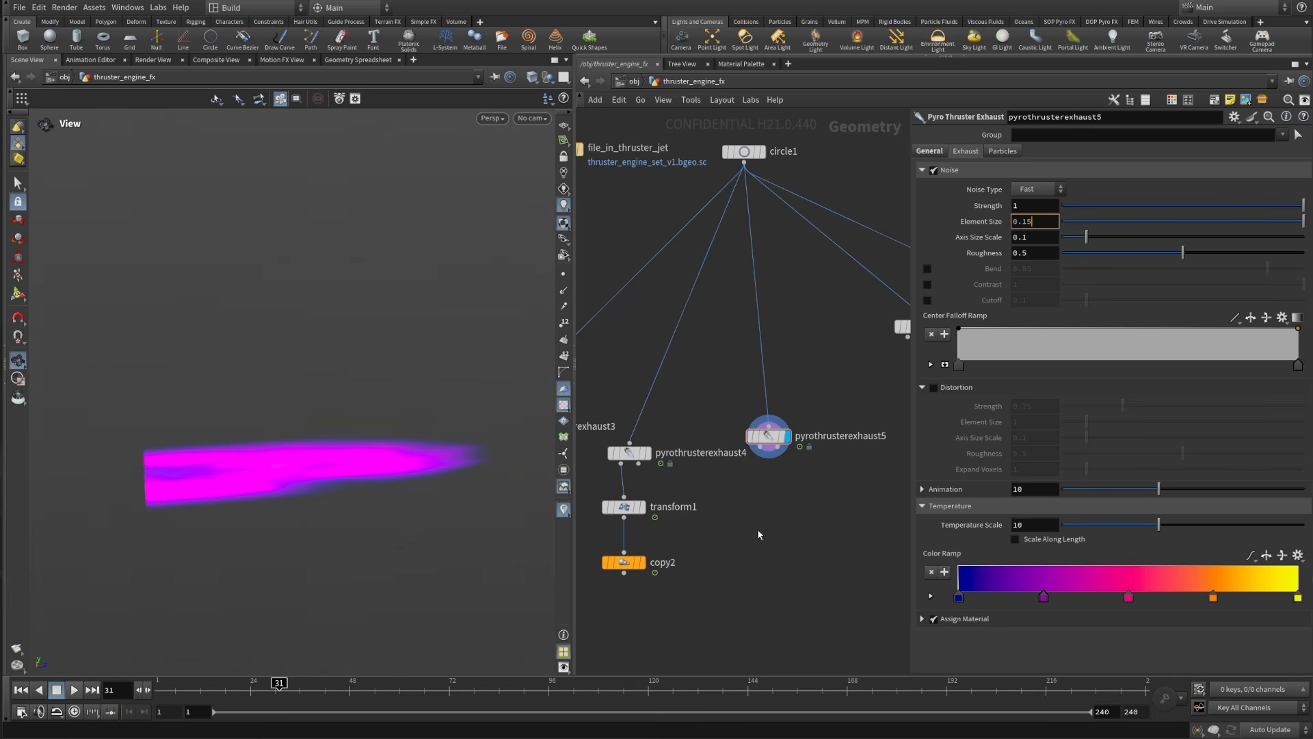
pyautogui.press('Return')
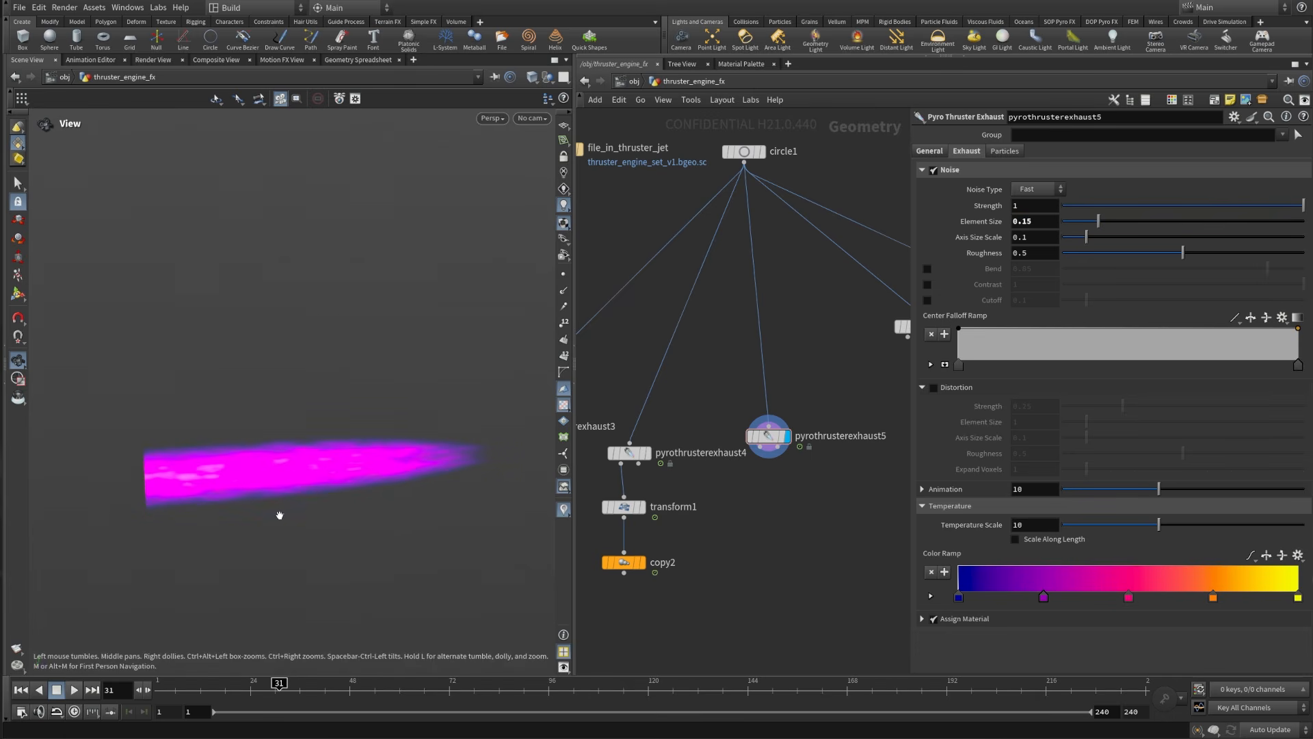
pyautogui.click(928, 269)
pyautogui.moveTo(1033, 271); pyautogui.dragTo(1021, 274)
pyautogui.write('75')
pyautogui.press('Return')
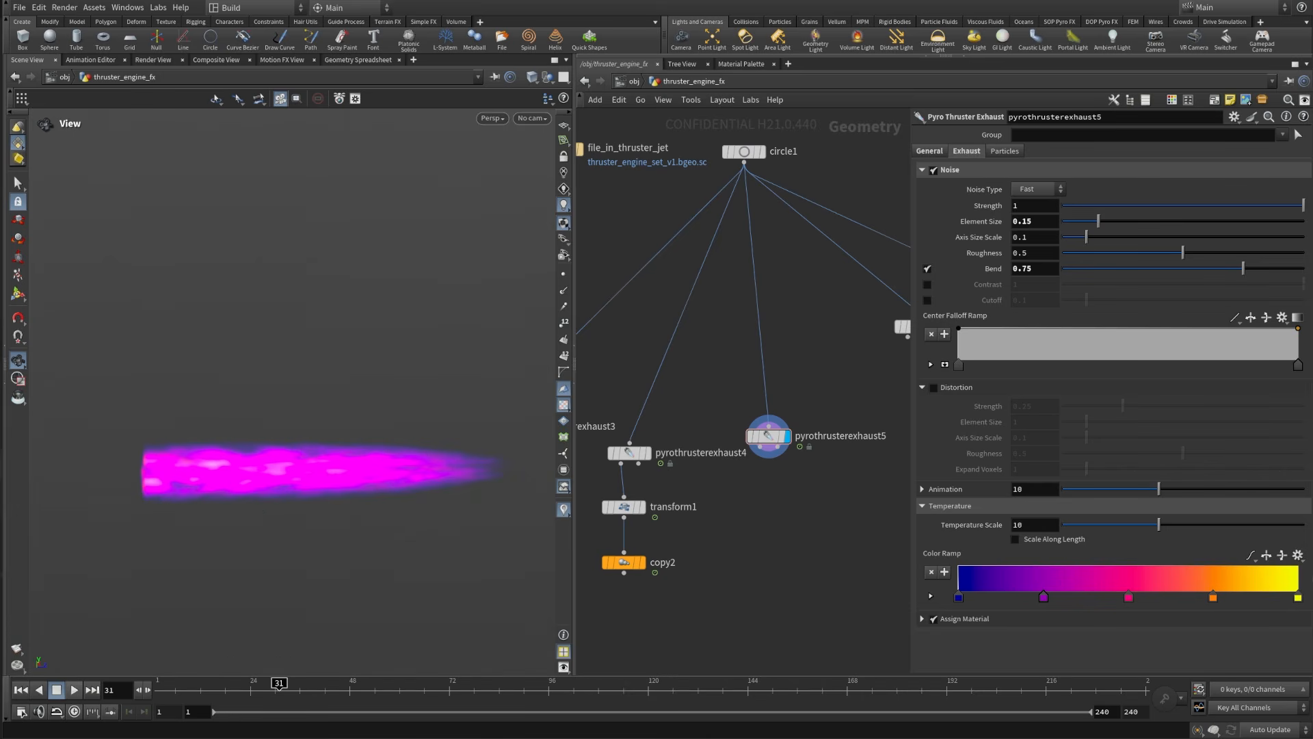
# Step: Enable Distortion on pyrothrusterexhaust5 with Strength 0.1 and Element Size 0.5
pyautogui.click(934, 387)
pyautogui.doubleClick(1028, 406)
pyautogui.write('1')
pyautogui.press('Return')
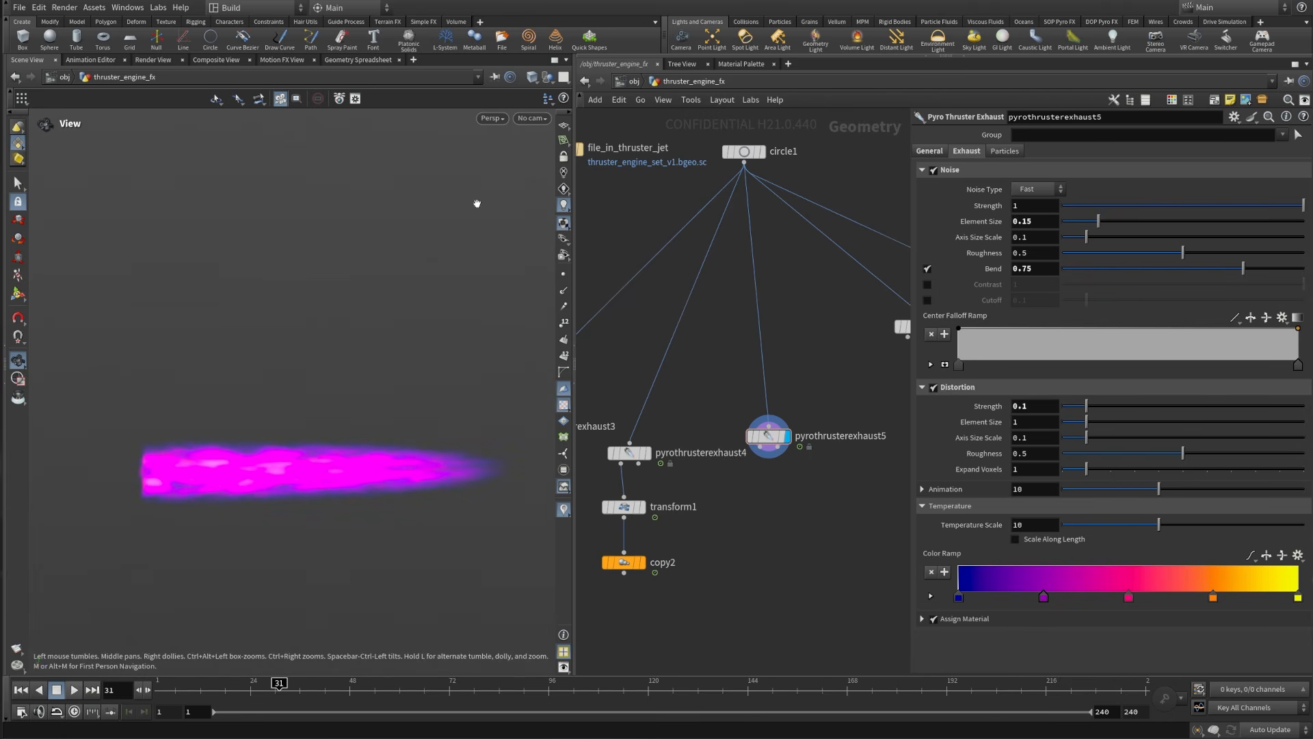
pyautogui.doubleClick(1027, 424)
pyautogui.write('0.5')
pyautogui.press('Return')
pyautogui.moveTo(356, 520); pyautogui.dragTo(385, 509)
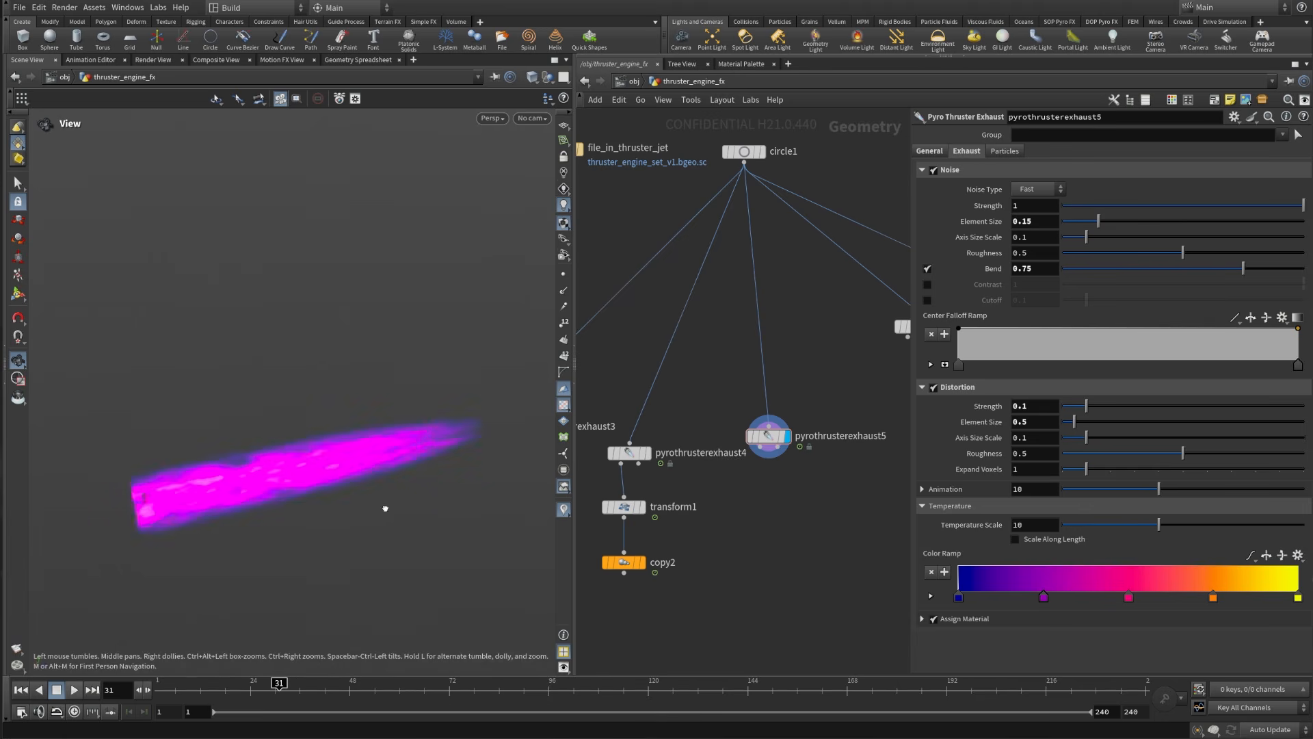
# Step: Set the Distortion Axis Size Scale of pyrothrusterexhaust5 to 0.5
pyautogui.moveTo(777, 442); pyautogui.dragTo(748, 383)
pyautogui.doubleClick(1022, 440)
pyautogui.press('Return')
pyautogui.moveTo(308, 458)
pyautogui.mouseDown()
pyautogui.moveTo(399, 440)
pyautogui.moveTo(285, 454)
pyautogui.mouseUp()
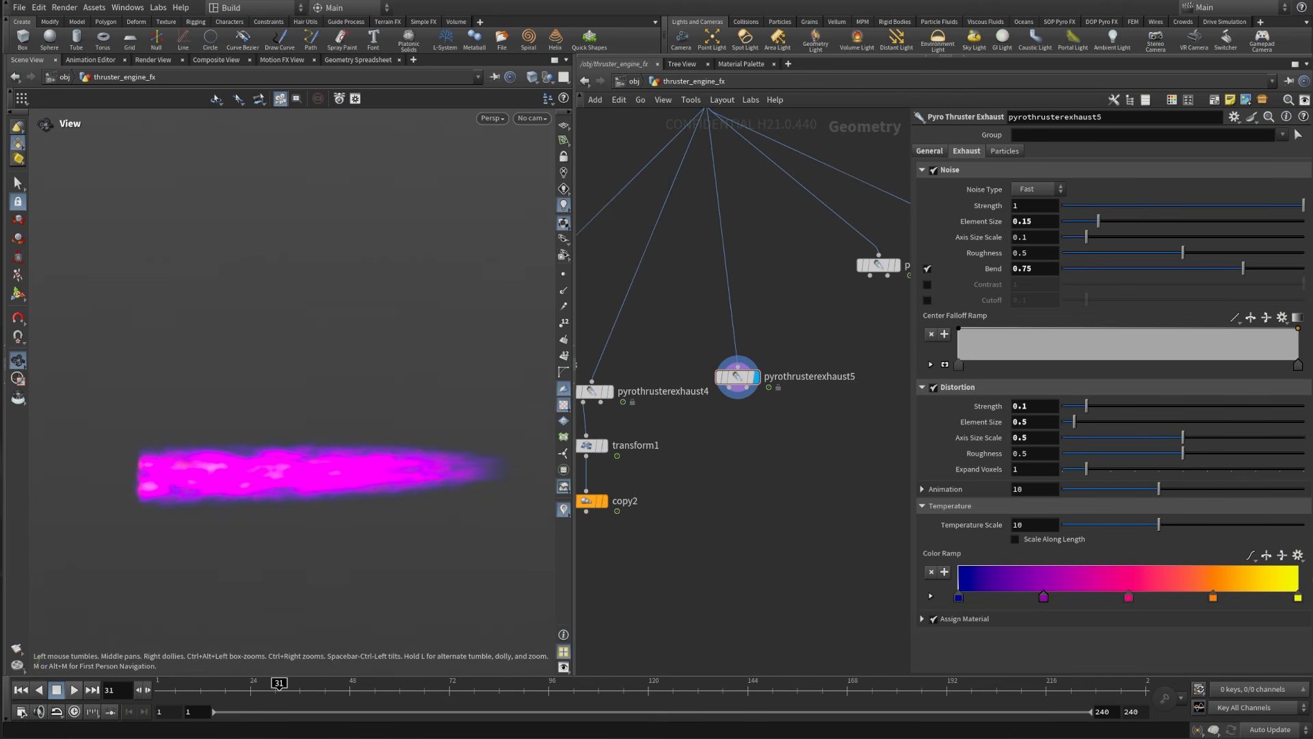
# Step: Set the Temperature Scale of pyrothrusterexhaust5 to 1.6
pyautogui.click(1035, 525)
pyautogui.write('1.')
pyautogui.write('6')
pyautogui.press('Return')
pyautogui.moveTo(324, 513); pyautogui.dragTo(343, 445)
pyautogui.moveTo(721, 470); pyautogui.dragTo(847, 425, button='middle')
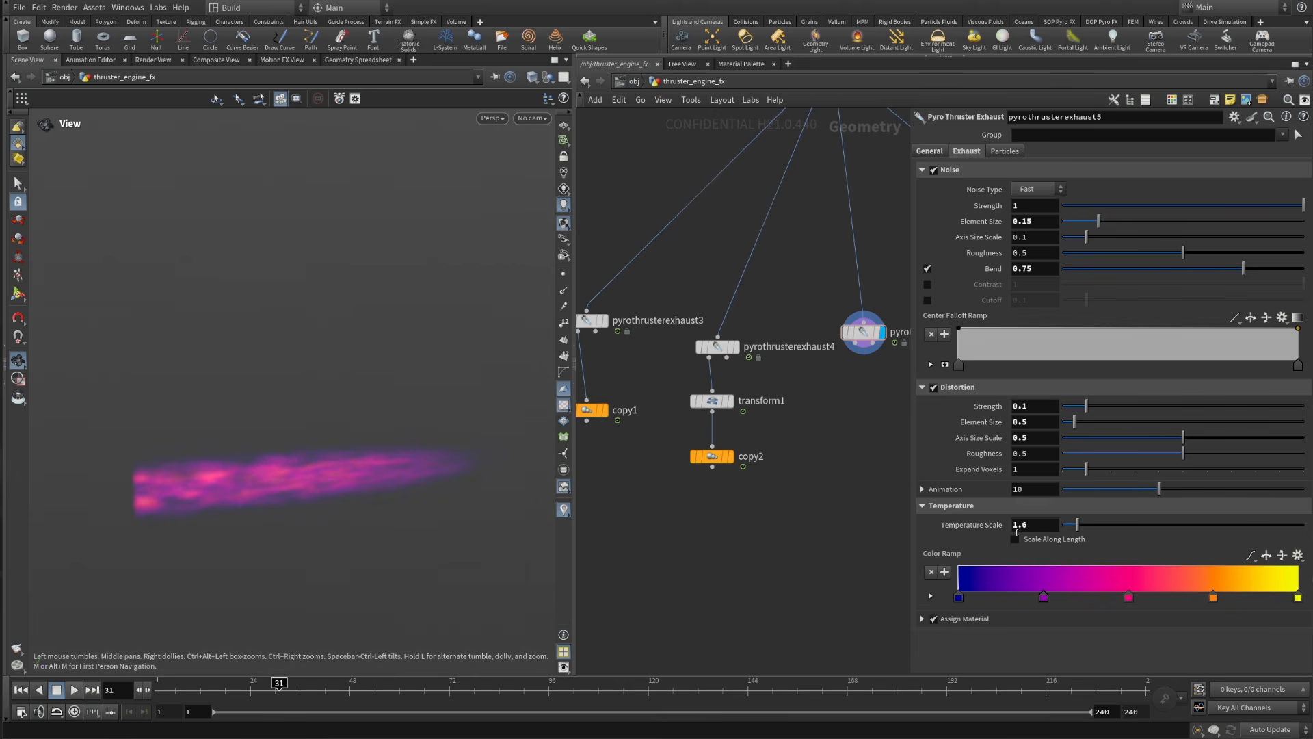
# Step: Enable Scale Along Length and shape its intensity ramp as a B-Spline with a middle point at value 1 and the start at about 0.63
pyautogui.moveTo(593, 410)
pyautogui.click(1016, 539)
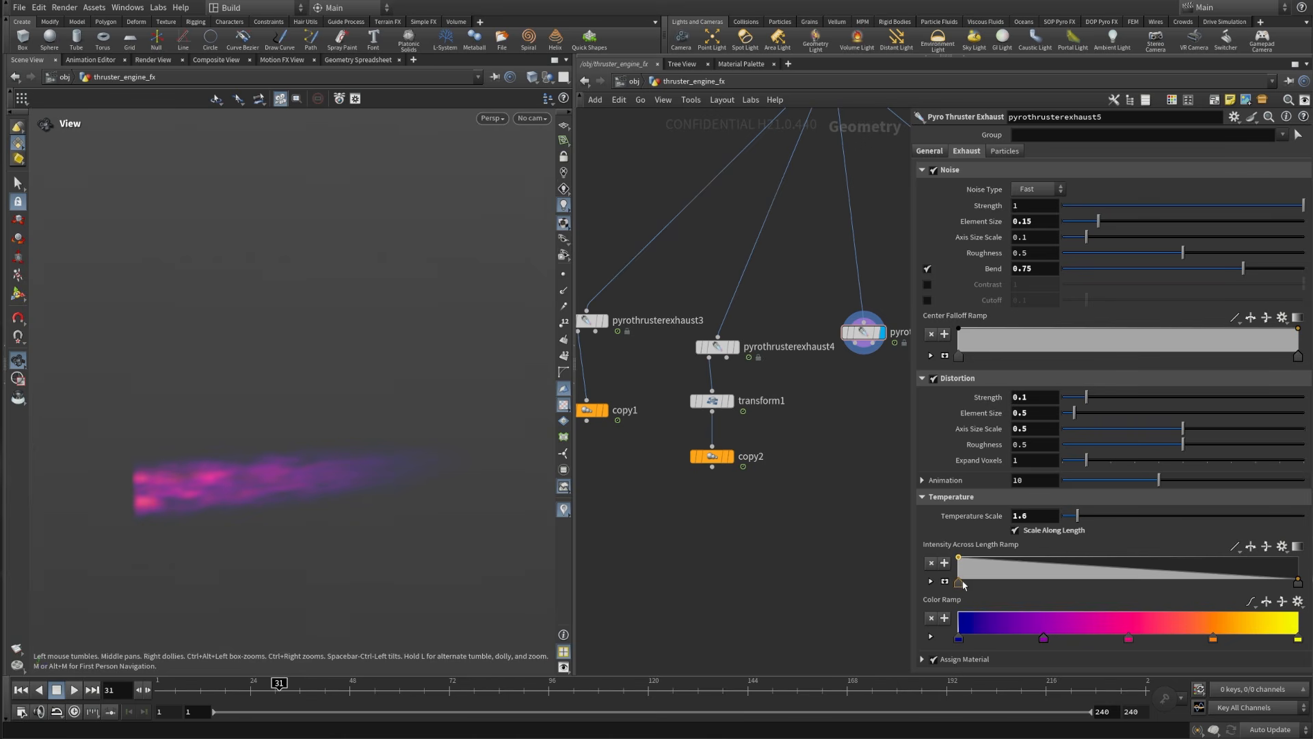
pyautogui.click(1236, 546)
pyautogui.click(1246, 626)
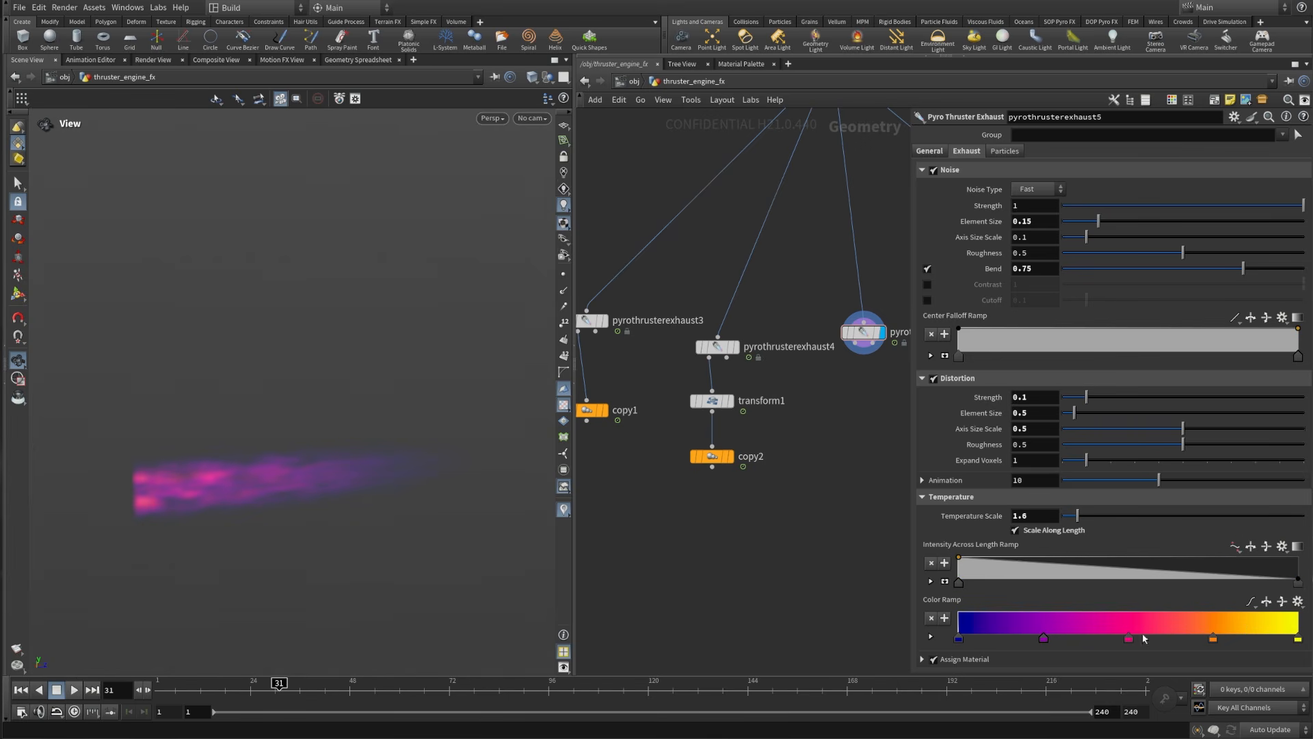
pyautogui.moveTo(958, 582)
pyautogui.mouseDown()
pyautogui.moveTo(1130, 582)
pyautogui.moveTo(949, 568)
pyautogui.mouseUp()
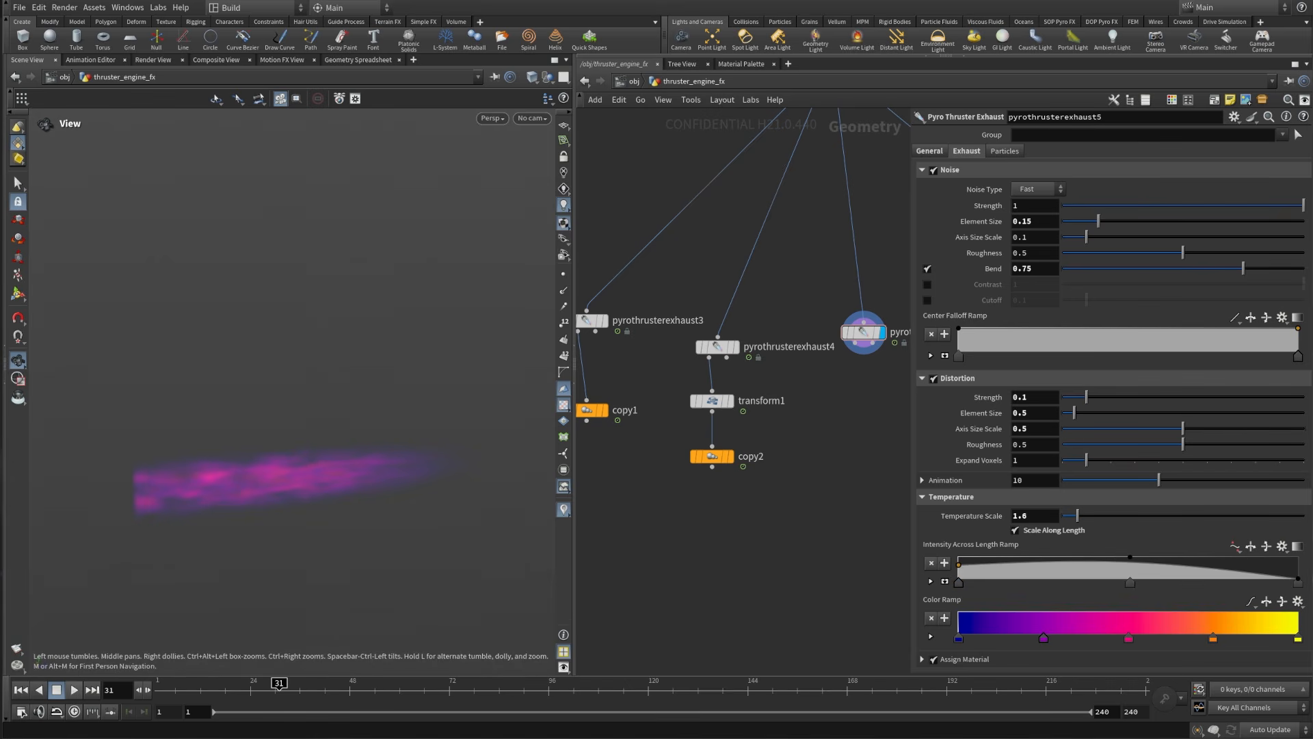
# Step: Set the intensity ramp's start point value to 0.5 and select its middle point
pyautogui.click(930, 582)
pyautogui.doubleClick(1036, 609)
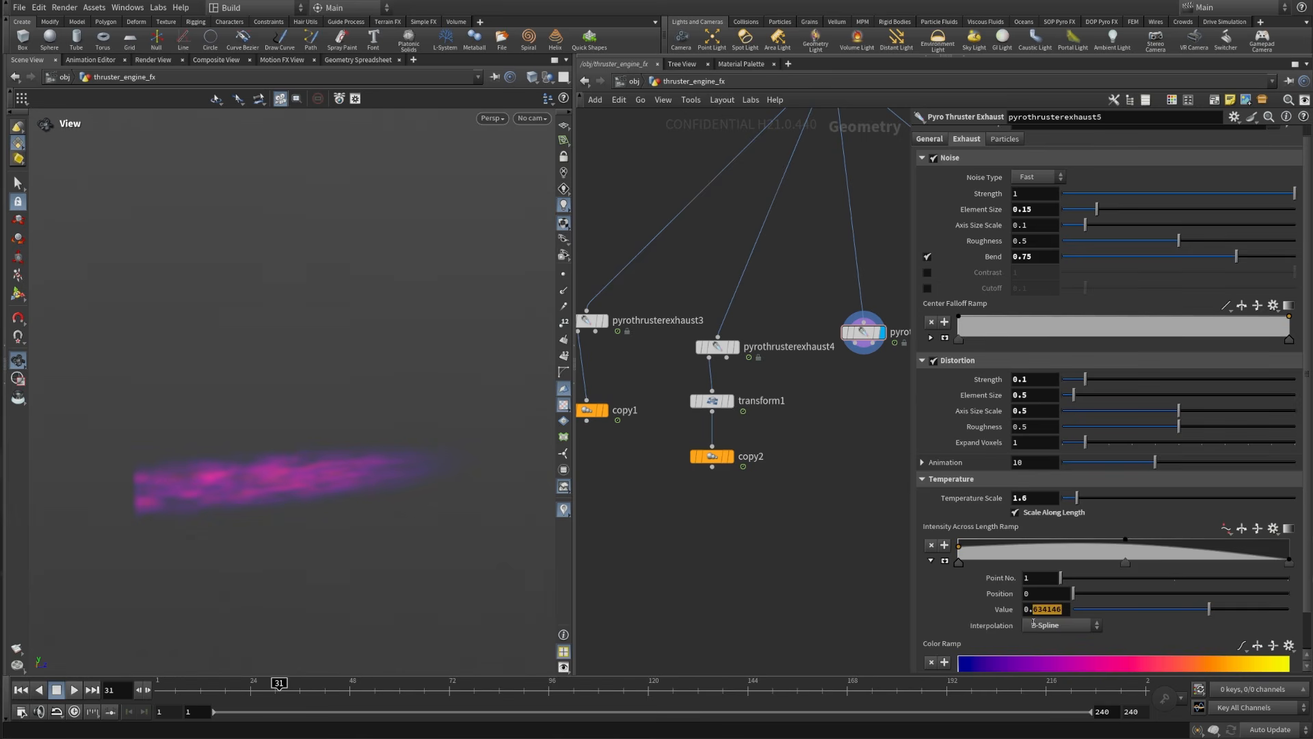
pyautogui.write('5')
pyautogui.press('Return')
pyautogui.click(1125, 562)
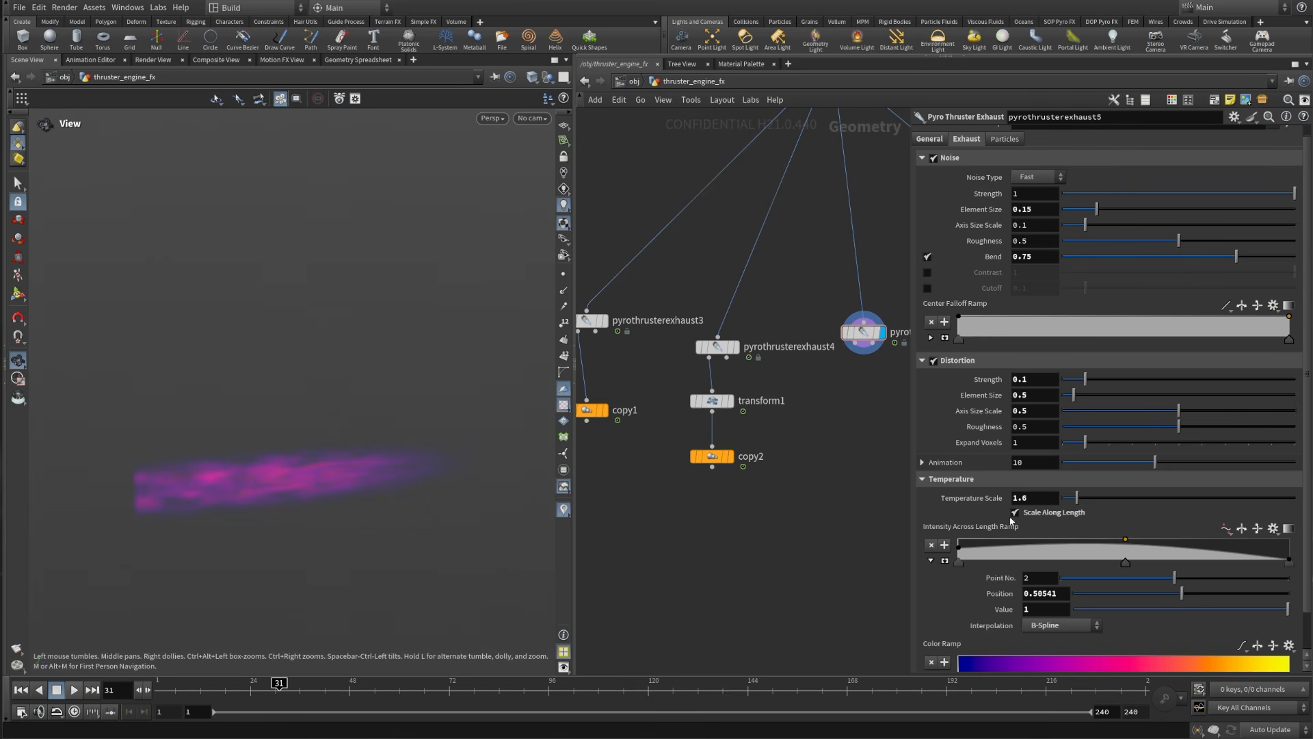
pyautogui.click(1063, 594)
pyautogui.press('Return')
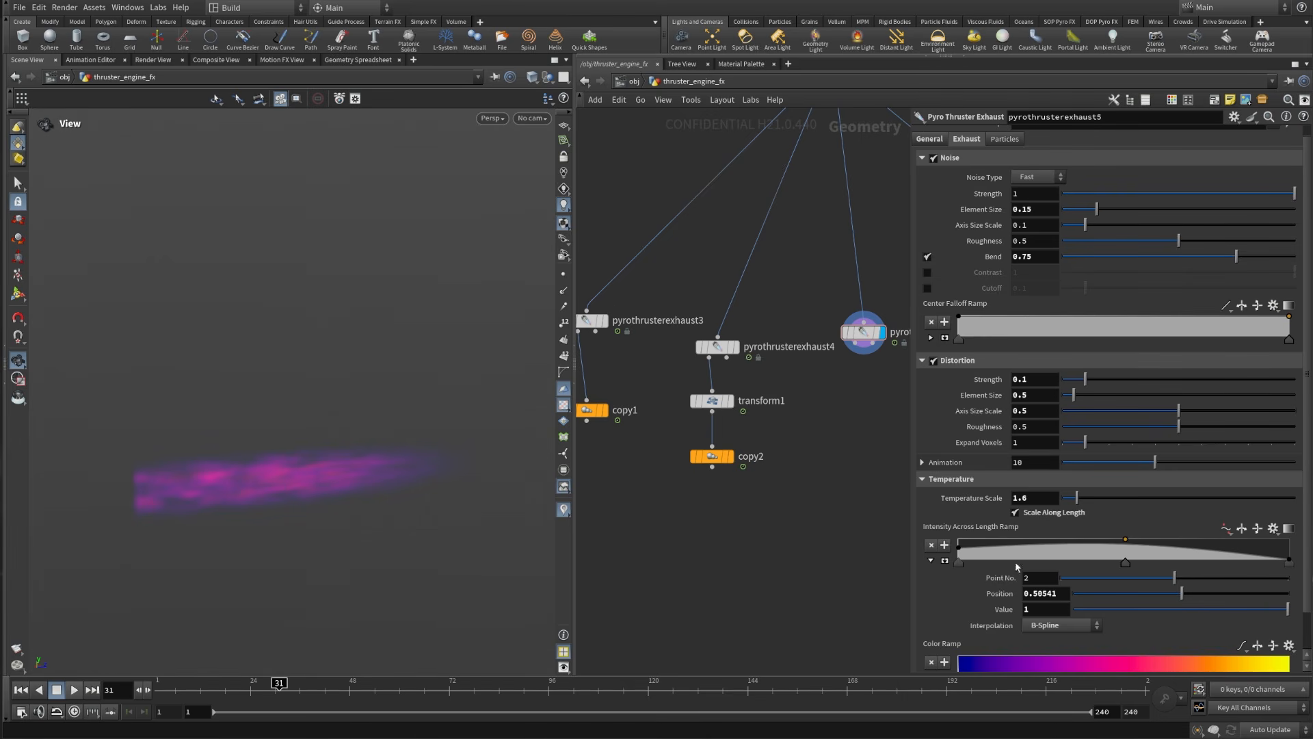
pyautogui.scroll(-1, 939, 616)
pyautogui.scroll(1, 922, 528)
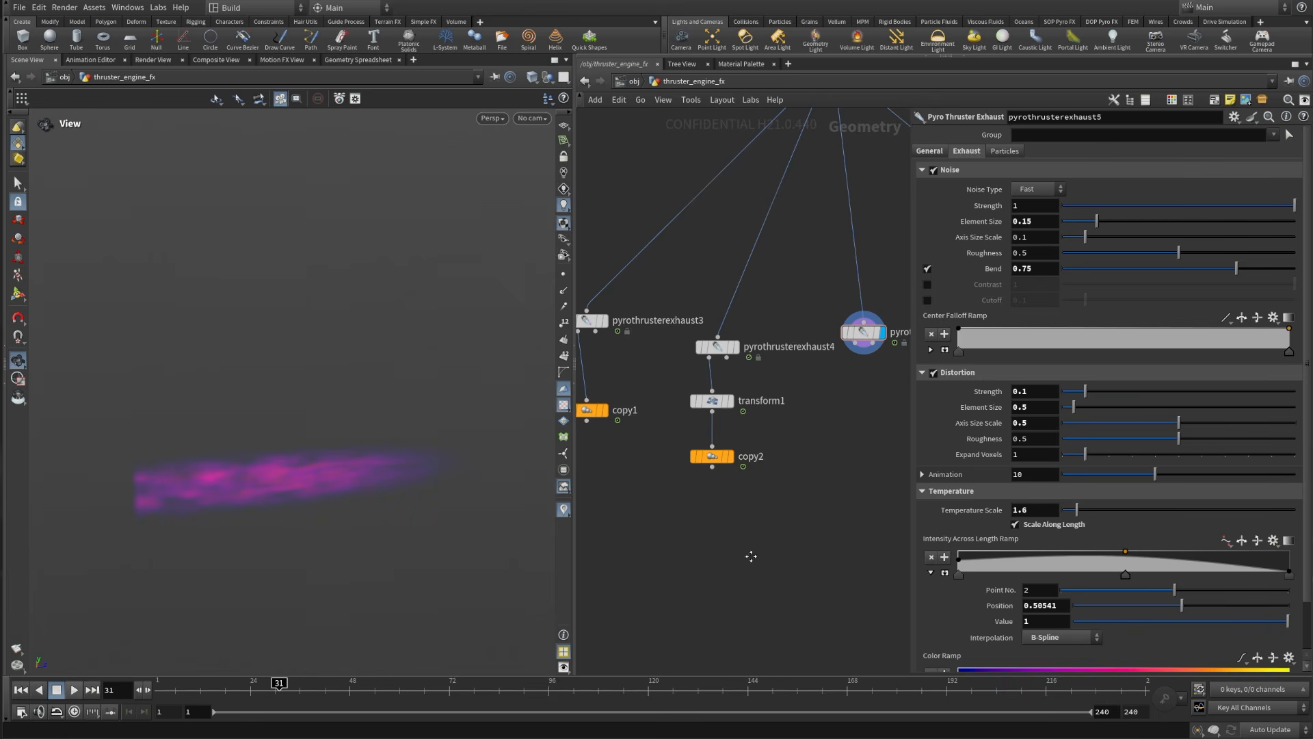
# Step: Try combining copy1, copy2 and pyrothrusterexhaust5 in a Merge node, display the merged flame, and delete the node
pyautogui.scroll(-2, 764, 457)
pyautogui.moveTo(851, 319); pyautogui.dragTo(844, 376)
pyautogui.press('Tab')
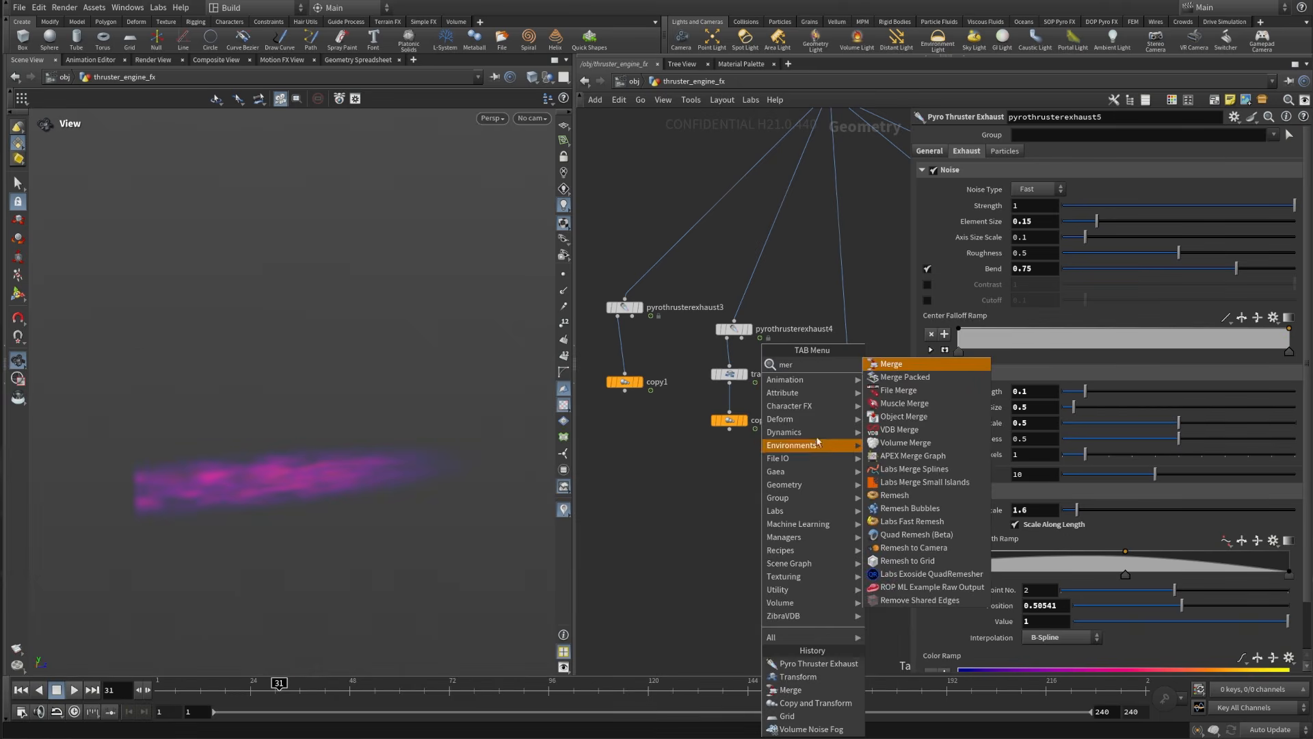
pyautogui.click(917, 369)
pyautogui.click(711, 536)
pyautogui.moveTo(624, 382); pyautogui.dragTo(624, 425)
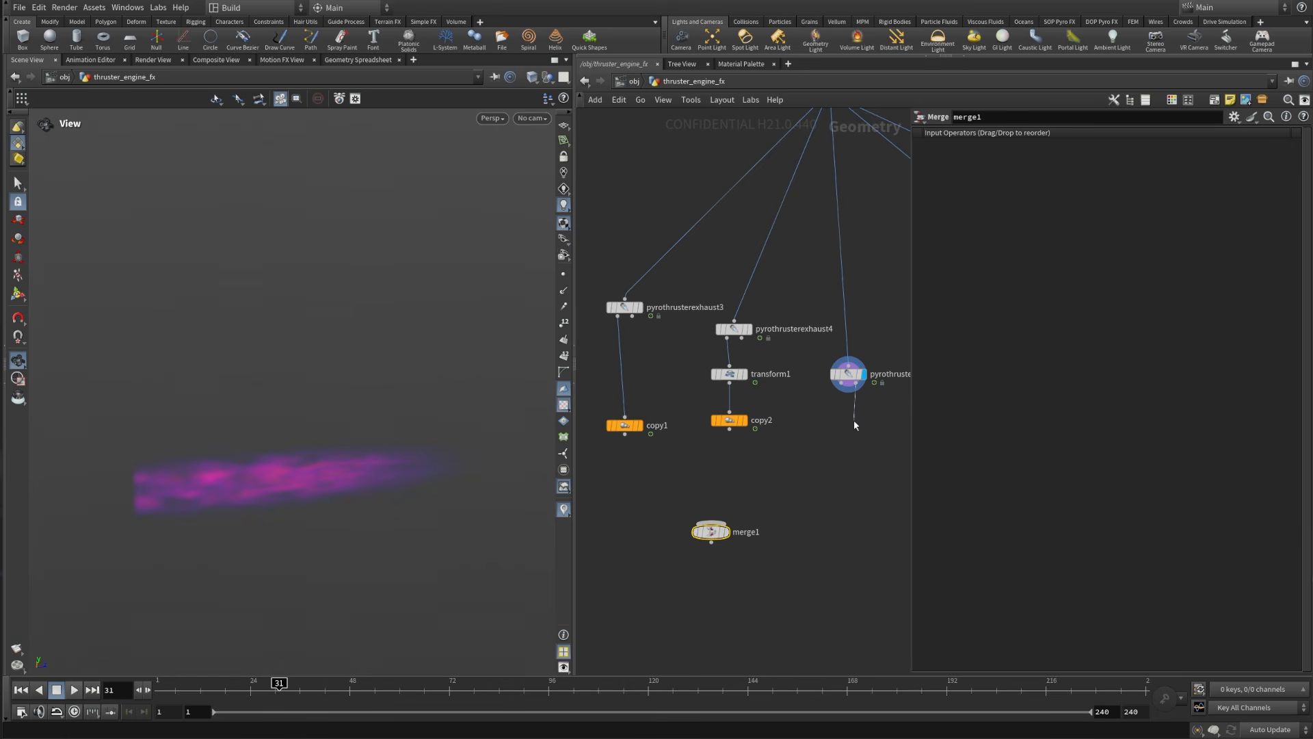
pyautogui.moveTo(852, 382); pyautogui.dragTo(843, 423)
pyautogui.moveTo(607, 472); pyautogui.dragTo(756, 498)
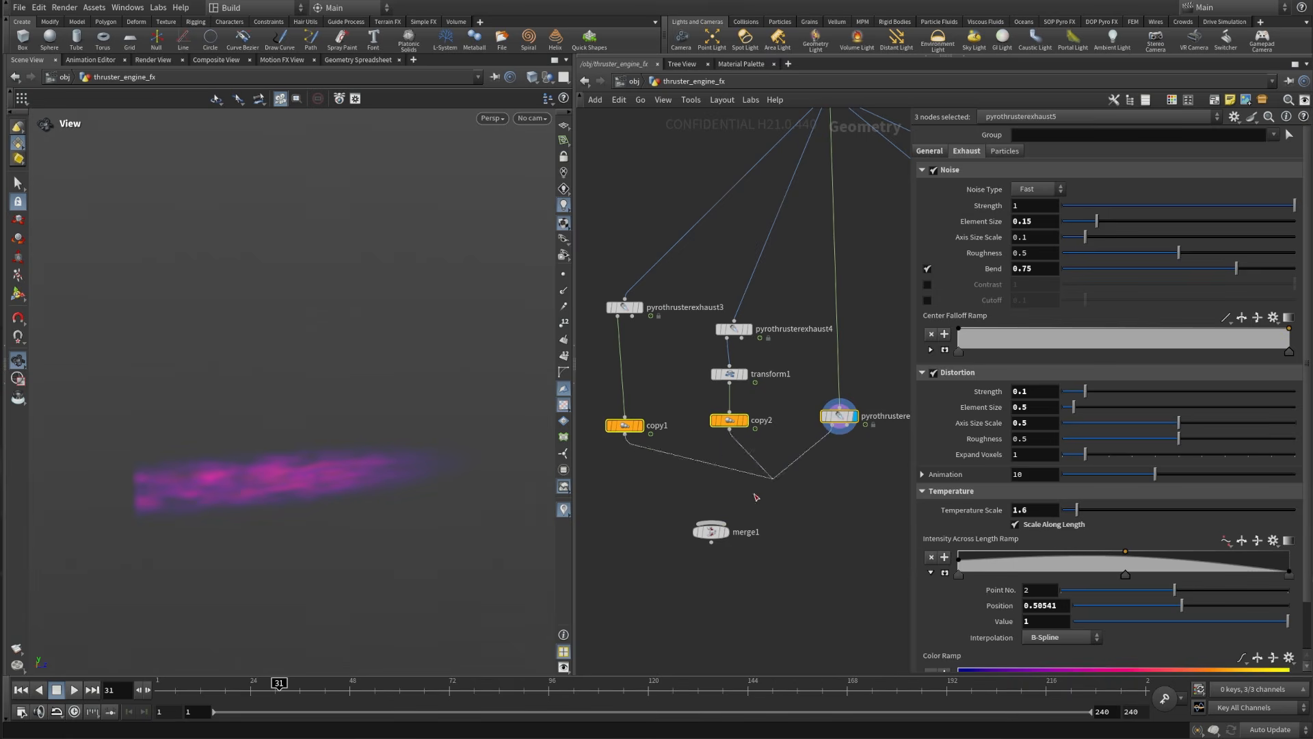
pyautogui.click(711, 526)
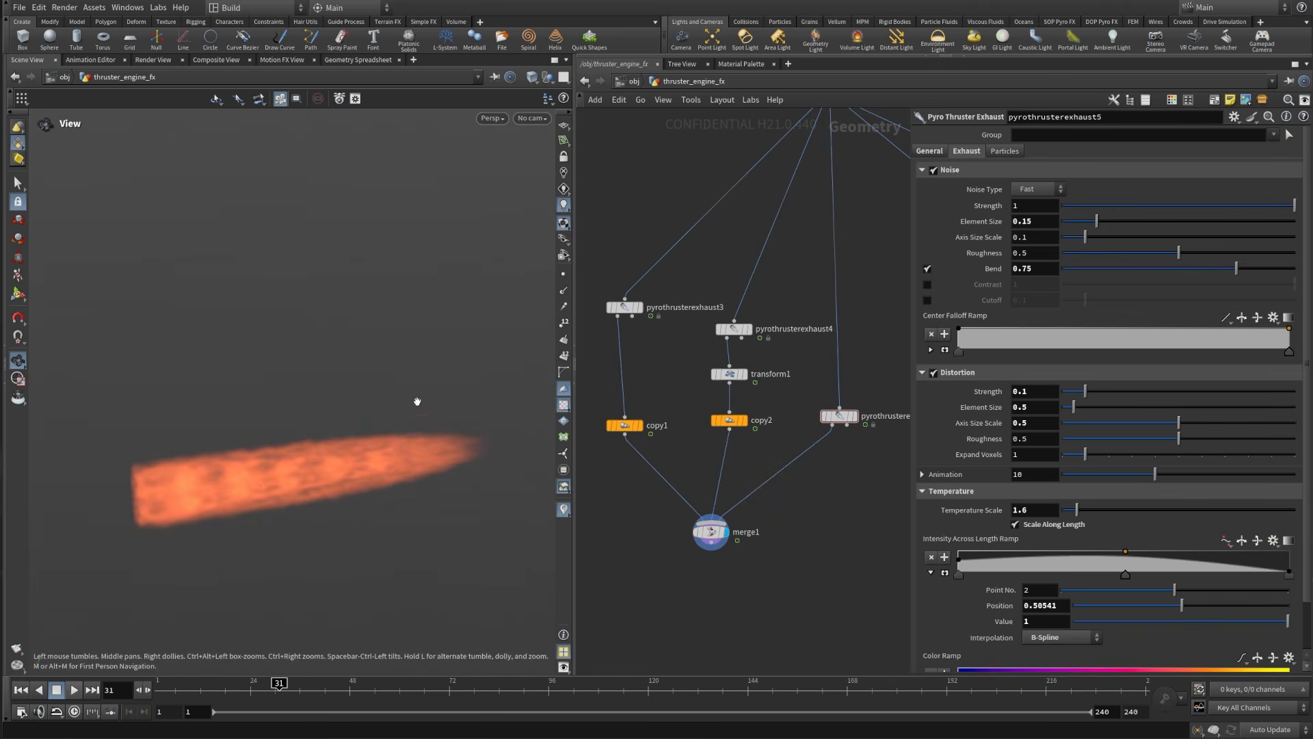
pyautogui.moveTo(671, 585); pyautogui.dragTo(817, 494)
pyautogui.press('Delete')
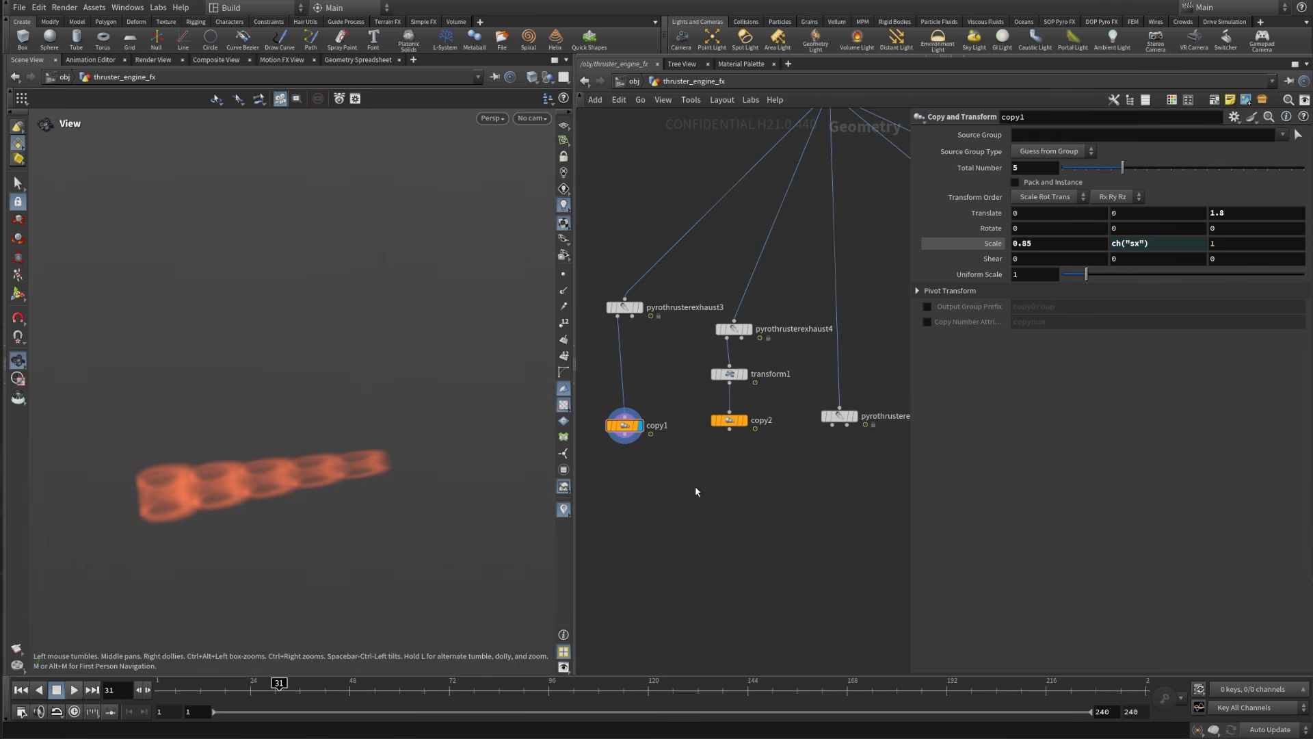
# Step: Show copy2 and pyrothrusterexhaust5 as templates together with the displayed copy1
pyautogui.click(743, 421)
pyautogui.moveTo(305, 481)
pyautogui.mouseDown()
pyautogui.moveTo(299, 505)
pyautogui.moveTo(326, 485)
pyautogui.moveTo(305, 472)
pyautogui.moveTo(315, 438)
pyautogui.moveTo(284, 461)
pyautogui.moveTo(294, 479)
pyautogui.mouseUp()
pyautogui.click(853, 423)
# Step: Play back the animation and examine the layered flame from several angles
pyautogui.click(74, 689)
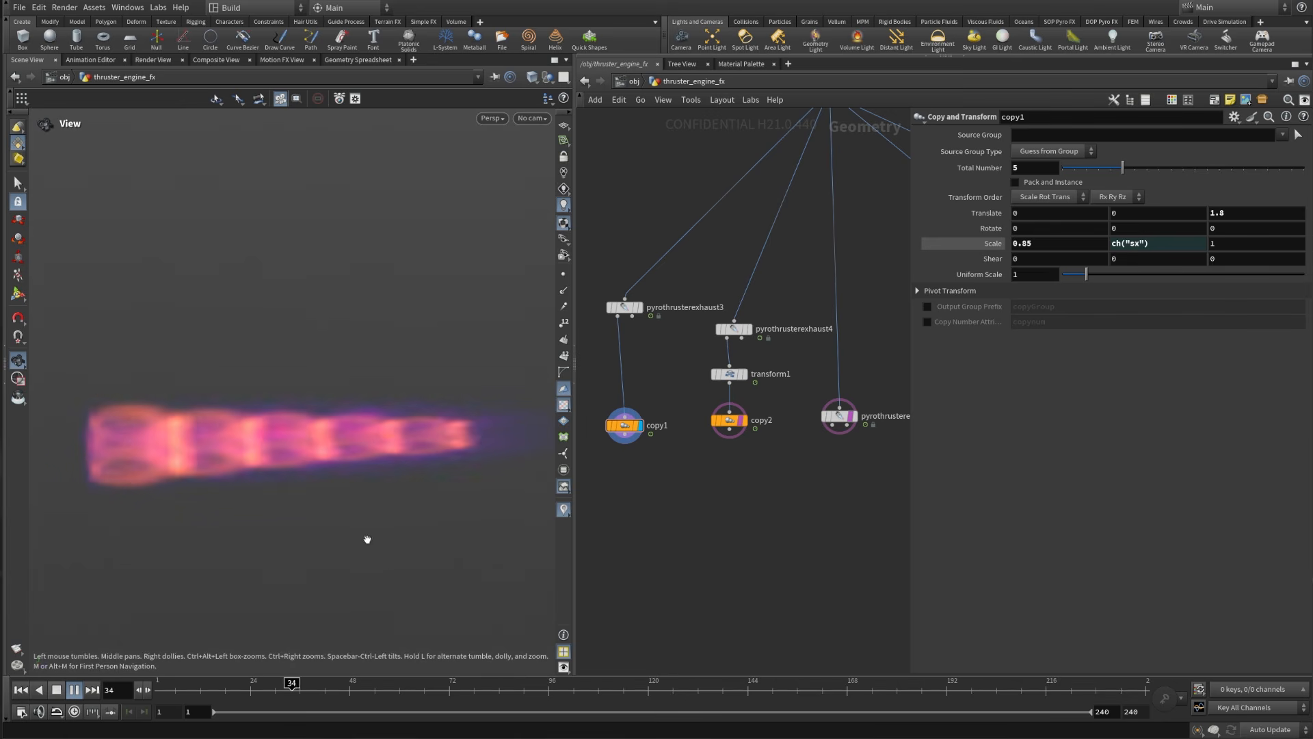
pyautogui.moveTo(376, 455); pyautogui.dragTo(305, 486)
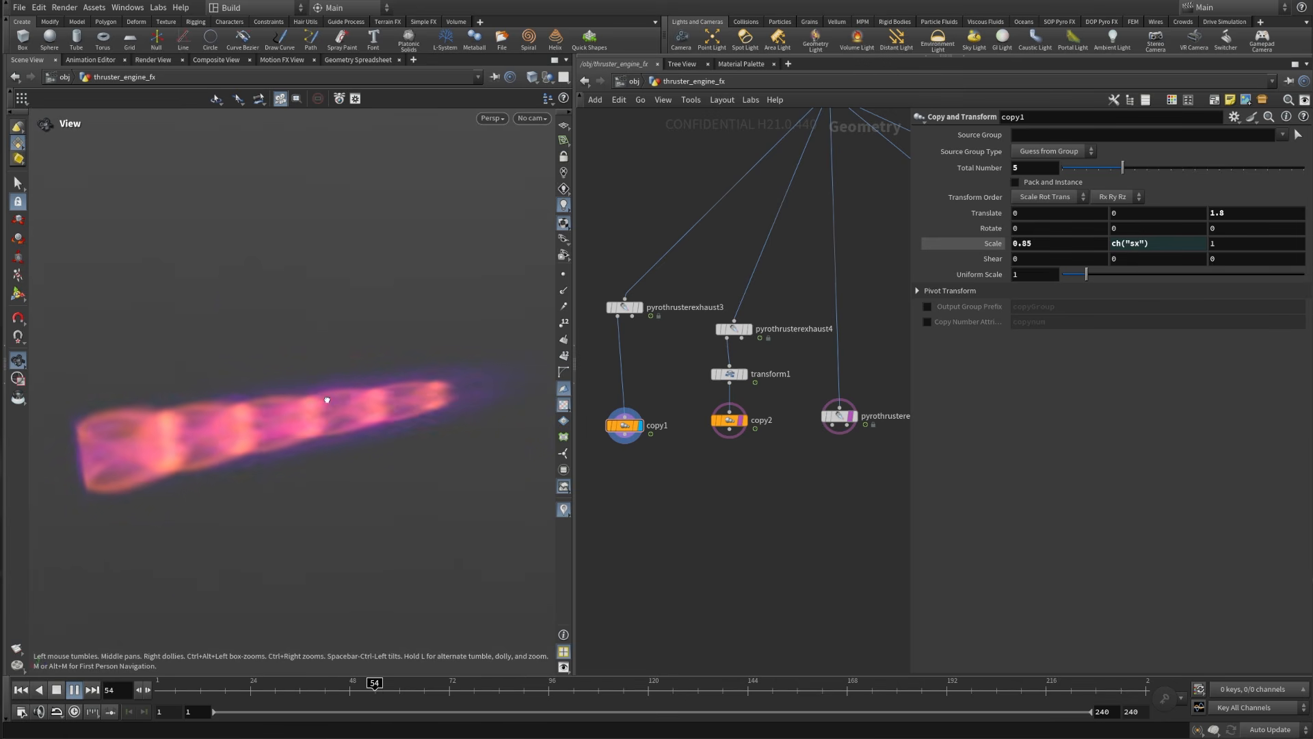
pyautogui.moveTo(176, 390); pyautogui.dragTo(303, 414)
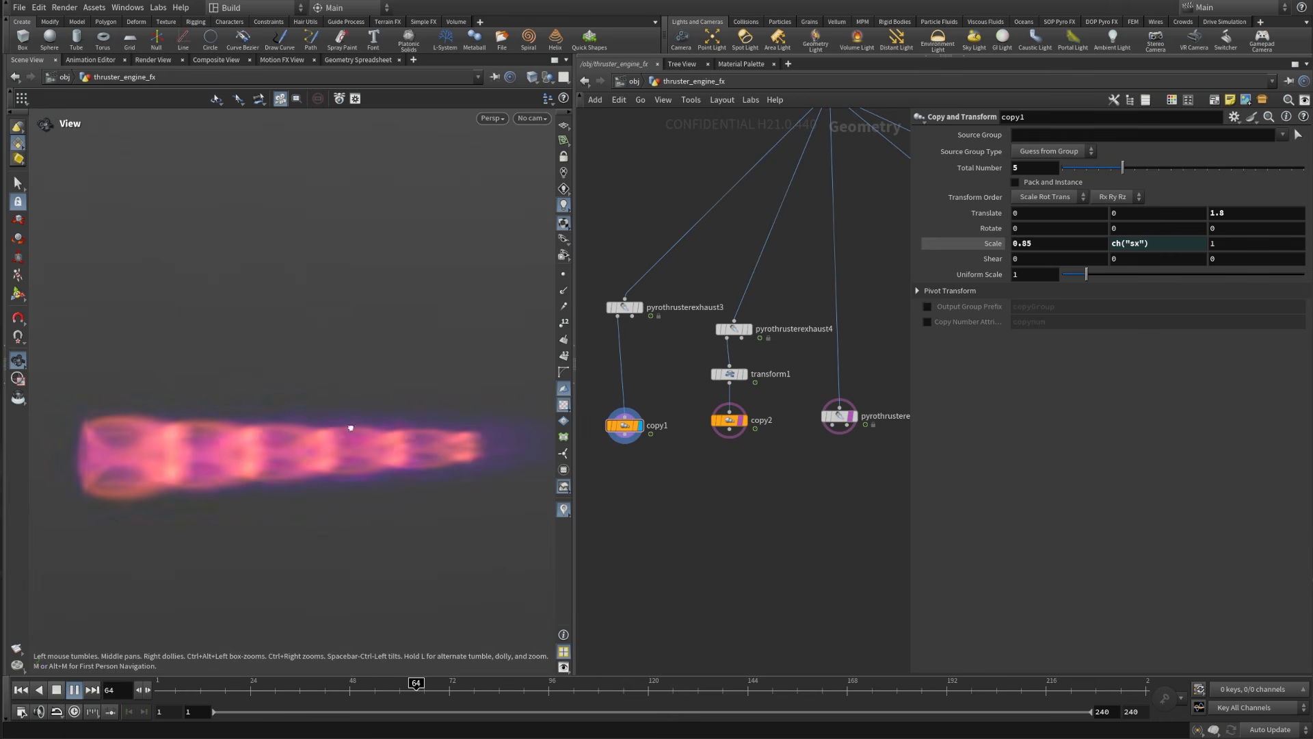
pyautogui.moveTo(337, 684); pyautogui.dragTo(420, 684)
pyautogui.moveTo(249, 483); pyautogui.dragTo(292, 410)
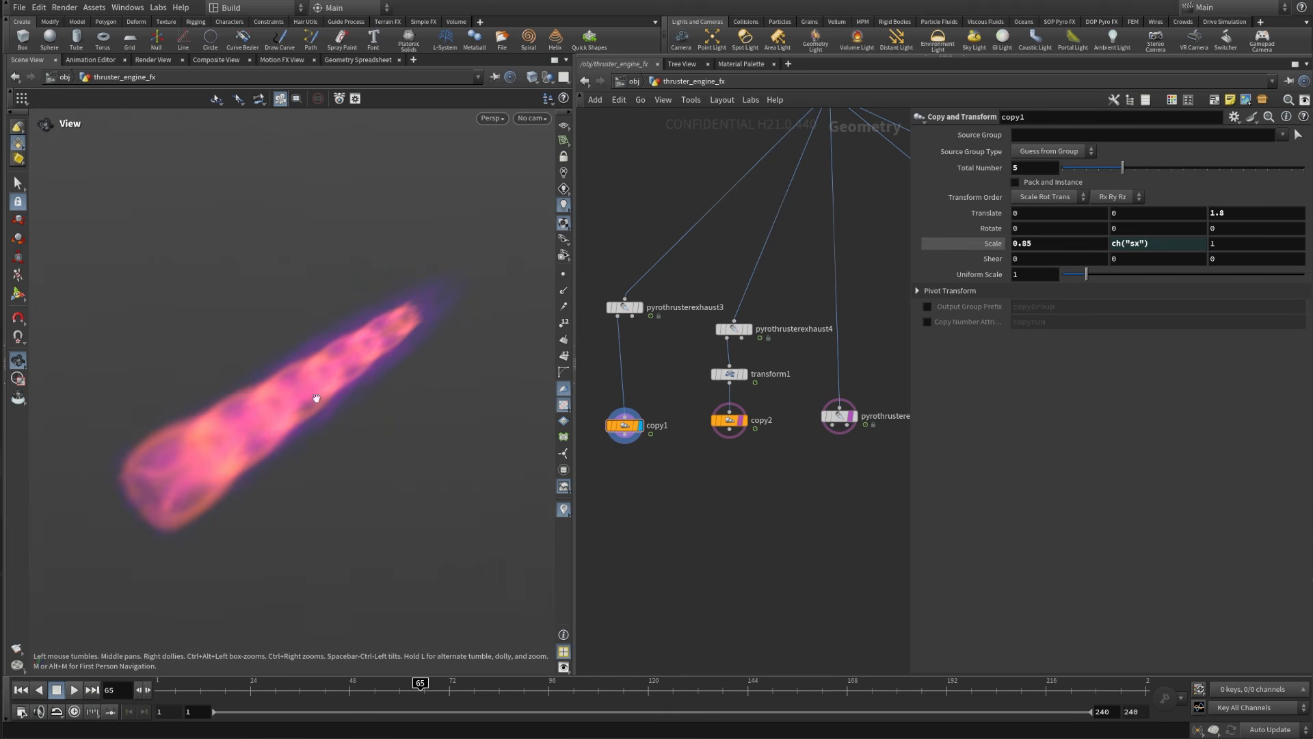
pyautogui.moveTo(372, 402); pyautogui.dragTo(372, 375)
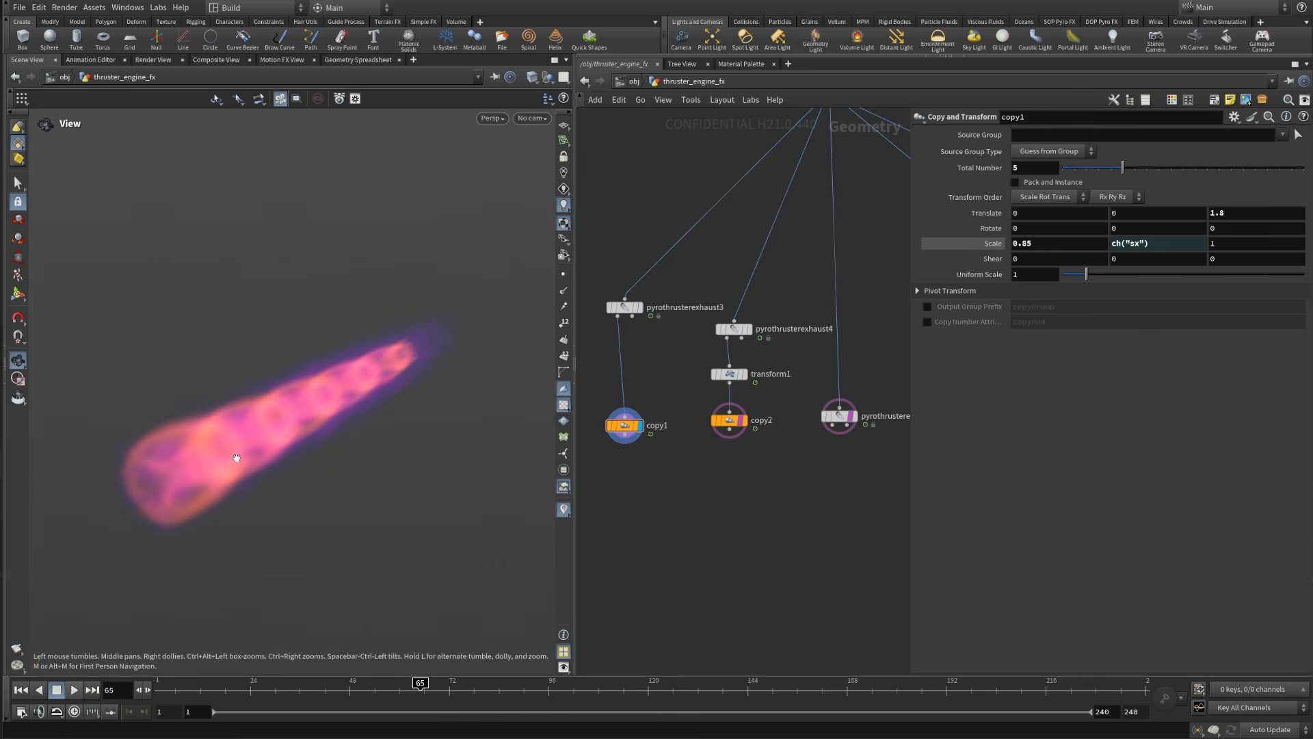
pyautogui.scroll(-2, 786, 475)
pyautogui.moveTo(798, 455); pyautogui.dragTo(782, 482, button='middle')
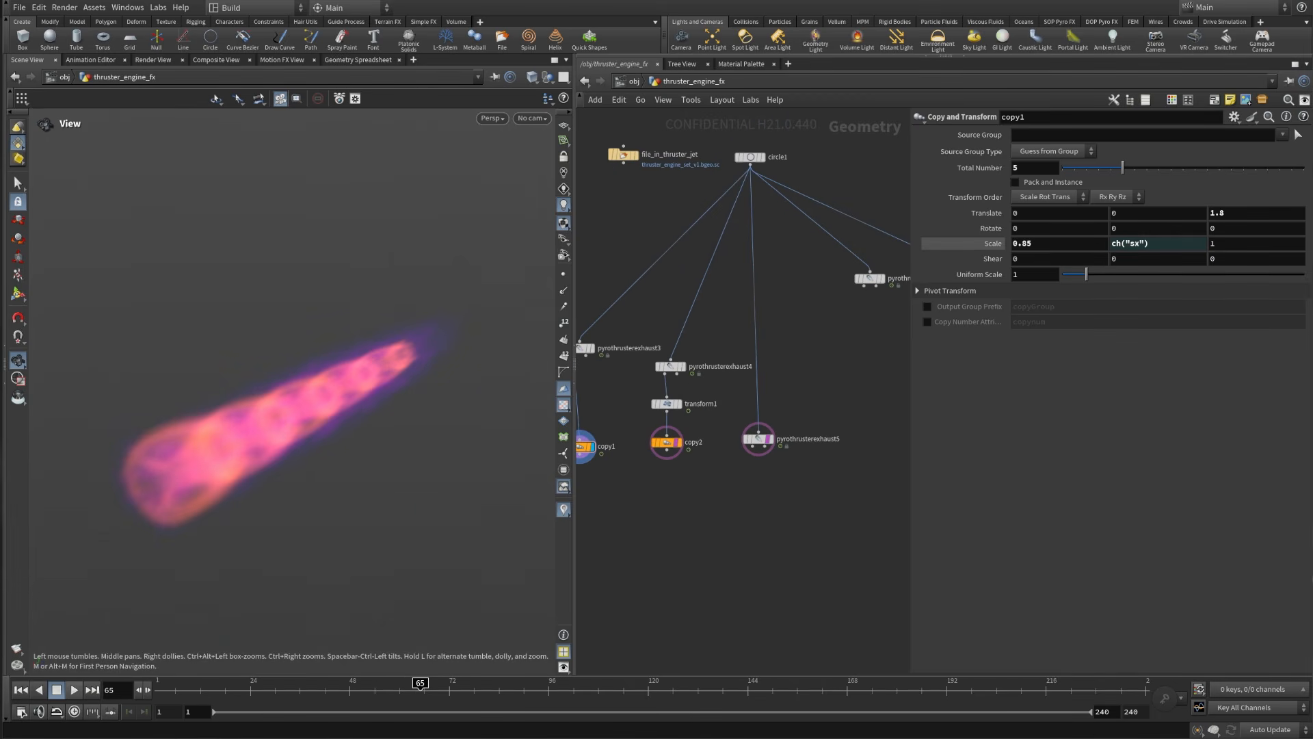
pyautogui.moveTo(224, 469); pyautogui.dragTo(186, 402)
# Step: Add another Pyro Thruster Exhaust node beside pyrothrusterexhaust5, feed it from circle1, and display it
pyautogui.moveTo(810, 419); pyautogui.dragTo(787, 450, button='middle')
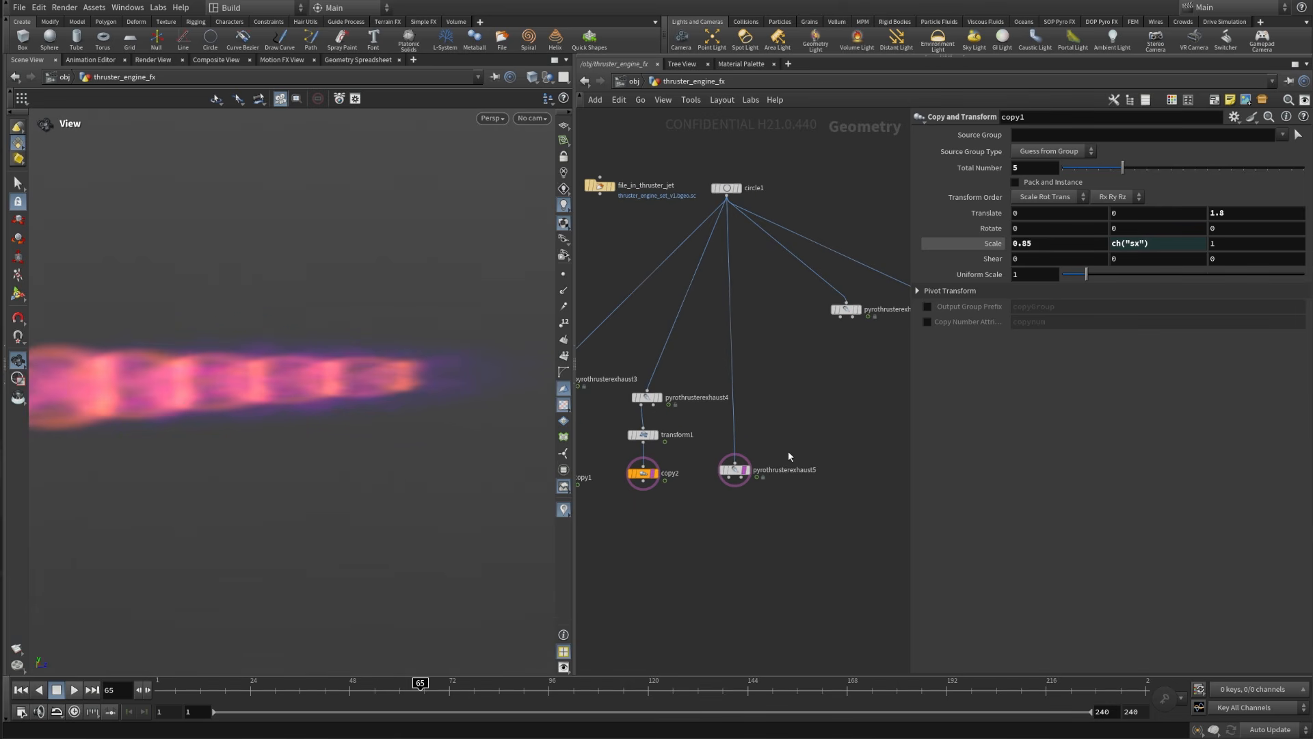
pyautogui.press('Tab')
pyautogui.write('pyroth')
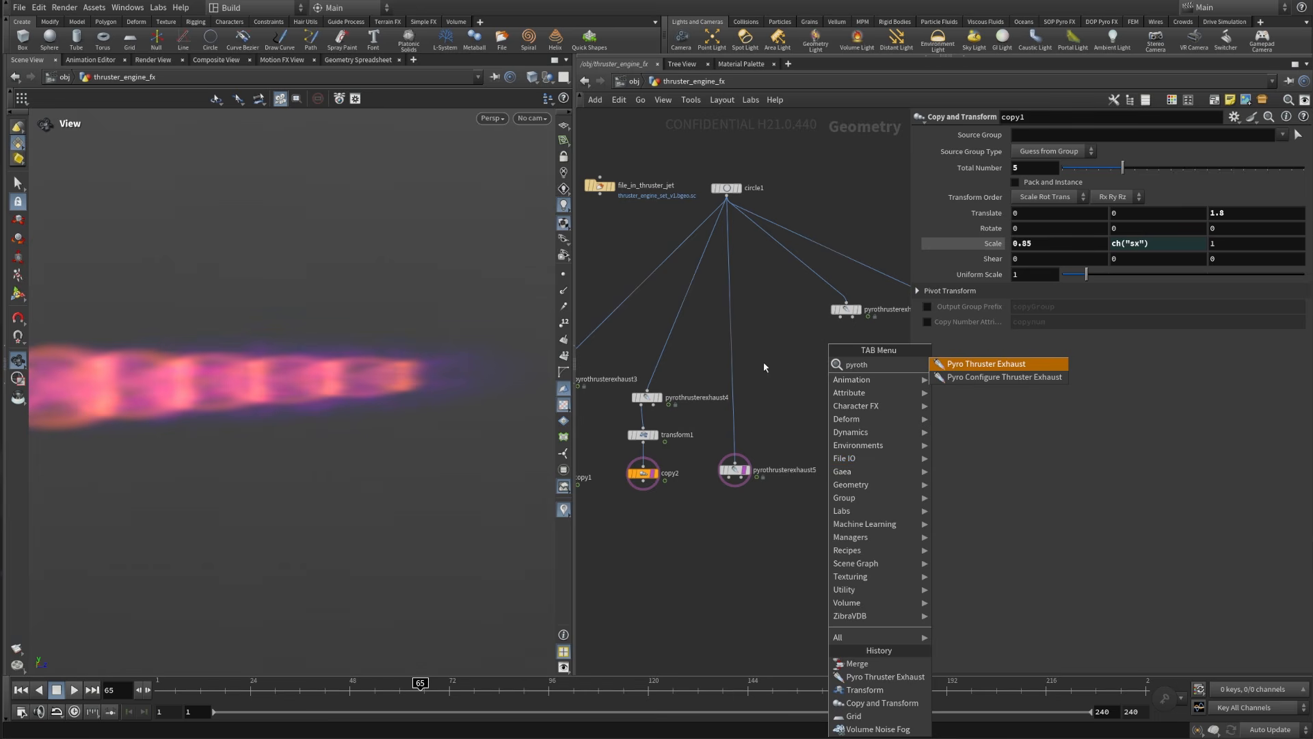
pyautogui.press('Return')
pyautogui.click(799, 443)
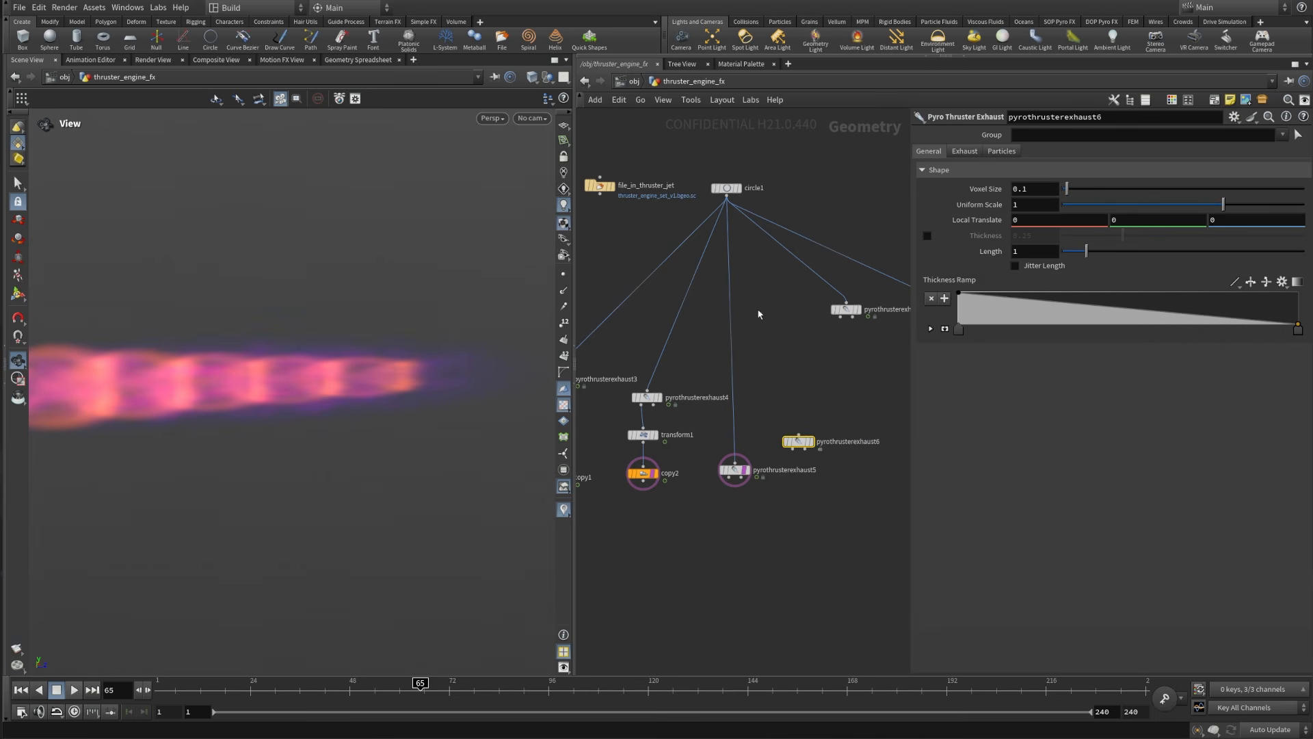
pyautogui.moveTo(727, 197); pyautogui.dragTo(847, 434)
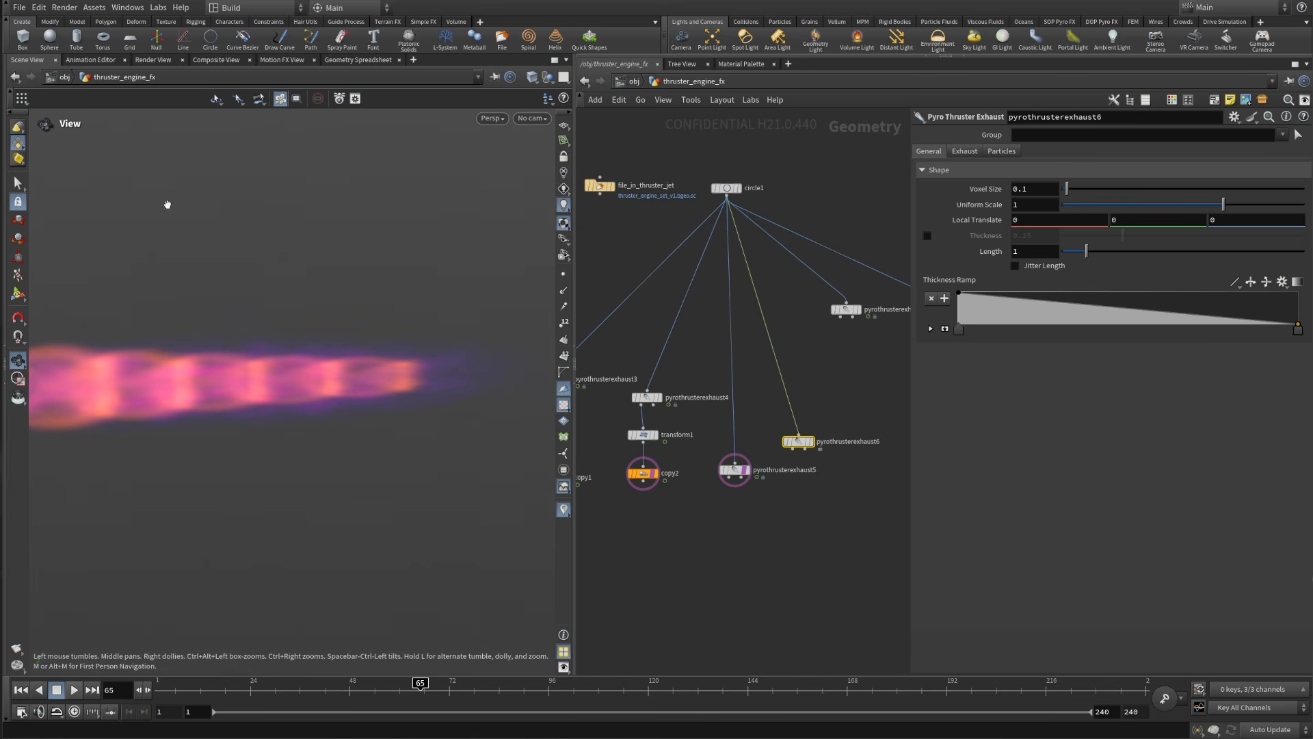
pyautogui.moveTo(867, 464)
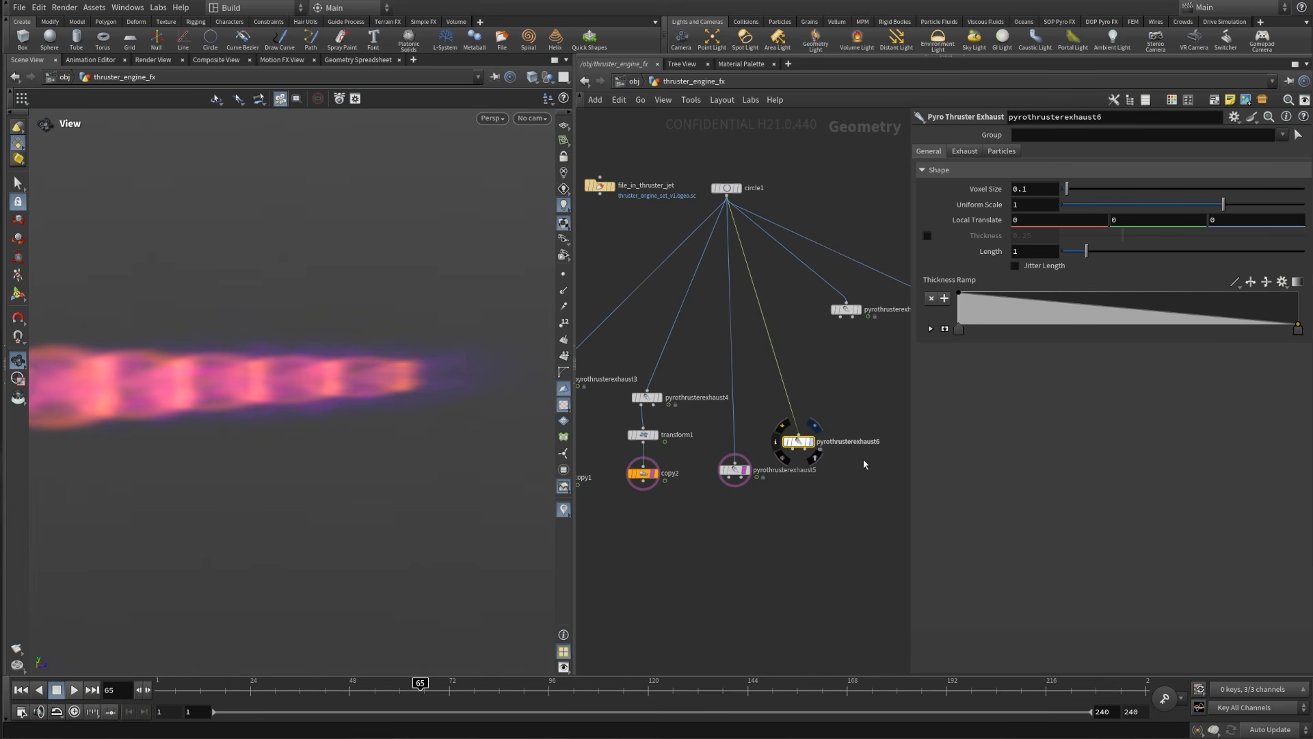
pyautogui.press('r')
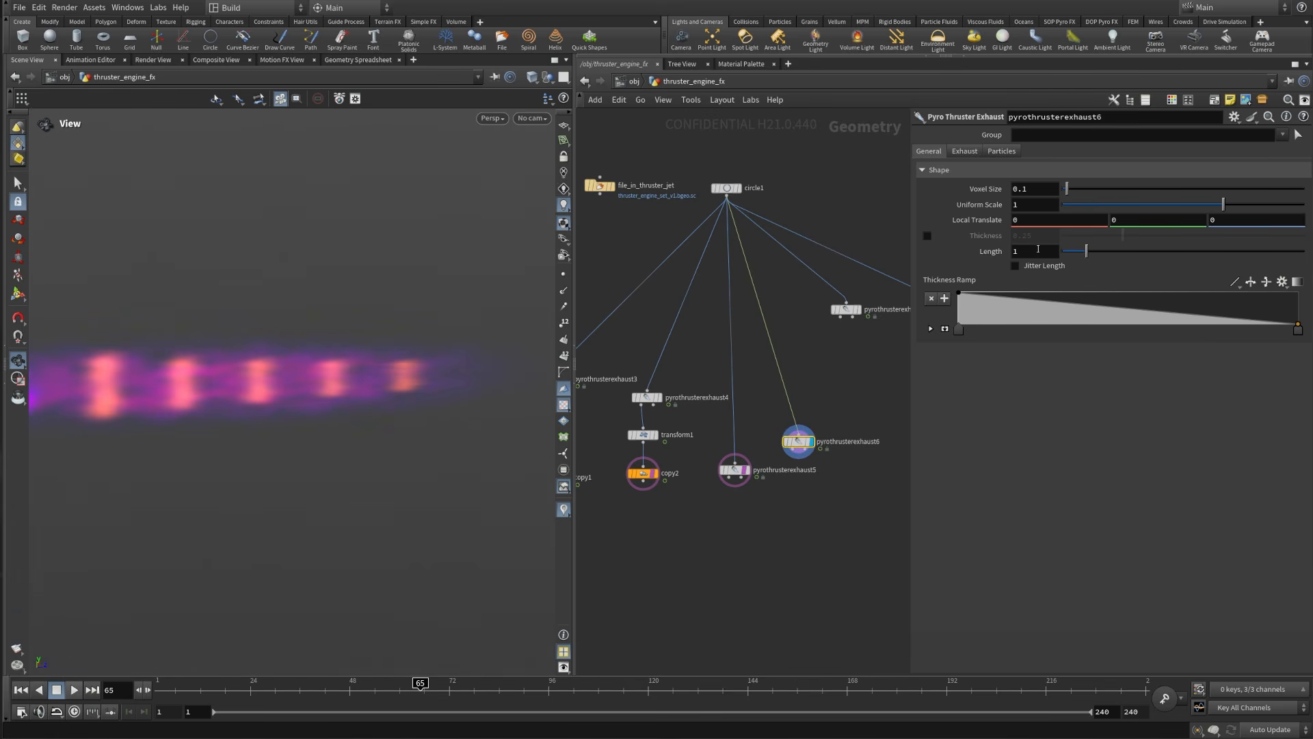
# Step: Set the Length of pyrothrusterexhaust6 to 18.5 and enable Jitter Length
pyautogui.click(1036, 252)
pyautogui.write('8.5')
pyautogui.press('Return')
pyautogui.scroll(-3, 381, 434)
pyautogui.moveTo(381, 434); pyautogui.dragTo(393, 485, button='middle')
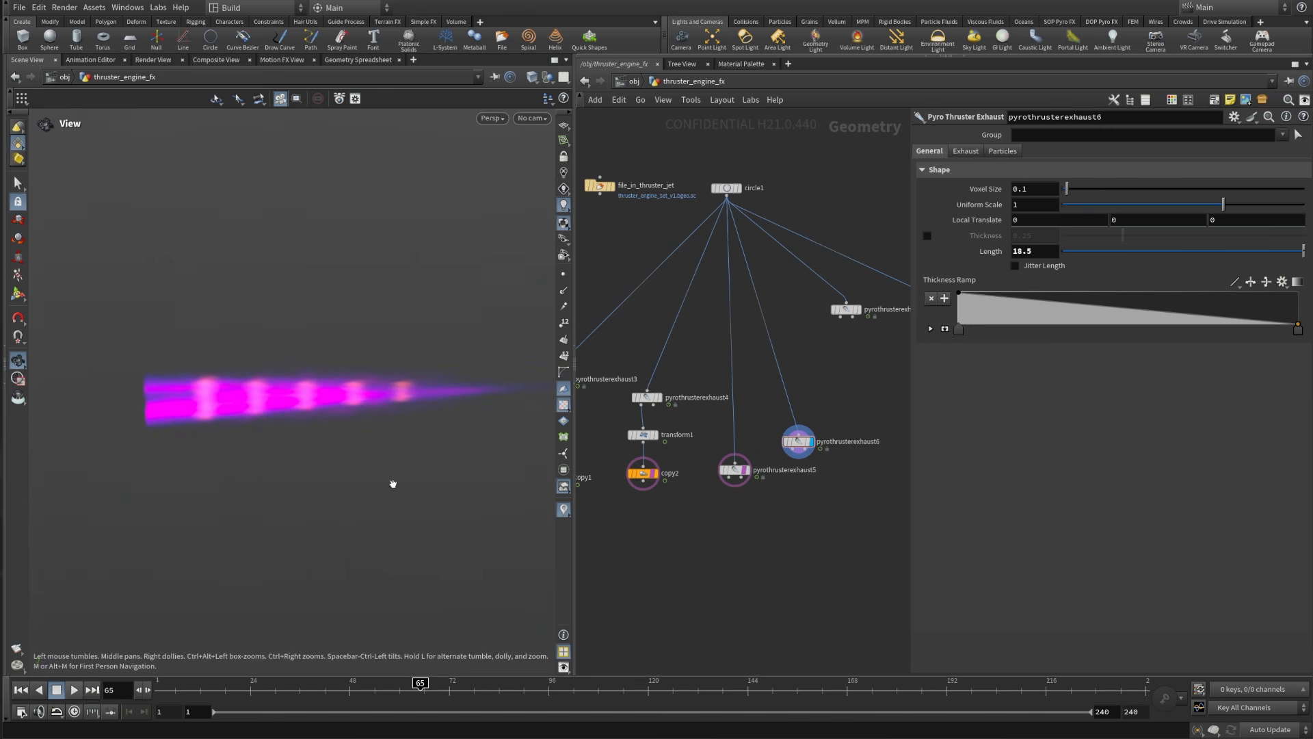
pyautogui.click(1045, 266)
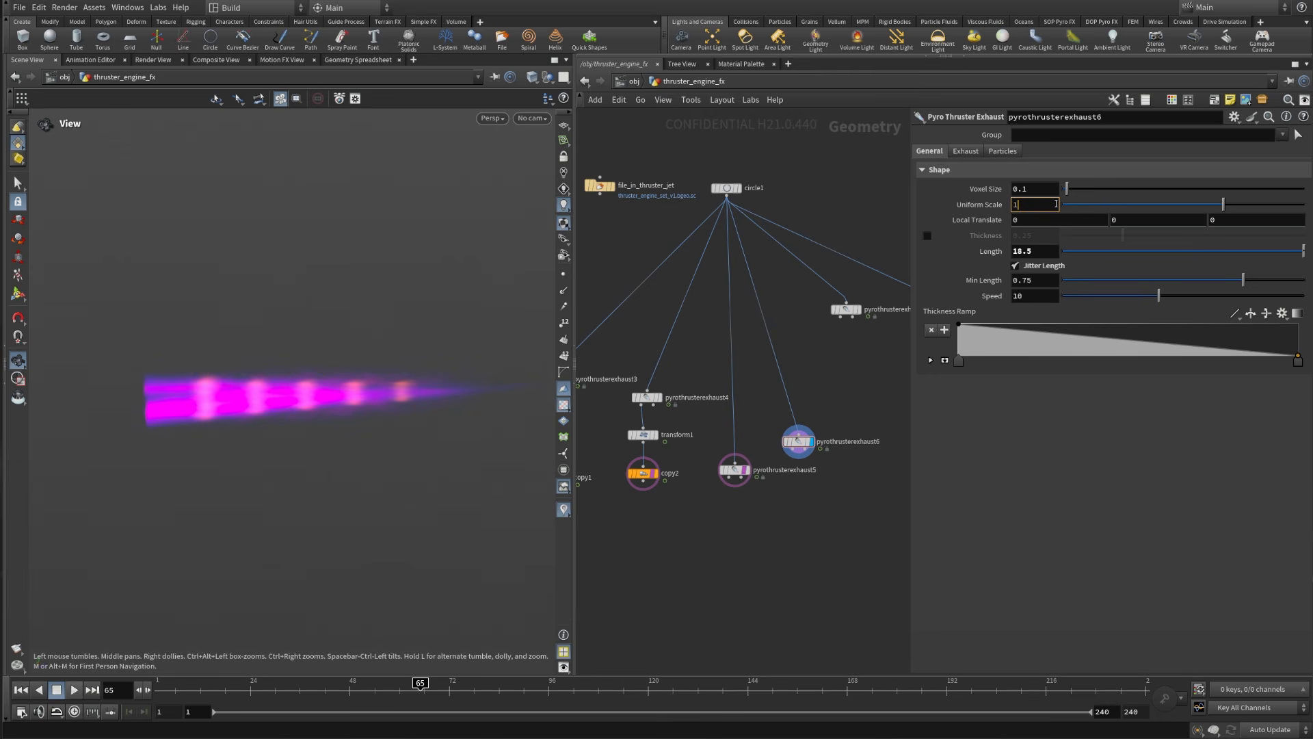
# Step: Set the Uniform Scale of pyrothrusterexhaust6 to 1.15
pyautogui.write('1')
pyautogui.write('5')
pyautogui.press('Return')
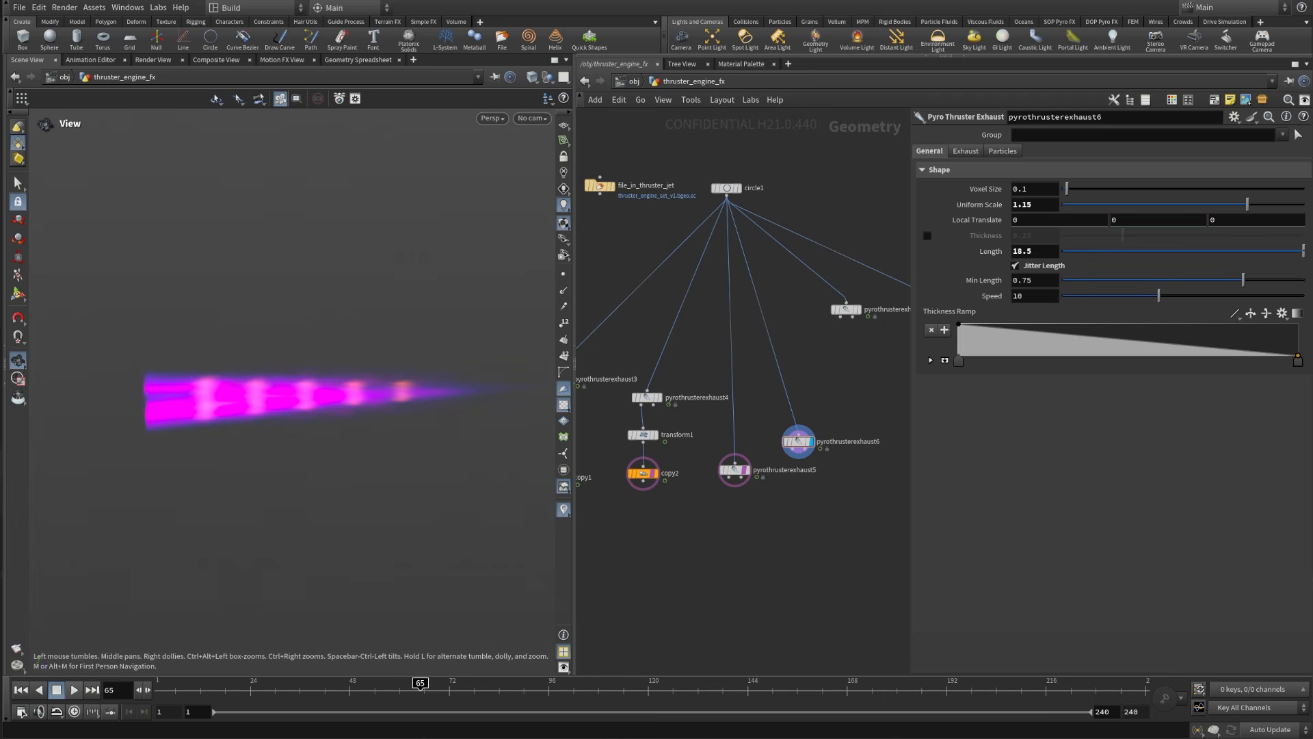
# Step: Set the exhaust Noise Strength of pyrothrusterexhaust6 to 0.25
pyautogui.click(964, 152)
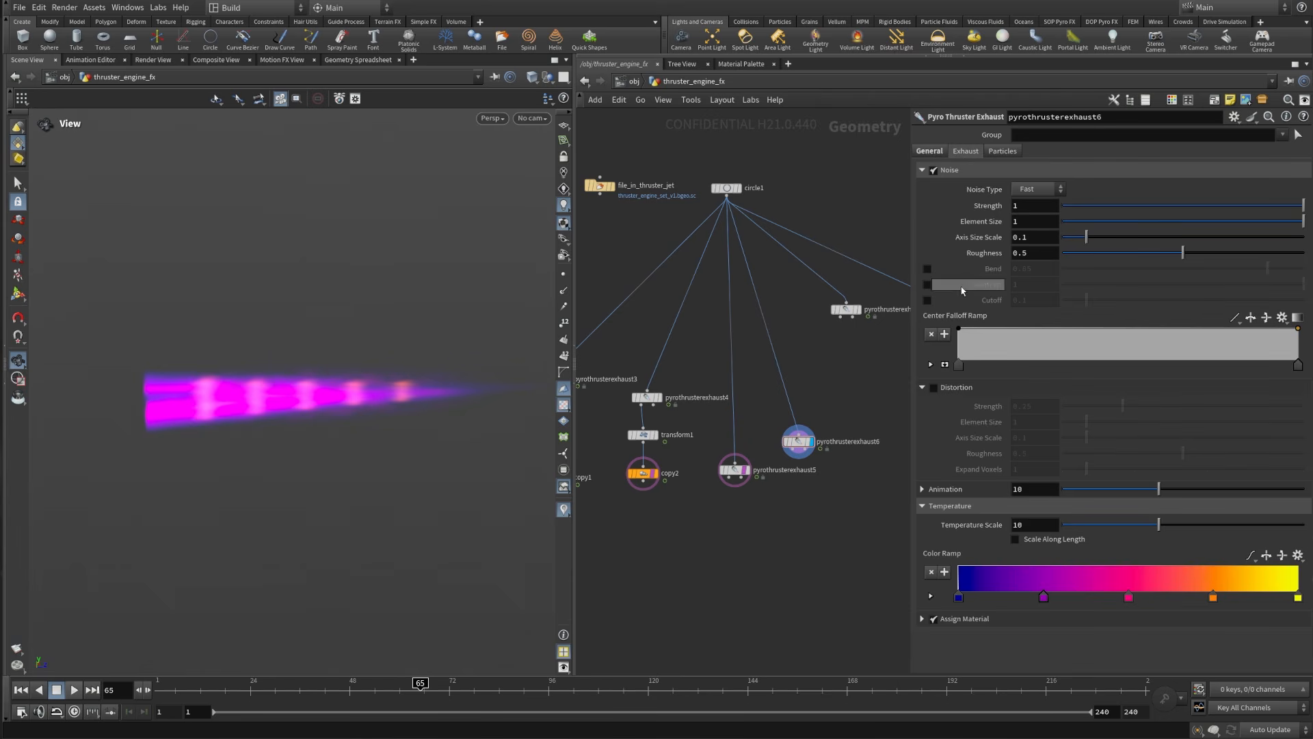
pyautogui.click(1016, 206)
pyautogui.write('0.')
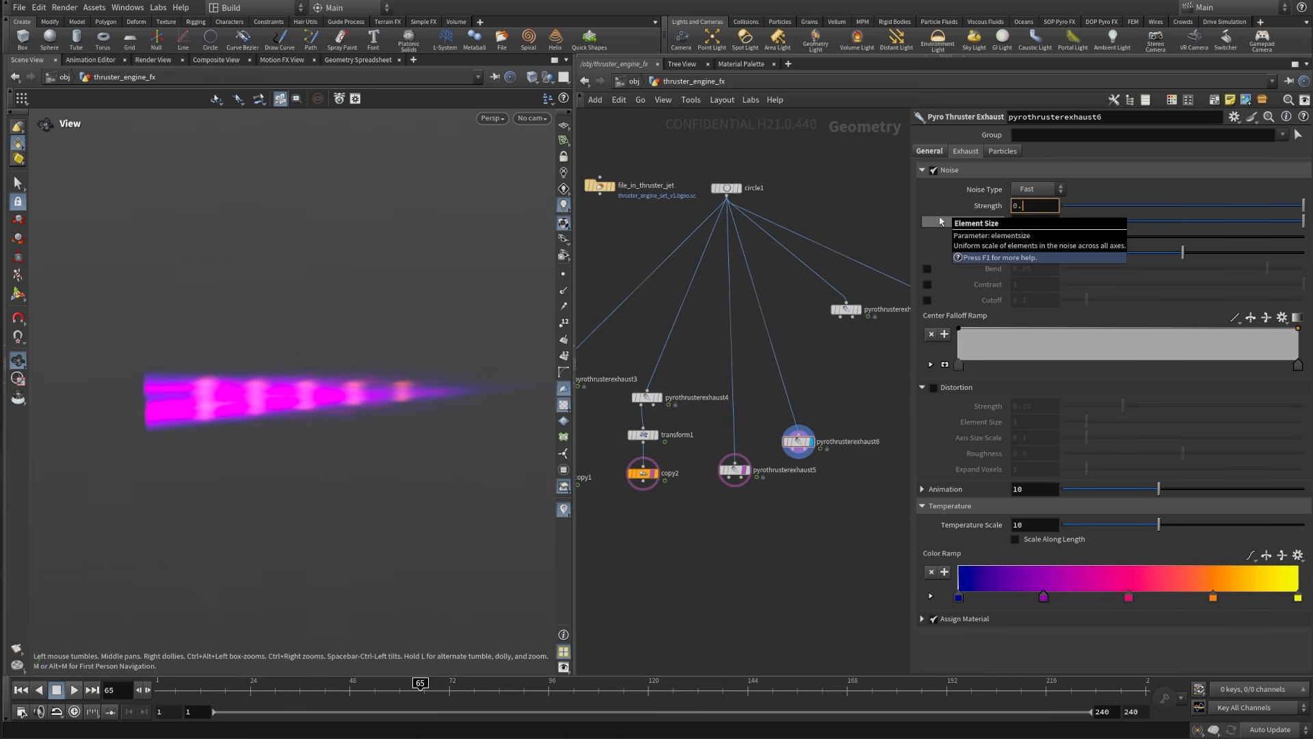
pyautogui.write('25')
pyautogui.press('Return')
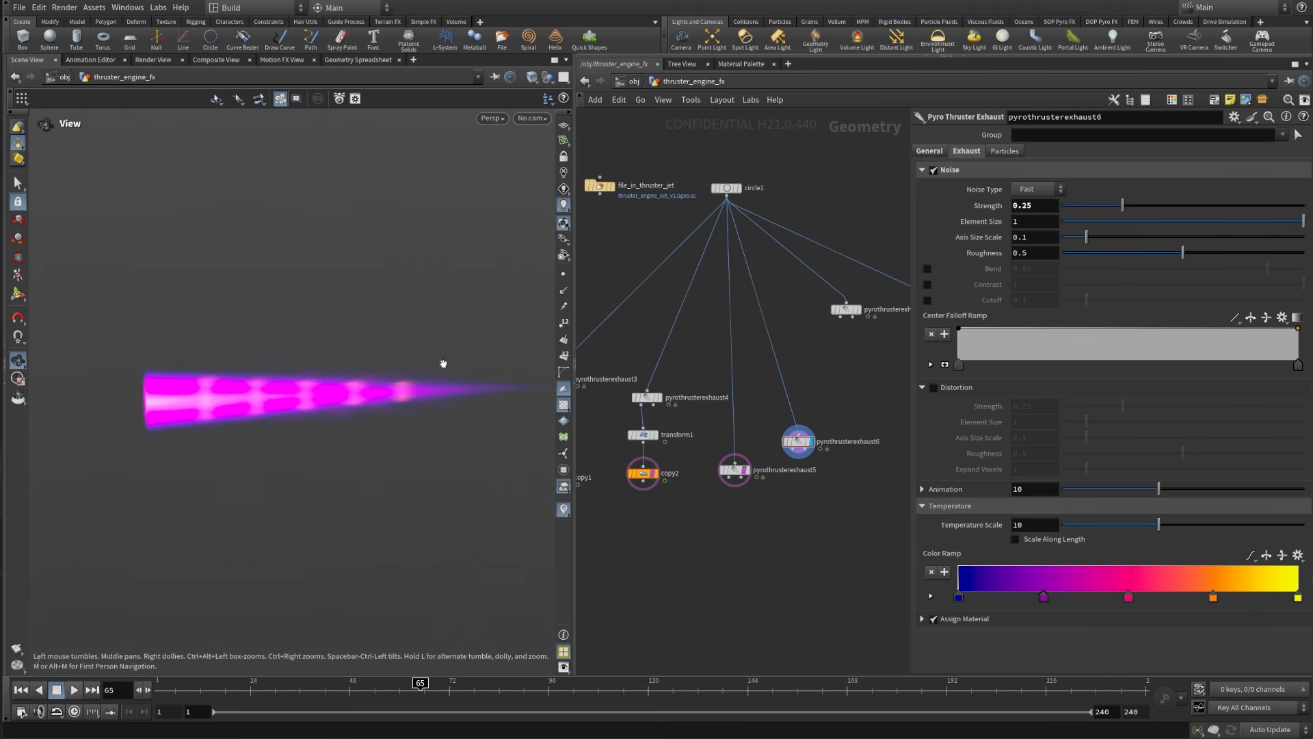
# Step: Enable Distortion on pyrothrusterexhaust6 and set its Strength to 0.1
pyautogui.click(935, 387)
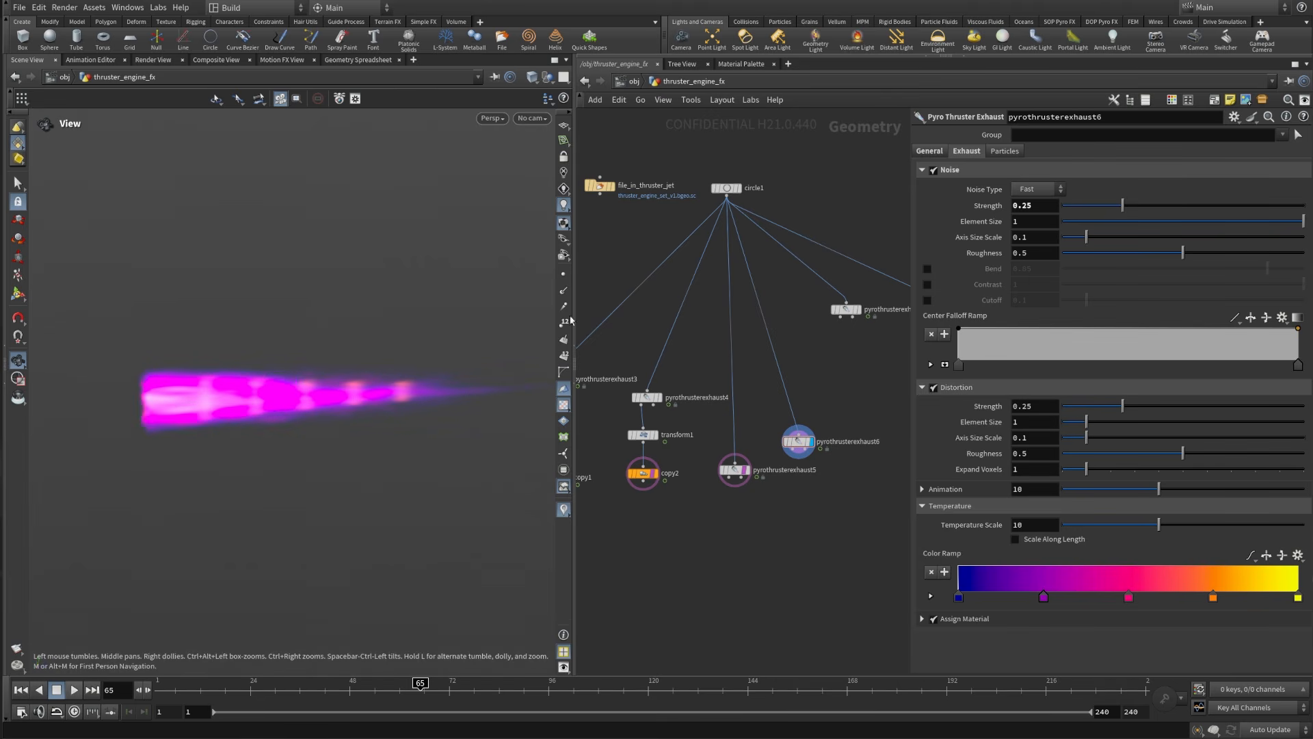
pyautogui.doubleClick(1041, 406)
pyautogui.write('0.1')
pyautogui.press('Return')
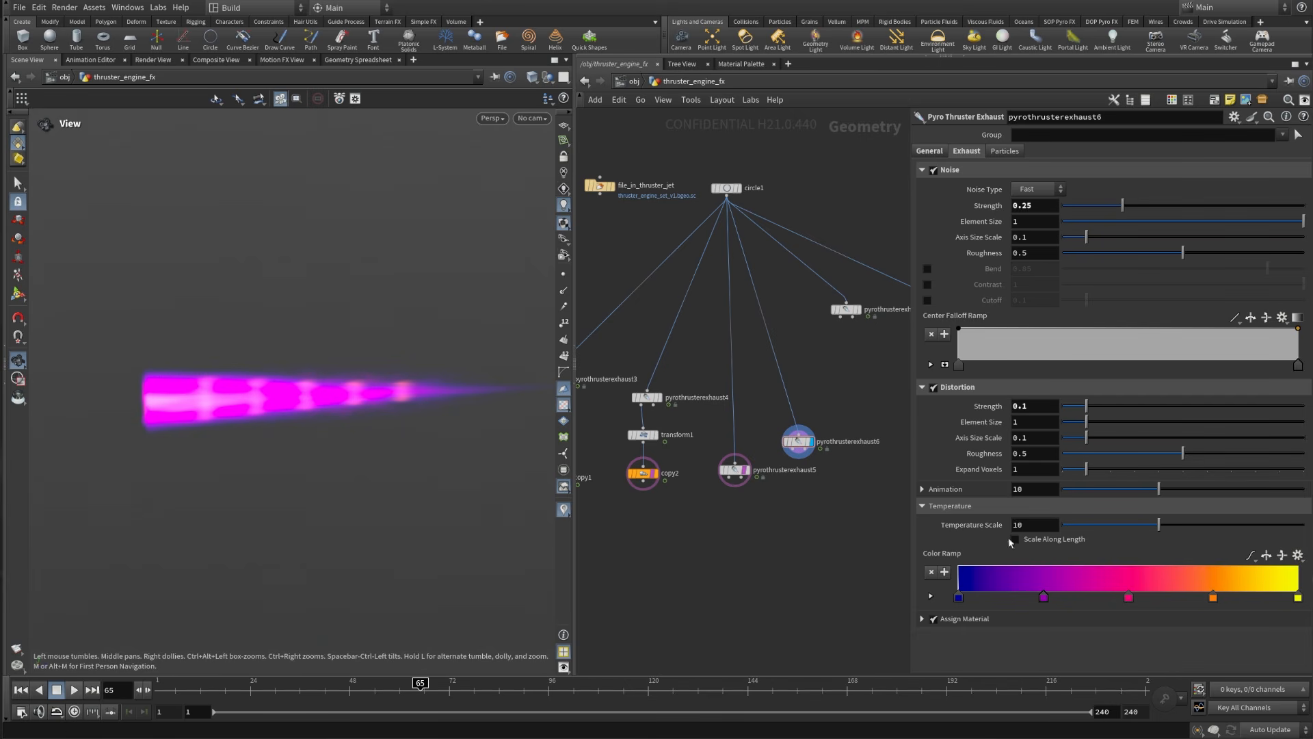
# Step: Set the Temperature Scale of pyrothrusterexhaust6 to 5
pyautogui.moveTo(1044, 527); pyautogui.dragTo(657, 593)
pyautogui.write('5')
pyautogui.press('Return')
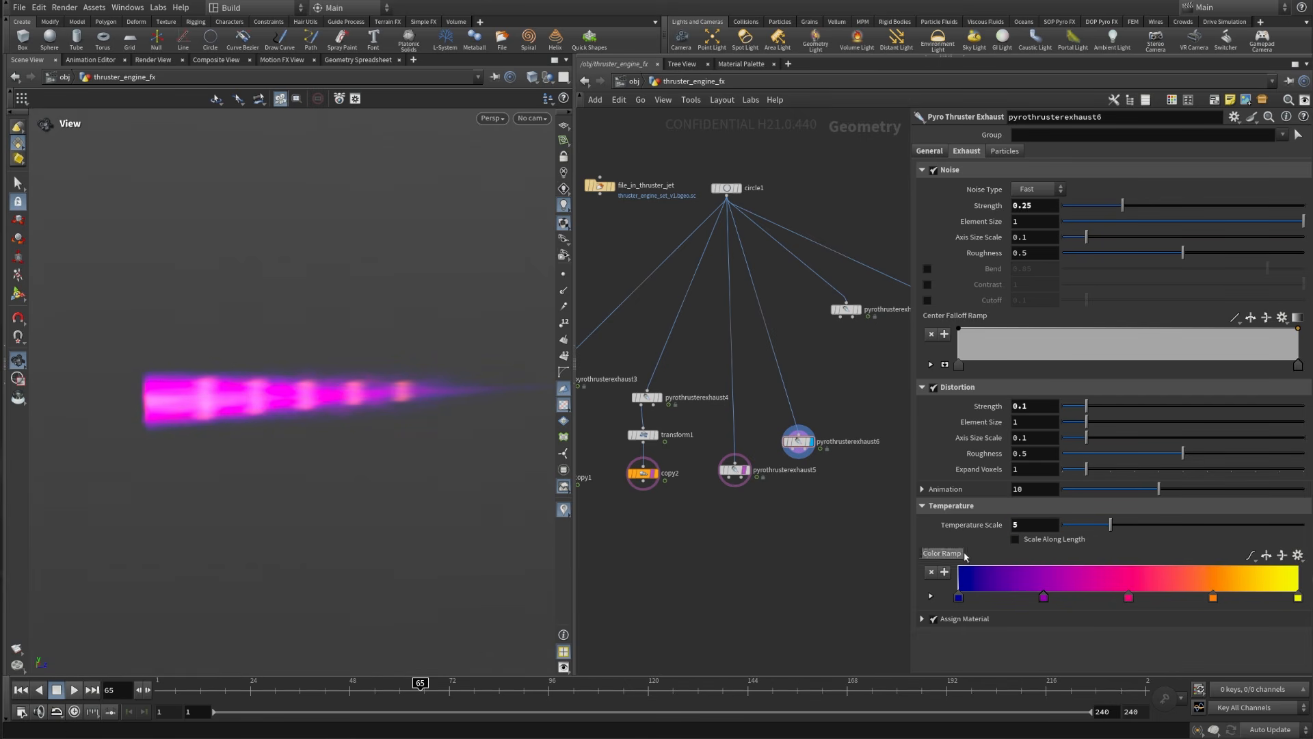
# Step: Enable Scale Along Length for the temperature and apply the Hill preset to the intensity ramp
pyautogui.click(1030, 540)
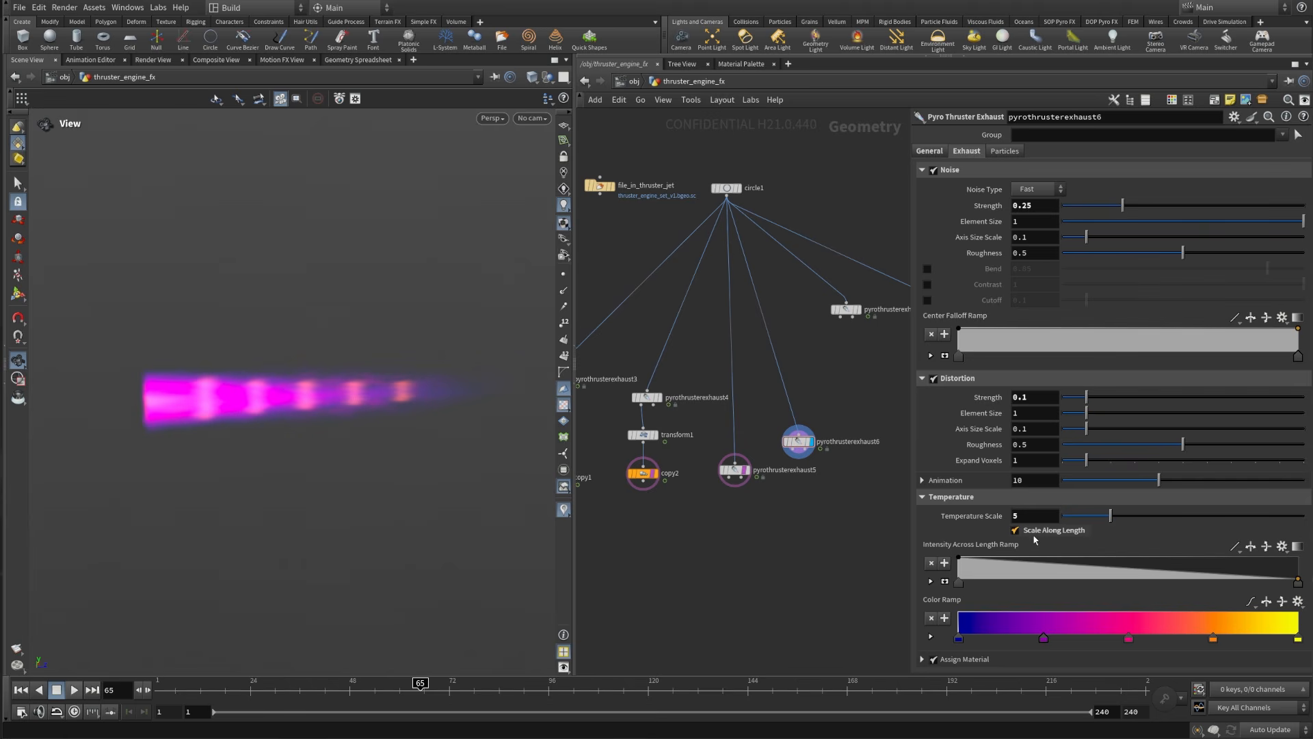
pyautogui.click(1282, 546)
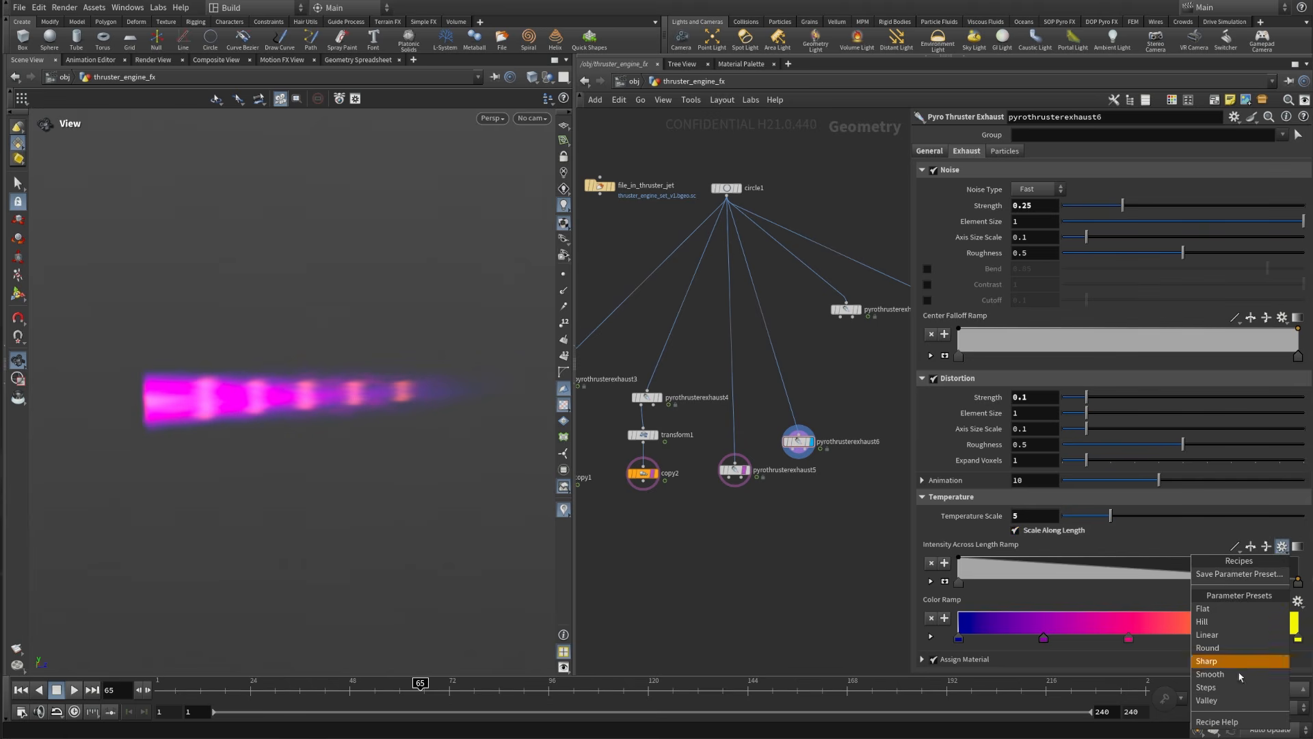
pyautogui.click(1225, 622)
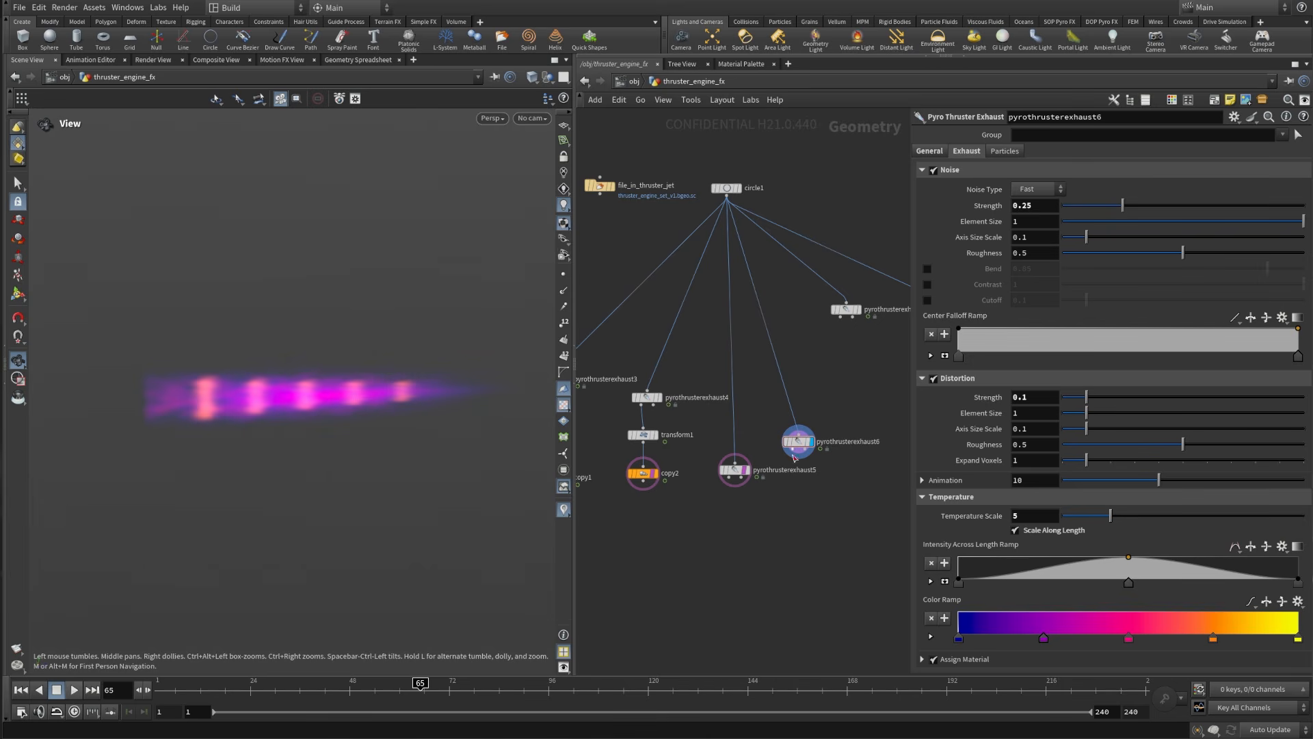
# Step: Show copy1 as a template with the other flame layers and inspect the combined flame
pyautogui.moveTo(758, 532); pyautogui.dragTo(804, 558, button='middle')
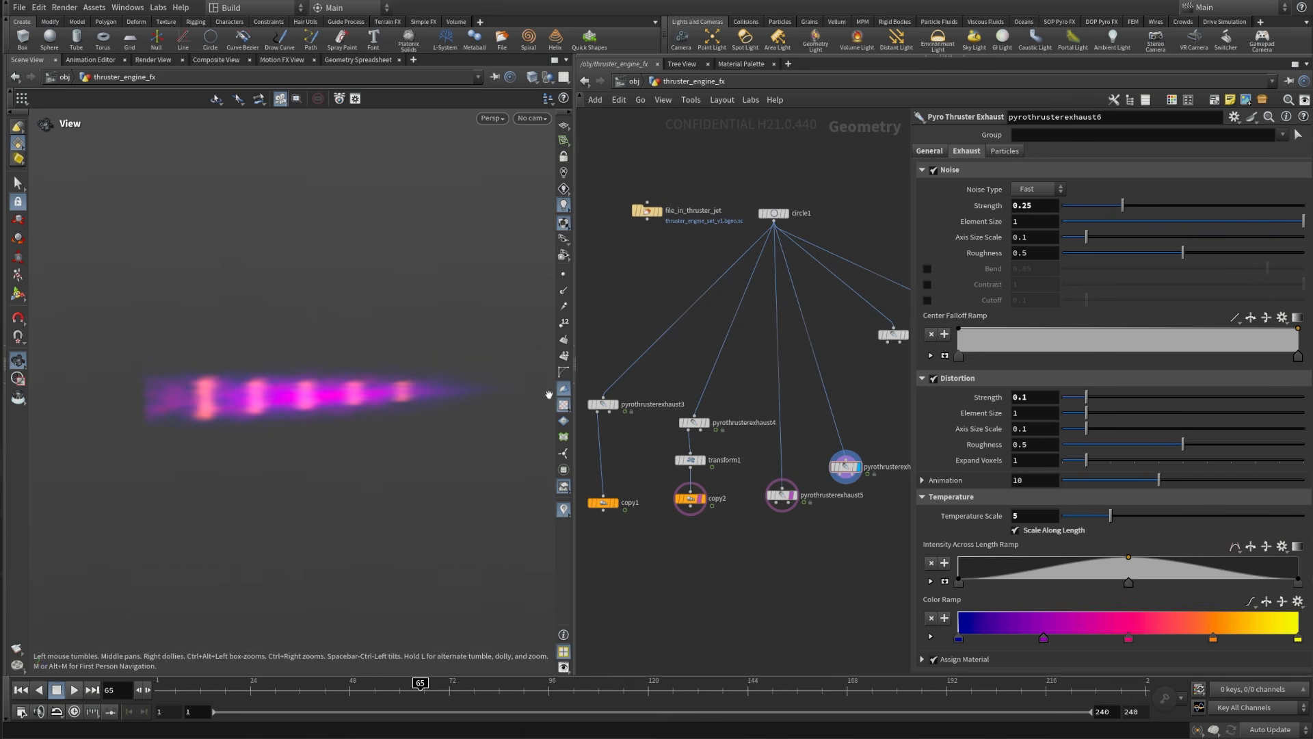
pyautogui.click(615, 503)
pyautogui.moveTo(266, 405)
pyautogui.mouseDown()
pyautogui.moveTo(326, 452)
pyautogui.moveTo(381, 428)
pyautogui.moveTo(284, 407)
pyautogui.mouseUp()
pyautogui.moveTo(285, 408); pyautogui.dragTo(357, 399, button='right')
pyautogui.moveTo(357, 399); pyautogui.dragTo(403, 483)
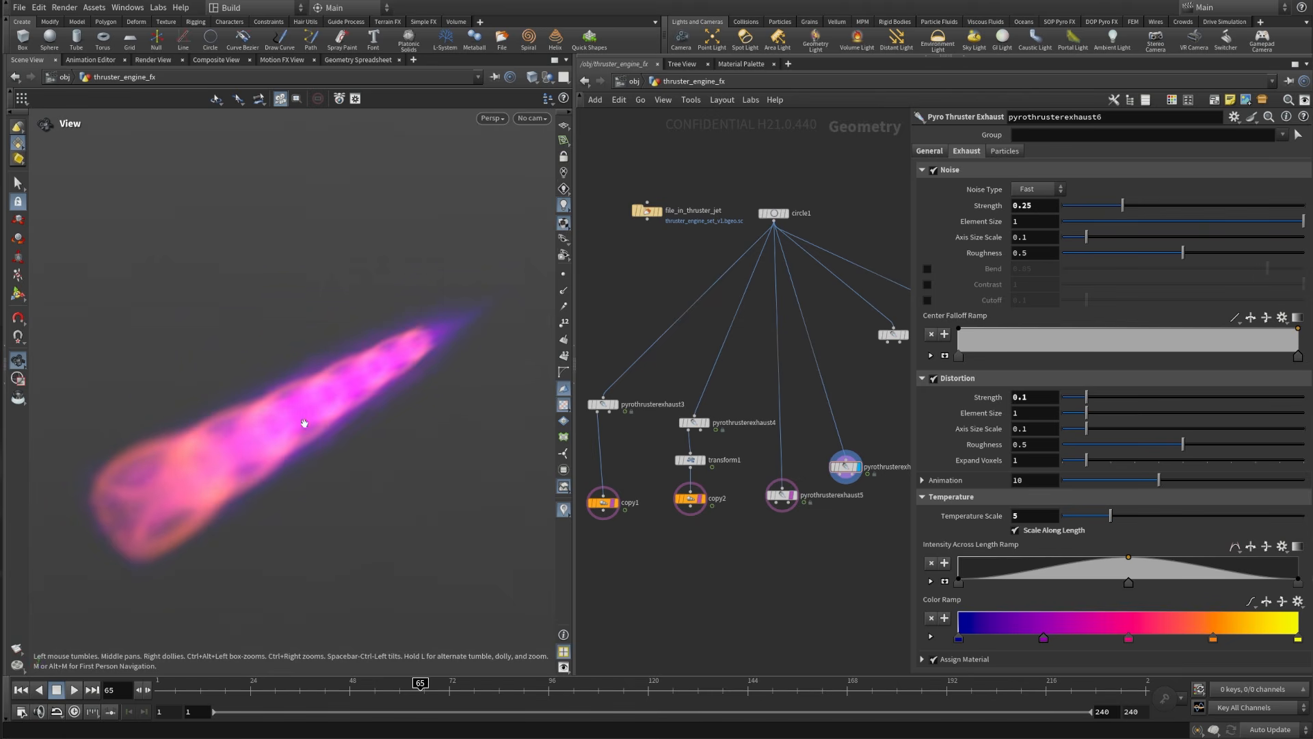
pyautogui.moveTo(204, 436); pyautogui.dragTo(326, 486)
# Step: Show the file_in_thruster_jet engine model as a template and view the flame coming out of its nozzle
pyautogui.moveTo(620, 233); pyautogui.dragTo(672, 217, button='middle')
pyautogui.scroll(1, 672, 217)
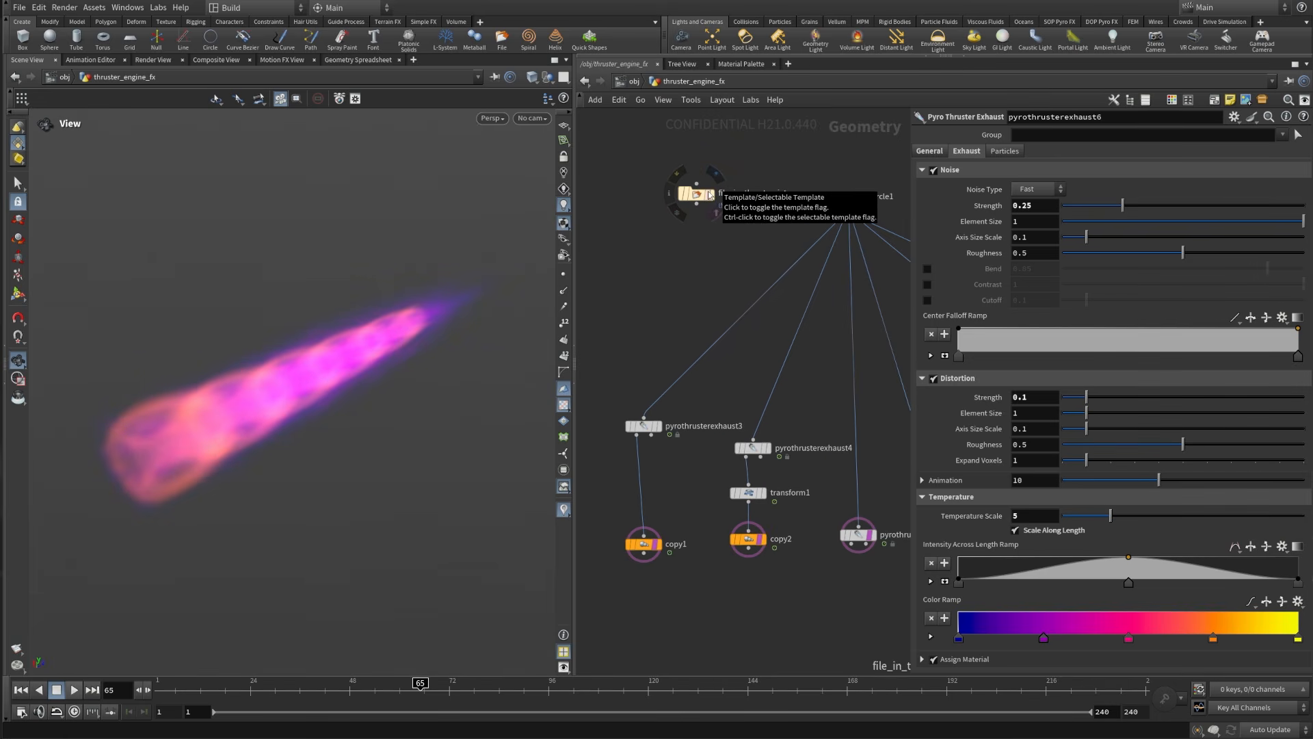
pyautogui.click(709, 197)
pyautogui.moveTo(384, 407); pyautogui.dragTo(320, 429)
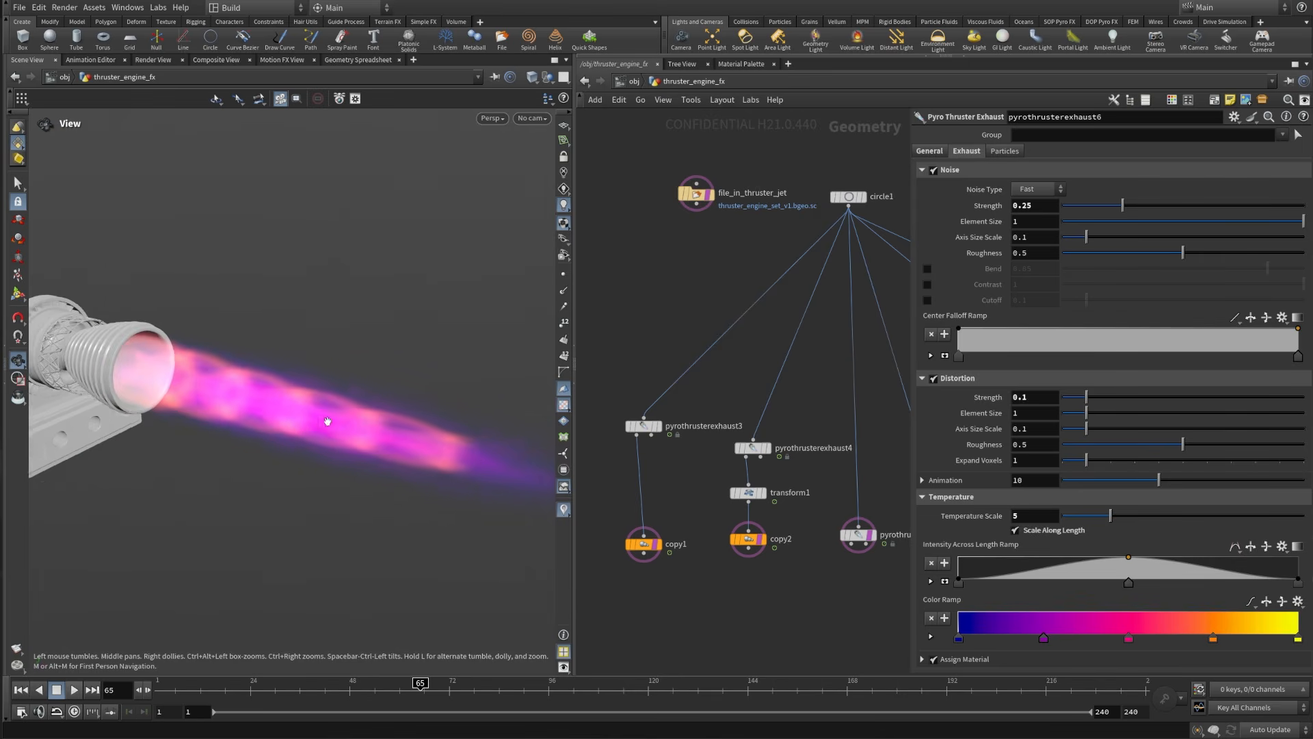
# Step: Play back the flame animation with the engine model and inspect the flame from the opposite side of the nozzle
pyautogui.scroll(2, 320, 428)
pyautogui.click(74, 689)
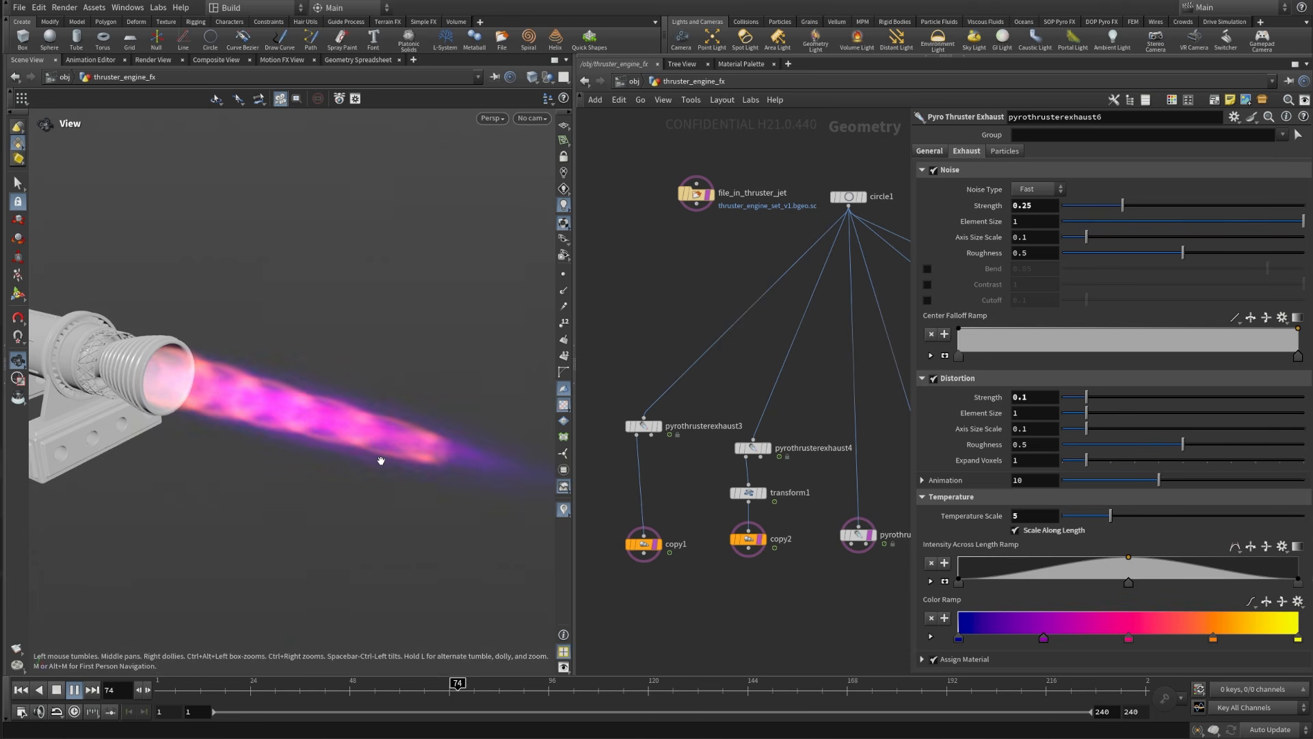
pyautogui.click(57, 690)
pyautogui.moveTo(308, 424); pyautogui.dragTo(410, 404)
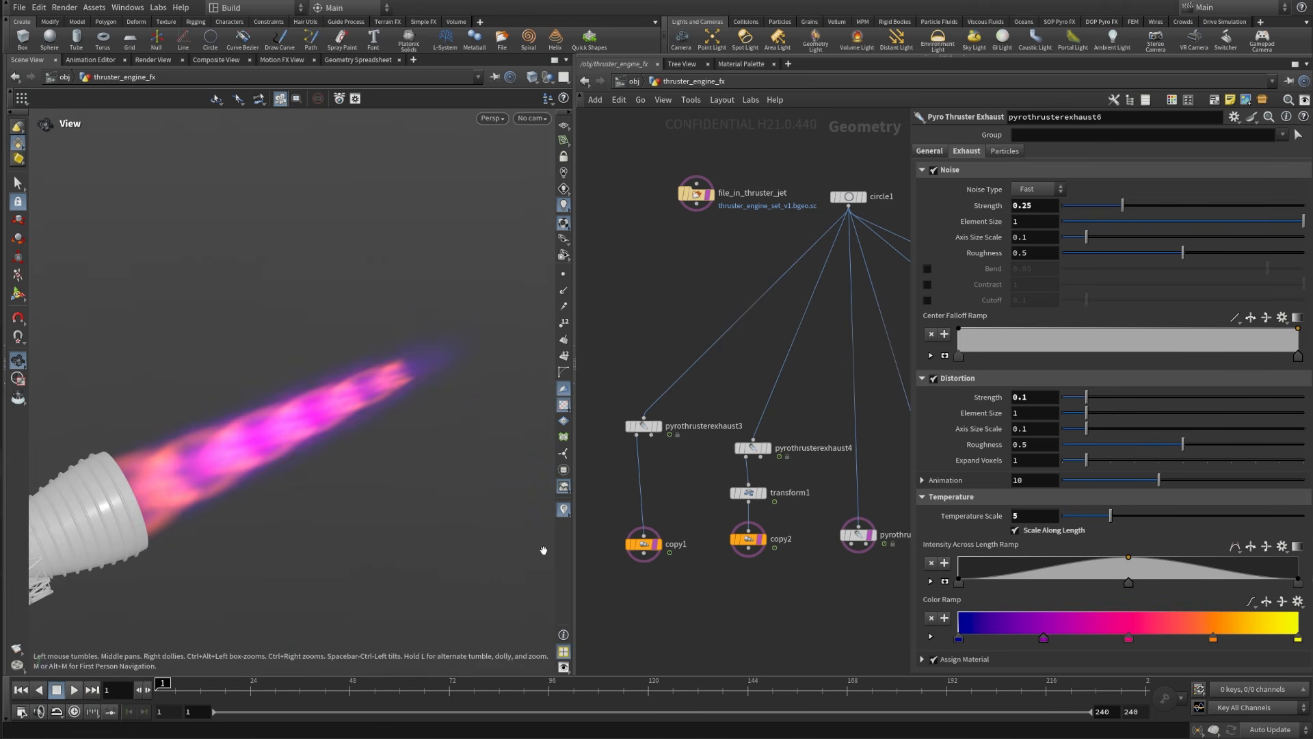
# Step: Examine the volumes and settings of the separate flame layers copy1, copy2, pyrothrusterexhaust5 and pyrothrusterexhaust6
pyautogui.scroll(-3, 795, 603)
pyautogui.moveTo(873, 580); pyautogui.dragTo(847, 499, button='middle')
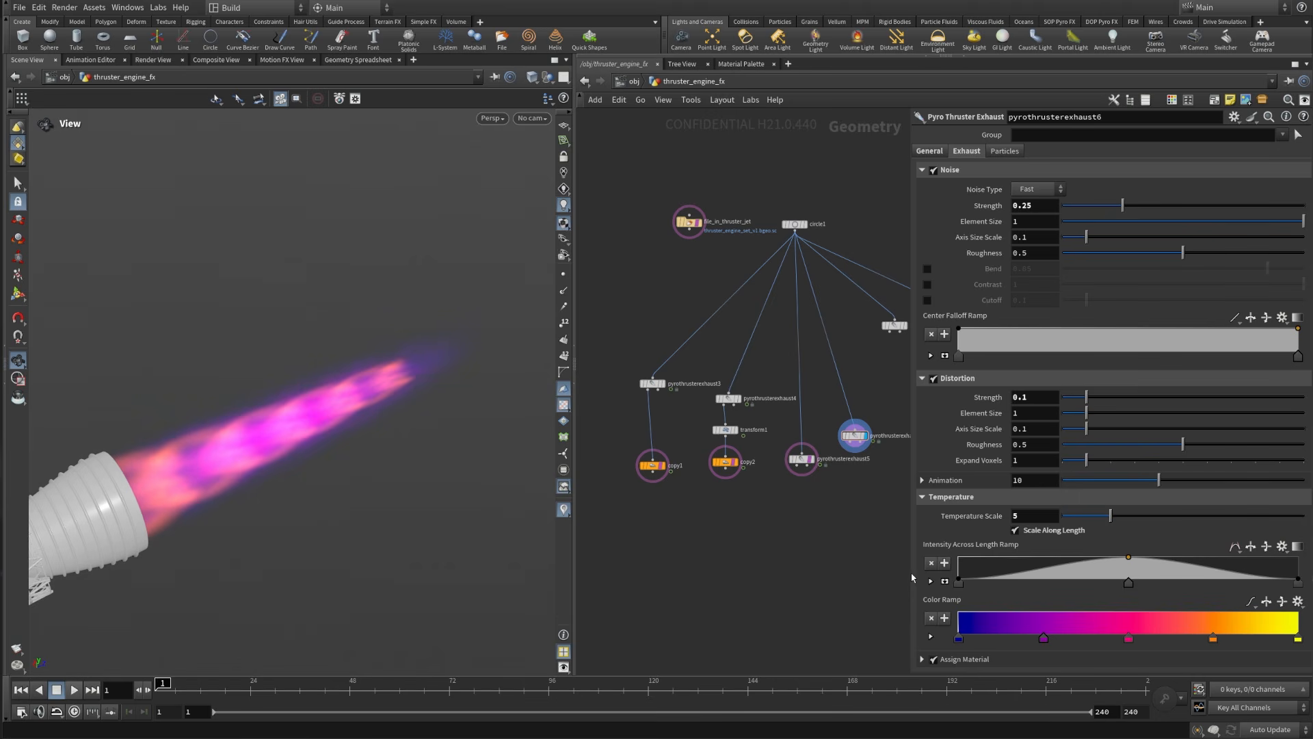
pyautogui.moveTo(910, 574); pyautogui.dragTo(1026, 575)
pyautogui.moveTo(672, 530); pyautogui.dragTo(743, 483, button='middle')
pyautogui.scroll(2, 711, 424)
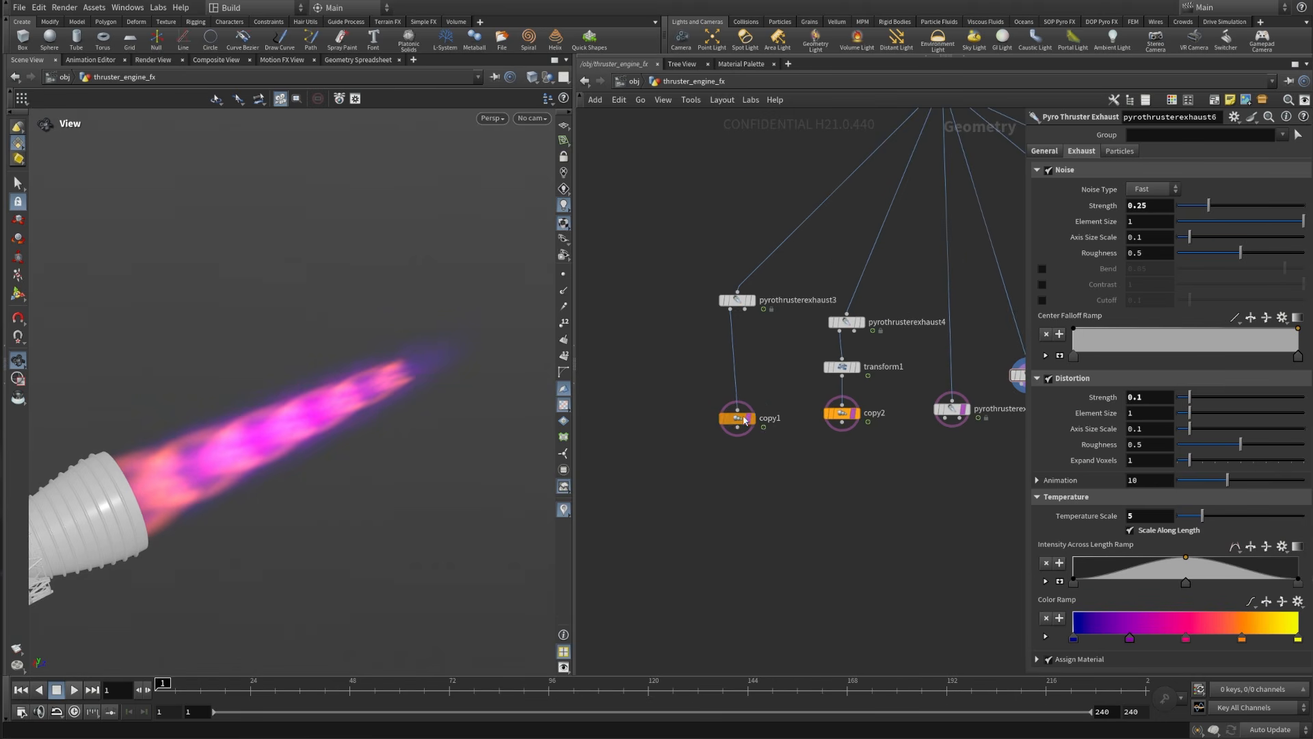
pyautogui.click(741, 418)
pyautogui.middleClick(741, 420)
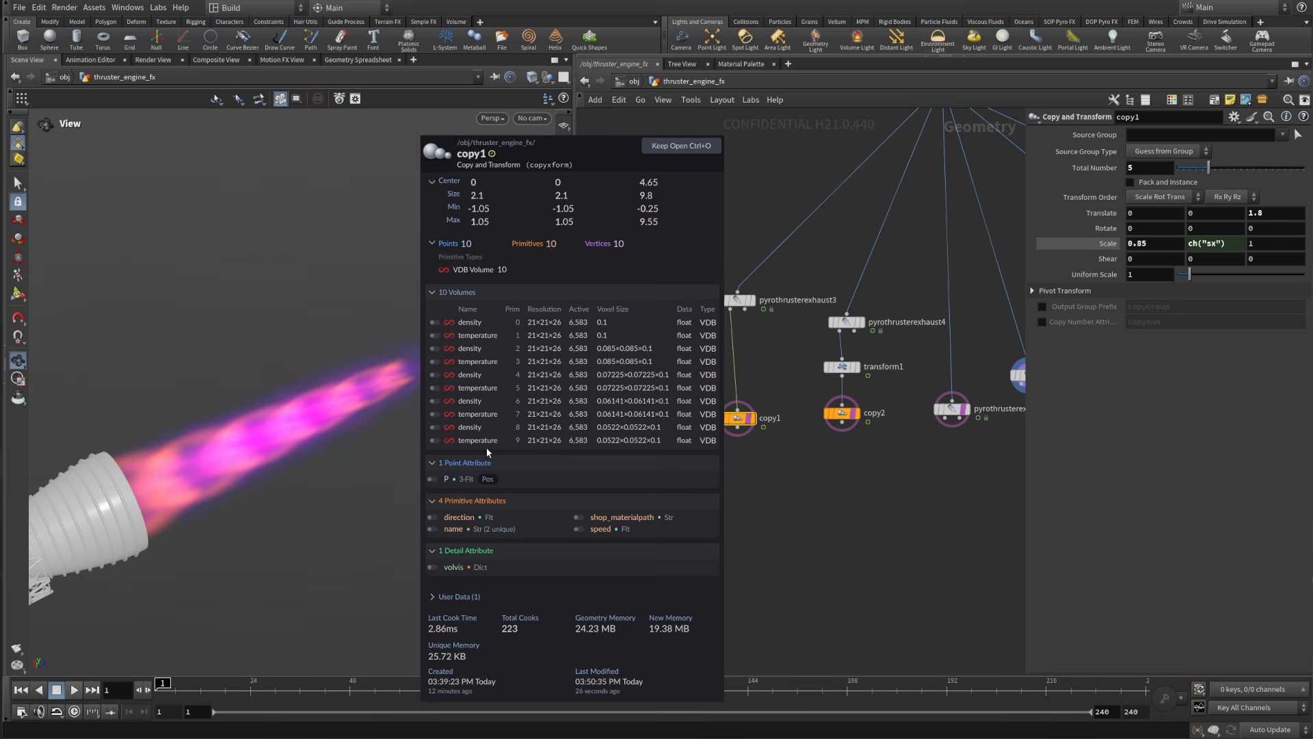
pyautogui.click(844, 414)
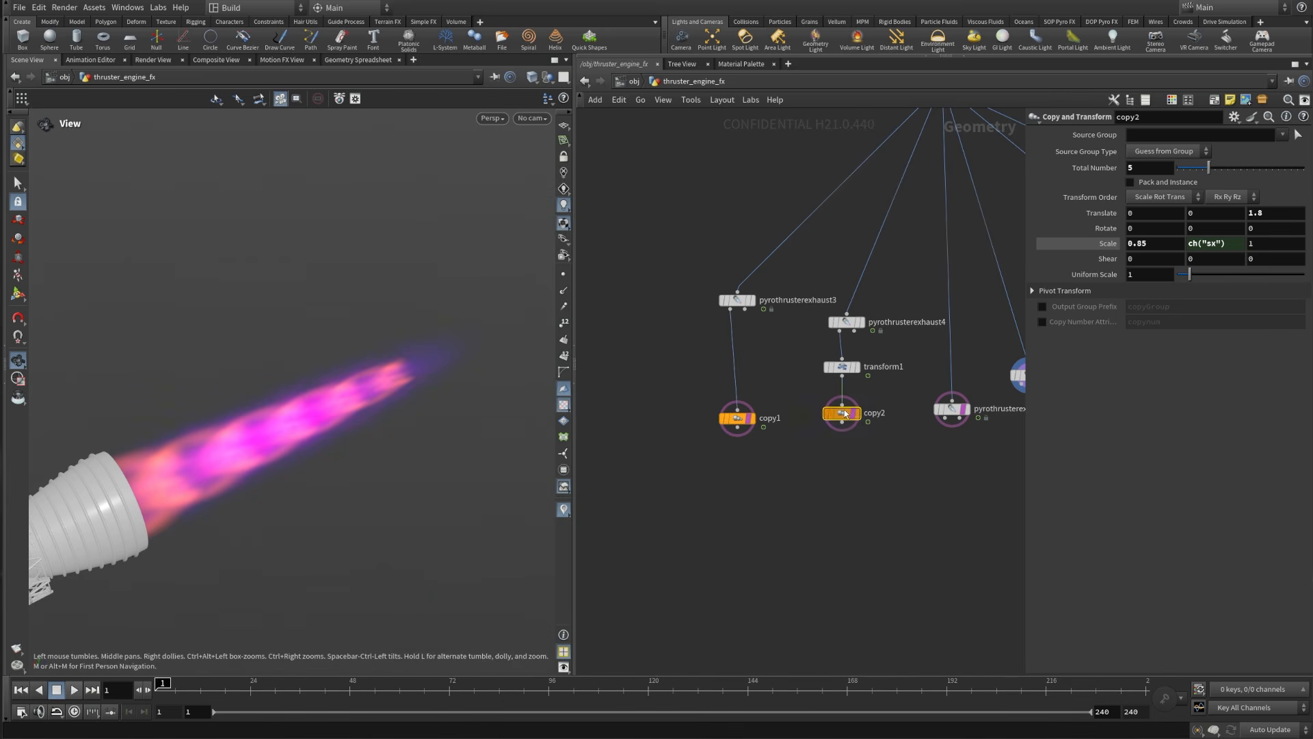
pyautogui.click(957, 411)
pyautogui.middleClick(958, 414)
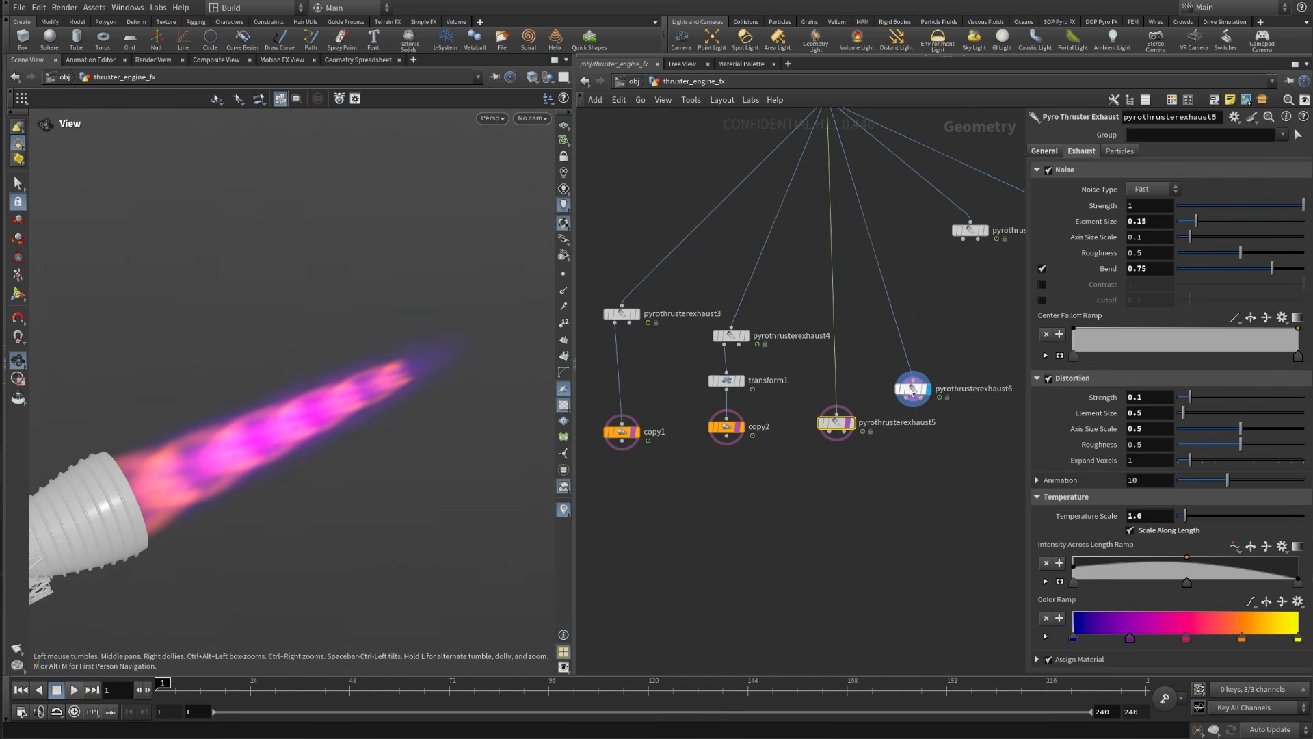
pyautogui.middleClick(922, 394)
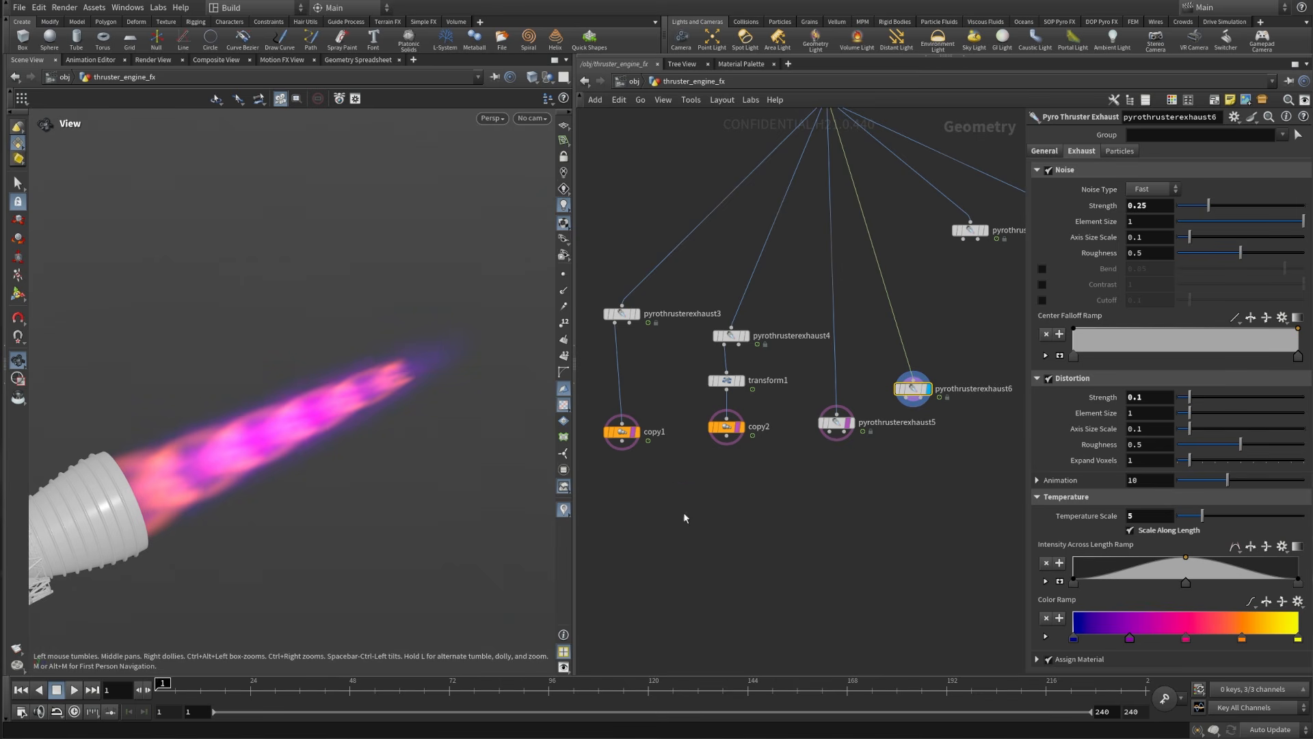
# Step: Display only copy1 with the other layers' templates turned off, and check its node info
pyautogui.scroll(5, 691, 512)
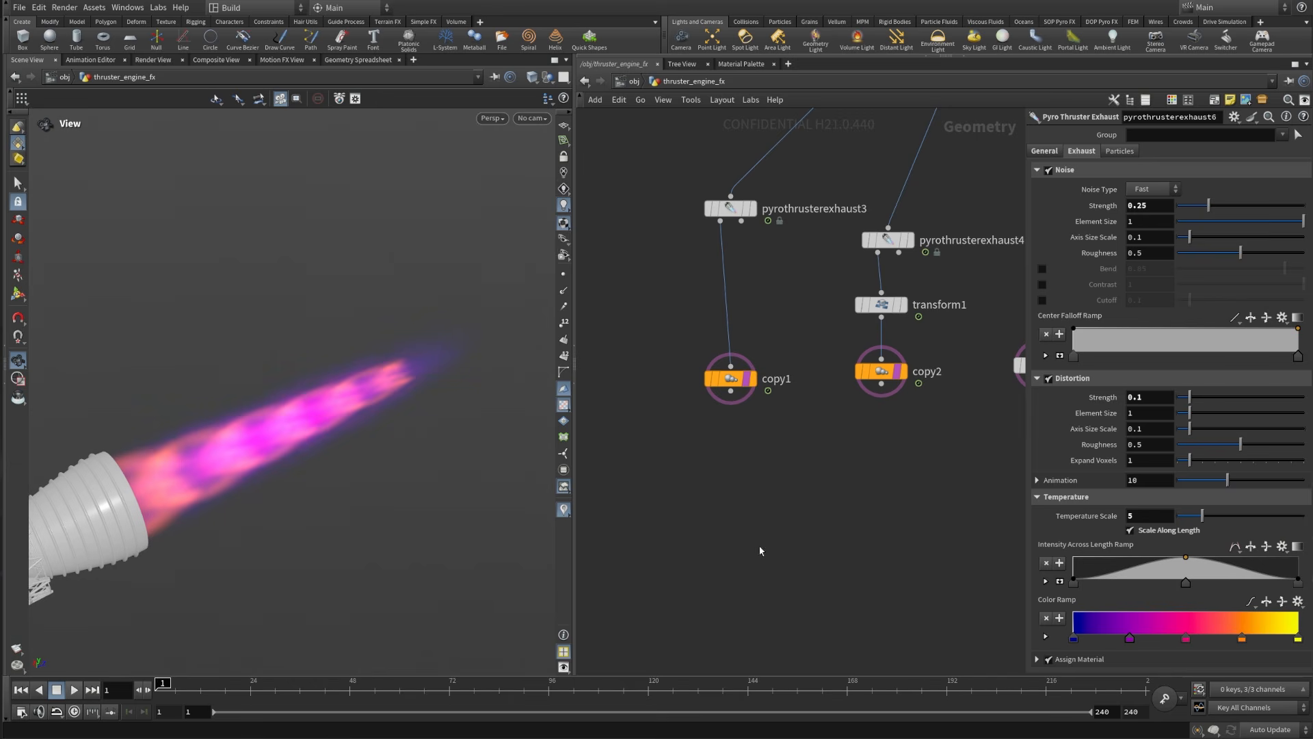
pyautogui.click(749, 379)
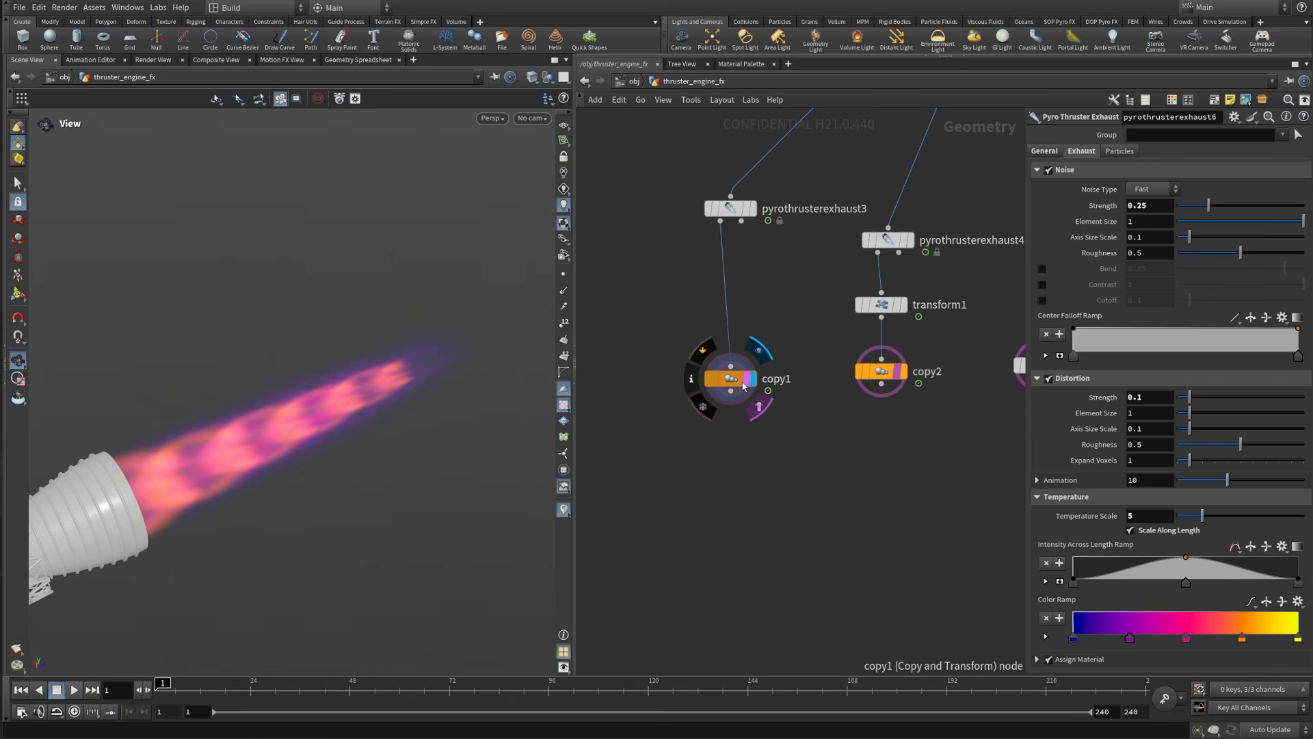
pyautogui.click(751, 380)
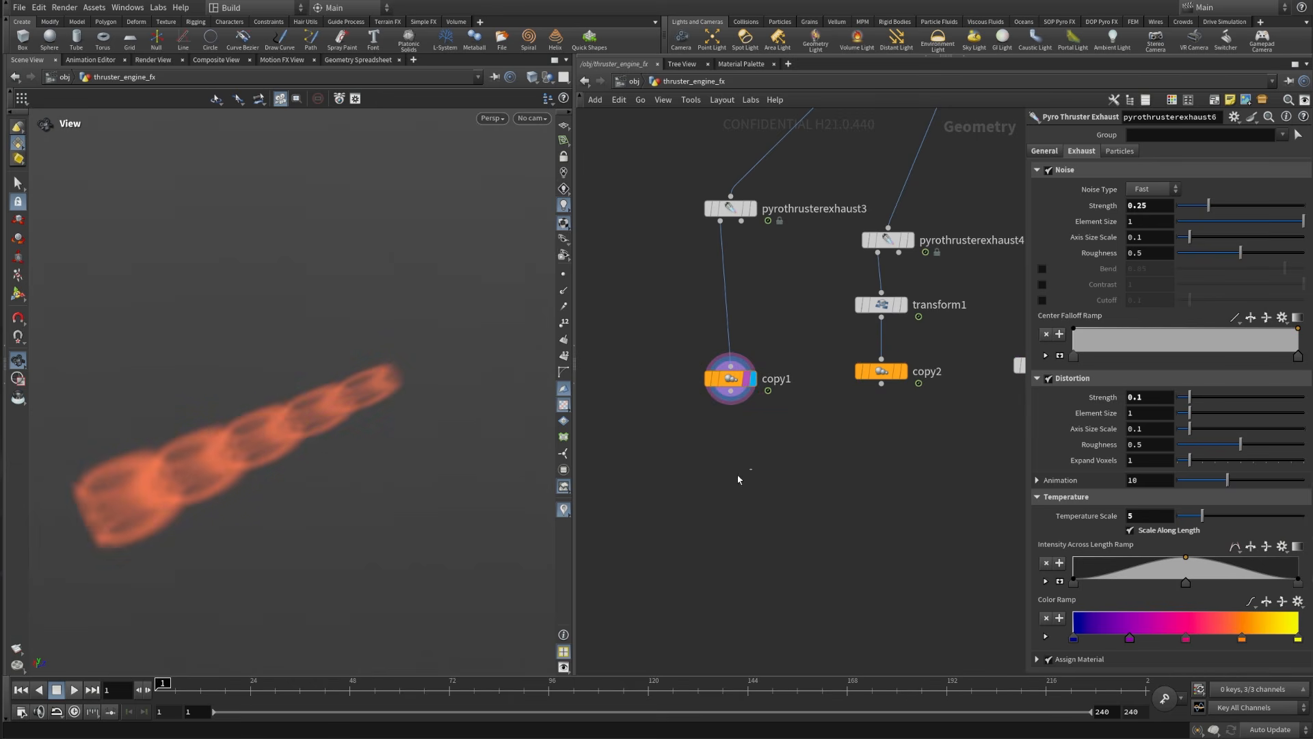
pyautogui.click(743, 381)
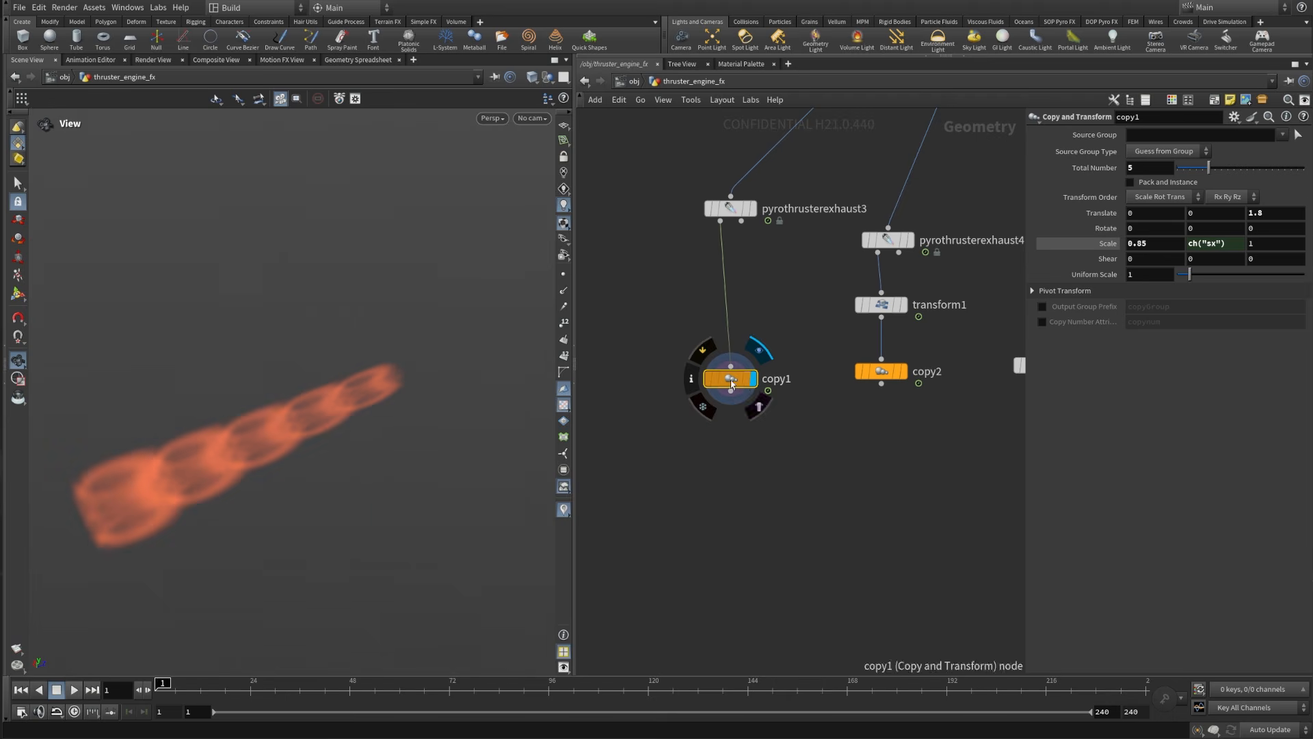
pyautogui.middleClick(732, 378)
# Step: Add a Split node below copy1
pyautogui.moveTo(726, 508); pyautogui.dragTo(735, 442, button='middle')
pyautogui.press('Tab')
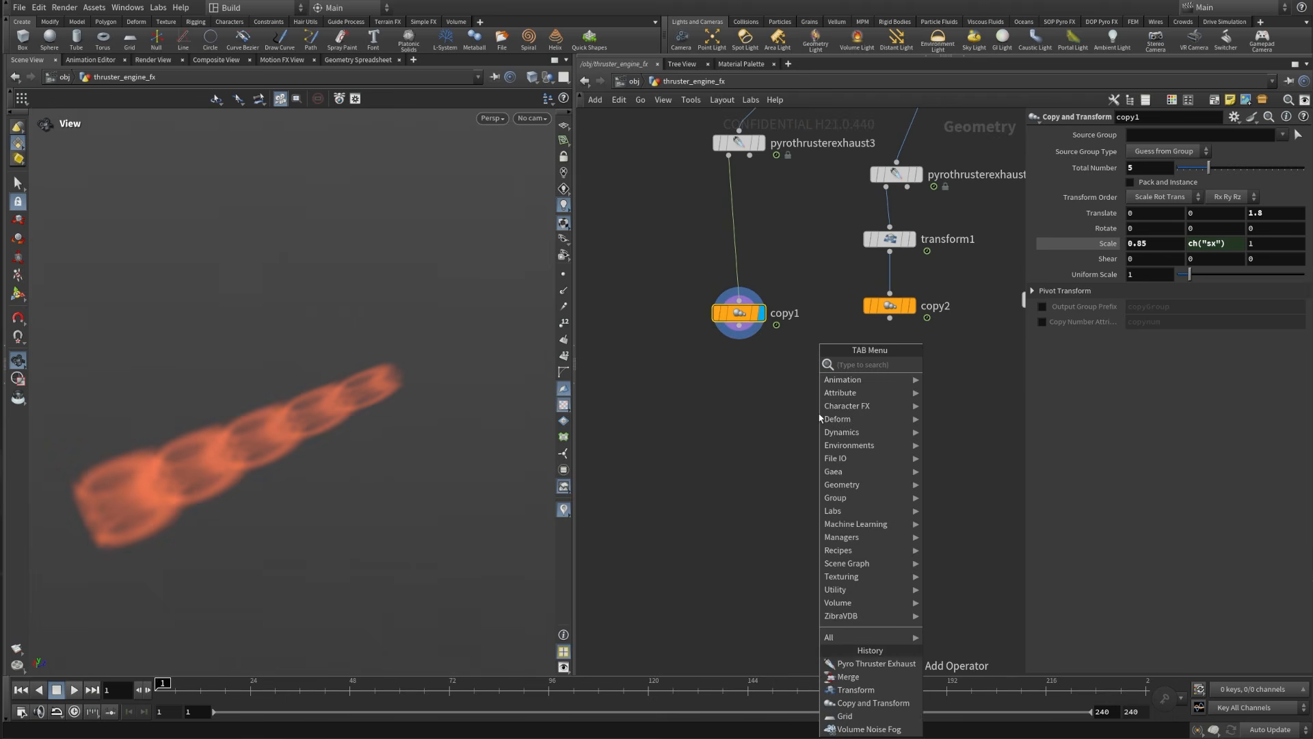
pyautogui.write('split')
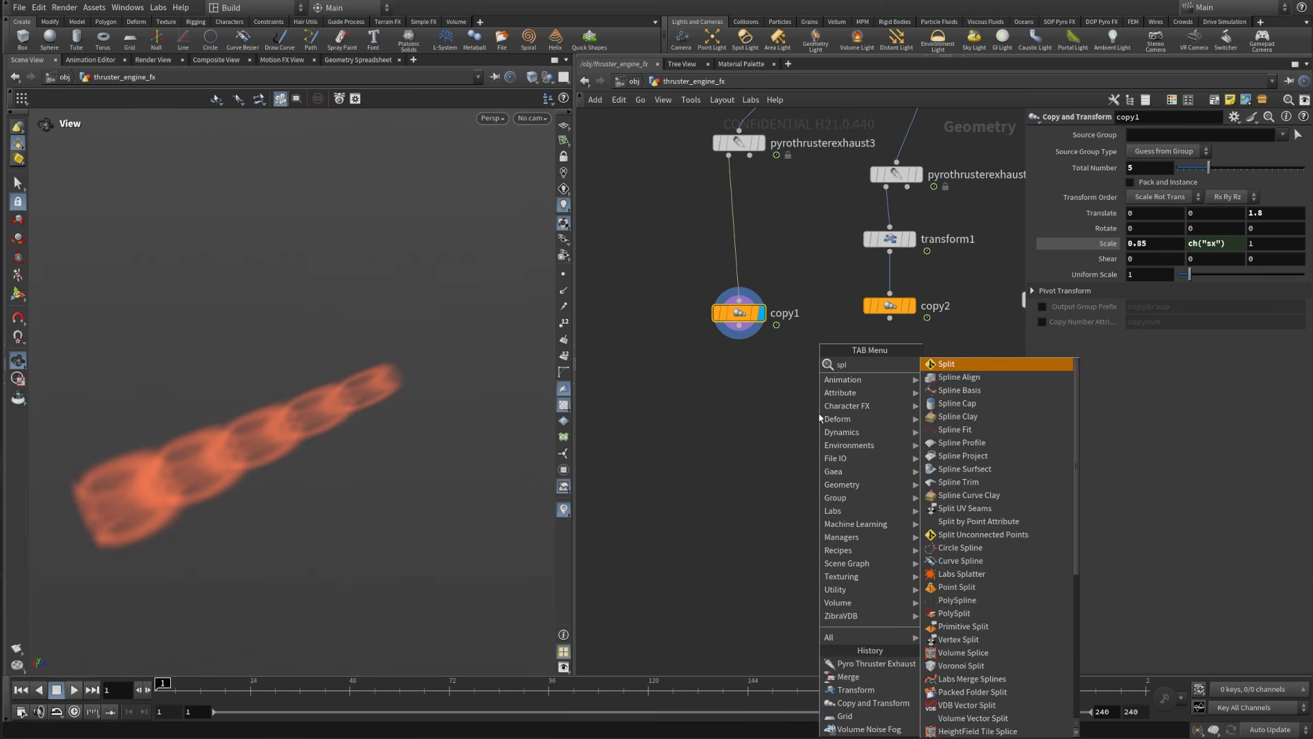
pyautogui.press('Return')
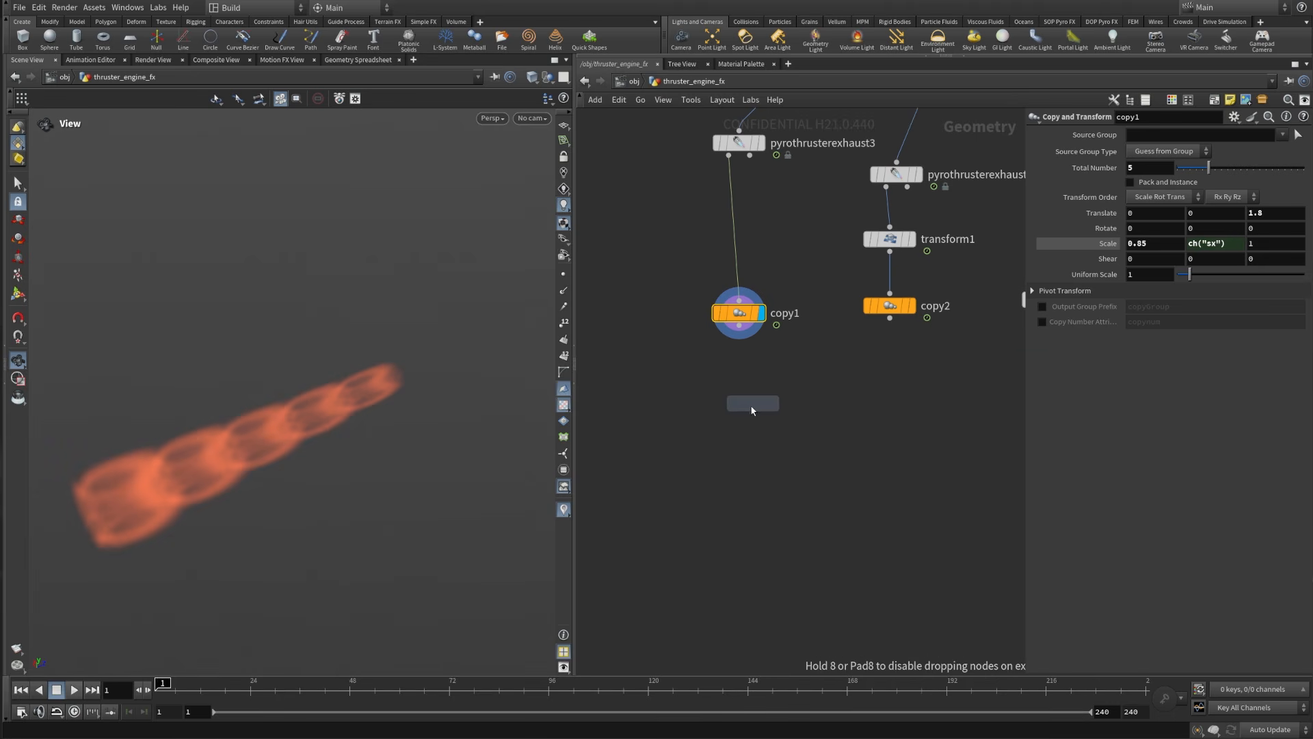
pyautogui.click(740, 409)
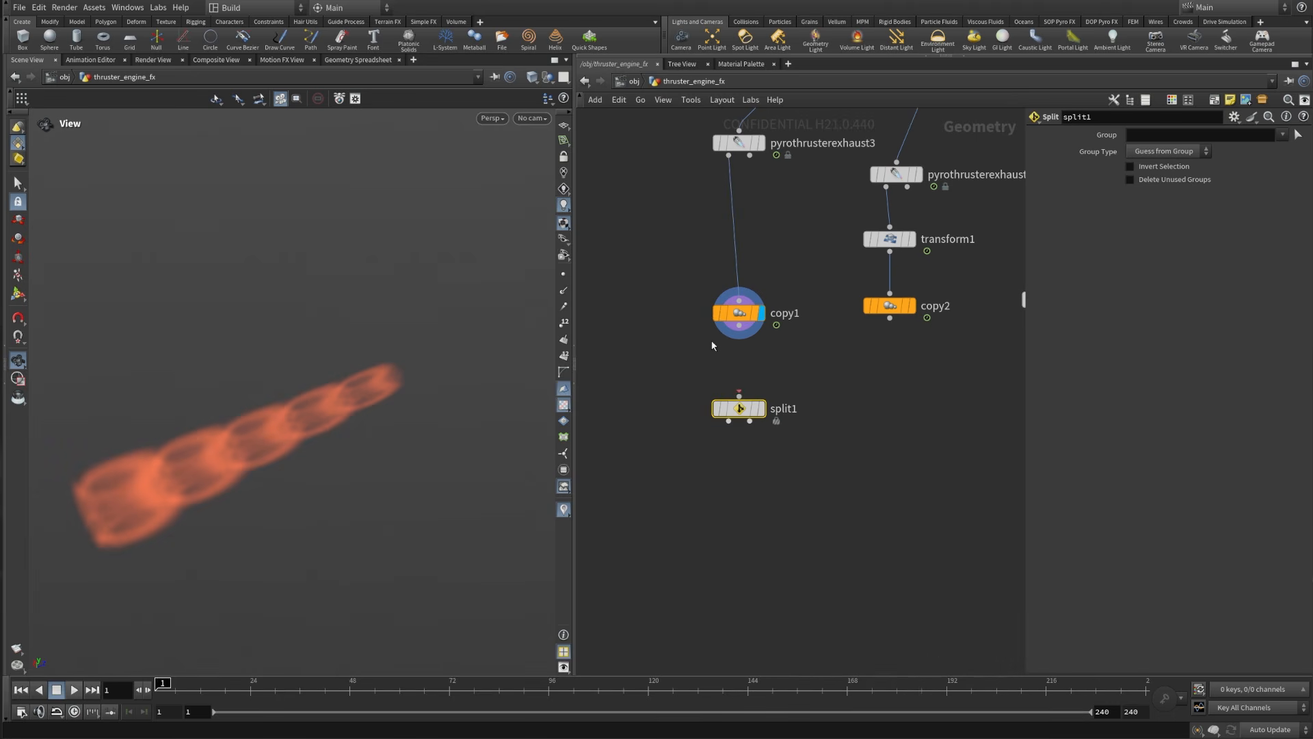
pyautogui.click(1283, 136)
pyautogui.click(1175, 162)
pyautogui.click(761, 408)
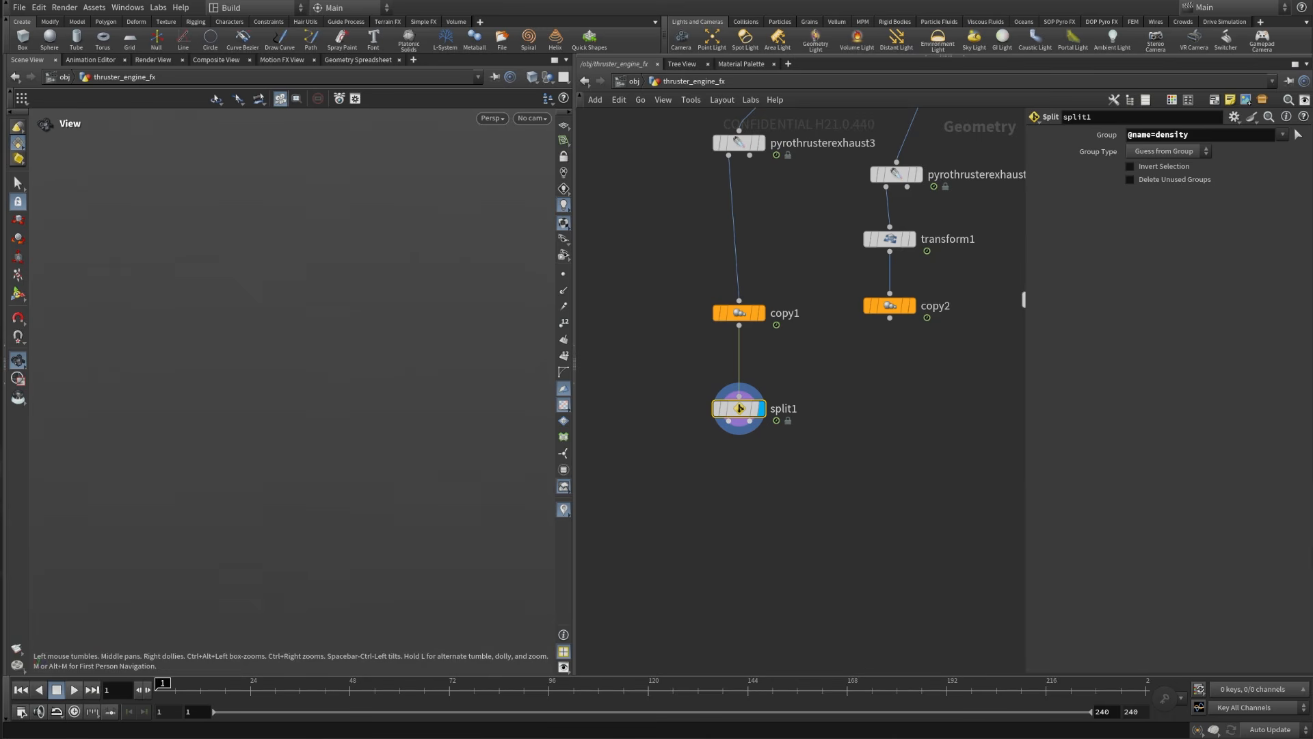
pyautogui.middleClick(743, 411)
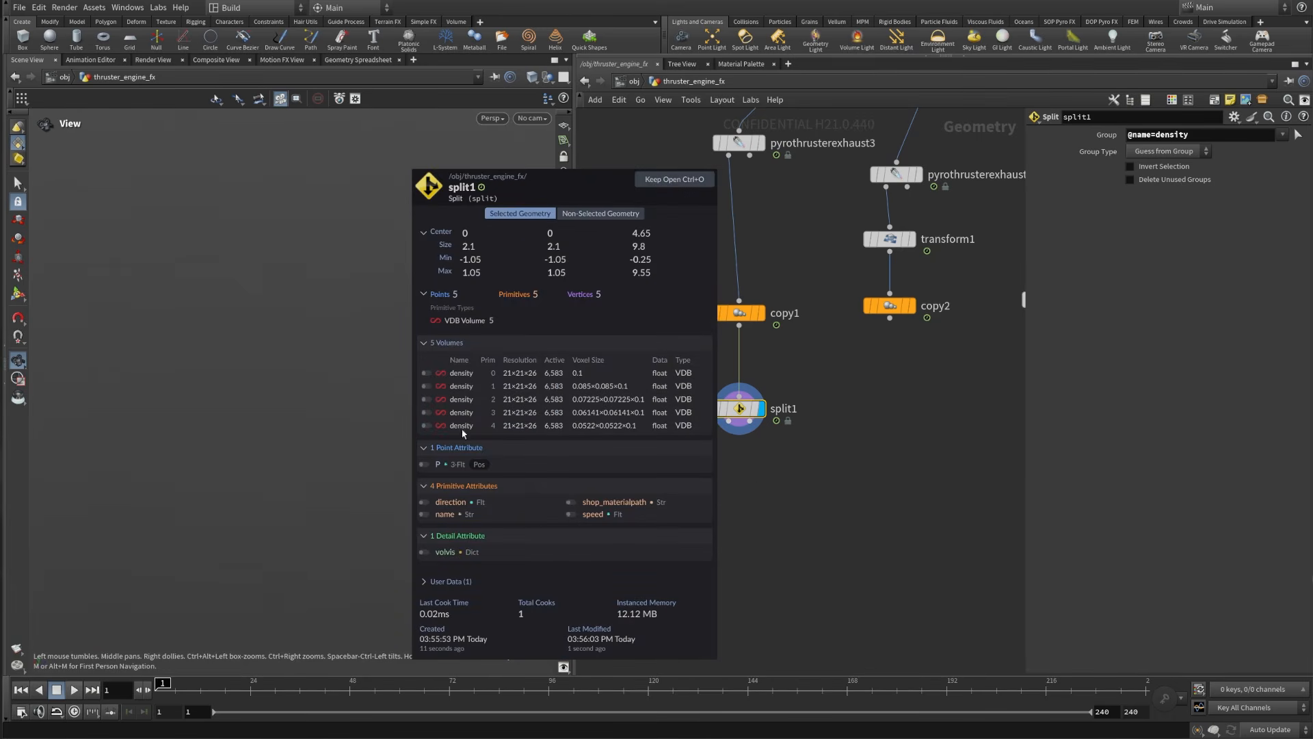
# Step: Add a VDB Combine node below split1 and connect split1's first output to its first input
pyautogui.moveTo(779, 521); pyautogui.dragTo(811, 493, button='middle')
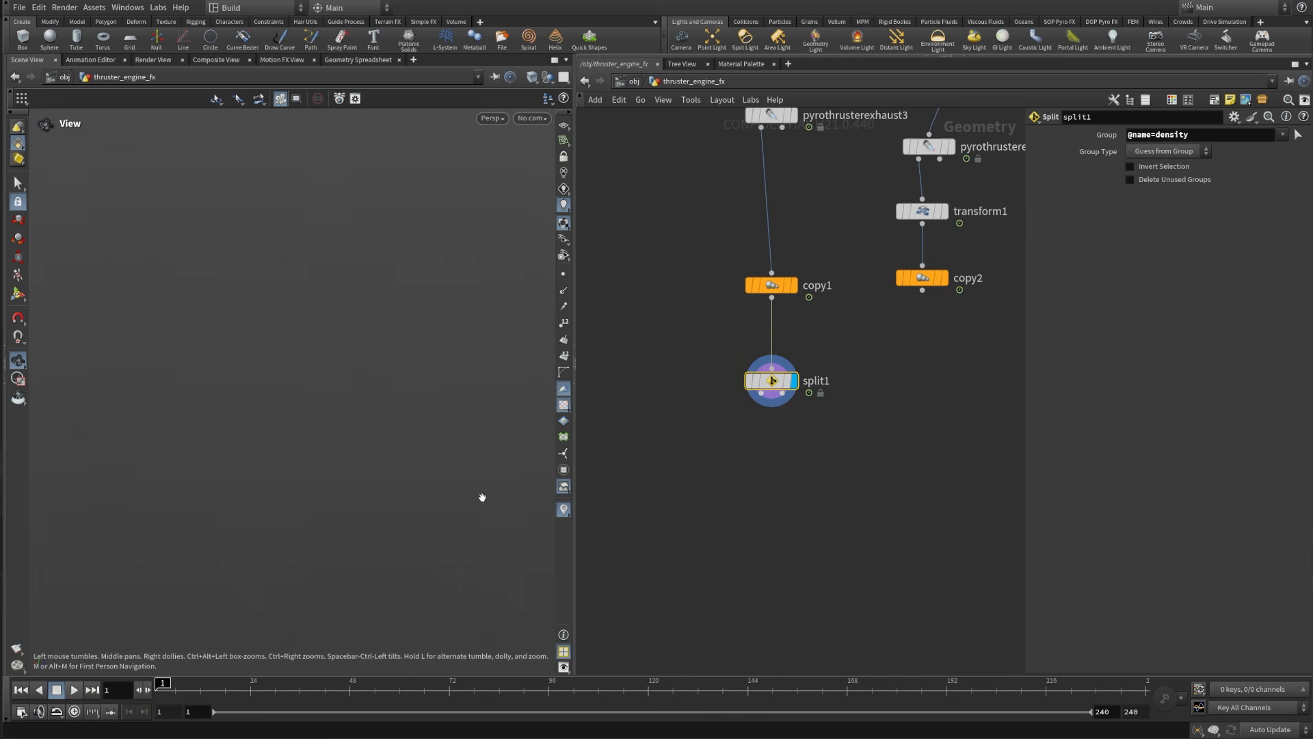
pyautogui.press('Tab')
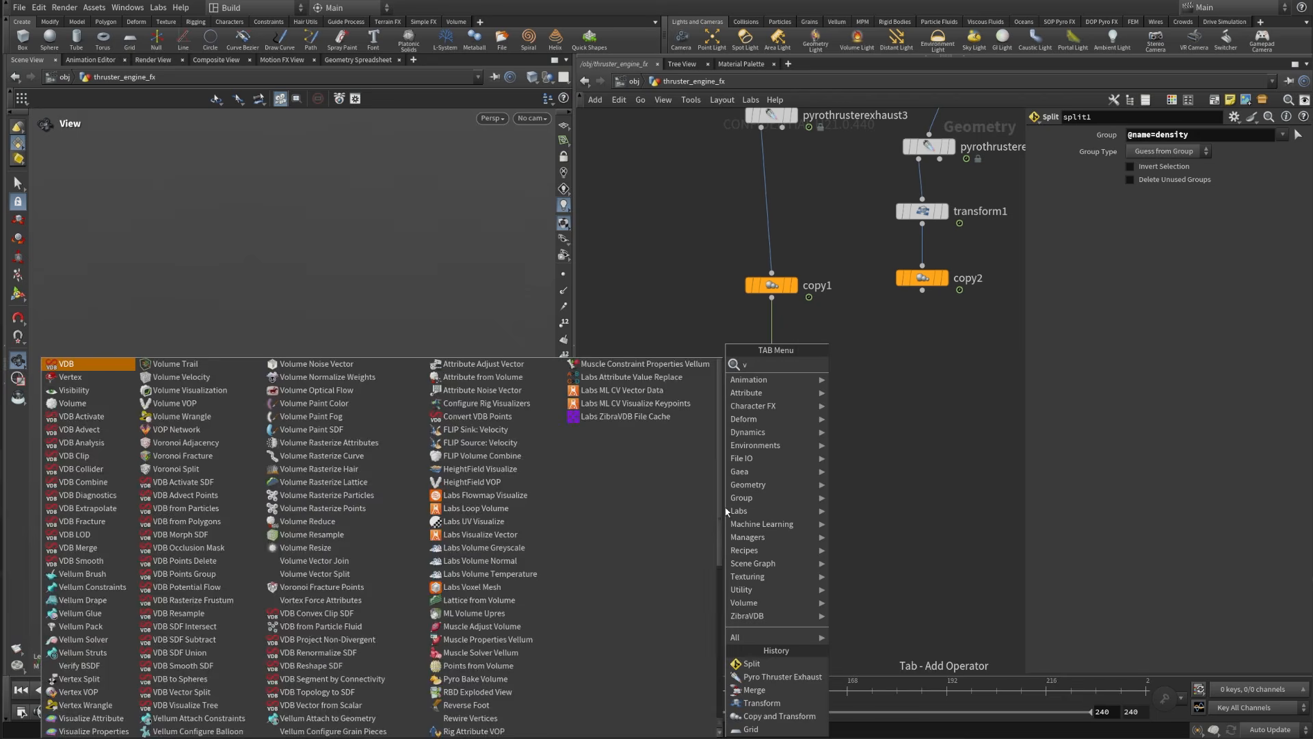
pyautogui.write('vdb')
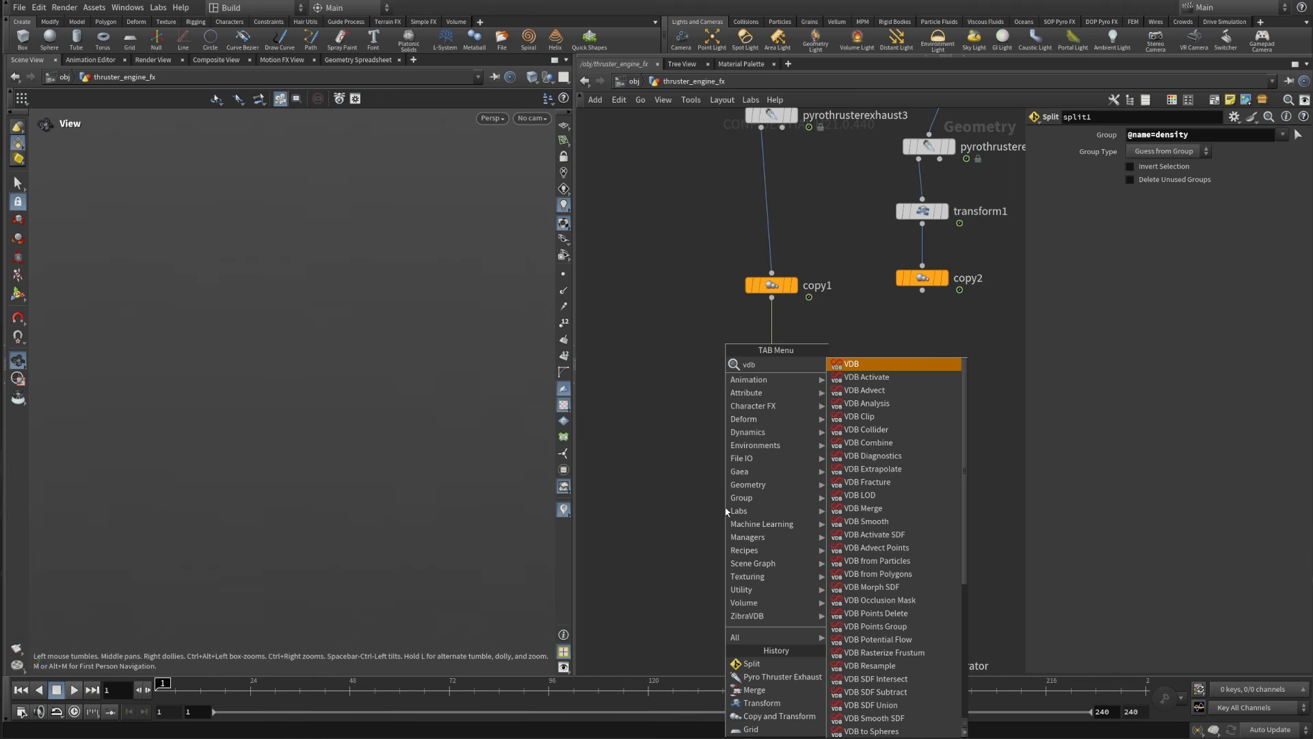
pyautogui.write('comb')
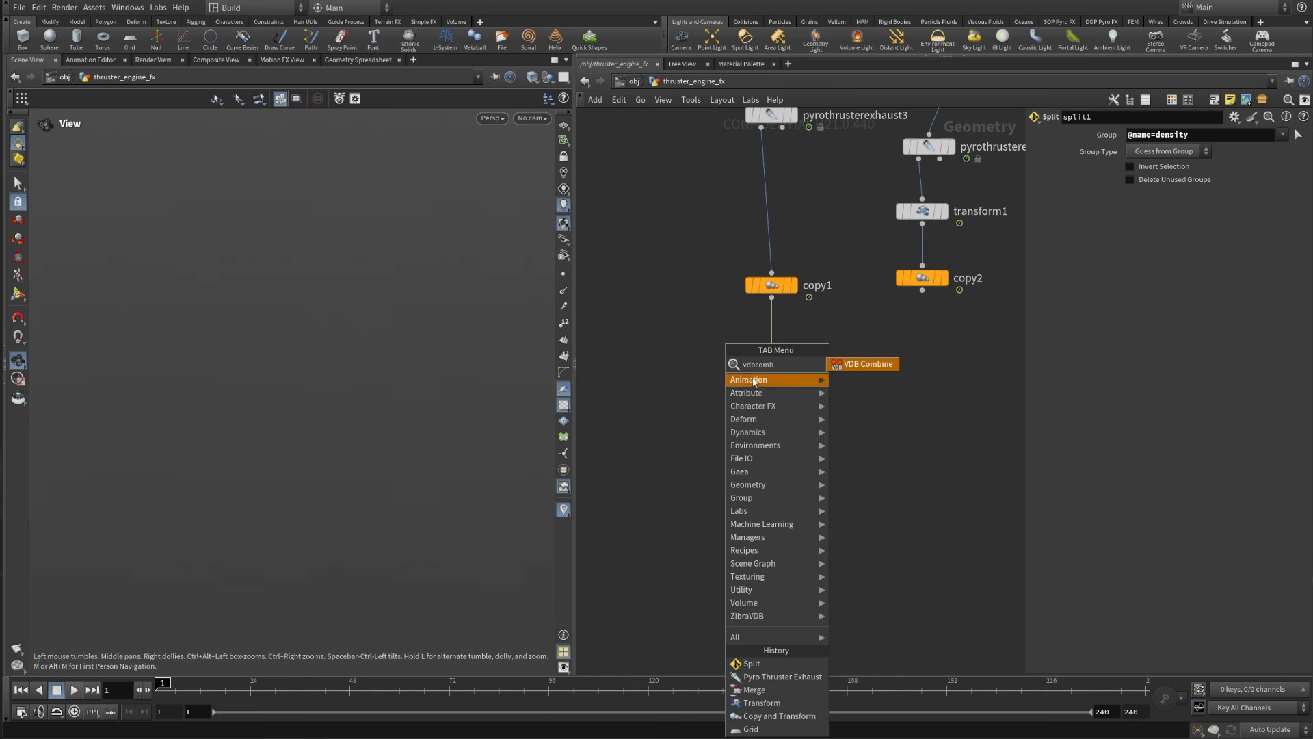
pyautogui.press('Return')
pyautogui.click(711, 477)
pyautogui.moveTo(763, 396); pyautogui.dragTo(700, 465)
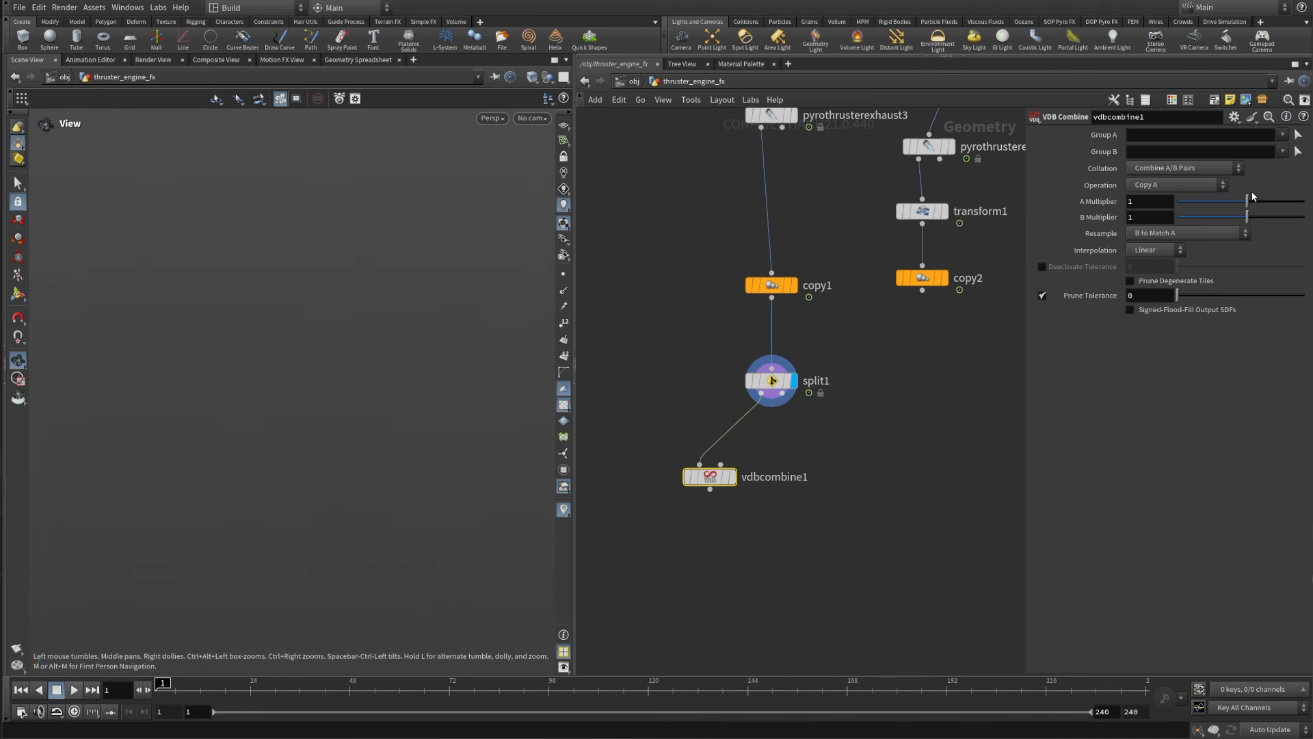
# Step: Set vdbcombine1's collation to Flatten All A and its operation to Maximum, and display the node
pyautogui.click(1159, 169)
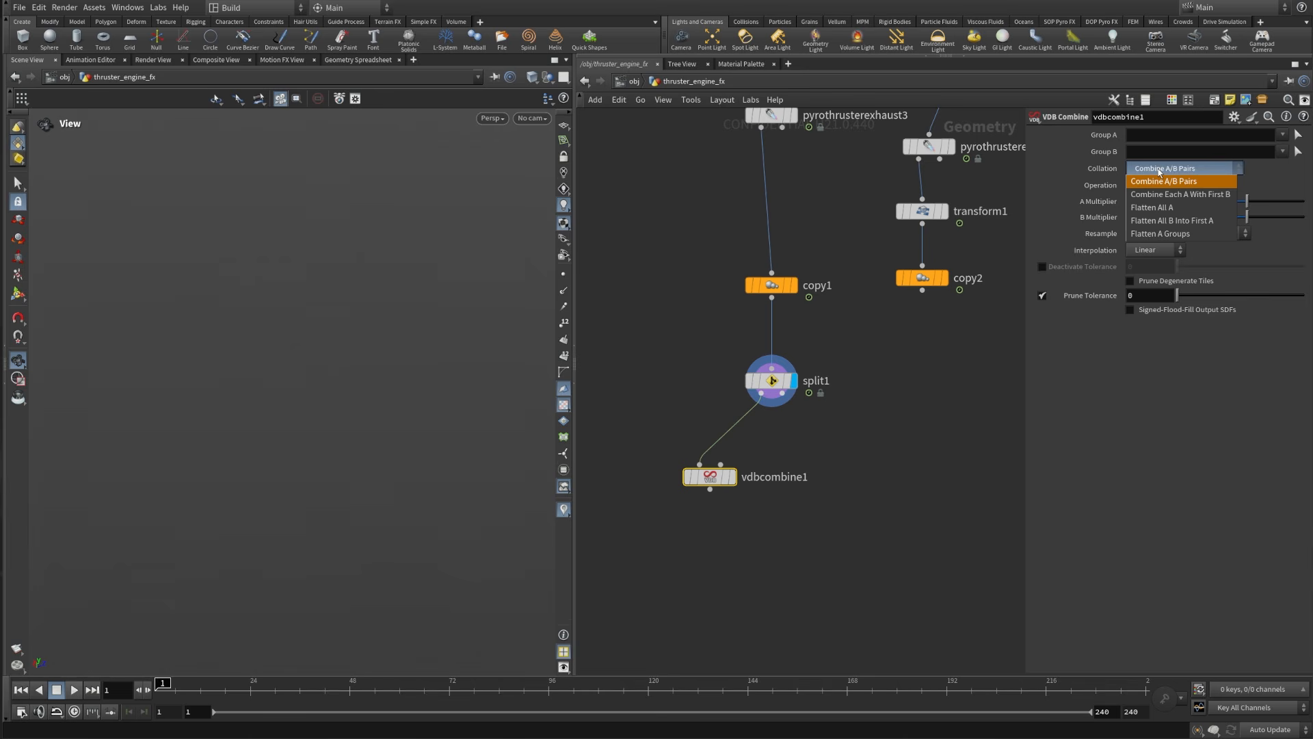
pyautogui.click(1172, 208)
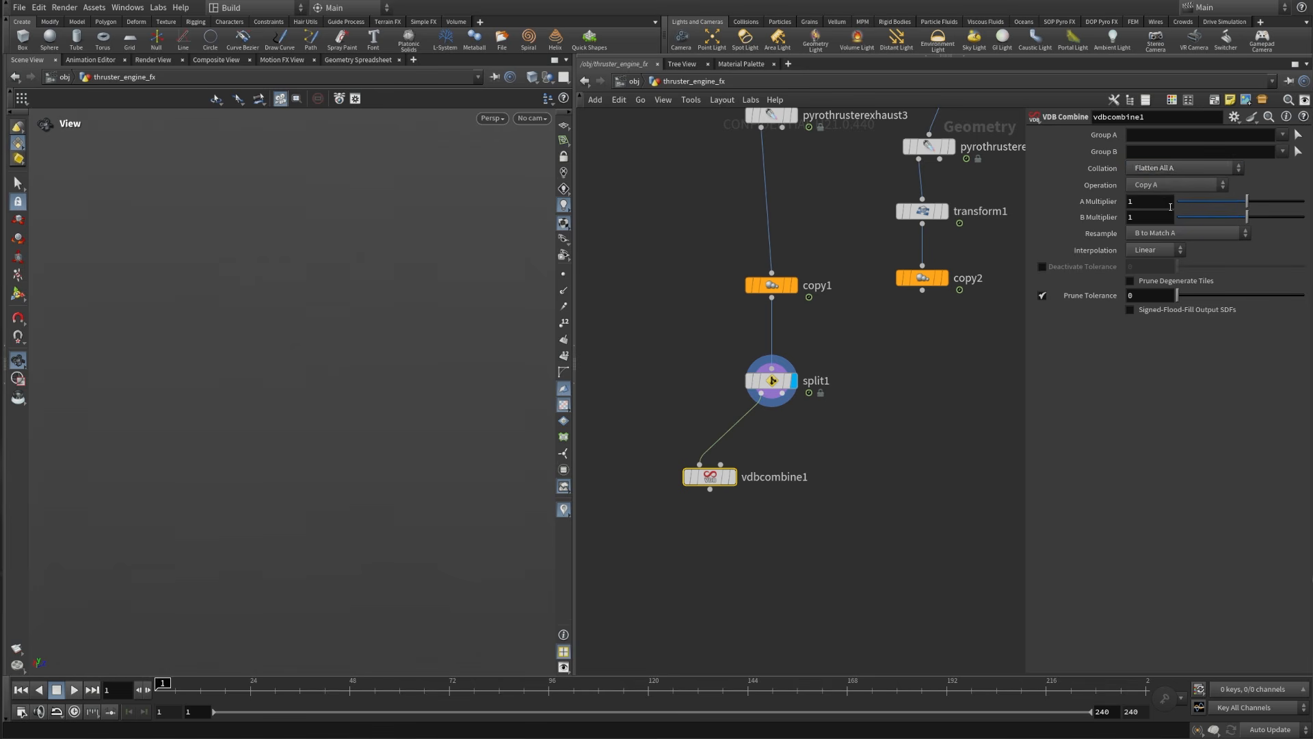
pyautogui.click(1166, 186)
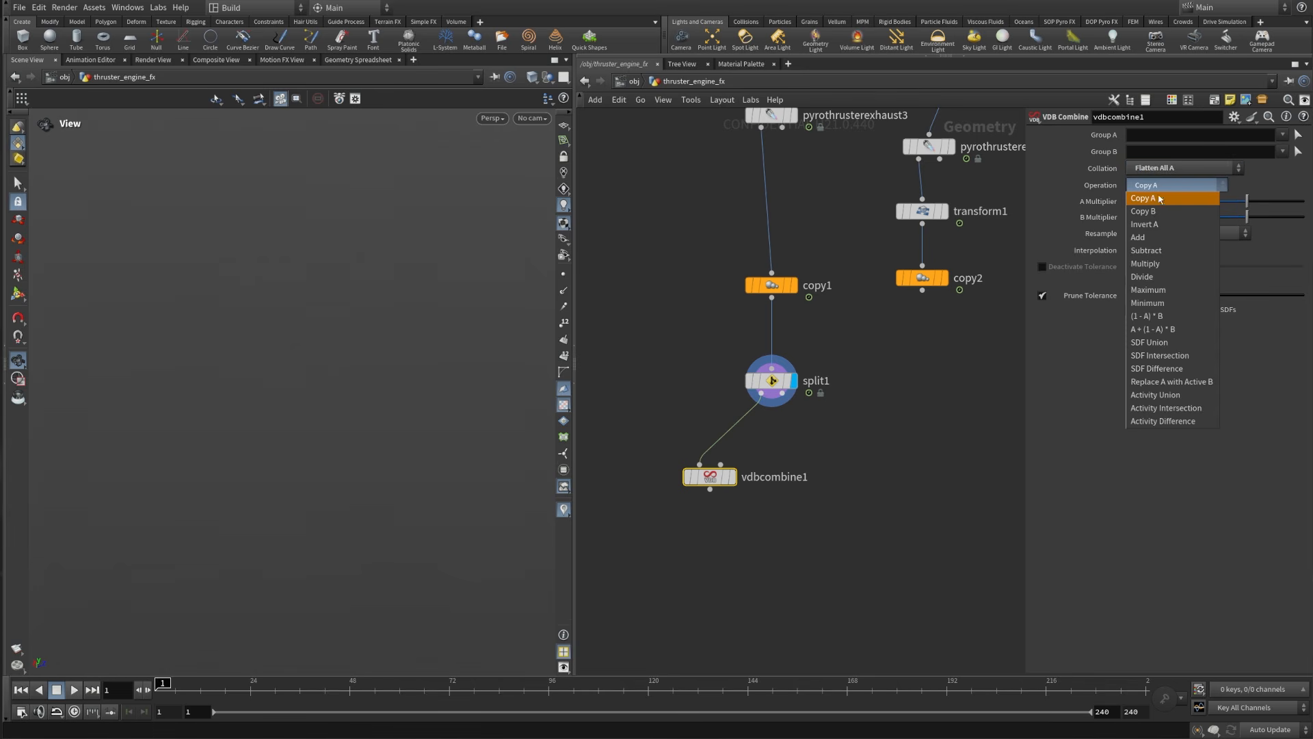
pyautogui.click(1149, 289)
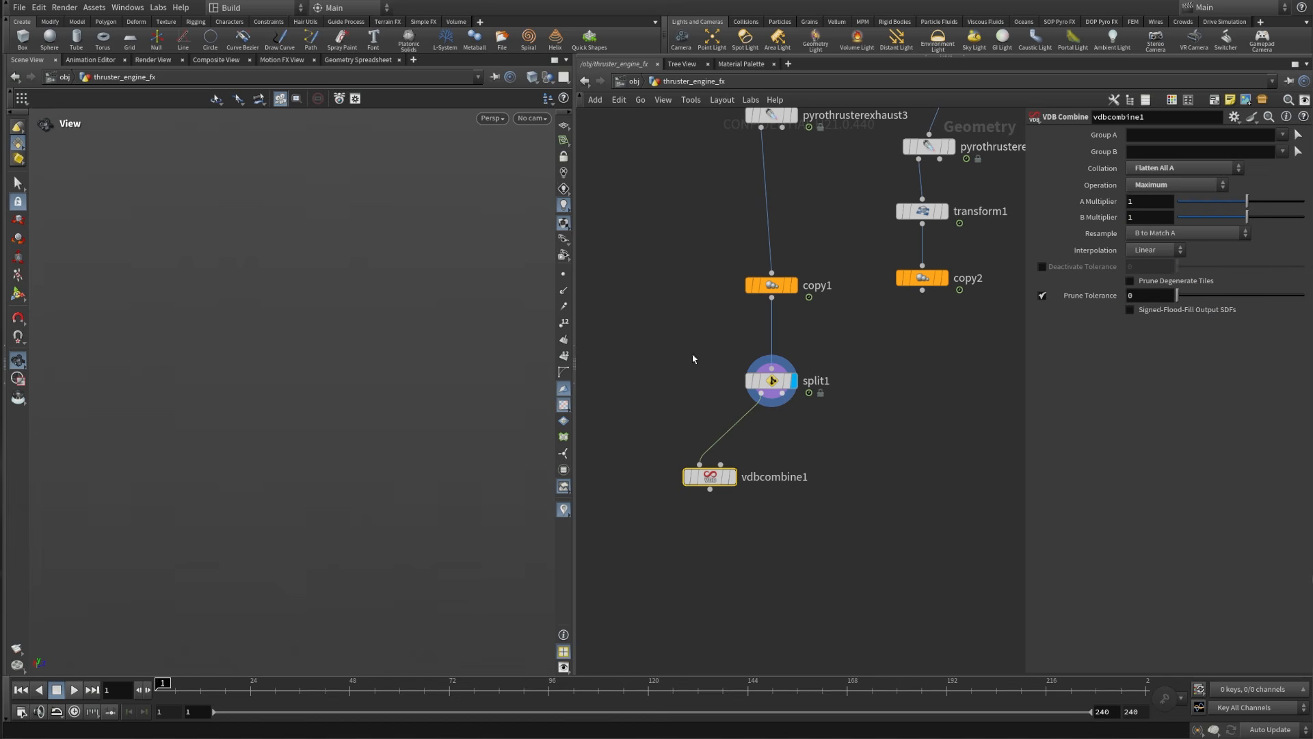
pyautogui.middleClick(723, 472)
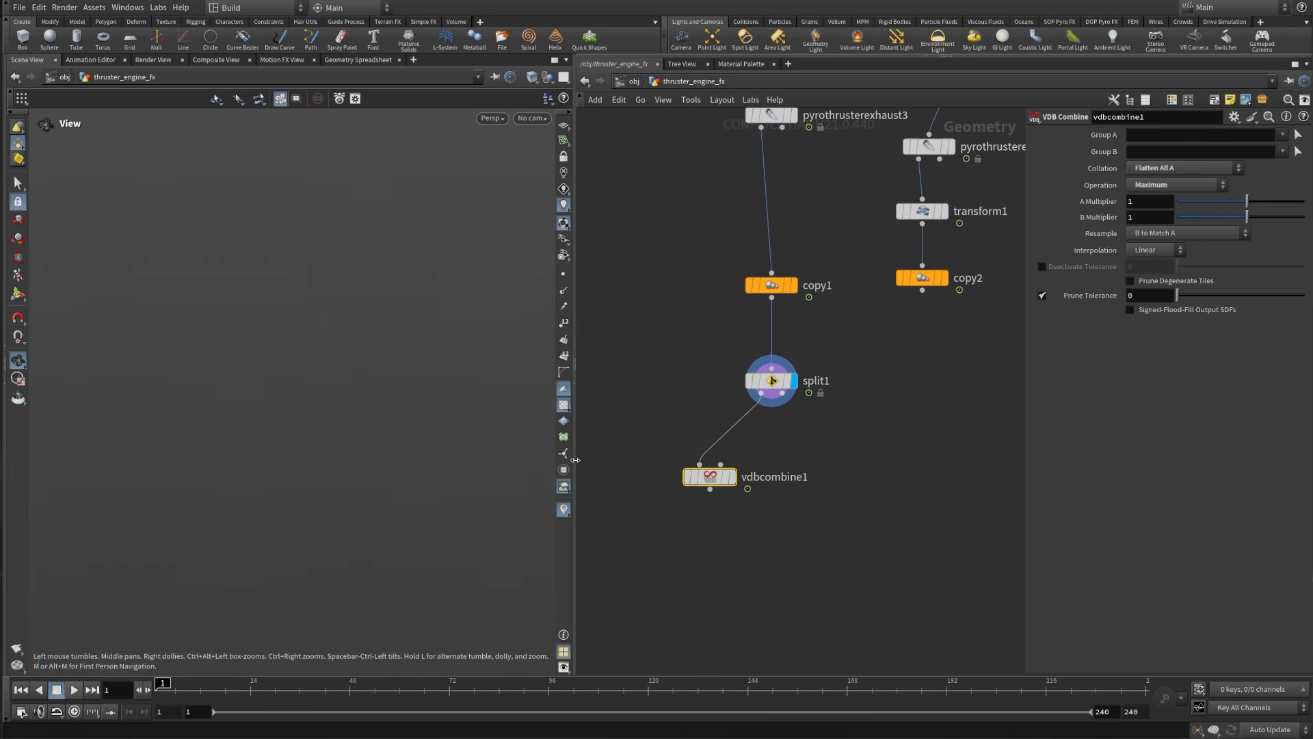
pyautogui.click(733, 477)
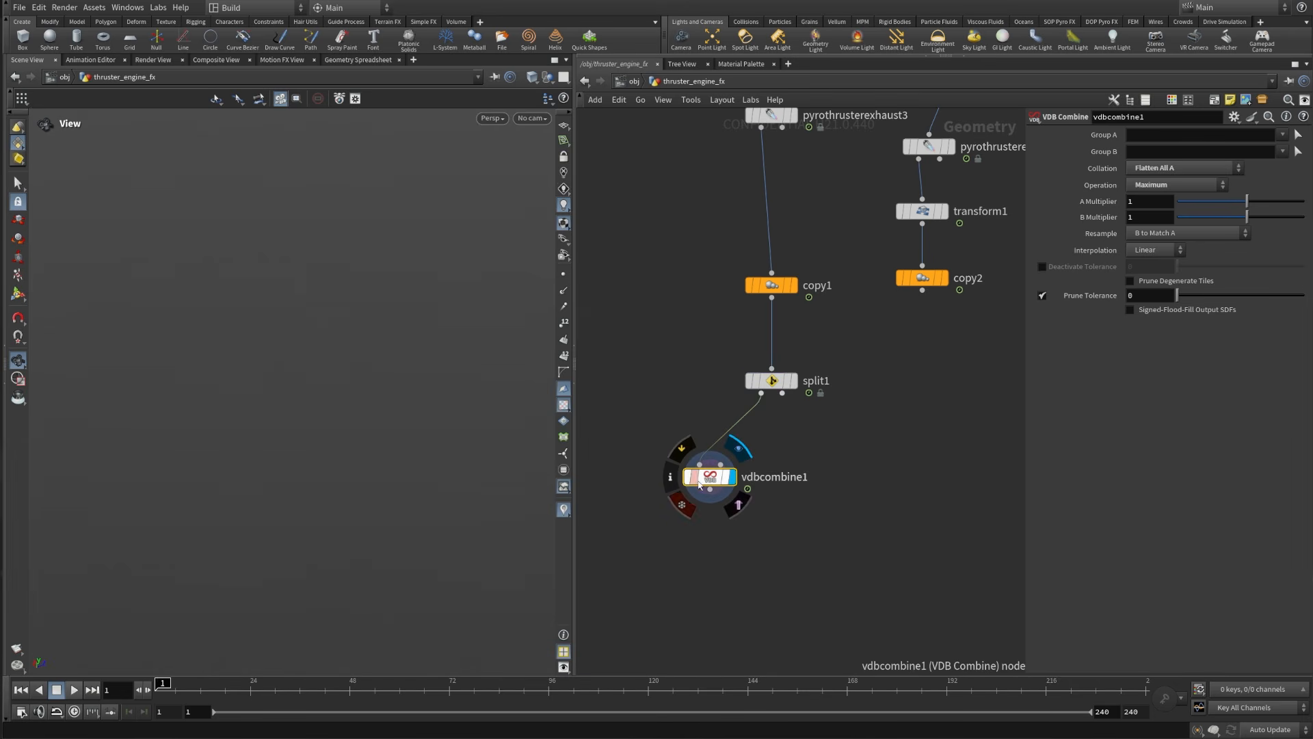
# Step: Duplicate vdbcombine1, feed the copy from split1's second output and check its combined volume
pyautogui.keyDown('alt'); pyautogui.moveTo(720, 484); pyautogui.dragTo(830, 484); pyautogui.keyUp('alt')
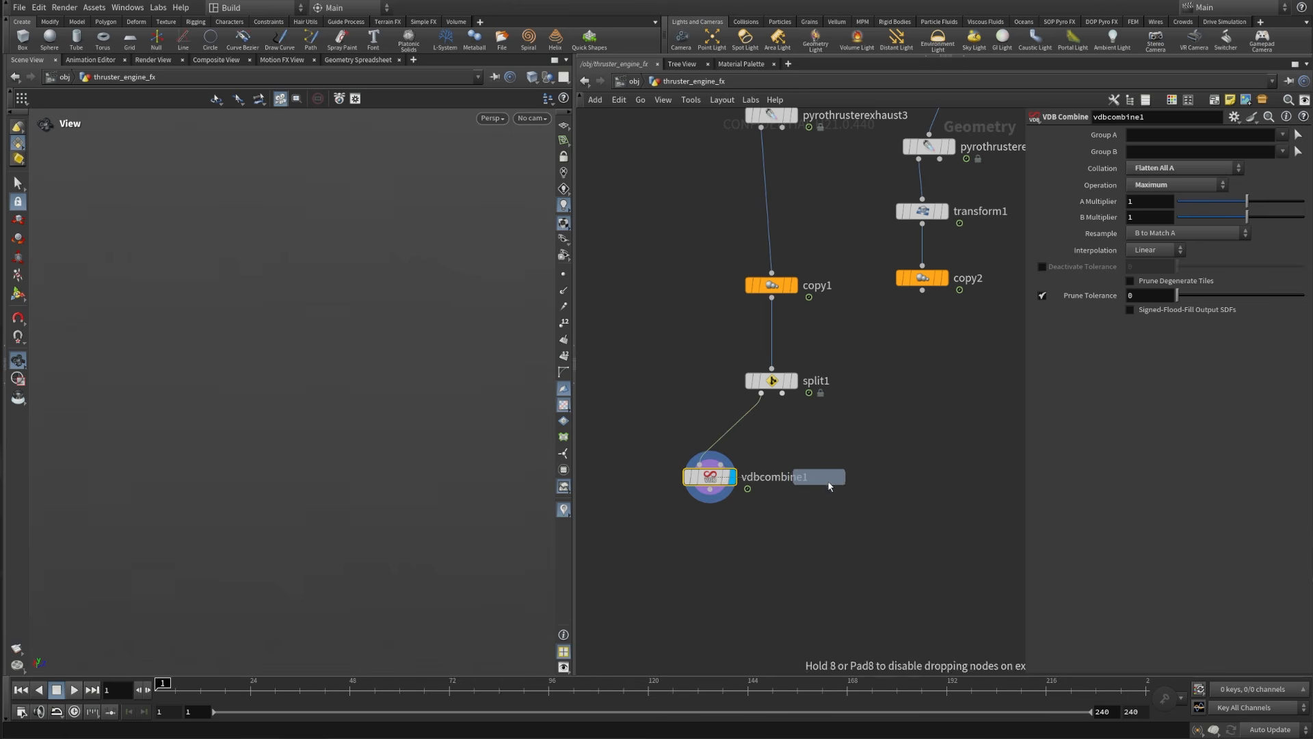
pyautogui.click(782, 394)
pyautogui.click(810, 462)
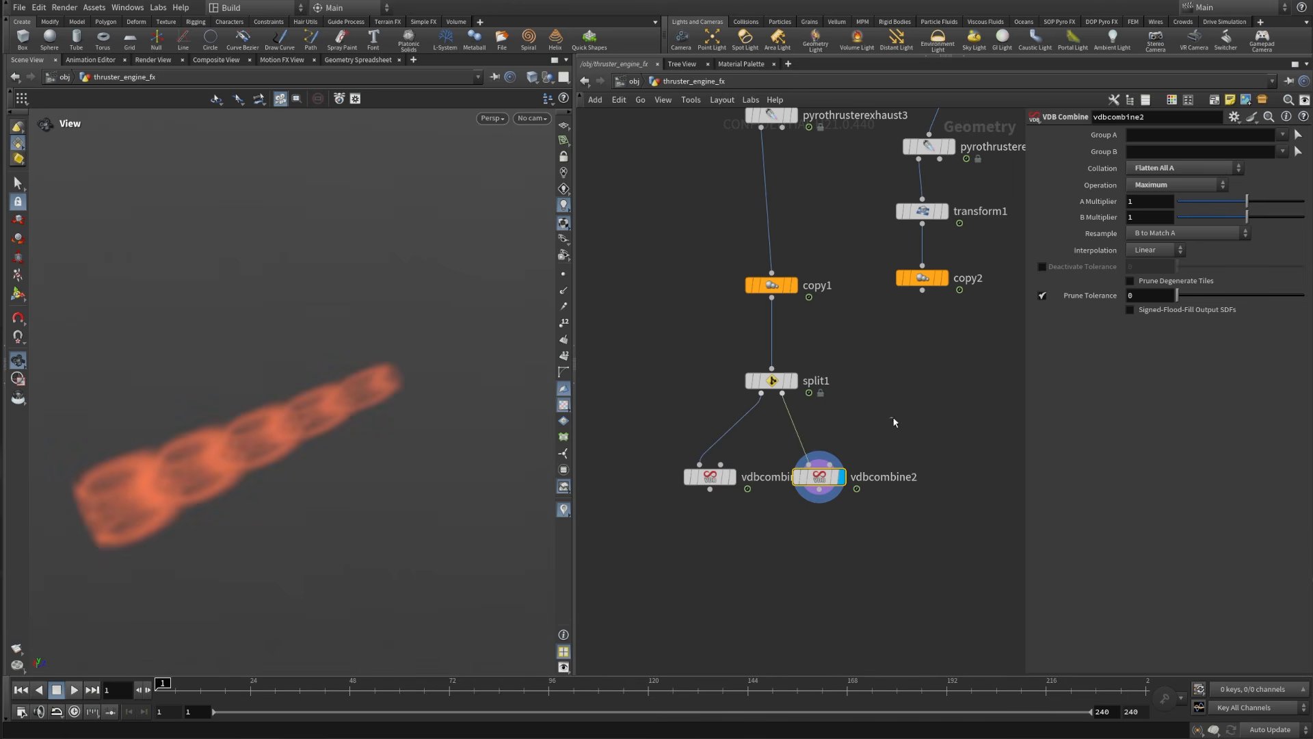
pyautogui.middleClick(821, 488)
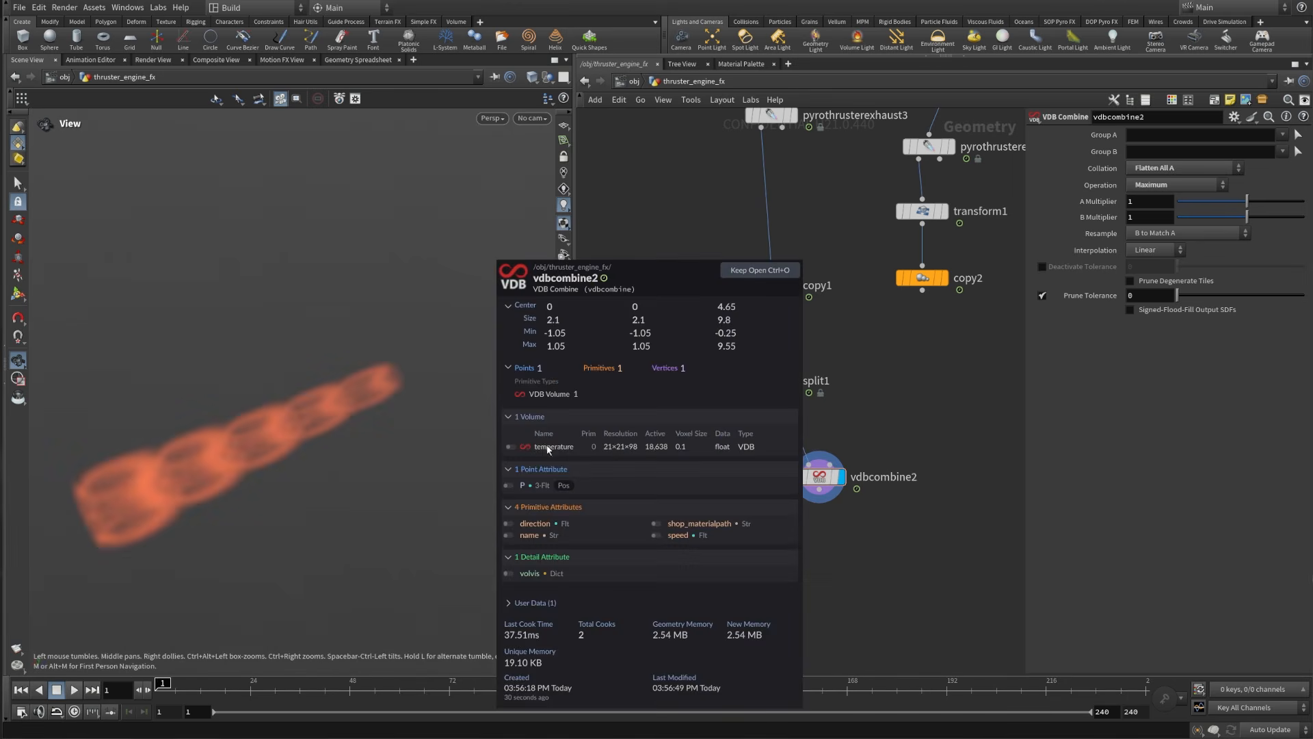
# Step: Add a Merge node that joins the outputs of vdbcombine1 and vdbcombine2
pyautogui.press('f')
pyautogui.press('Tab')
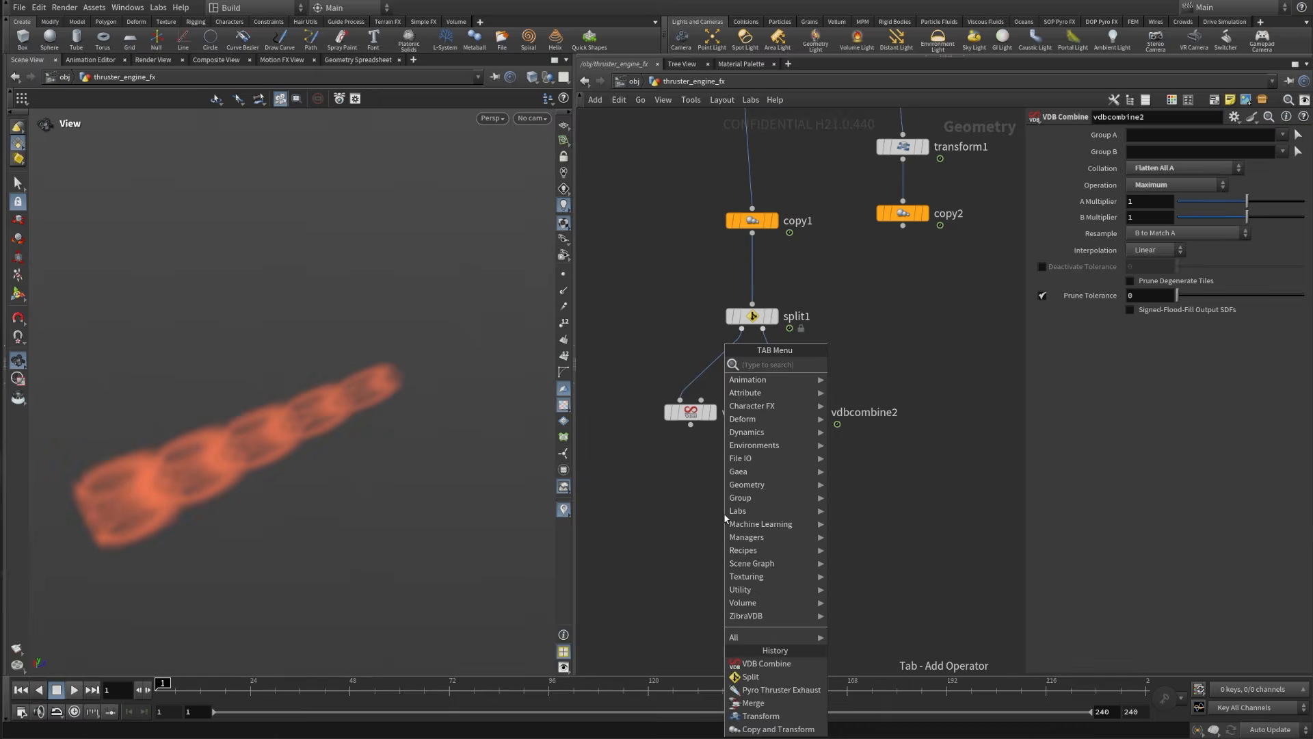
pyautogui.write('merge')
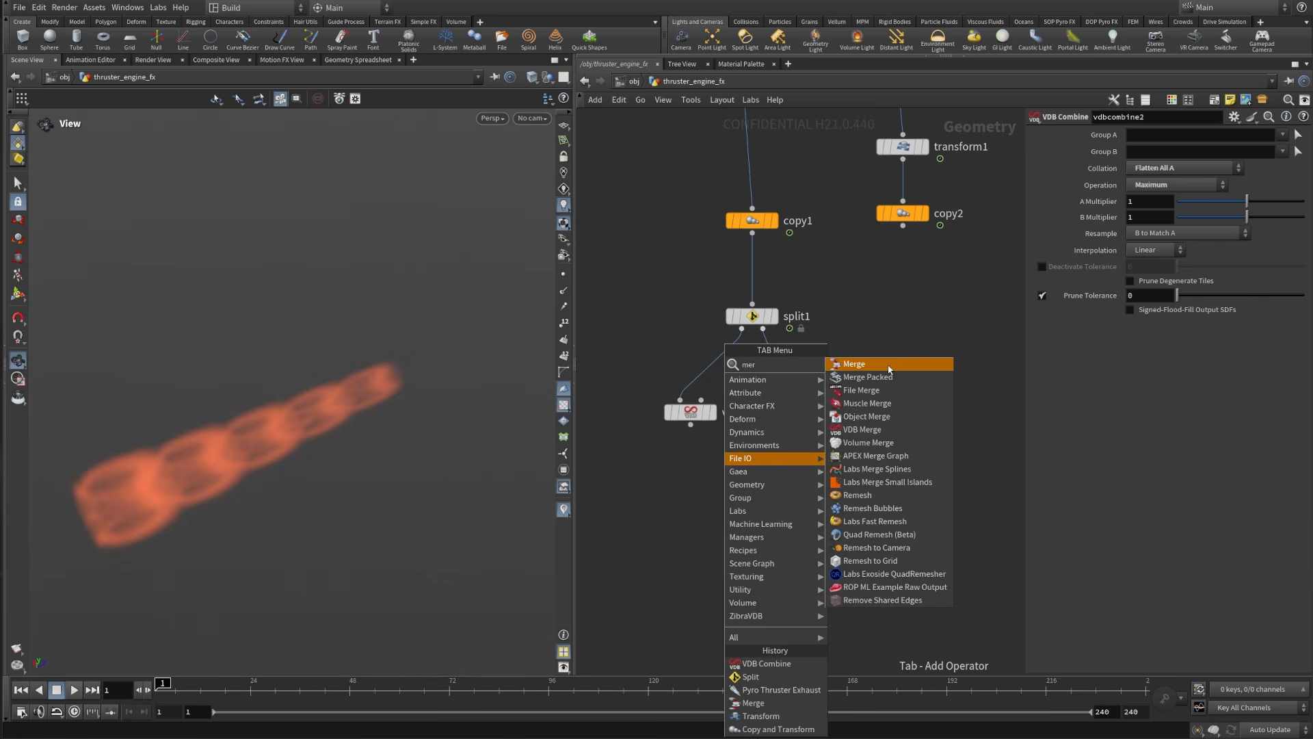
pyautogui.click(855, 363)
pyautogui.click(715, 507)
pyautogui.moveTo(690, 425); pyautogui.dragTo(715, 503)
pyautogui.moveTo(799, 425); pyautogui.dragTo(738, 518)
pyautogui.click(757, 533)
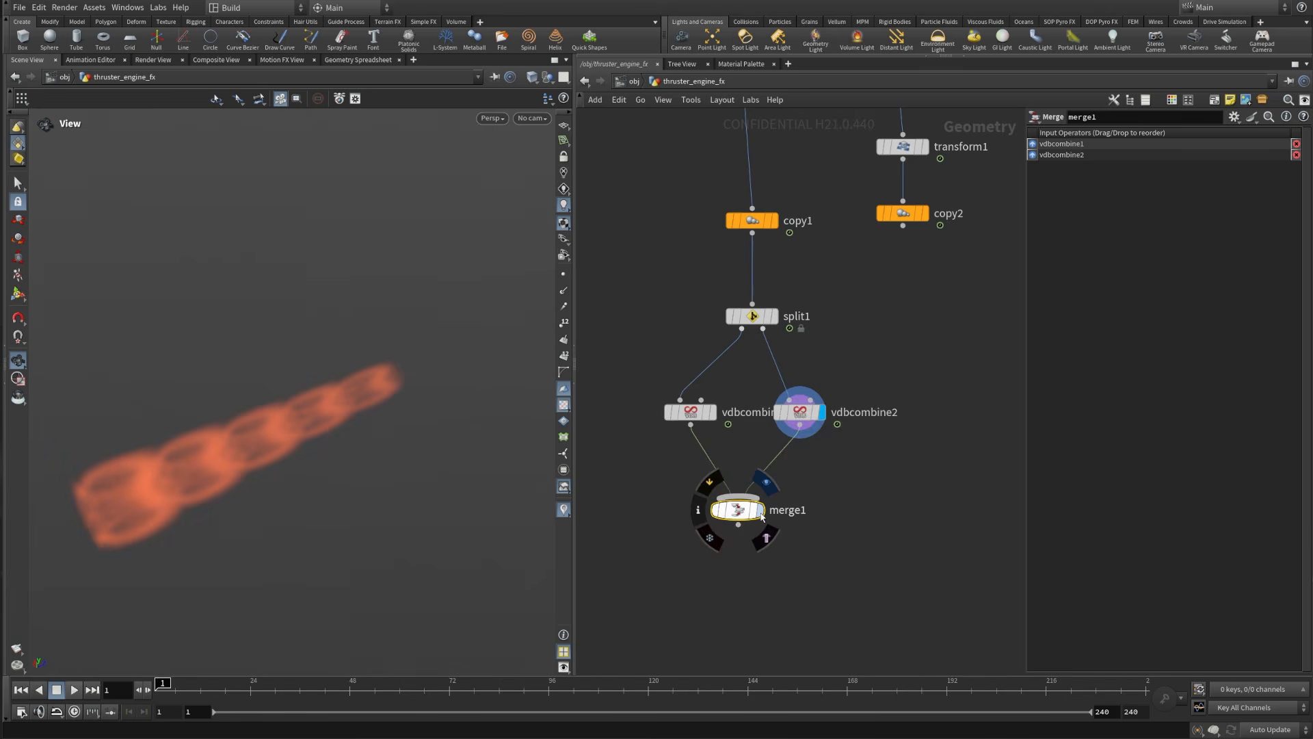
# Step: Add a Null node fed from merge1's output
pyautogui.moveTo(757, 532); pyautogui.dragTo(731, 419, button='middle')
pyautogui.moveTo(712, 555); pyautogui.dragTo(716, 486, button='middle')
pyautogui.click(715, 342)
pyautogui.press('Tab')
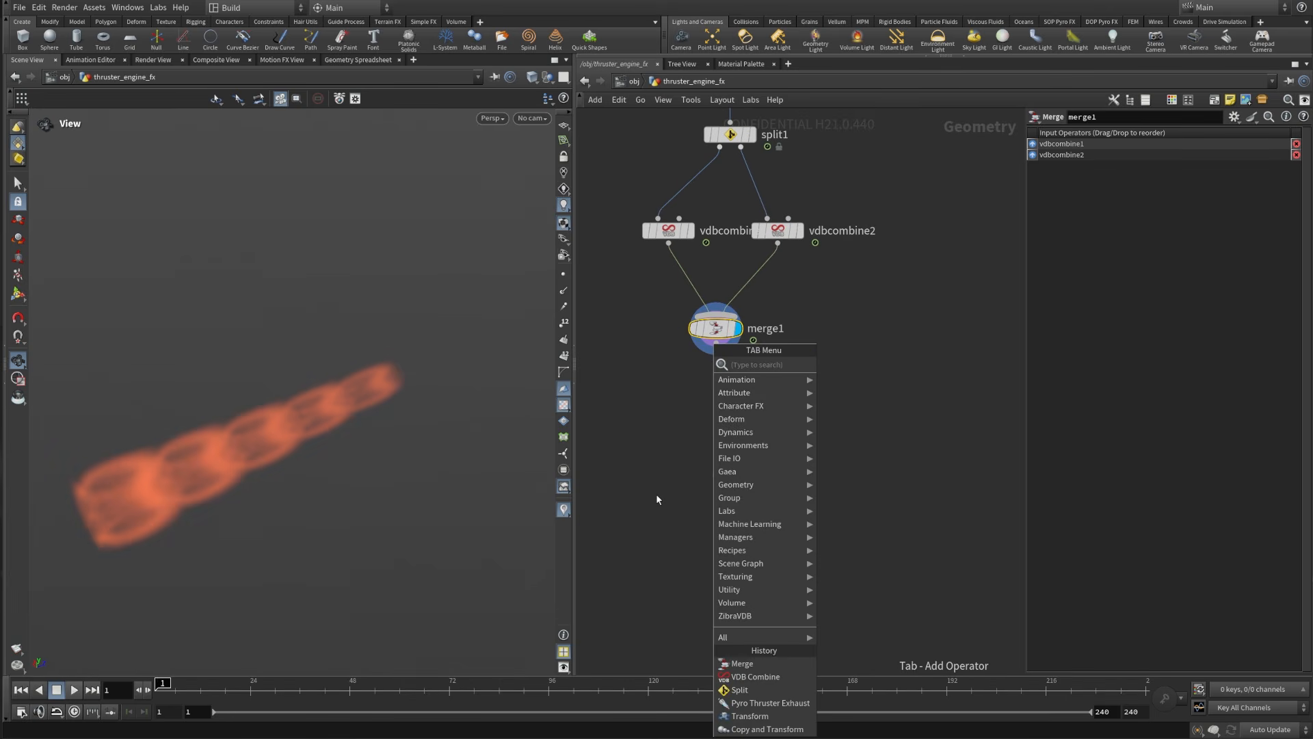
pyautogui.write('nul')
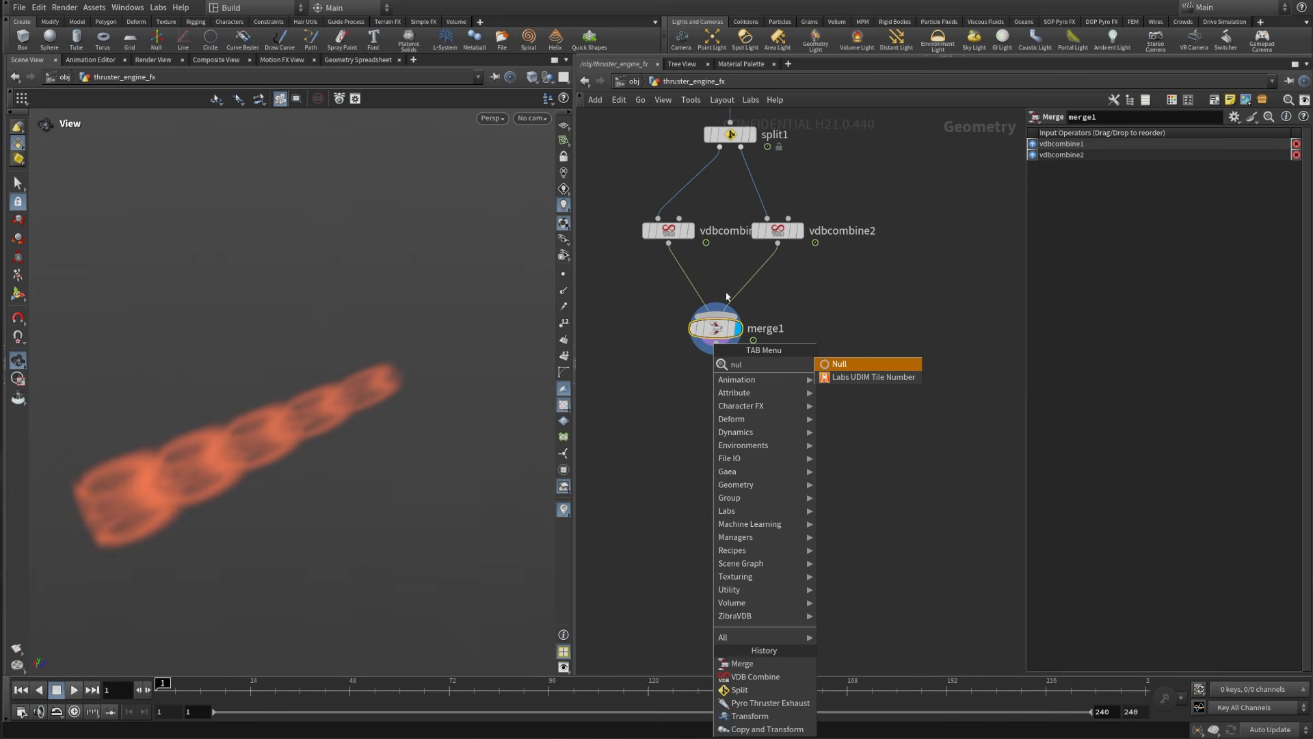
pyautogui.click(860, 364)
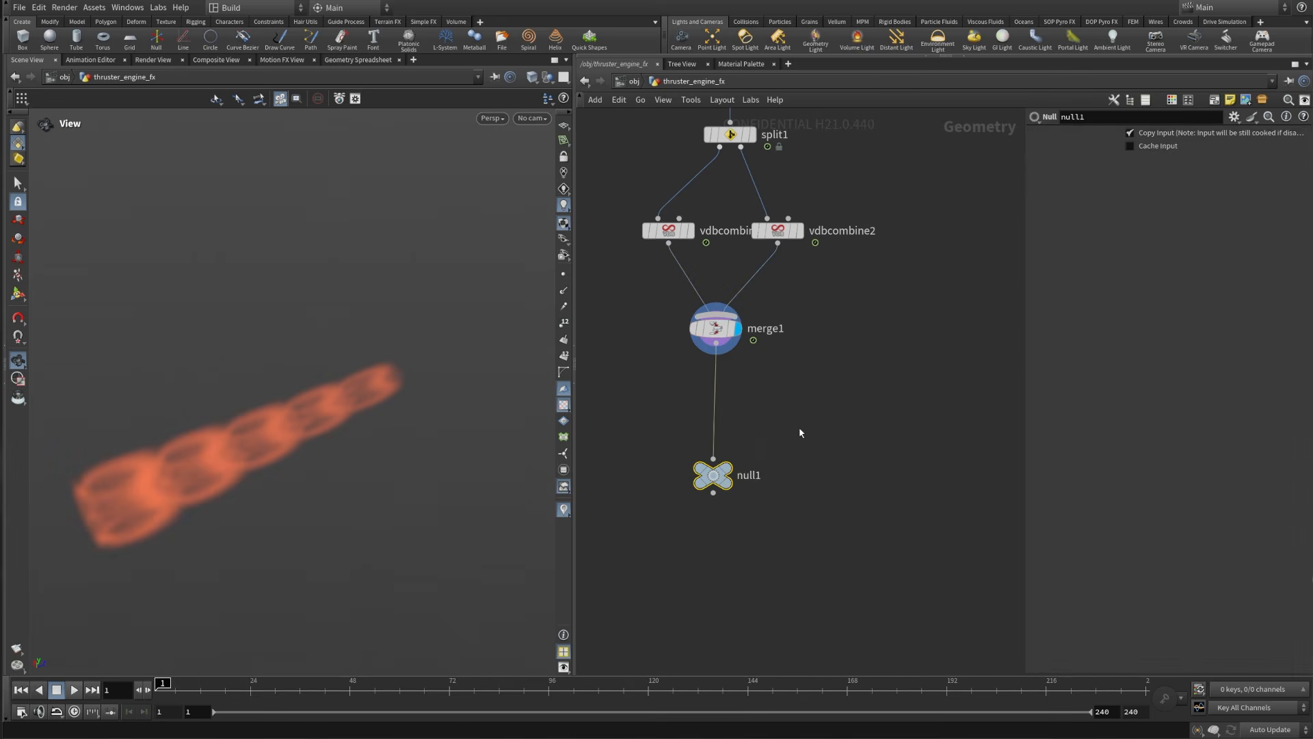
# Step: Rename the Null below merge1 as OUT_flame_outer
pyautogui.doubleClick(751, 475)
pyautogui.write('OUT_')
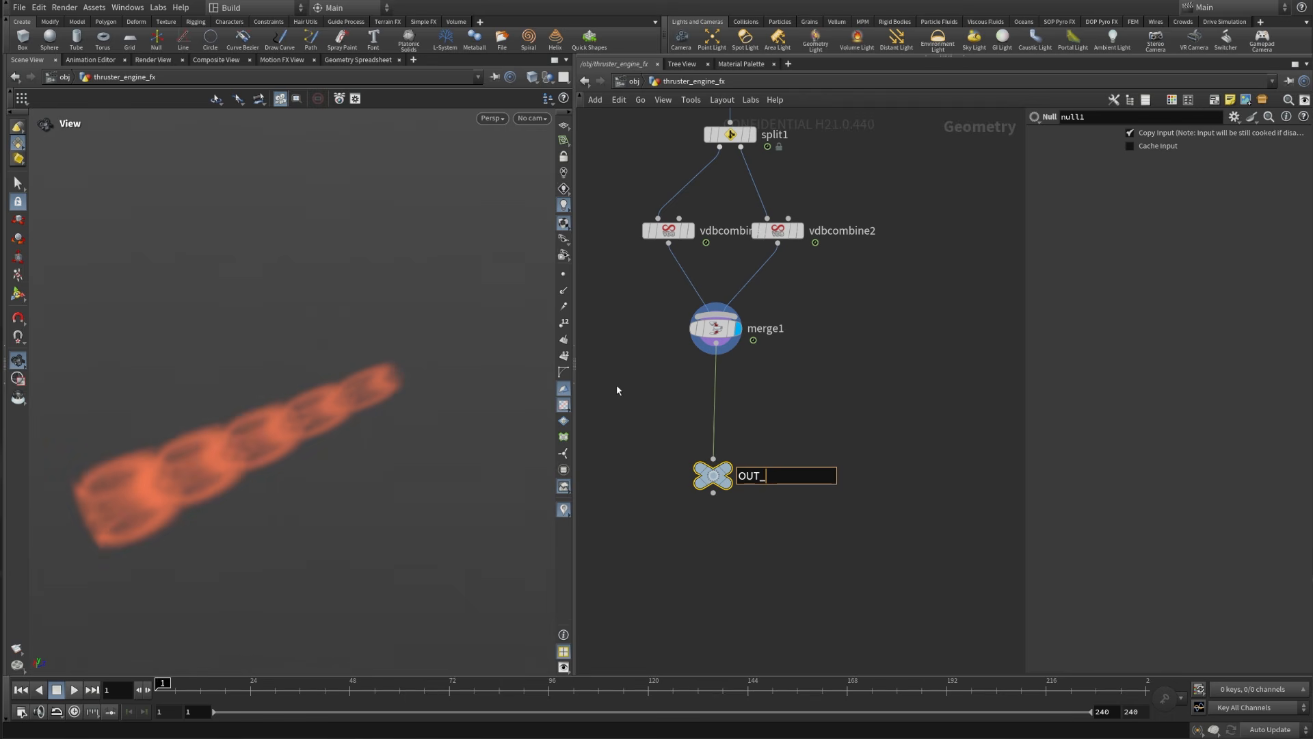
pyautogui.write('flame_out')
pyautogui.press('Return')
# Step: Duplicate split1, its two VDB Combine nodes and merge1, and feed the copied chain from copy2
pyautogui.scroll(-2, 798, 407)
pyautogui.moveTo(800, 445); pyautogui.dragTo(761, 495, button='middle')
pyautogui.scroll(2, 761, 495)
pyautogui.moveTo(710, 423); pyautogui.dragTo(814, 388, button='middle')
pyautogui.moveTo(669, 301); pyautogui.dragTo(894, 512)
pyautogui.moveTo(898, 429); pyautogui.dragTo(736, 475, button='middle')
pyautogui.moveTo(651, 385); pyautogui.dragTo(768, 407, button='middle')
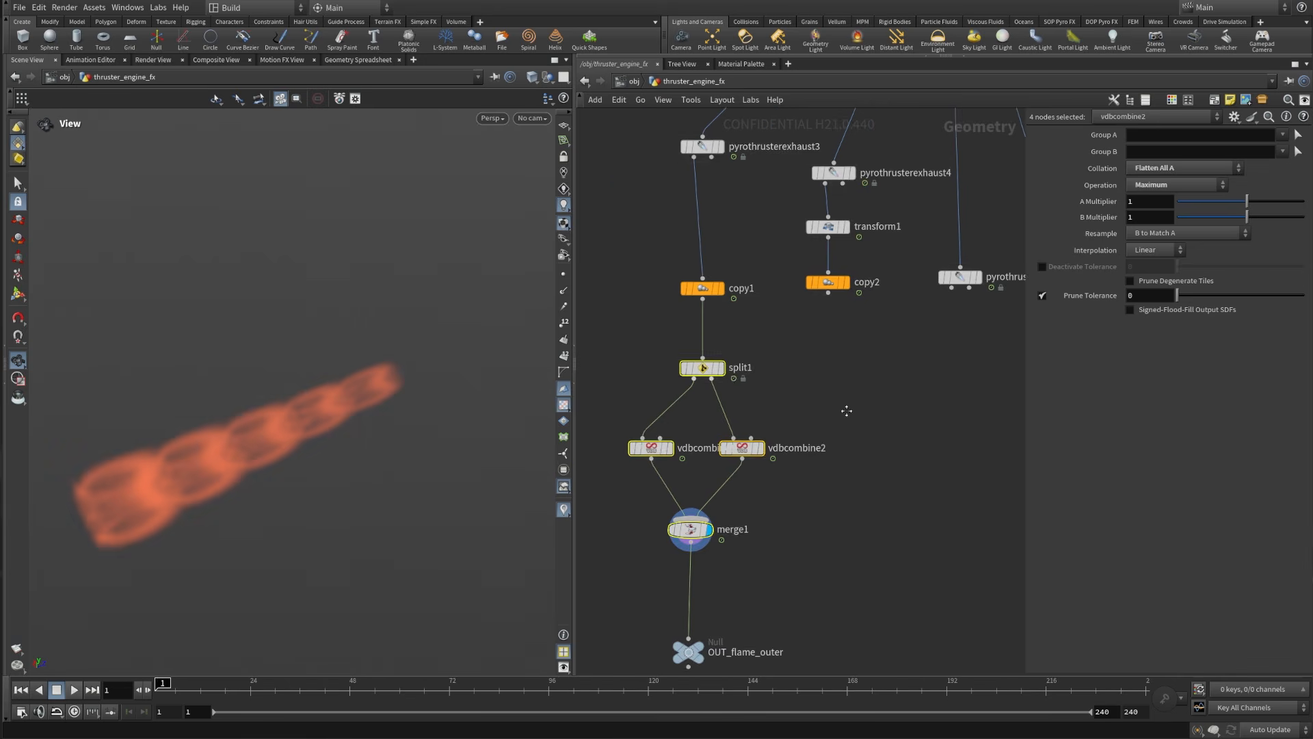
pyautogui.scroll(-1, 777, 416)
pyautogui.moveTo(724, 381)
pyautogui.mouseDown()
pyautogui.moveTo(869, 400)
pyautogui.moveTo(841, 384)
pyautogui.moveTo(841, 365)
pyautogui.mouseUp()
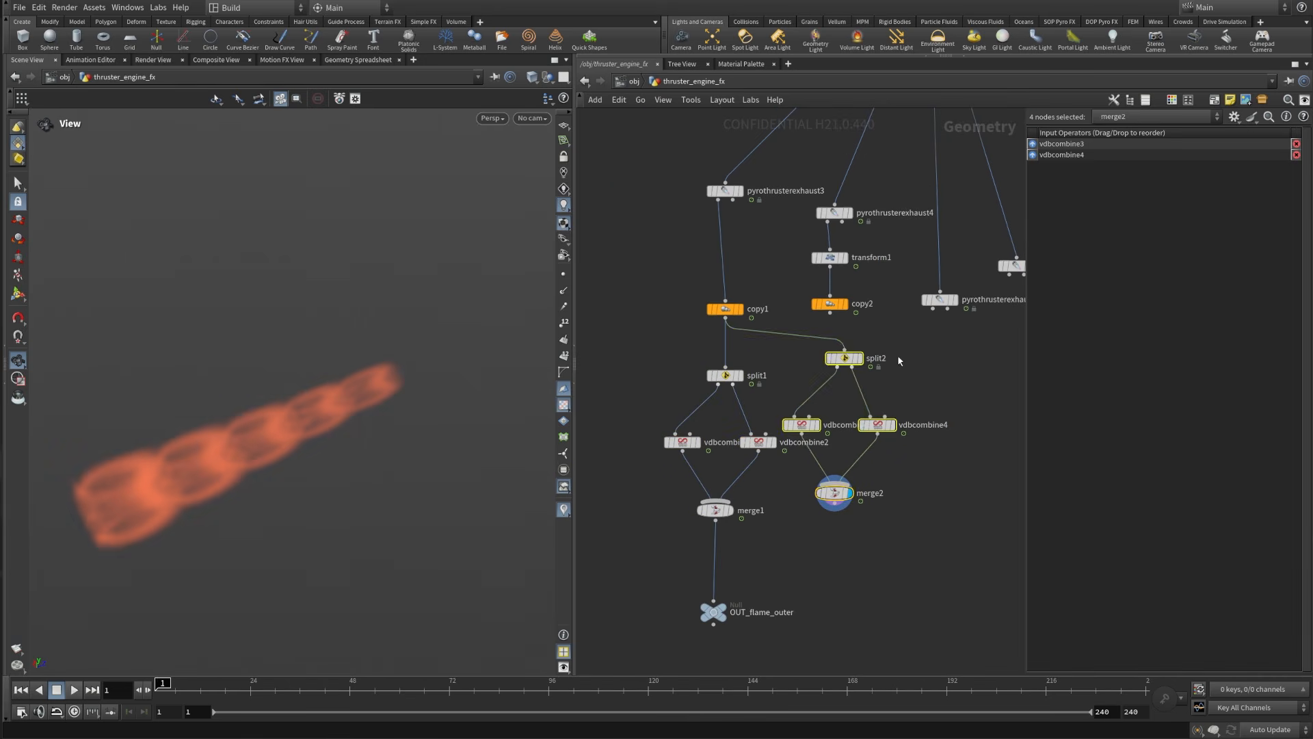
pyautogui.click(845, 349)
pyautogui.press('Escape')
# Step: Duplicate the split2, VDB Combine and merge2 chain again and feed the new copy from pyrothrusterexhaust5
pyautogui.moveTo(926, 546); pyautogui.dragTo(785, 531, button='middle')
pyautogui.moveTo(780, 525); pyautogui.dragTo(848, 387)
pyautogui.moveTo(801, 296); pyautogui.dragTo(845, 377)
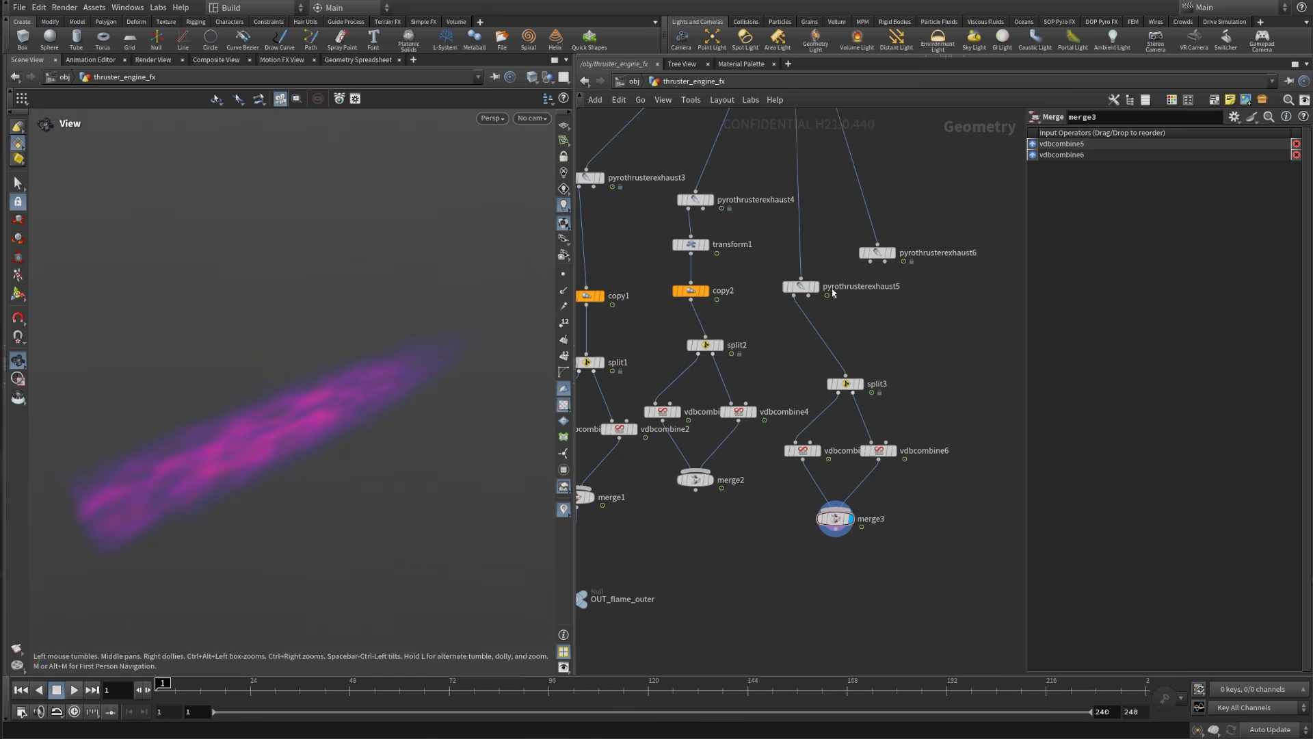
# Step: Add a Merge node joining pyrothrusterexhaust5 and pyrothrusterexhaust6, feed it into split3 and display the merged result
pyautogui.moveTo(829, 293); pyautogui.dragTo(828, 342, button='middle')
pyautogui.press('Tab')
pyautogui.write('mer')
pyautogui.click(965, 367)
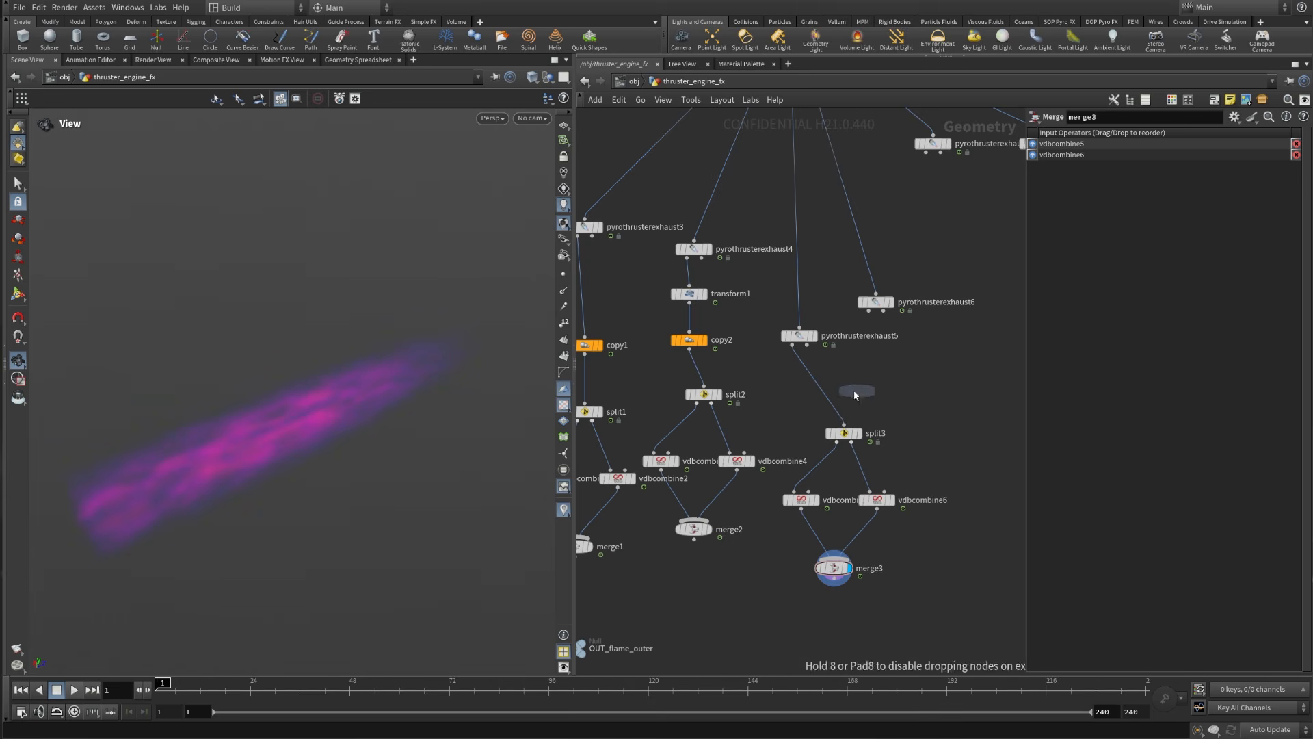
pyautogui.click(851, 395)
pyautogui.moveTo(869, 311); pyautogui.dragTo(852, 386)
pyautogui.click(866, 395)
pyautogui.moveTo(463, 463); pyautogui.dragTo(310, 437)
pyautogui.moveTo(844, 412); pyautogui.dragTo(871, 368, button='middle')
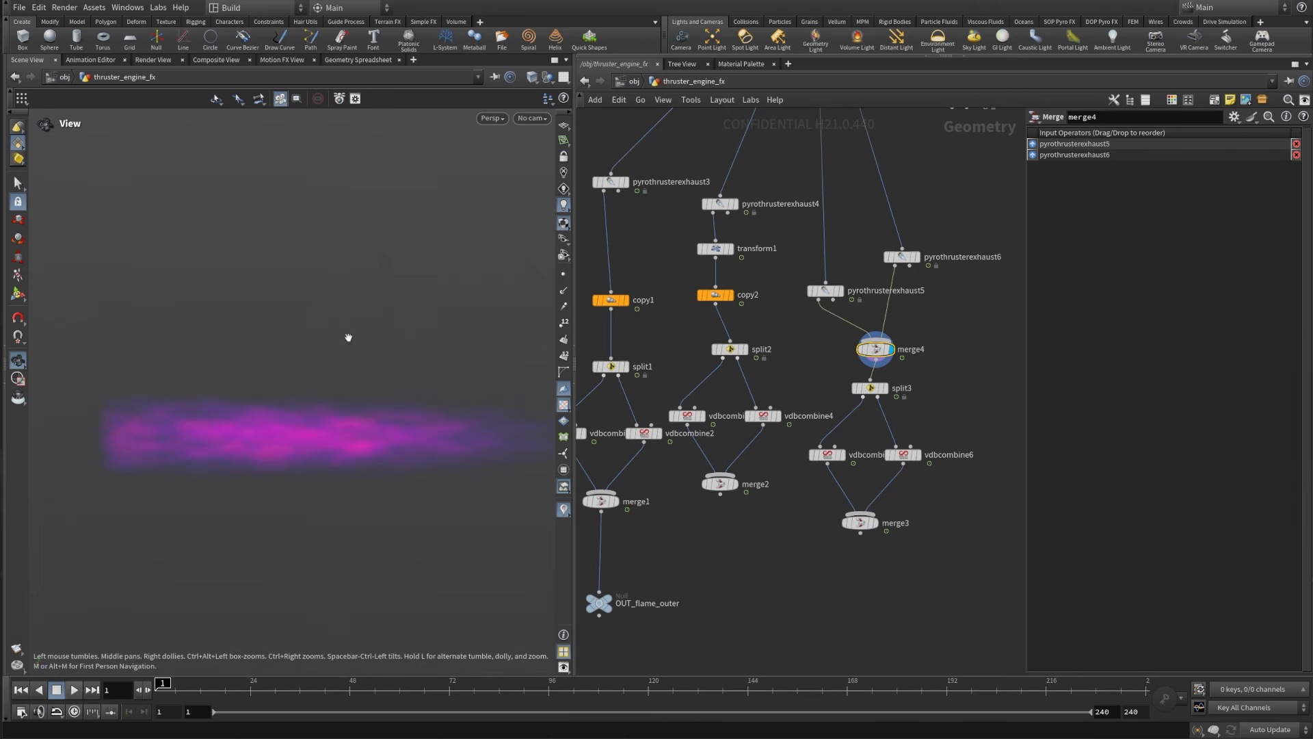
# Step: Move the chain from split1 down to OUT_flame_outer away from the split2 chain to make room
pyautogui.moveTo(757, 526); pyautogui.dragTo(855, 512, button='middle')
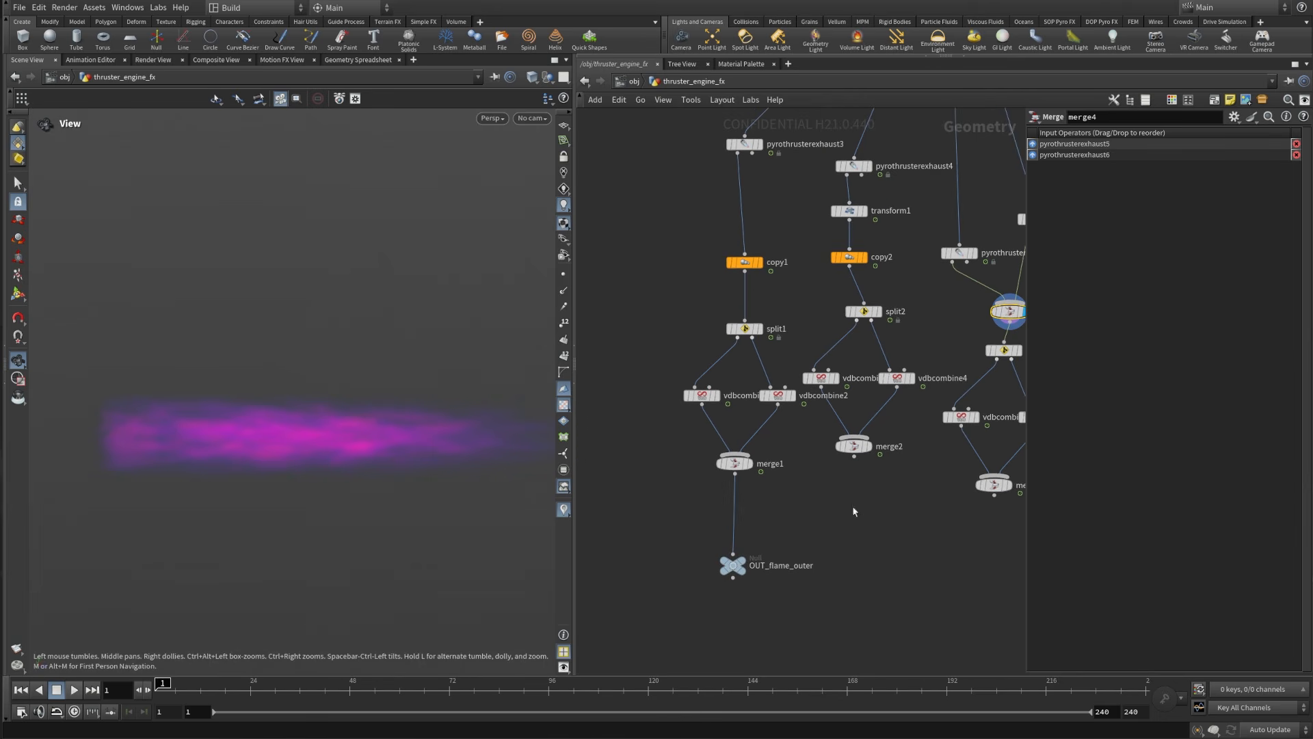
pyautogui.moveTo(640, 586); pyautogui.dragTo(674, 343)
pyautogui.click(724, 451)
pyautogui.scroll(-3, 791, 463)
pyautogui.scroll(3, 867, 511)
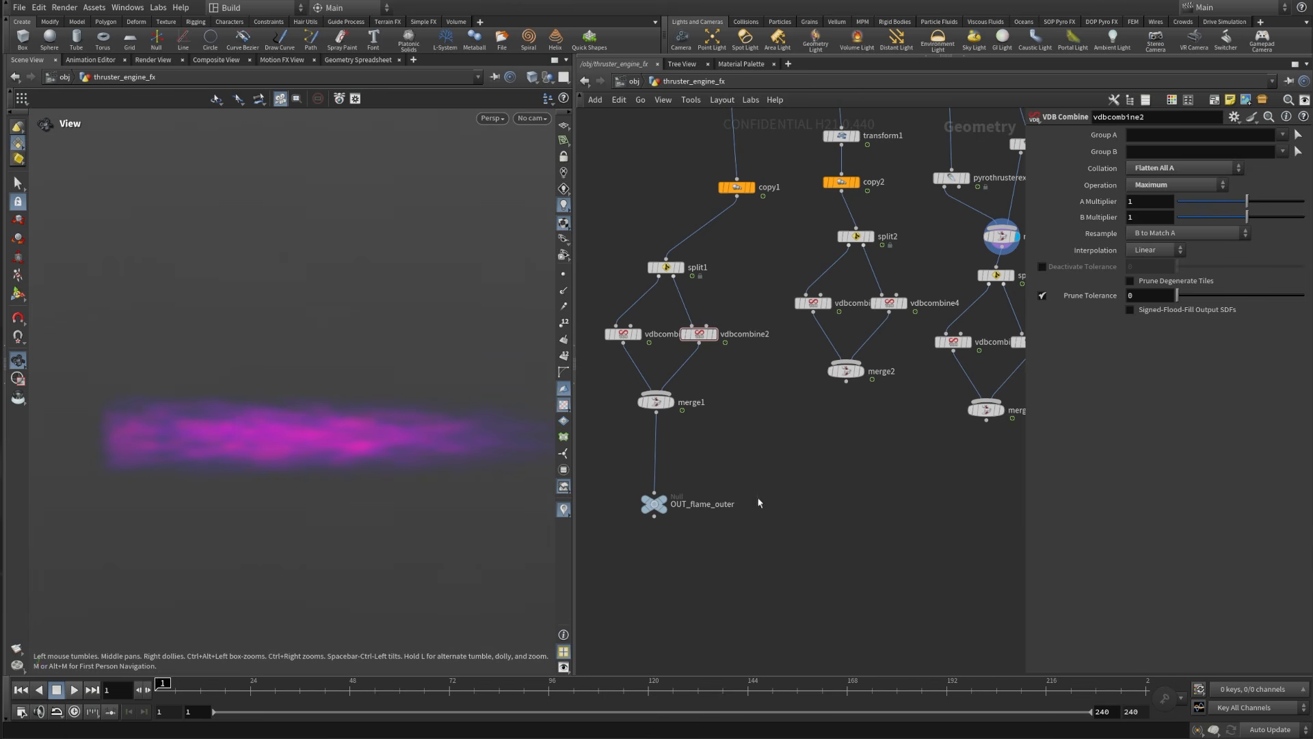
# Step: Duplicate OUT_flame_outer, connect the copy to merge2 and rename it OUT_flame_rings
pyautogui.keyDown('alt'); pyautogui.moveTo(657, 506); pyautogui.dragTo(842, 504); pyautogui.keyUp('alt')
pyautogui.moveTo(847, 381); pyautogui.dragTo(843, 504)
pyautogui.doubleClick(917, 503)
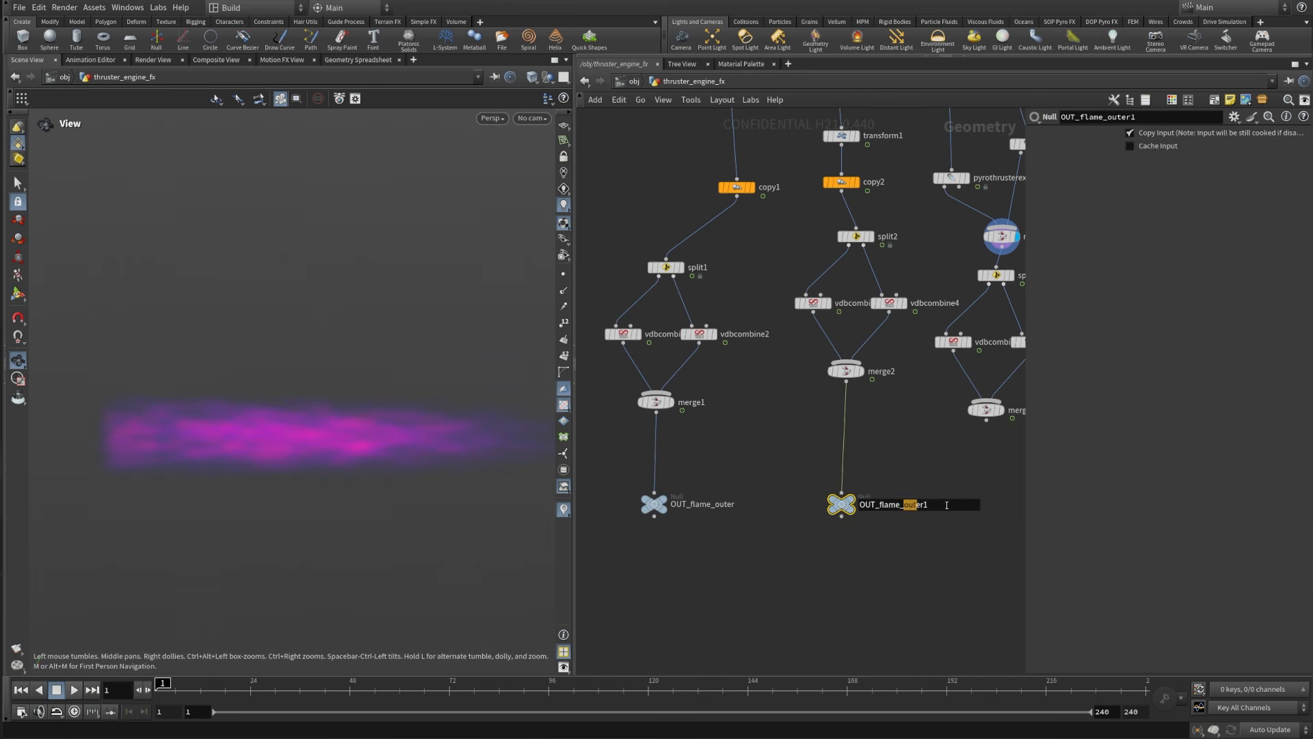
pyautogui.write('ri')
pyautogui.press('Return')
# Step: Duplicate OUT_flame_rings, place the copy below merge3 and connect it to merge3's output
pyautogui.moveTo(942, 559); pyautogui.dragTo(765, 503, button='middle')
pyautogui.keyDown('alt'); pyautogui.moveTo(679, 469); pyautogui.dragTo(853, 370); pyautogui.keyUp('alt')
pyautogui.moveTo(831, 528); pyautogui.dragTo(867, 541)
pyautogui.moveTo(963, 596); pyautogui.dragTo(847, 571, button='middle')
# Step: Rename the Null below merge3 as OUT_plasma_noise
pyautogui.scroll(3, 845, 565)
pyautogui.doubleClick(810, 505)
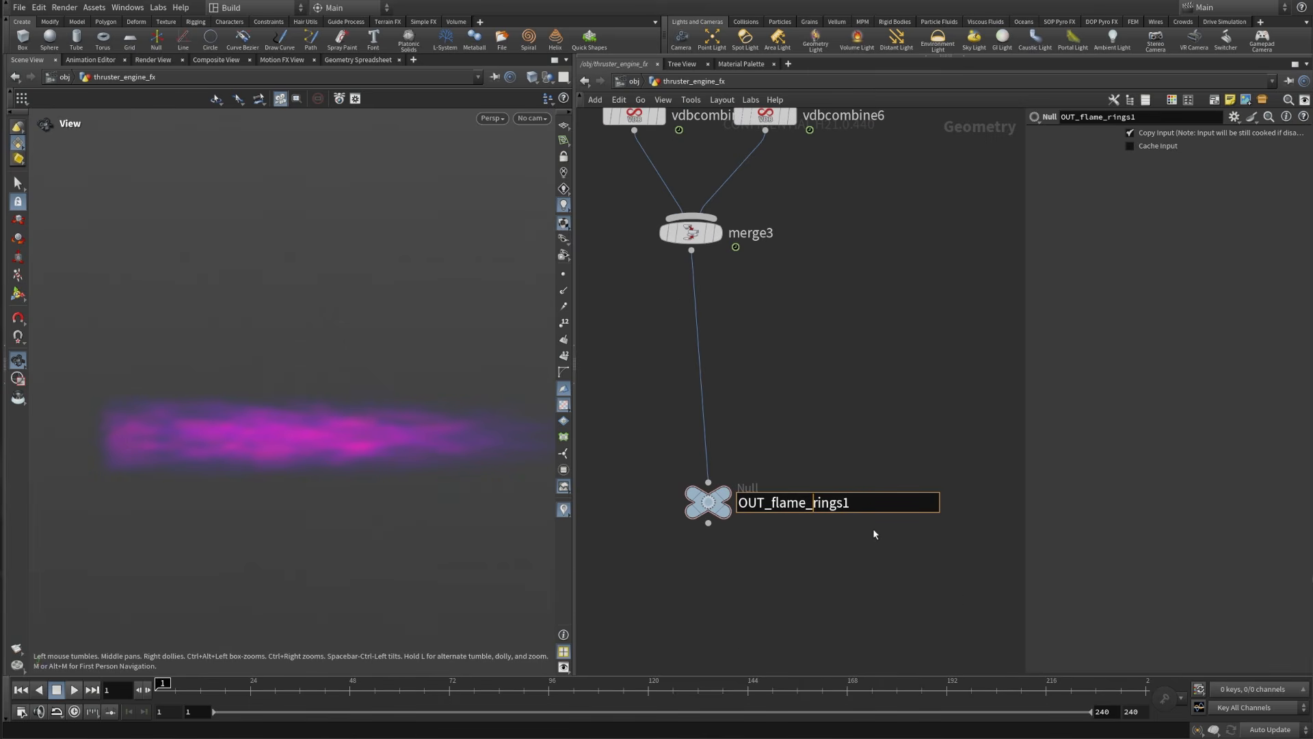
pyautogui.scroll(2, 819, 509)
pyautogui.hotkey('shift', 'End')
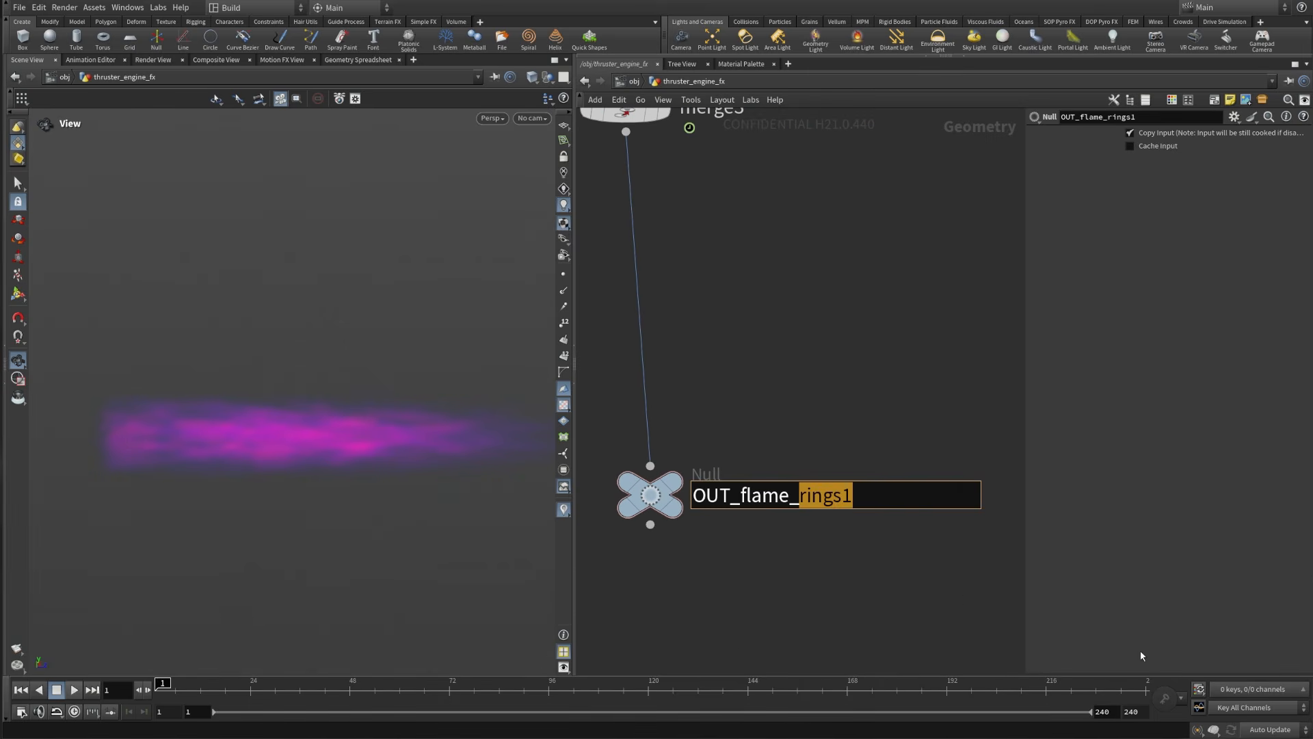
pyautogui.write('noise')
pyautogui.press('BackSpace')
pyautogui.press('BackSpace')
pyautogui.press('BackSpace')
pyautogui.press('BackSpace')
pyautogui.press('BackSpace')
pyautogui.press('BackSpace')
pyautogui.press('BackSpace')
pyautogui.press('BackSpace')
pyautogui.press('BackSpace')
pyautogui.press('BackSpace')
pyautogui.press('BackSpace')
pyautogui.write('plasm')
pyautogui.write('a_')
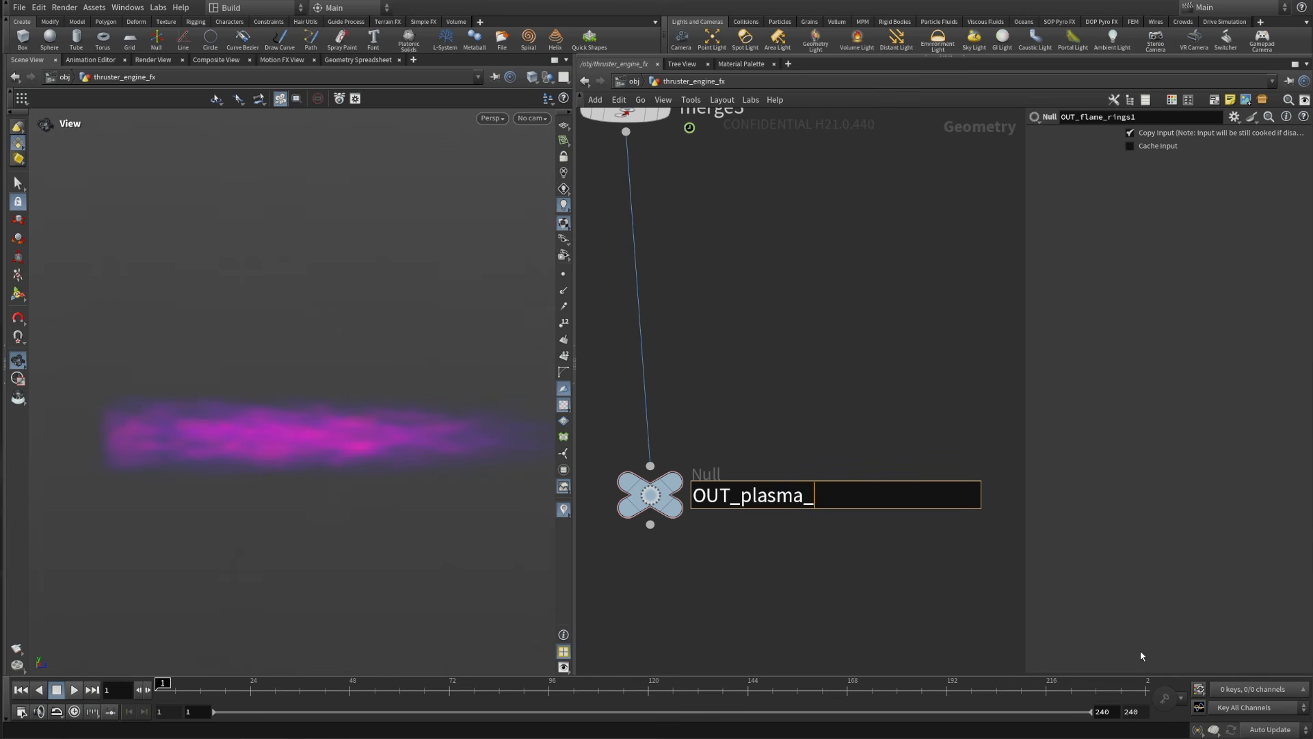
pyautogui.write('noise')
pyautogui.press('Return')
# Step: Open the node info of OUT_plasma_noise to check its volumes
pyautogui.press('h')
pyautogui.middleClick(733, 433)
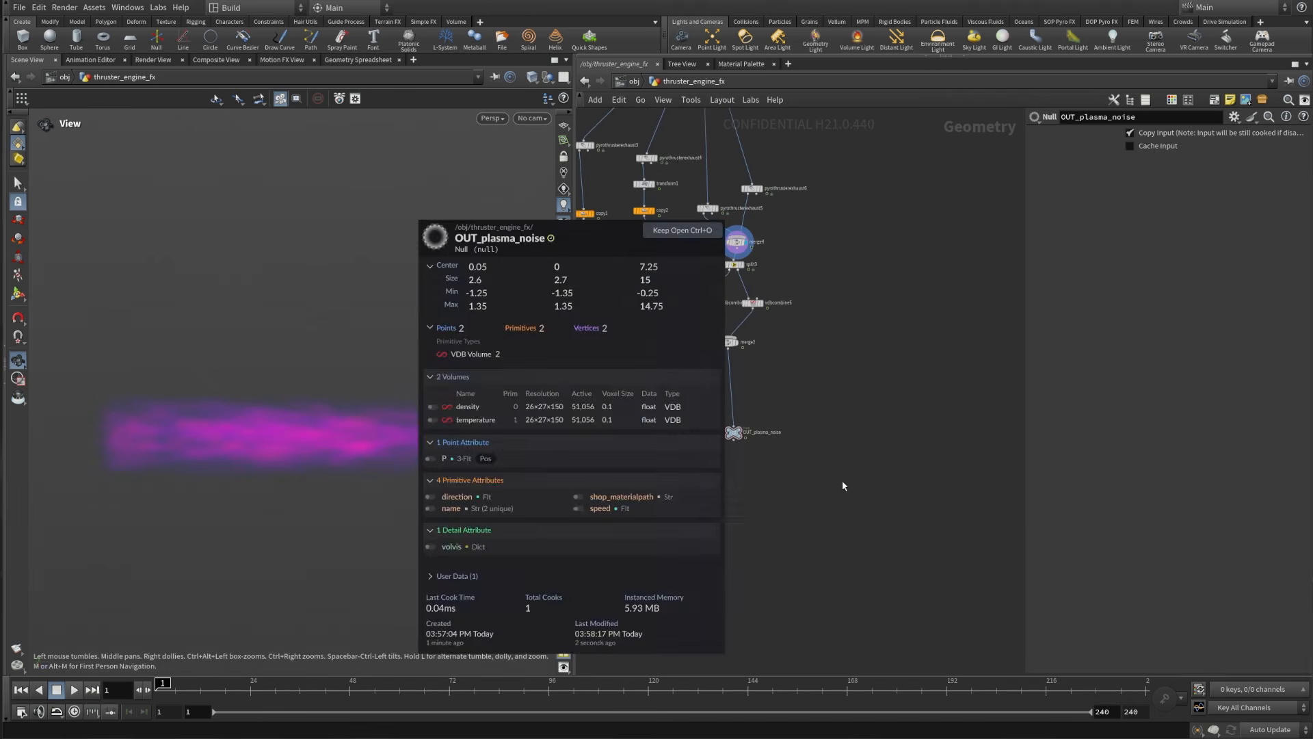
pyautogui.scroll(5, 836, 479)
pyautogui.scroll(-4, 729, 495)
pyautogui.scroll(4, 759, 481)
# Step: Move copy1 into line above split1 to tidy the outer flame branch
pyautogui.moveTo(711, 269); pyautogui.dragTo(711, 386)
pyautogui.moveTo(711, 387); pyautogui.dragTo(667, 274, button='middle')
pyautogui.moveTo(790, 566); pyautogui.dragTo(780, 504, button='middle')
pyautogui.scroll(2, 780, 504)
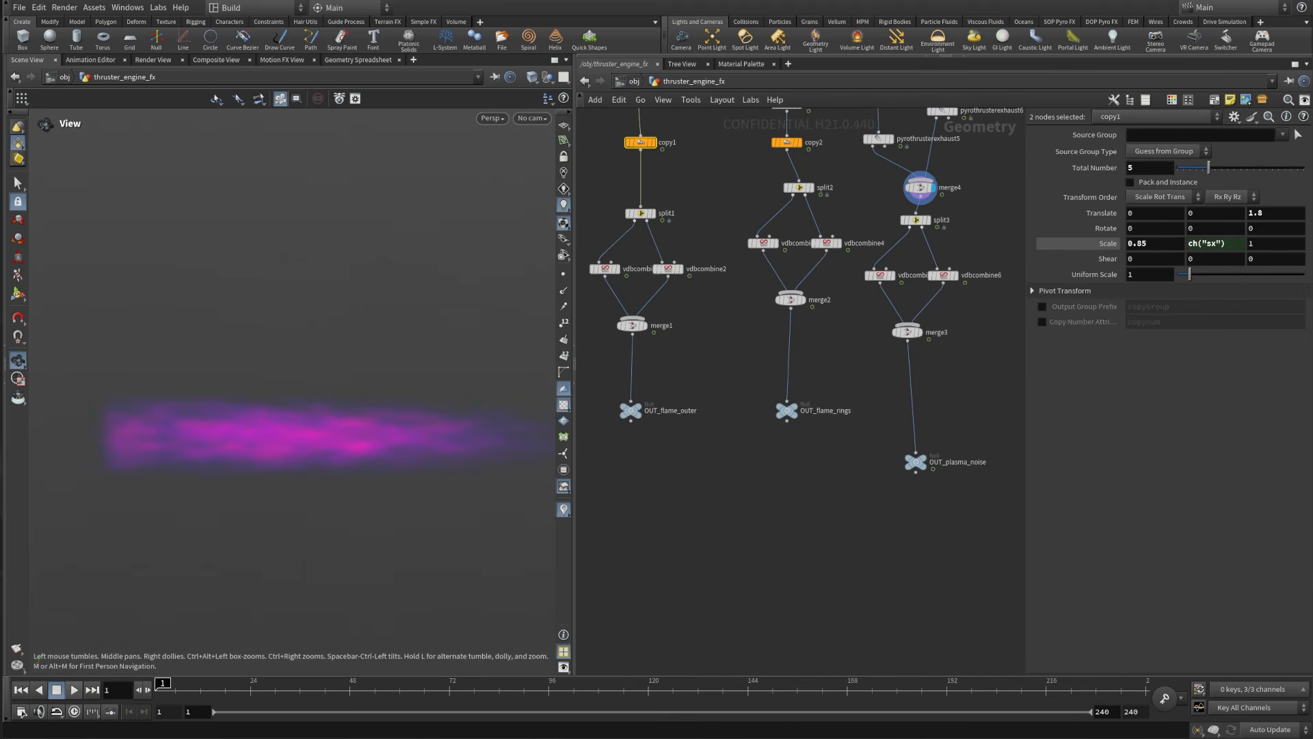